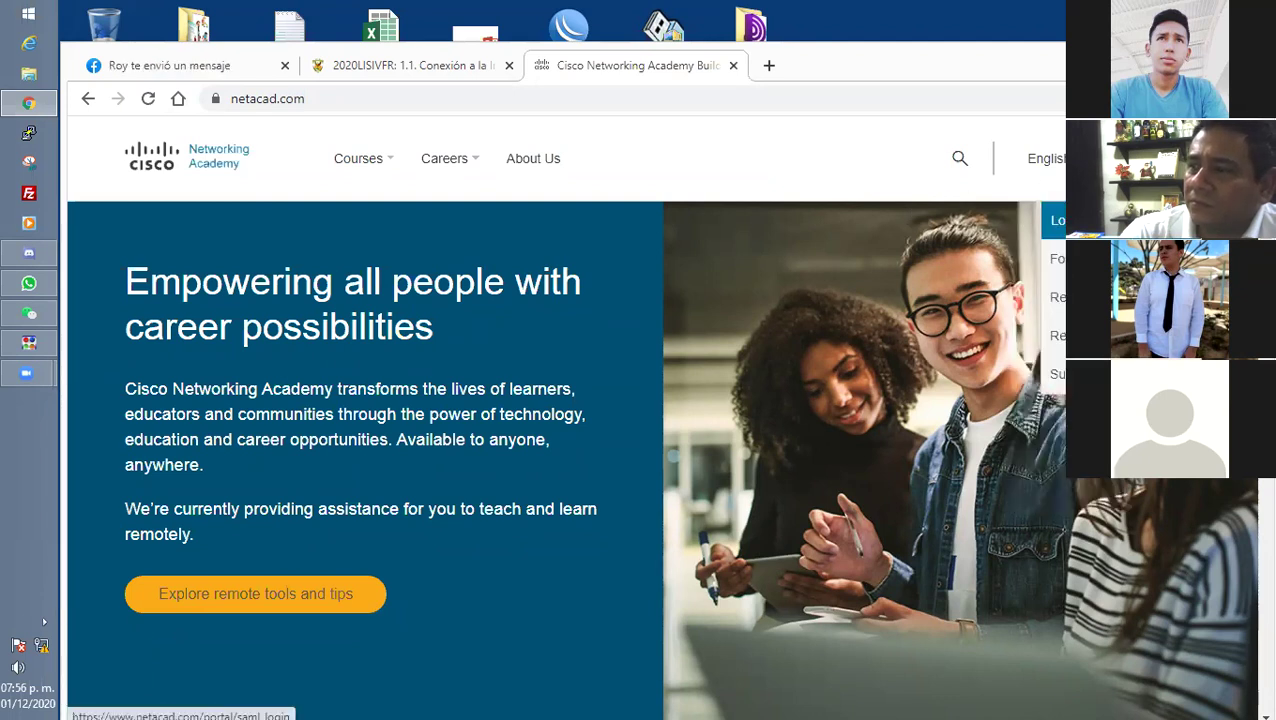
Choose Login on netacad.com to reach the identity.cisco.com Welcome sign-in page.
left_click(1056, 220)
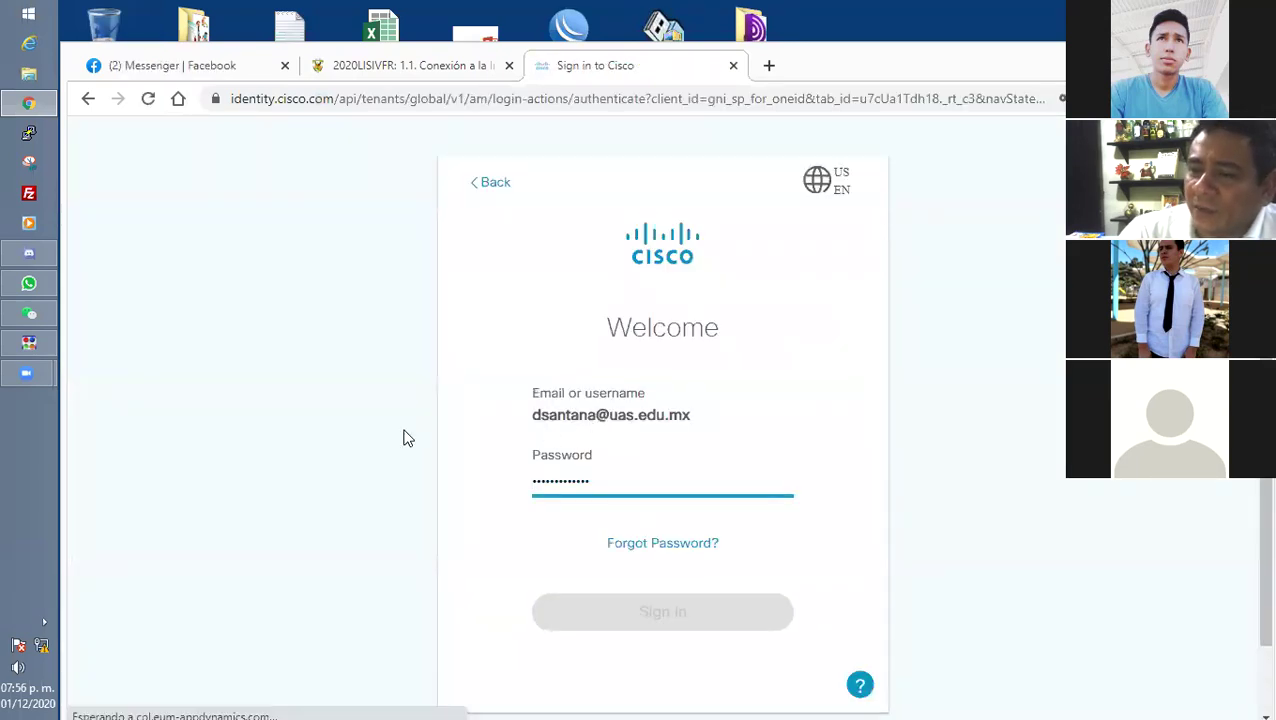
scroll(404, 437, "down", 1)
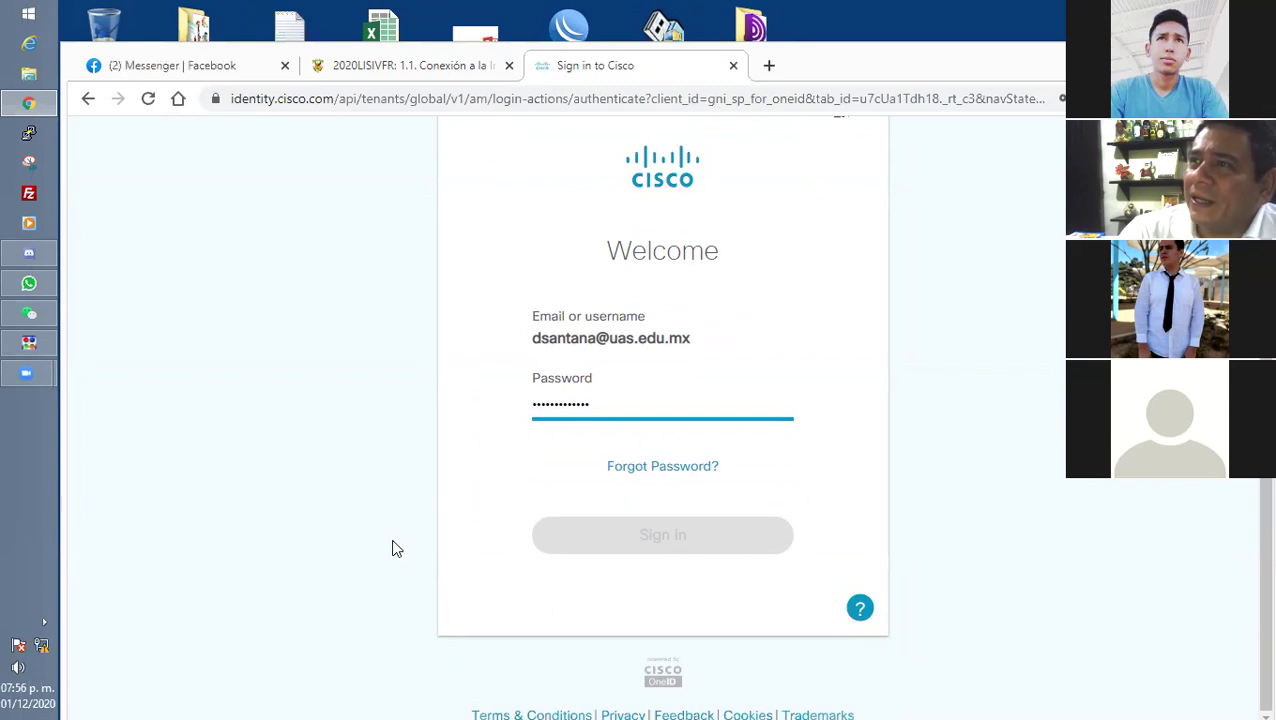
Open the Fundamentos de Redes course section in a new tab from the 1.1 page.
left_click(399, 65)
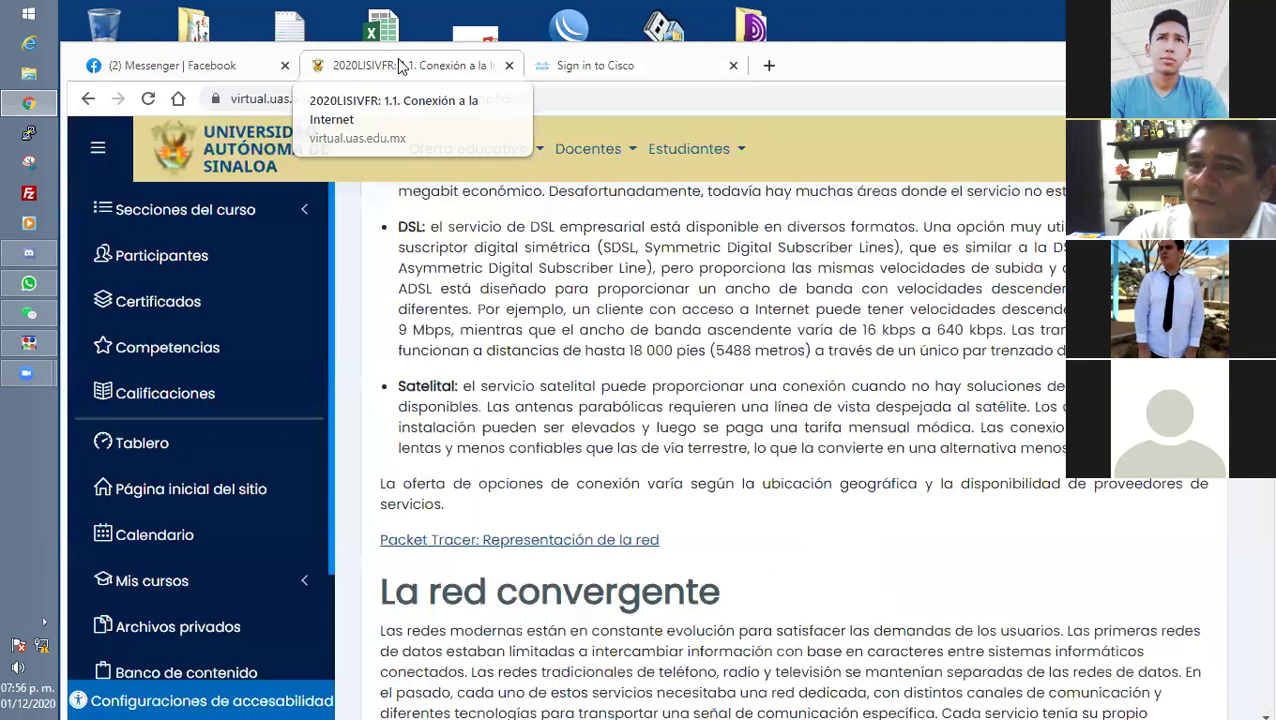
middle_click(88, 98)
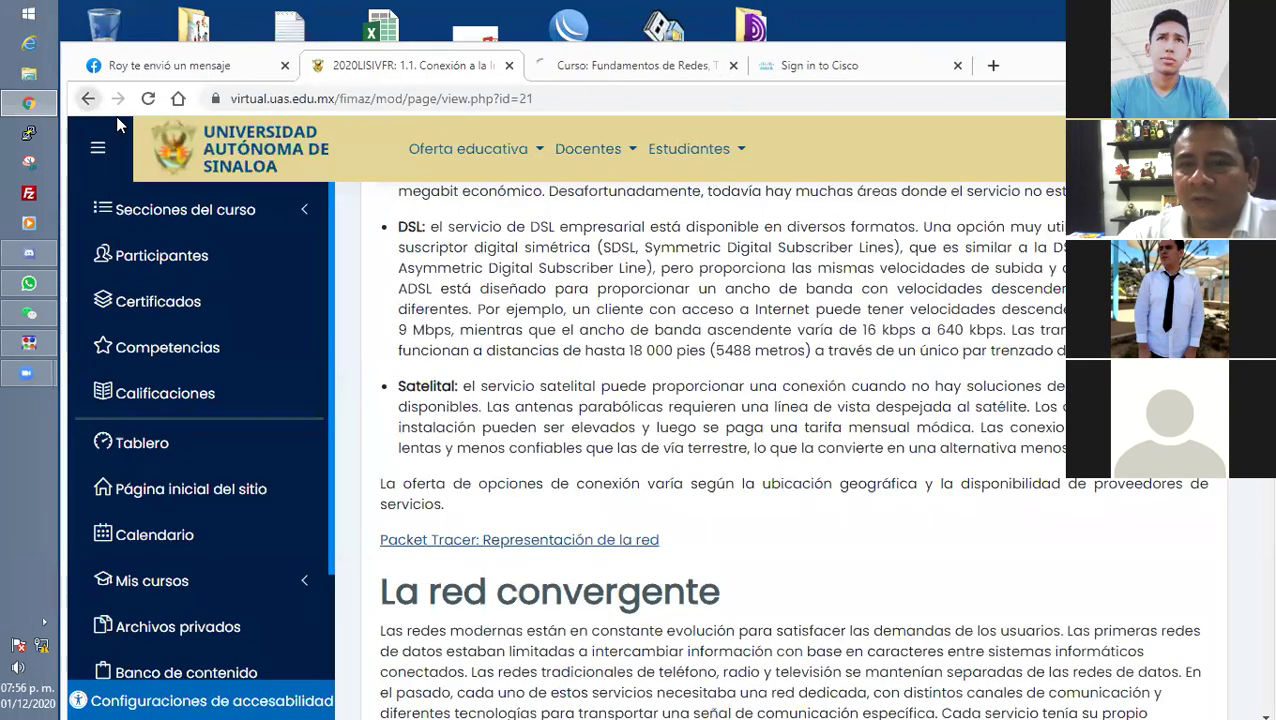
left_click(653, 75)
Look over the course activity list, then go back to the Sign in to Cisco tab.
scroll(490, 455, "down", 4)
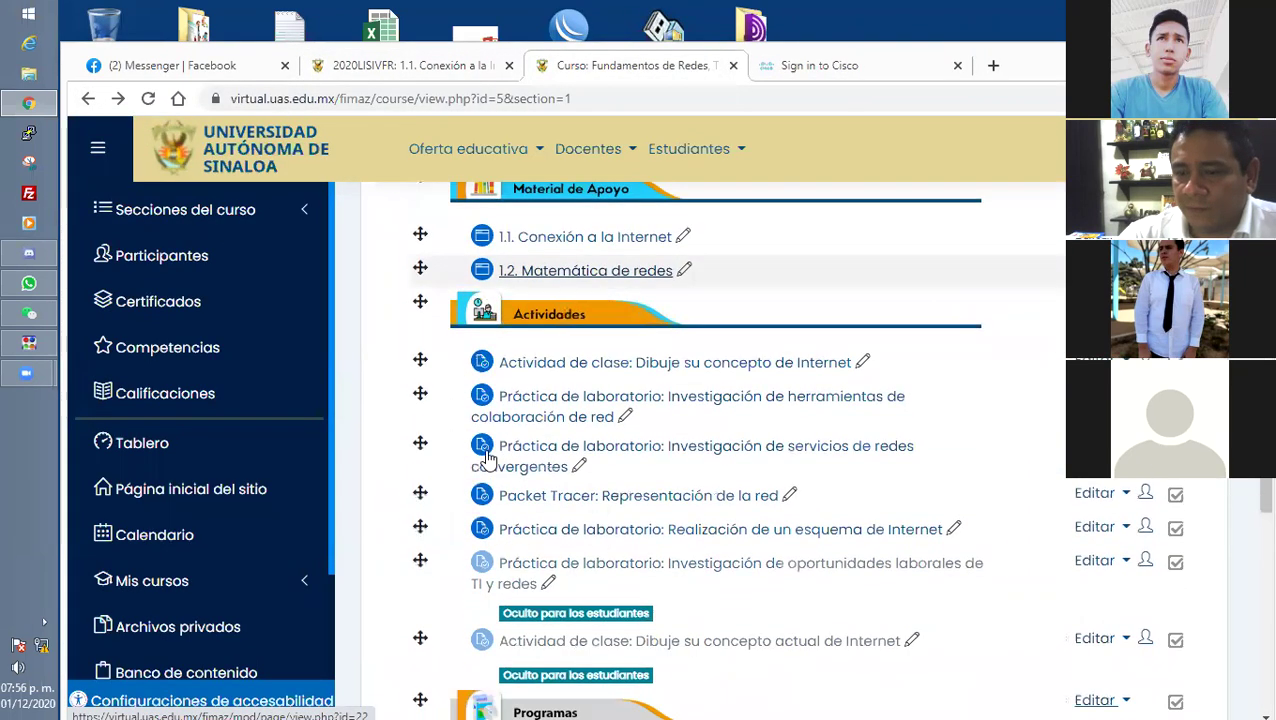
scroll(485, 460, "down", 3)
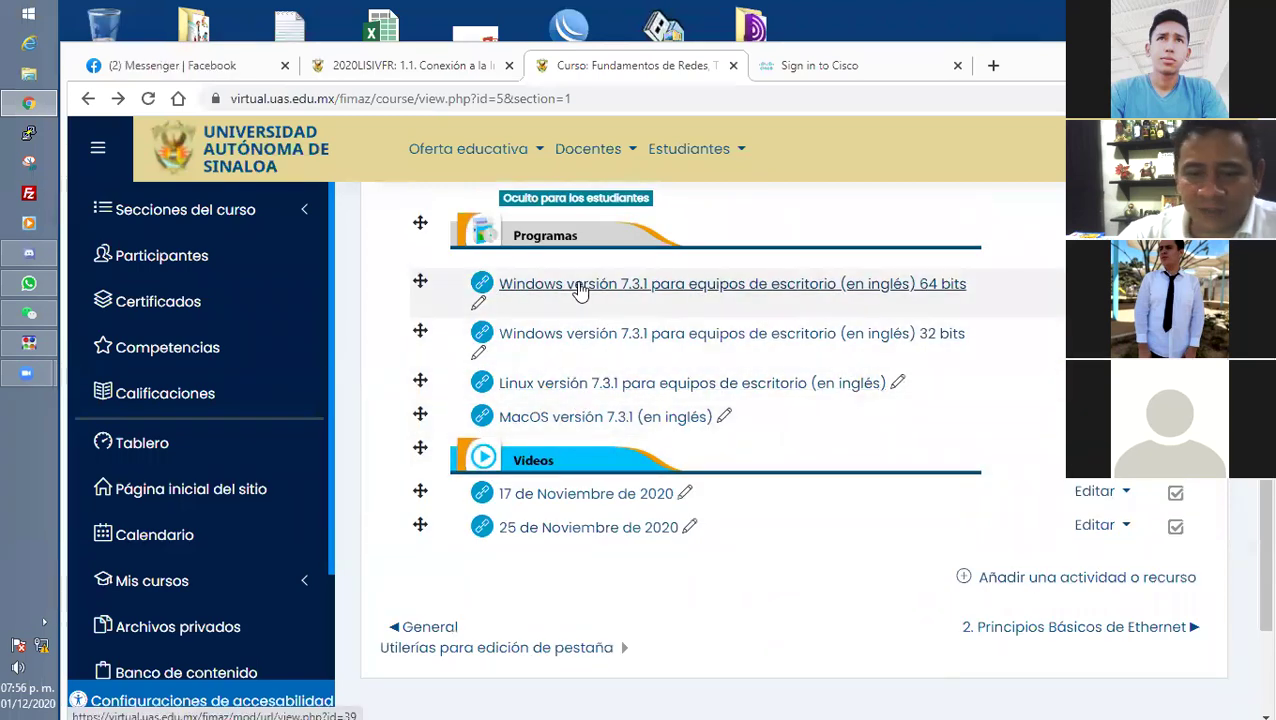
scroll(578, 265, "down", 1)
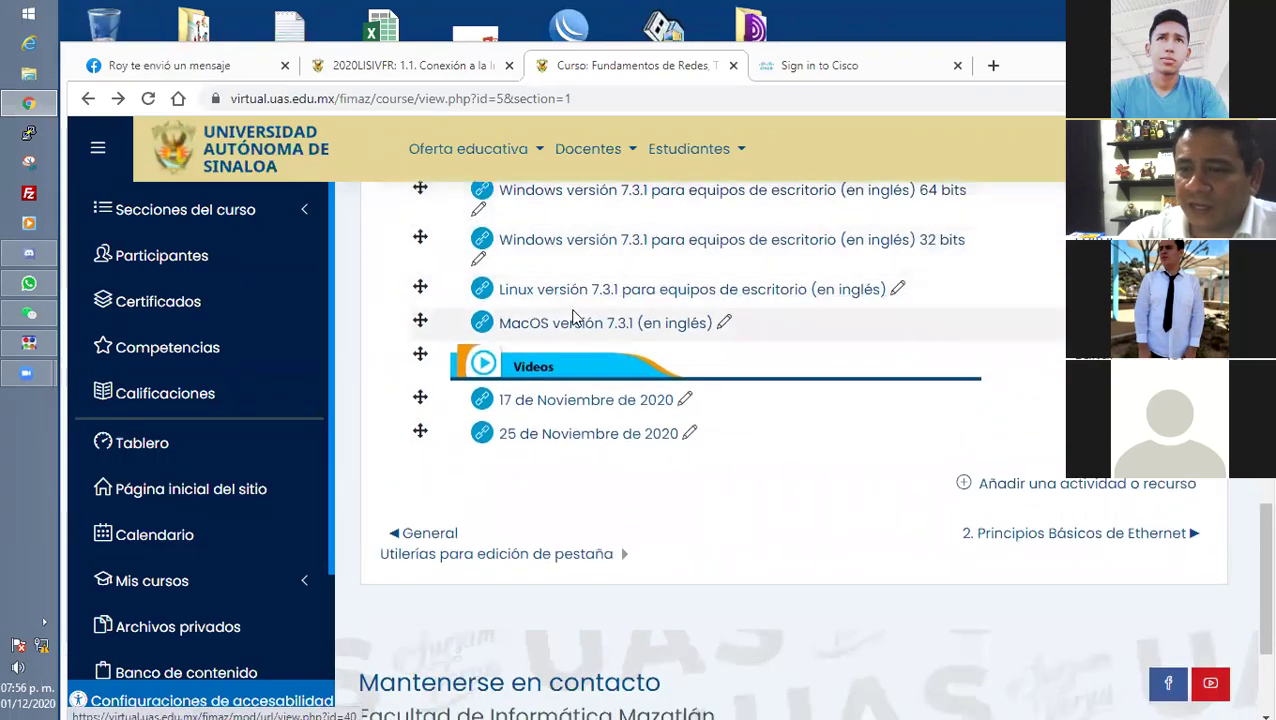
scroll(575, 319, "up", 2)
scroll(358, 395, "up", 2)
scroll(358, 395, "up", 2)
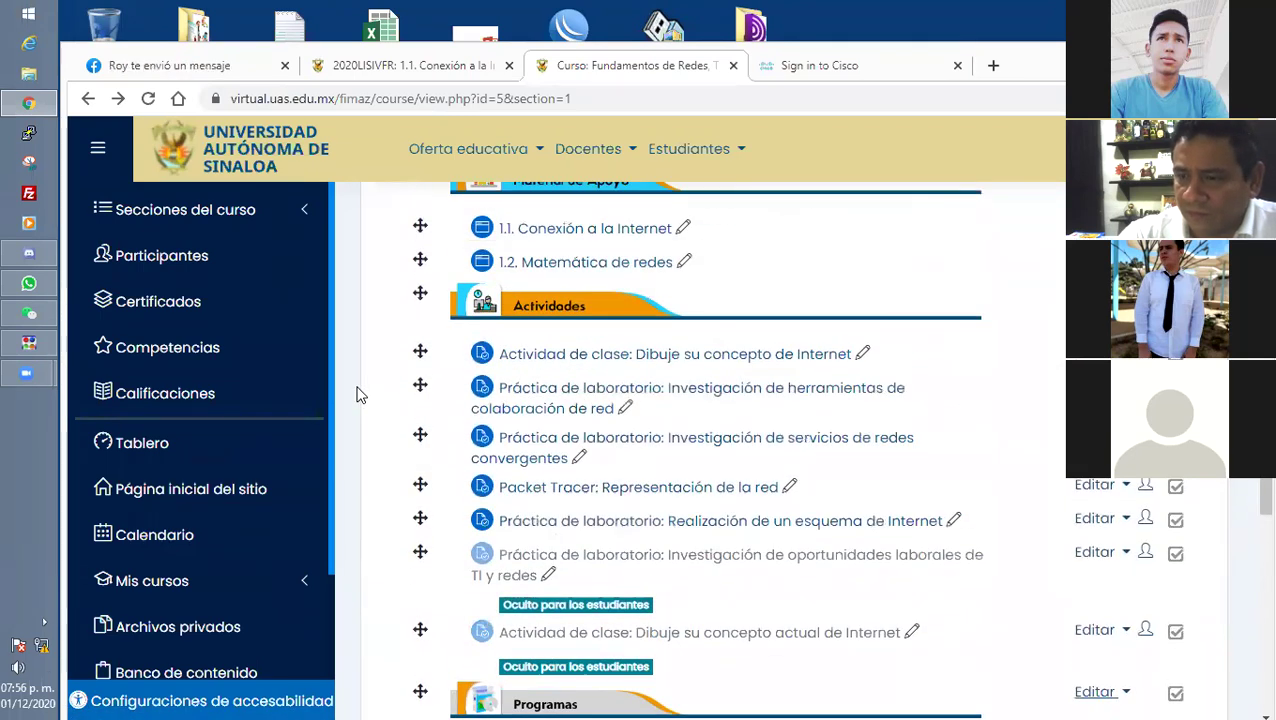
left_click(827, 68)
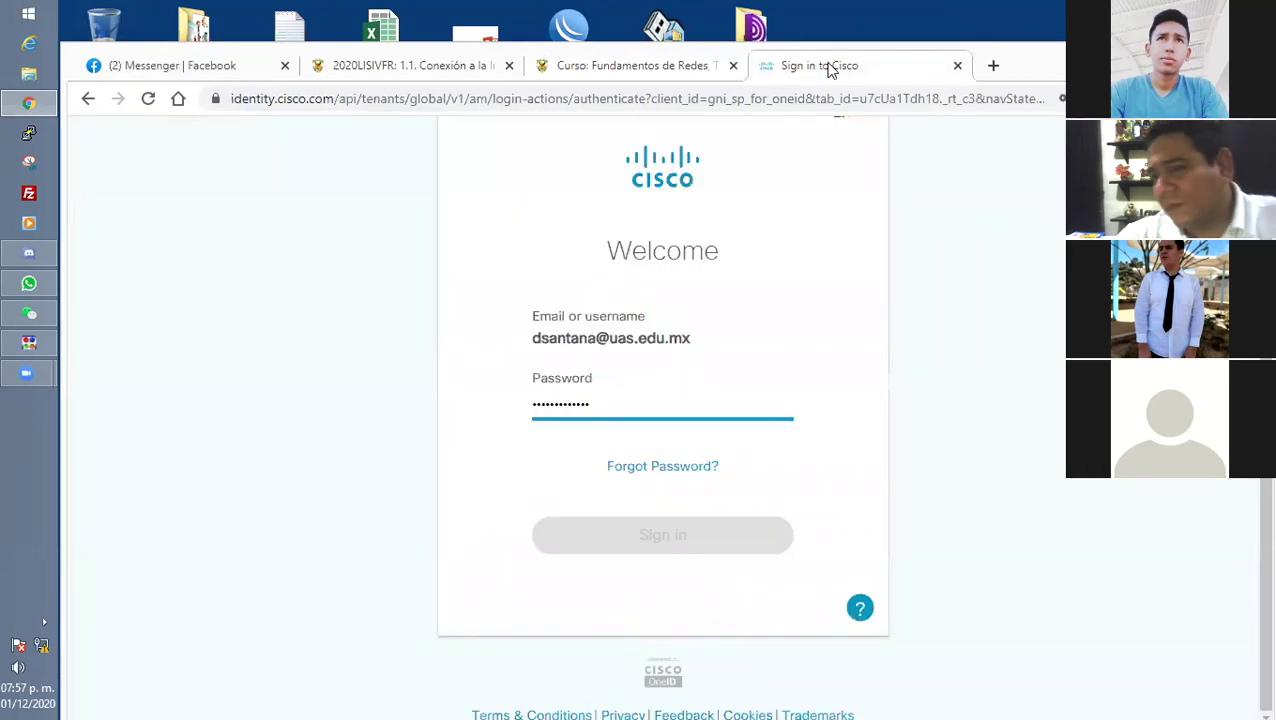
Make the Sign in button available by leaving the password field, and close the Facebook Messenger tab.
left_click(996, 452)
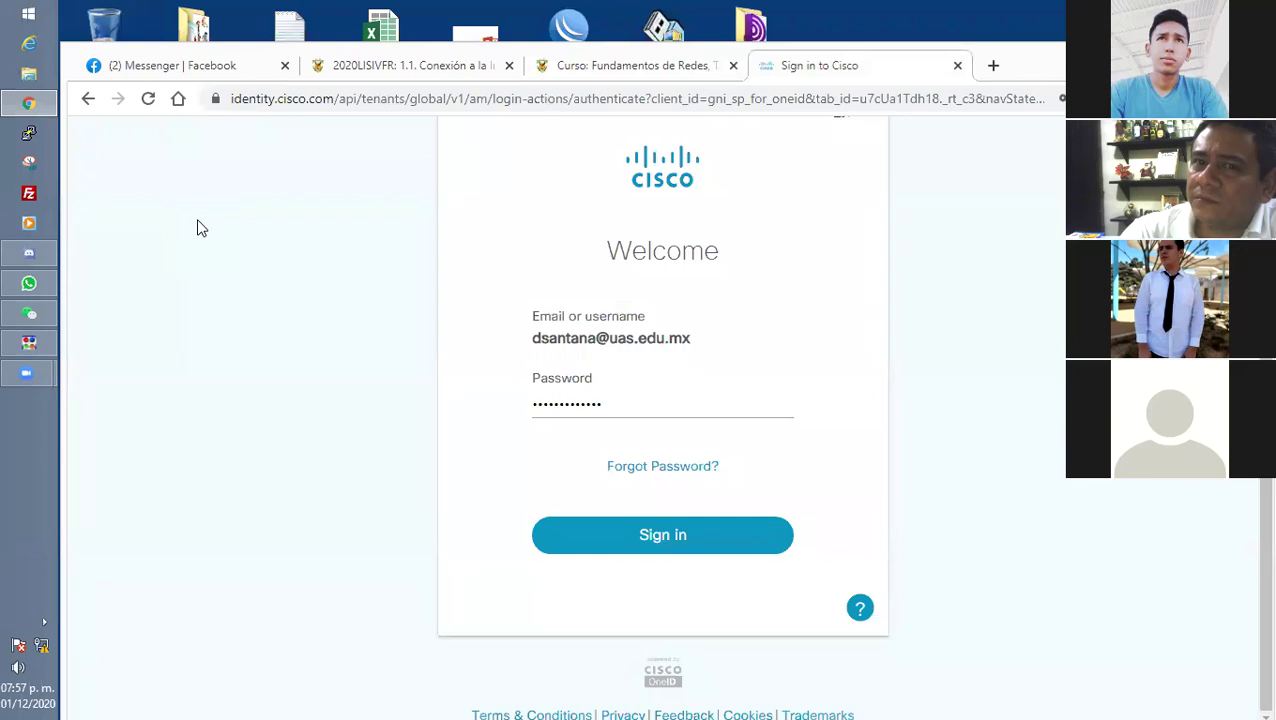
left_click(174, 65)
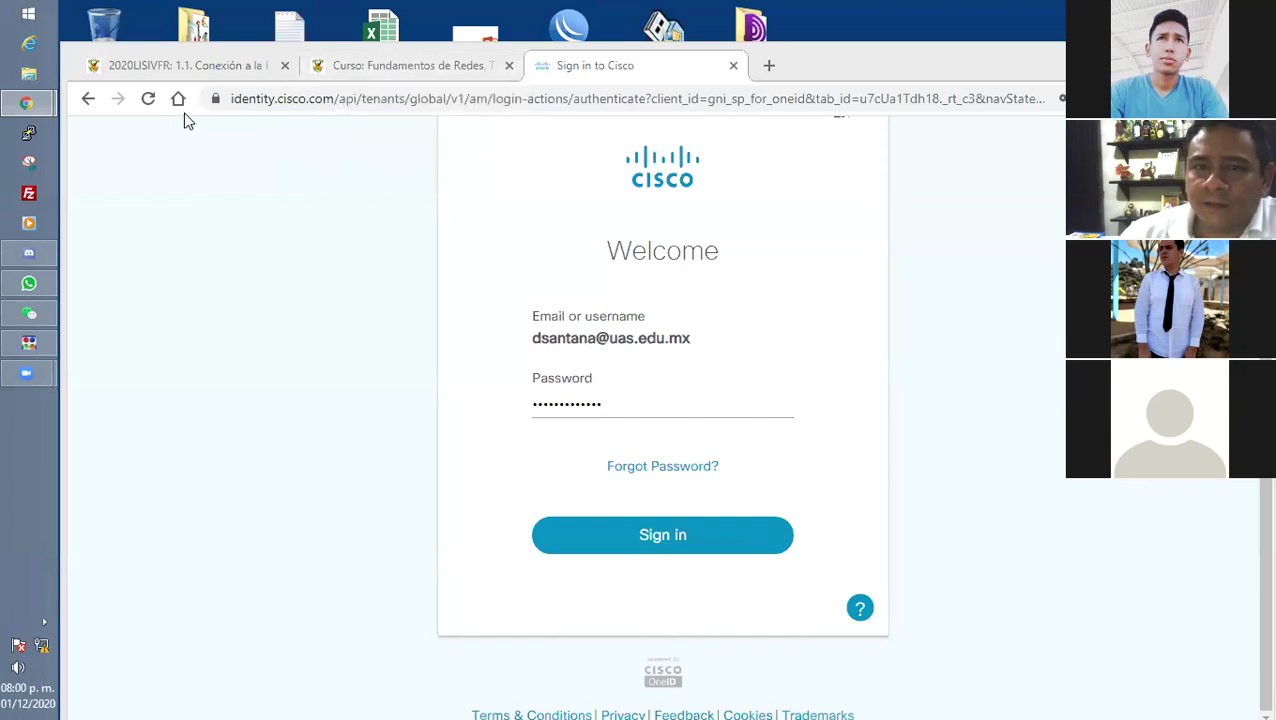
Launch Firefox by searching 'firefox' from the Windows Start screen.
left_click(28, 14)
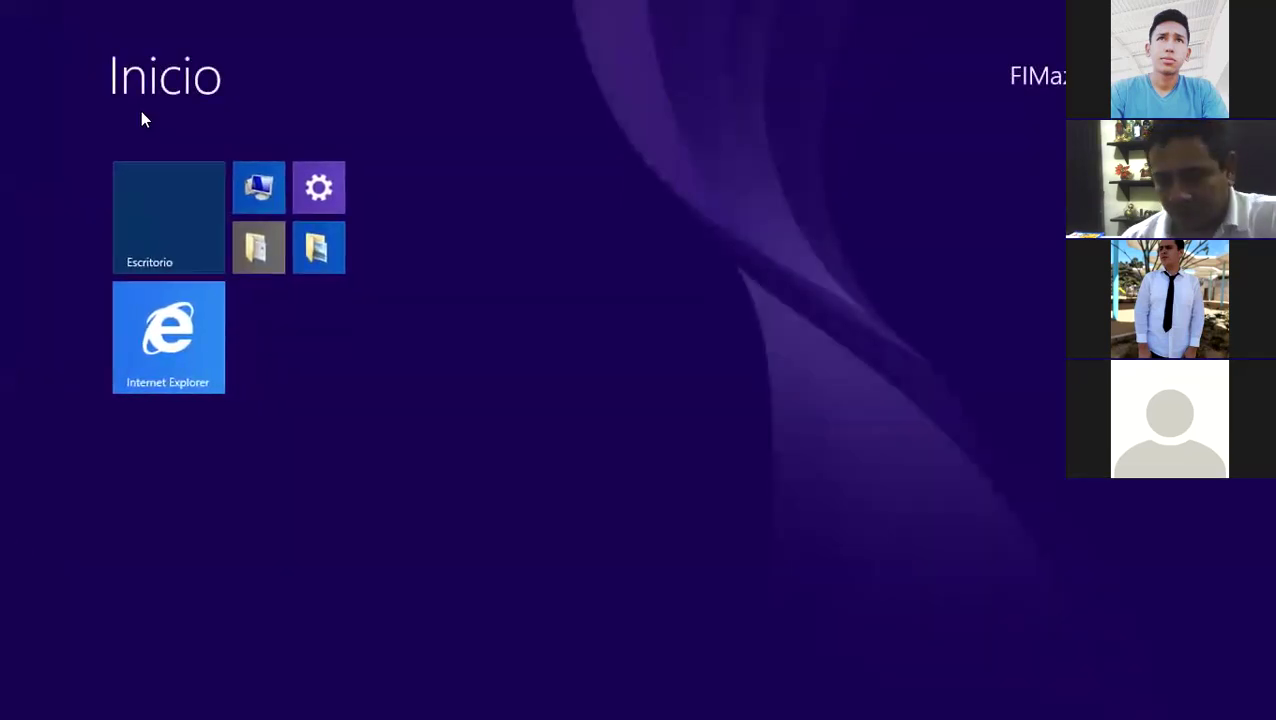
type("firefox")
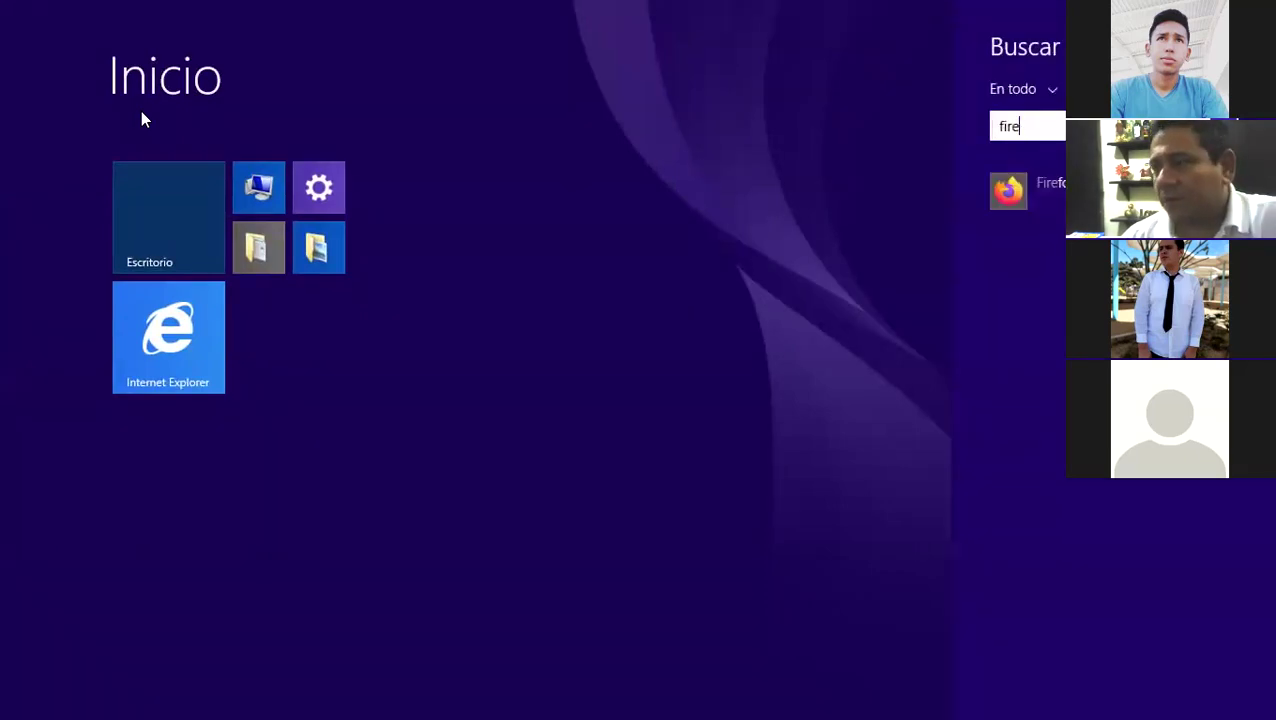
key("Return")
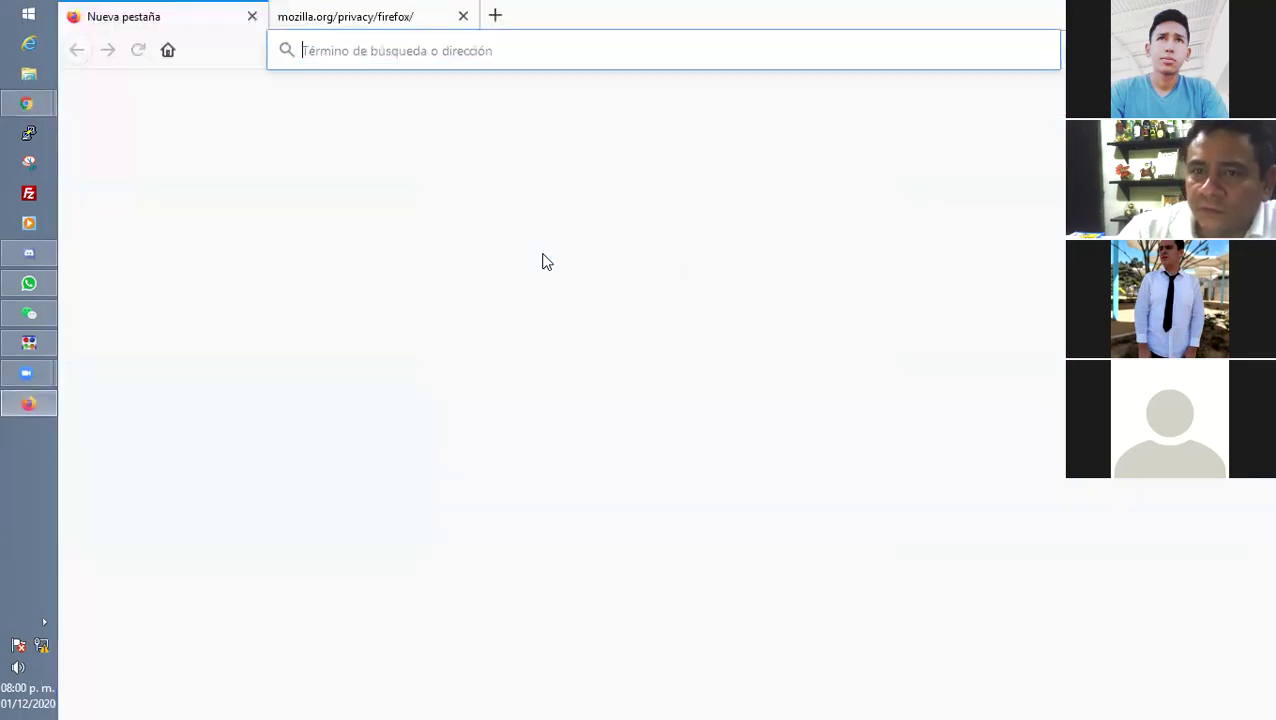
Search for 'netacad' in Firefox and open the Cisco Networking Academy site.
left_click(410, 60)
type("netacas")
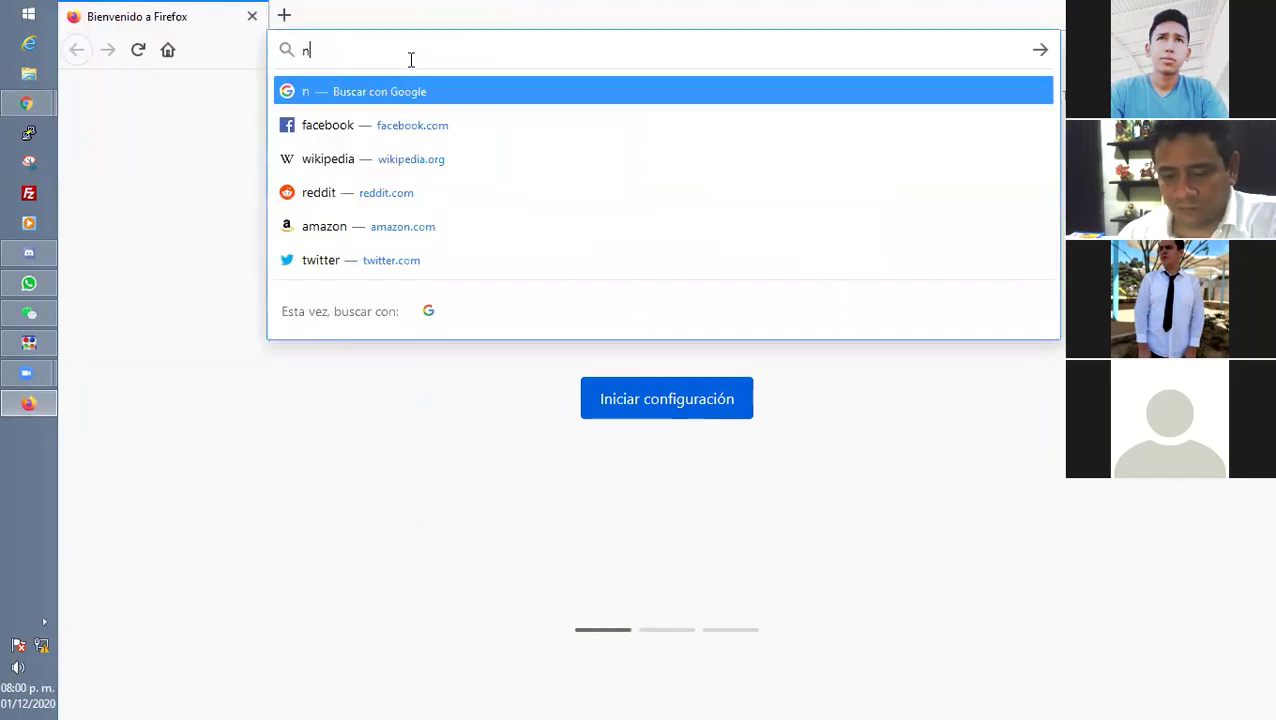
key("BackSpace")
type("d")
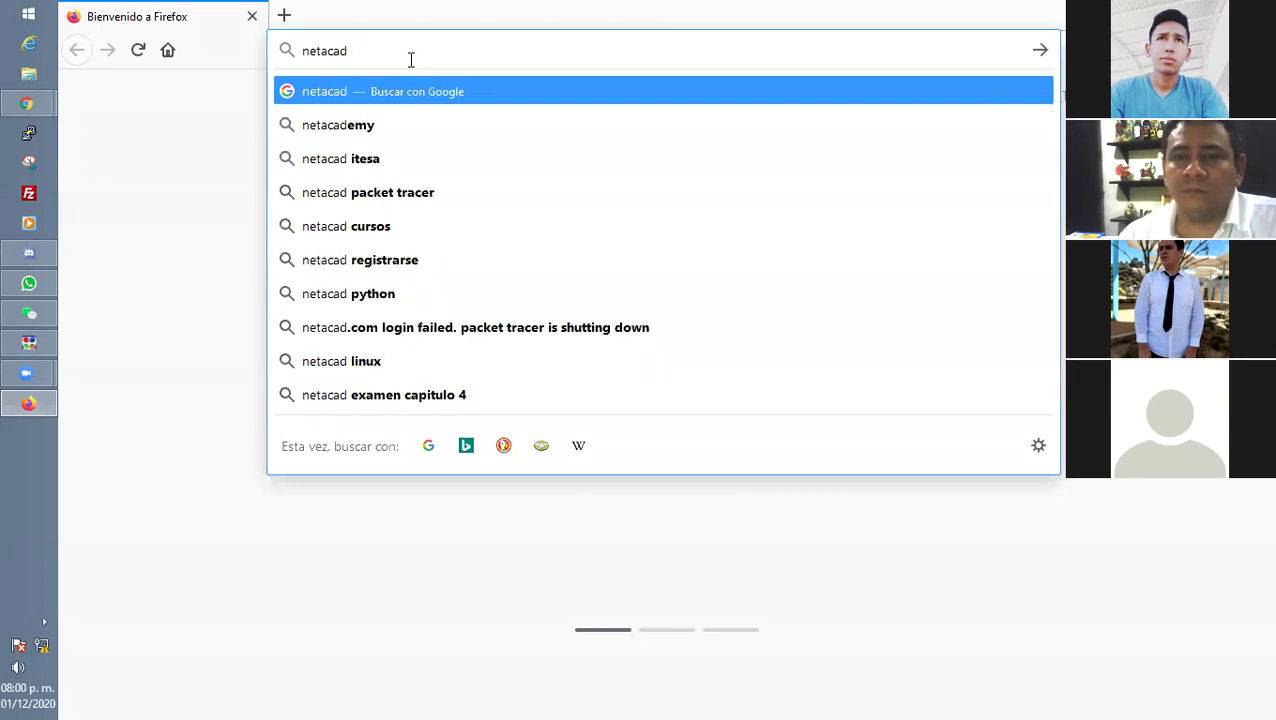
key("Return")
left_click(352, 268)
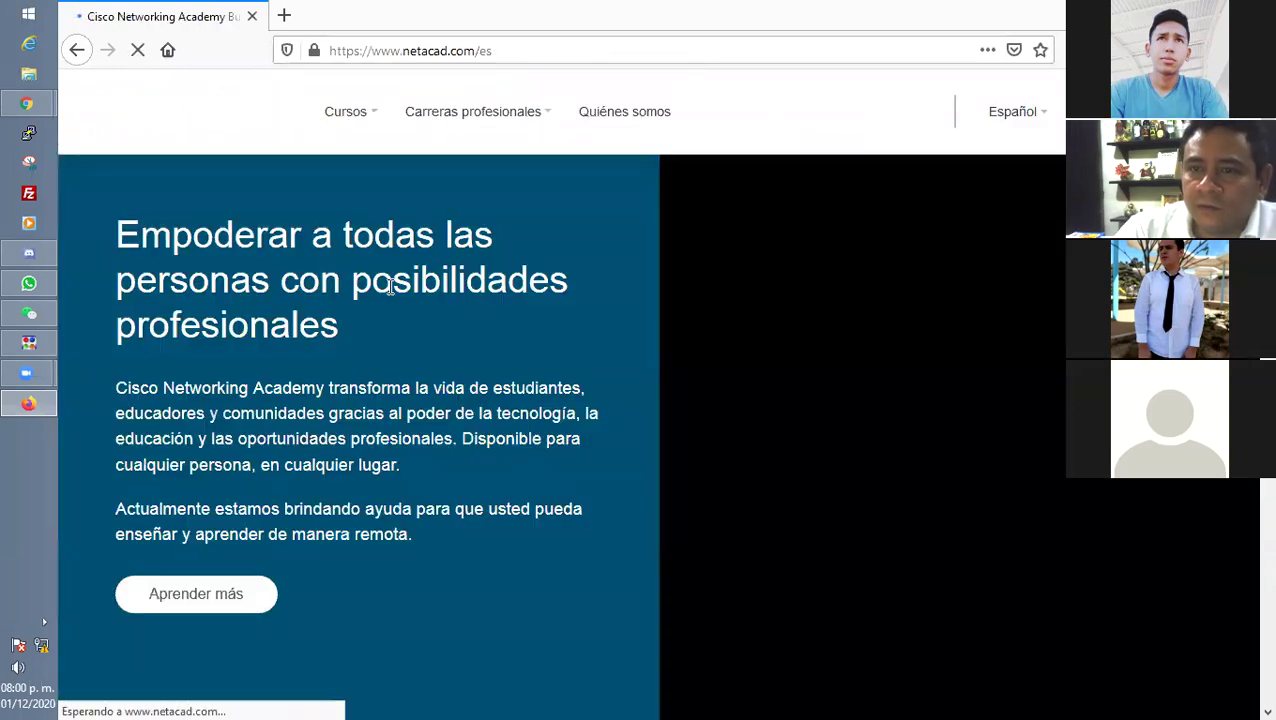
Choose iniciar sesión from the login menu and place the cursor in the empty Email field.
left_click(1100, 111)
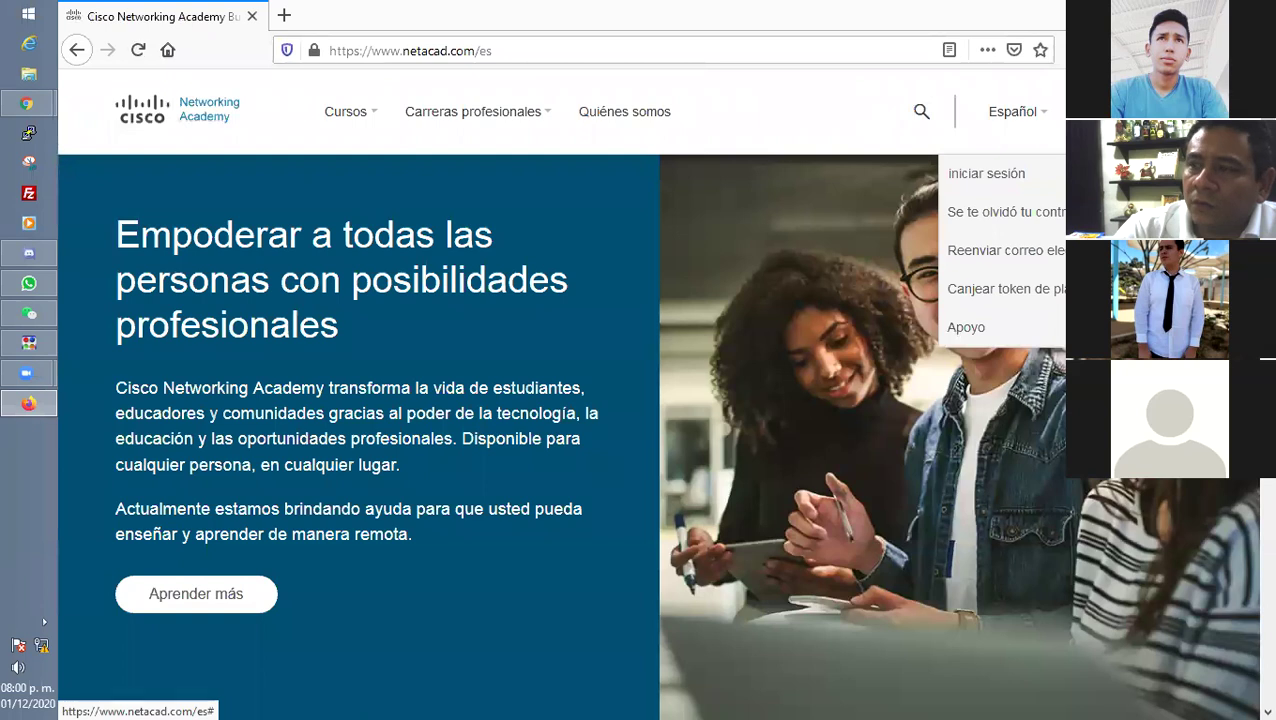
left_click(1028, 180)
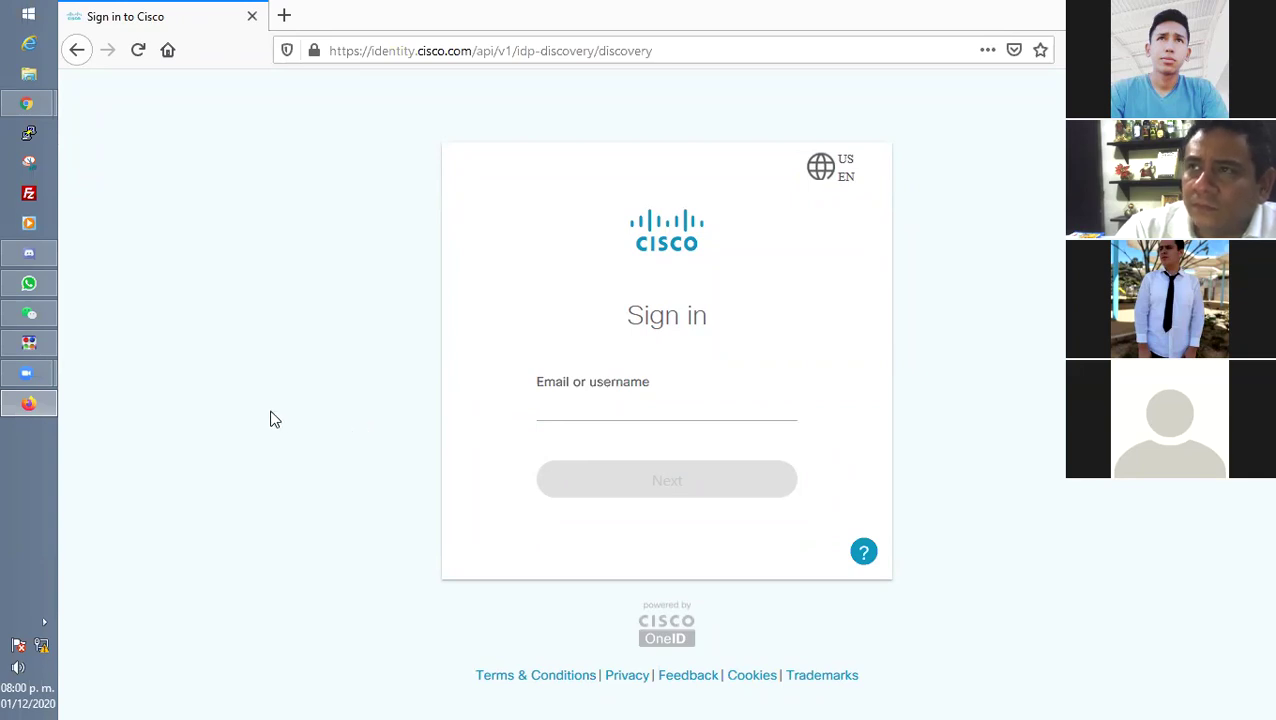
left_click(628, 400)
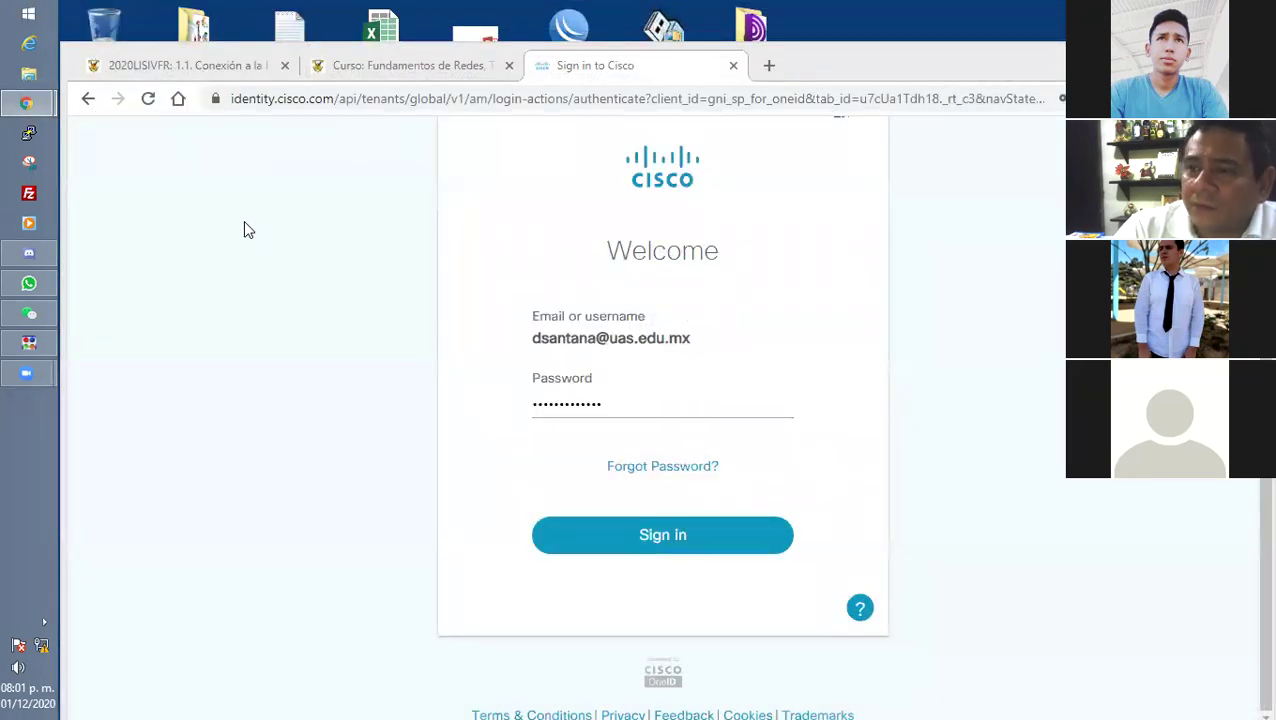
Bring Chrome forward and show the 1.1 Conexión a la Internet page with its Packet Tracer link.
mouse_move(27, 103)
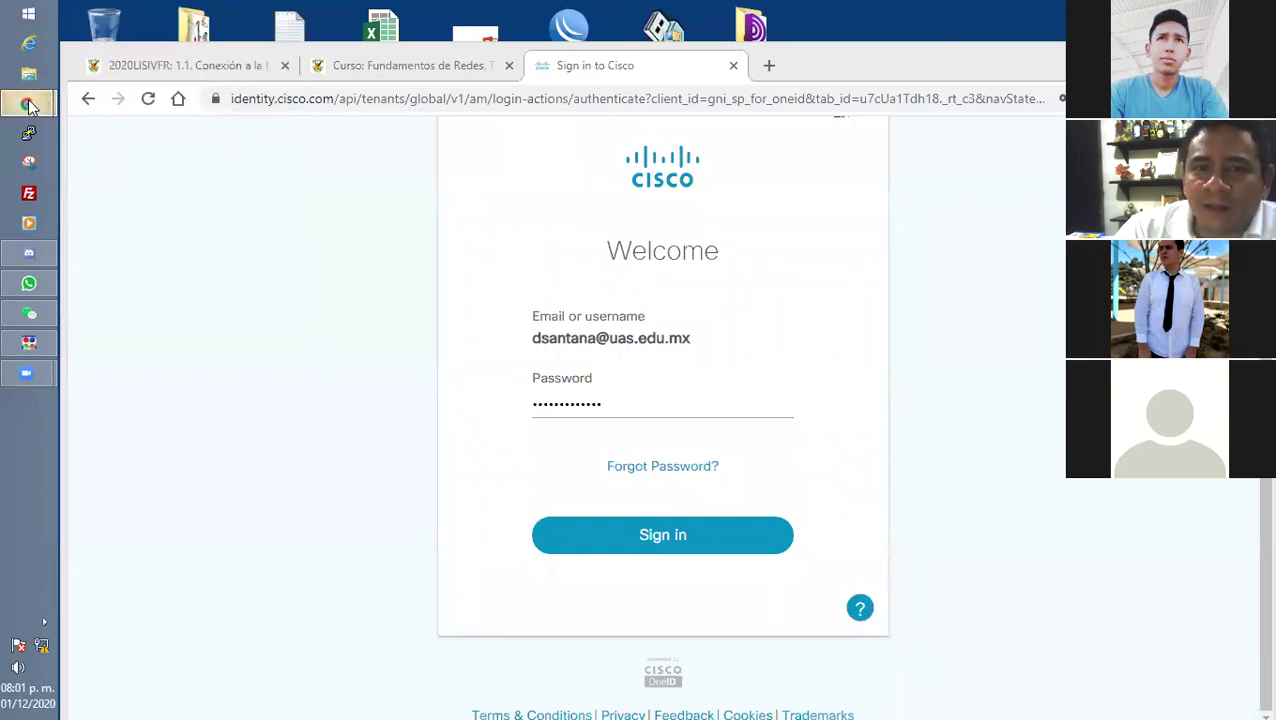
left_click(412, 67)
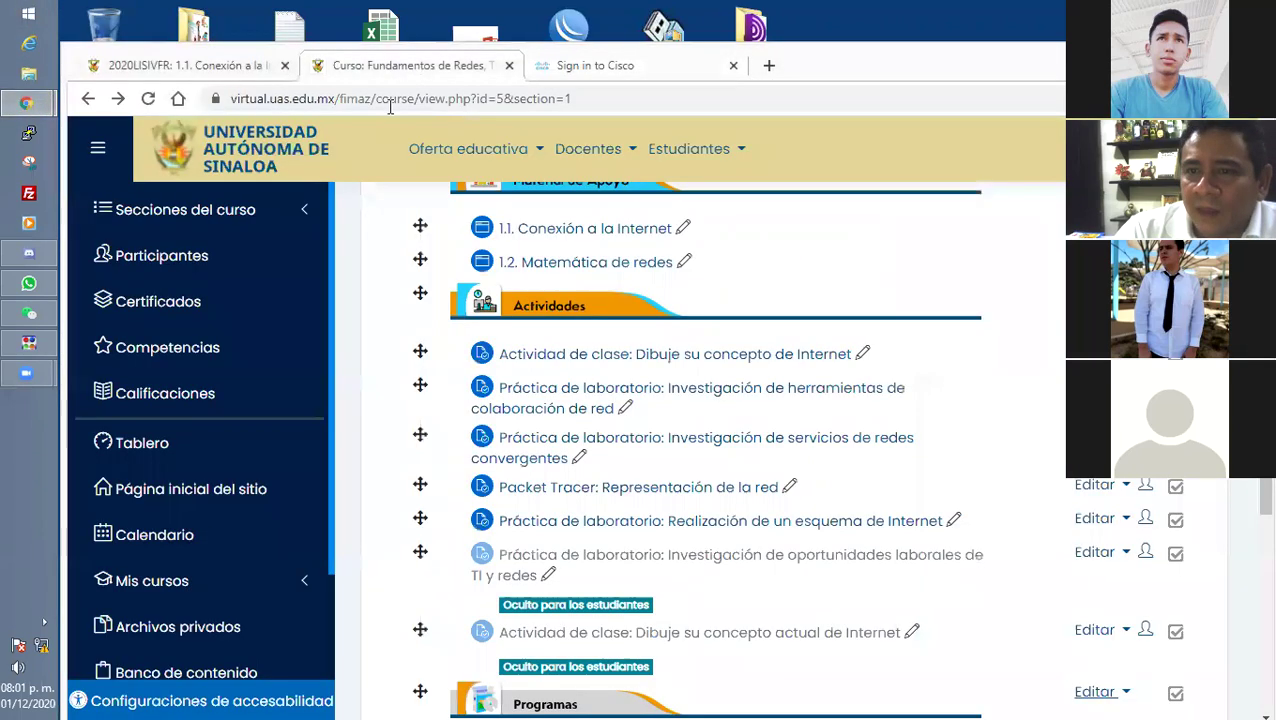
left_click(180, 65)
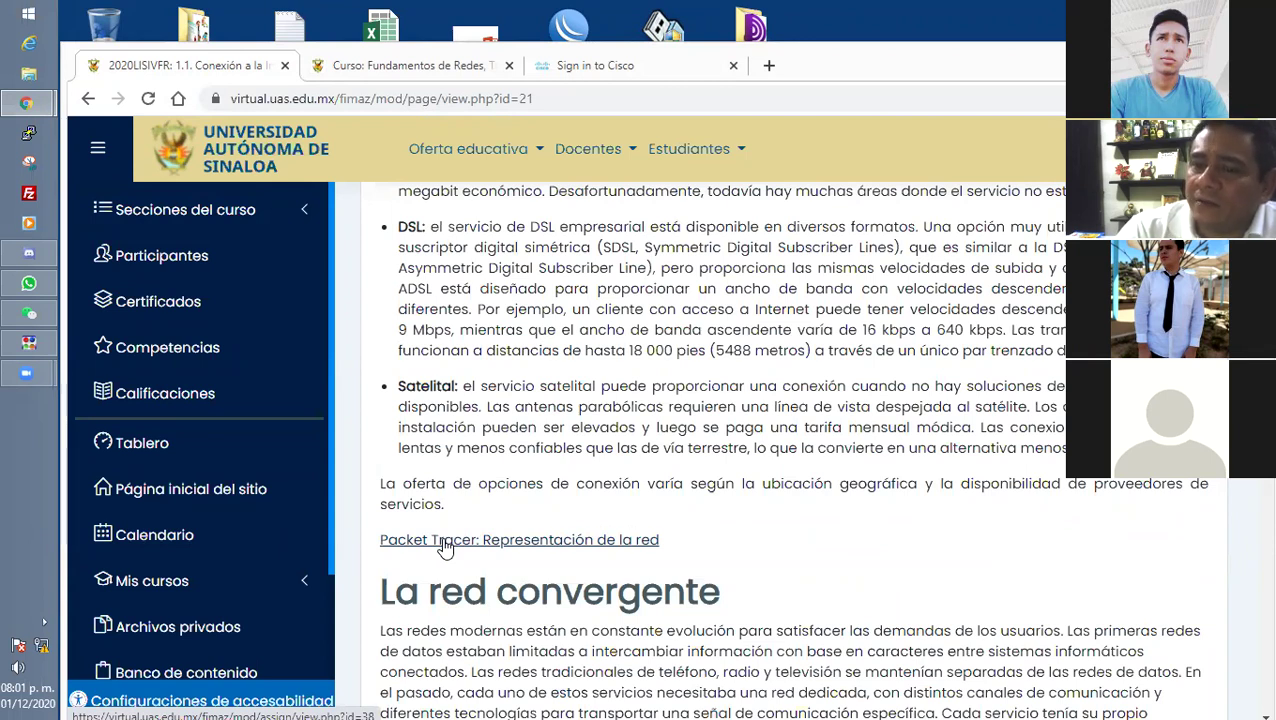
Open the Packet Tracer: Representación de la red activity, go back, and select its title on the course page.
left_click(445, 545)
scroll(446, 547, "down", 3)
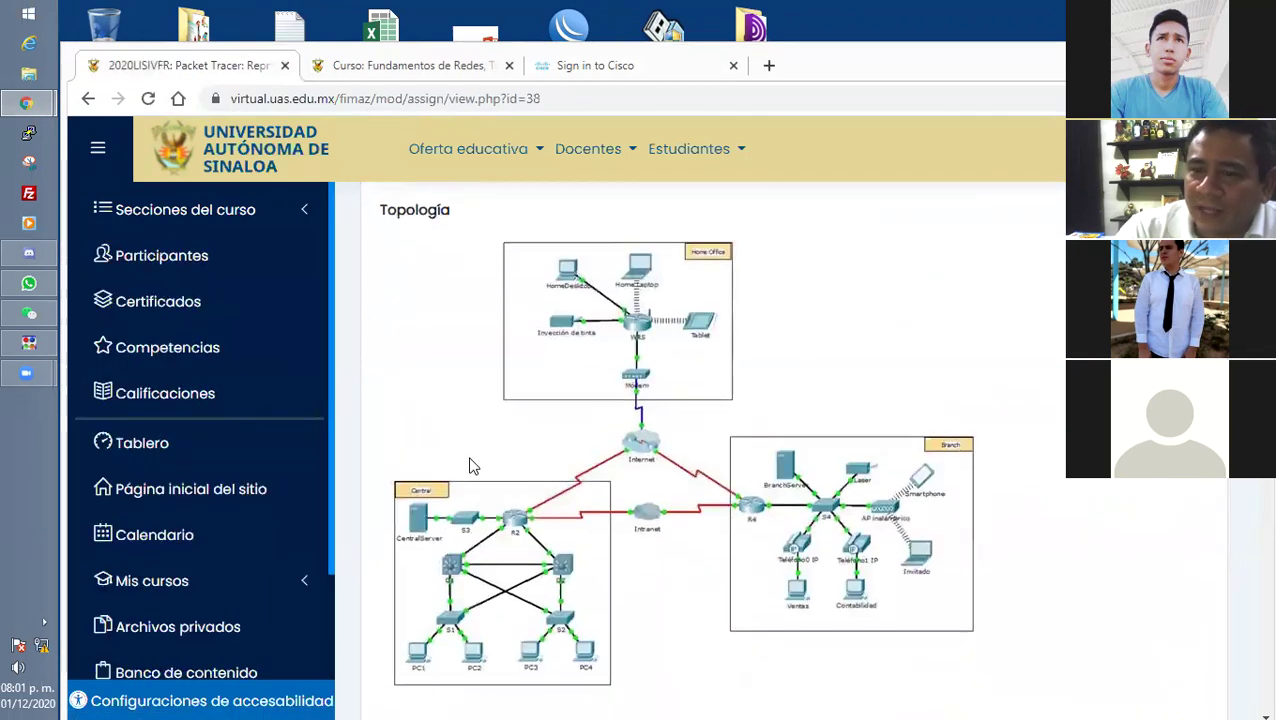
scroll(470, 475, "up", 2)
left_click(84, 100)
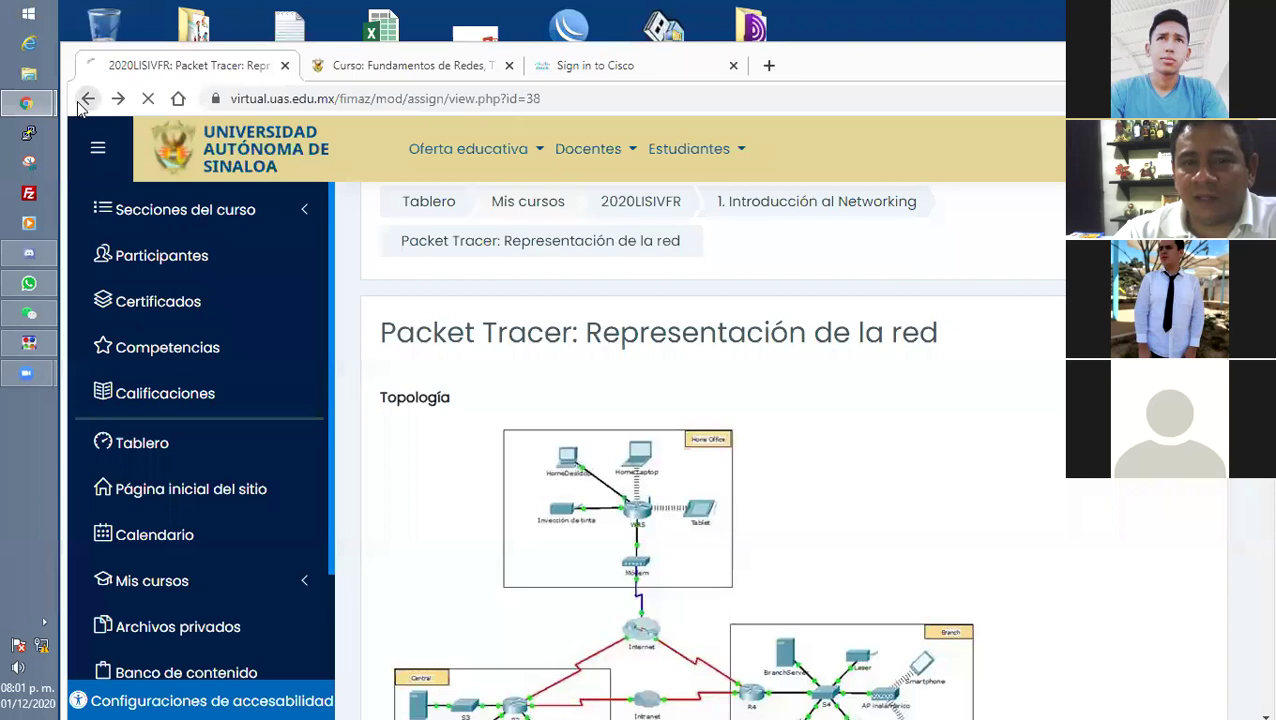
left_click(421, 65)
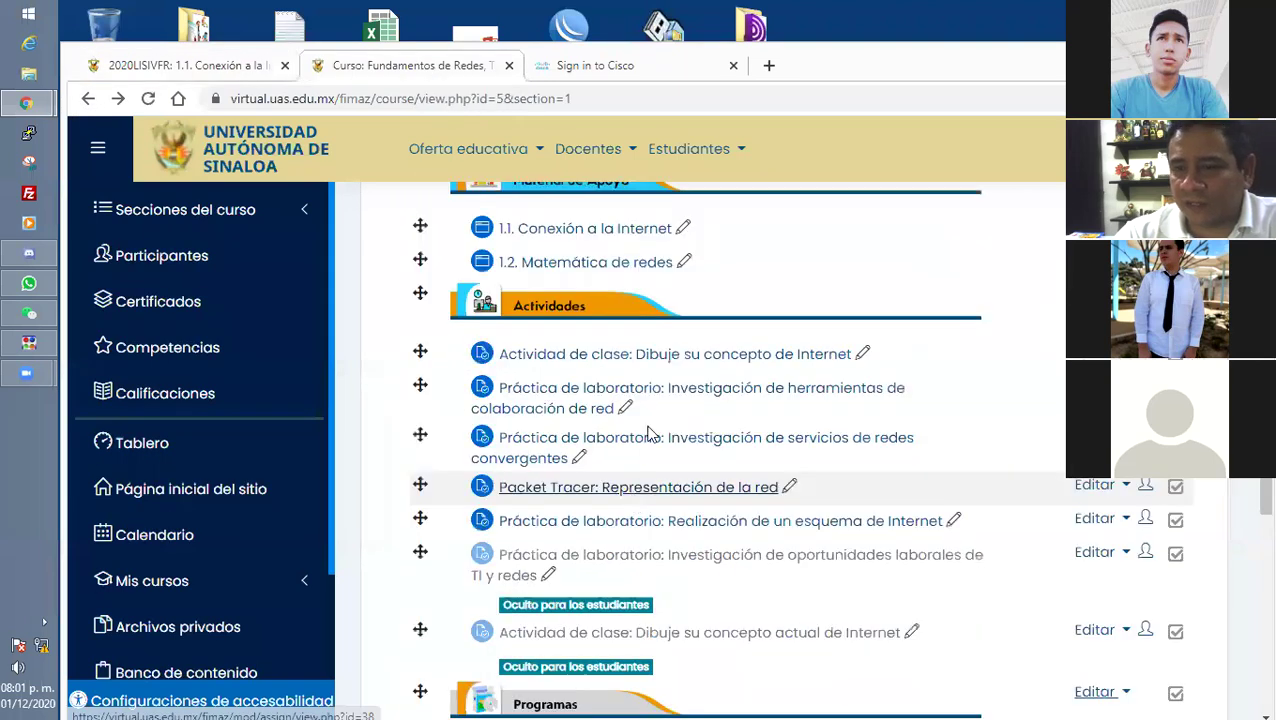
scroll(648, 432, "down", 1)
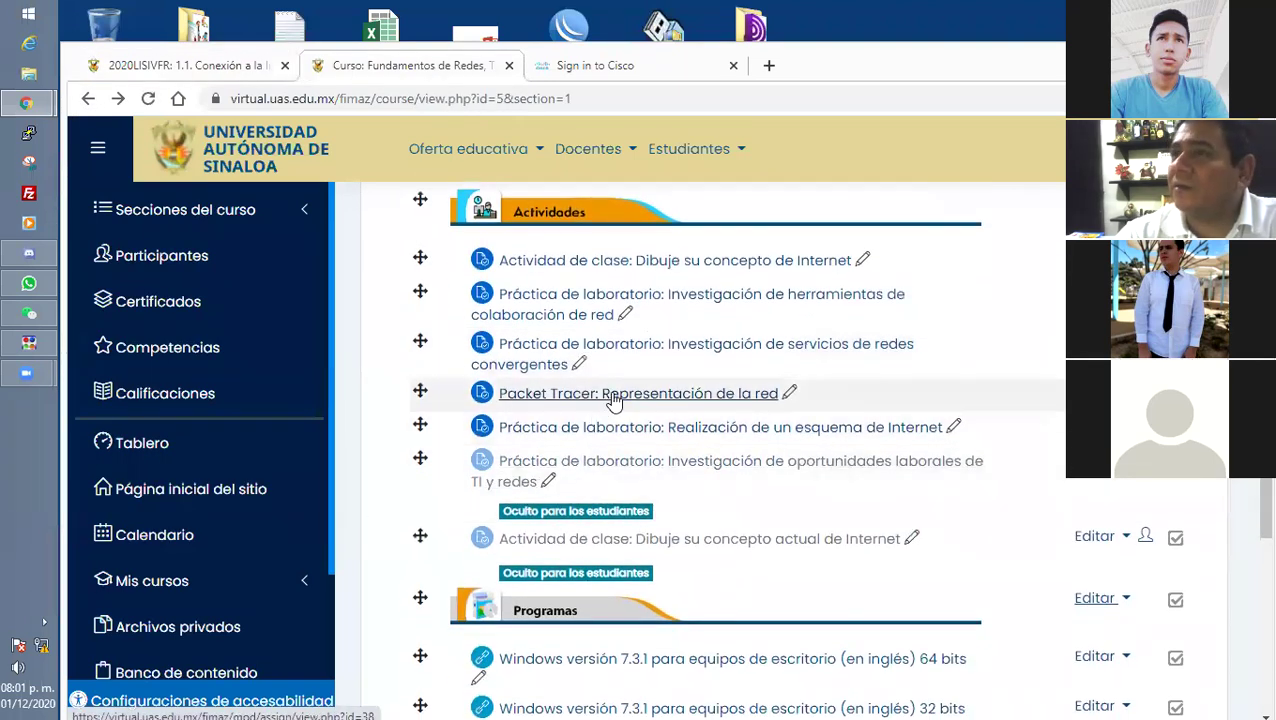
left_click_drag(402, 407, 837, 404)
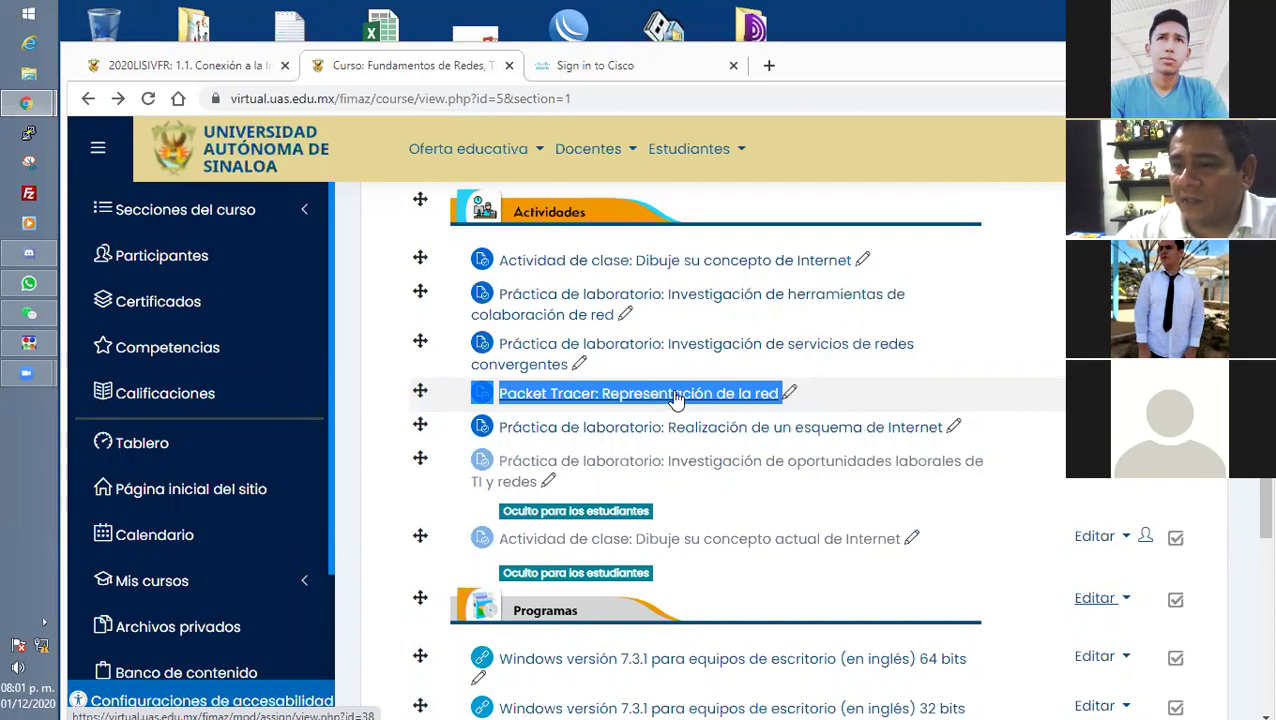
Move between the lesson and course tabs and open the Packet Tracer assignment in a new tab.
left_click(186, 74)
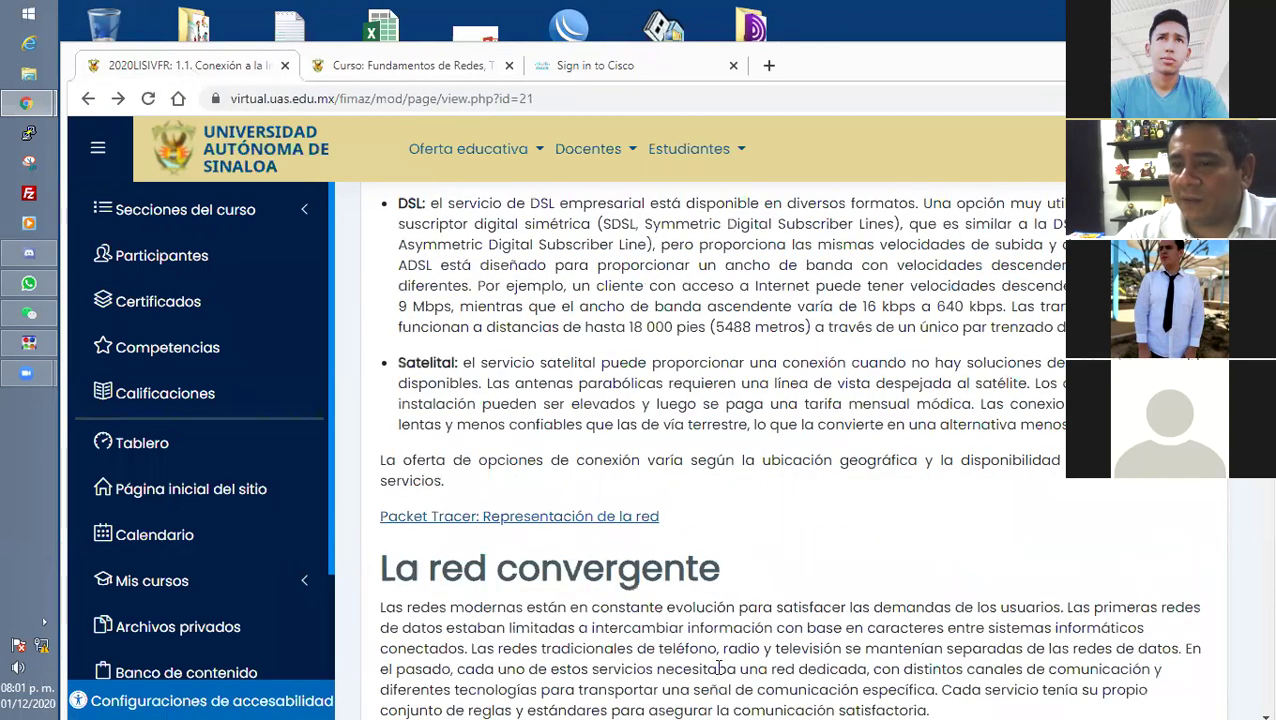
left_click(645, 516)
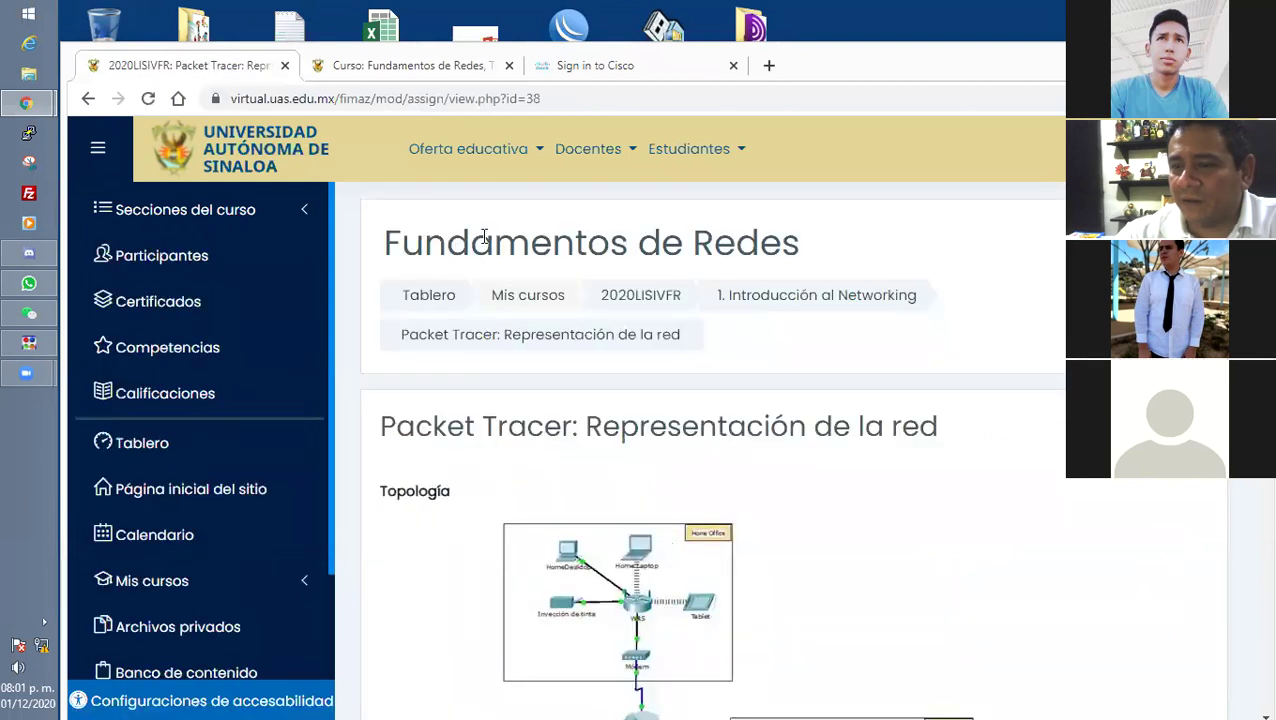
left_click(368, 66)
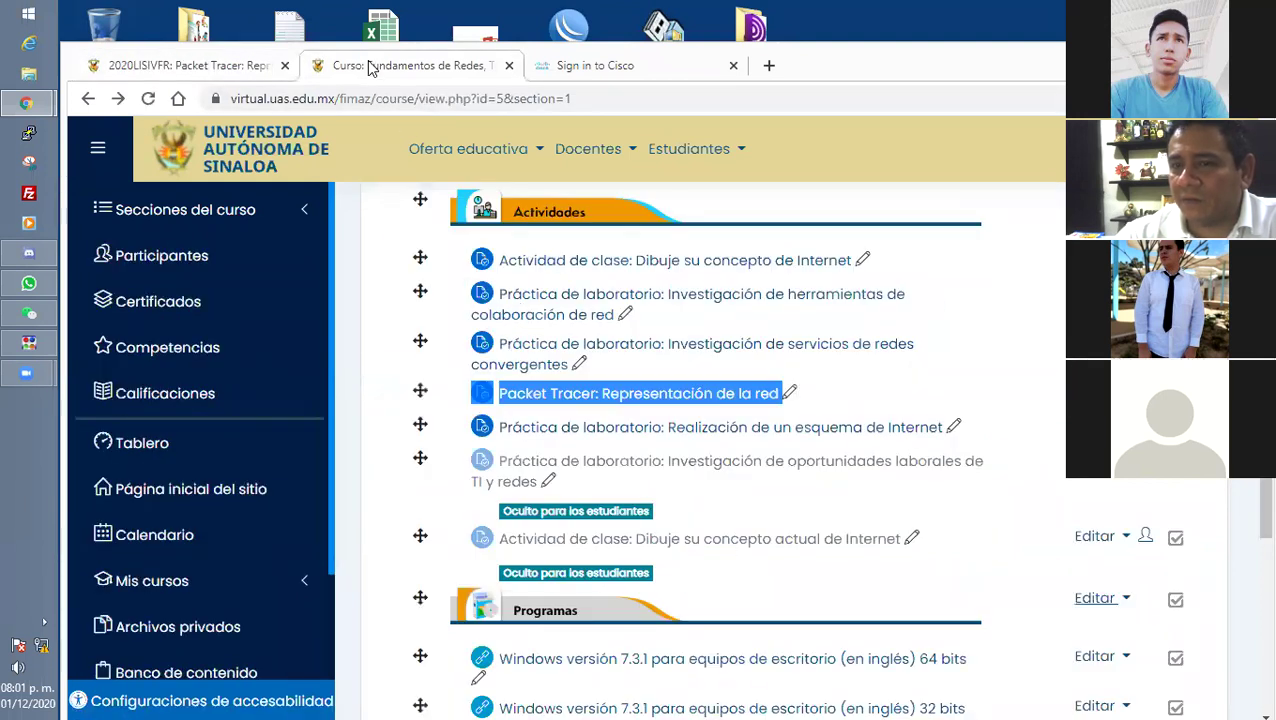
left_click(668, 402)
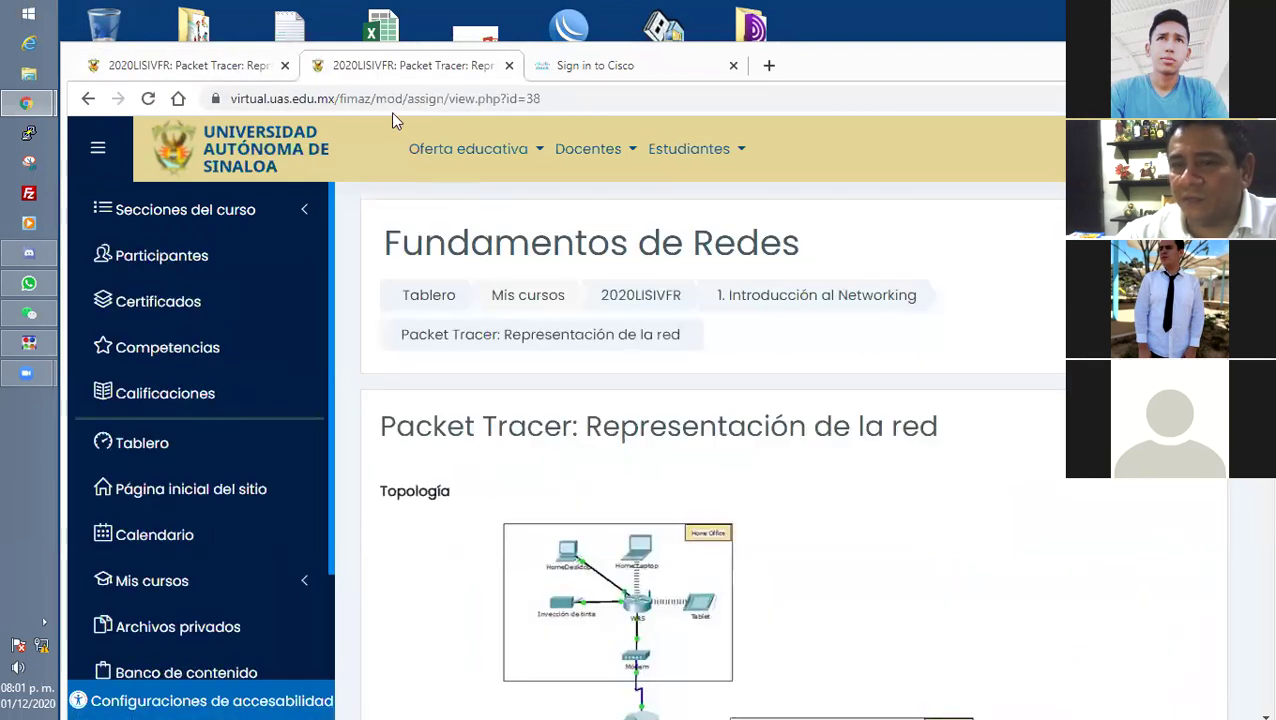
left_click(88, 98)
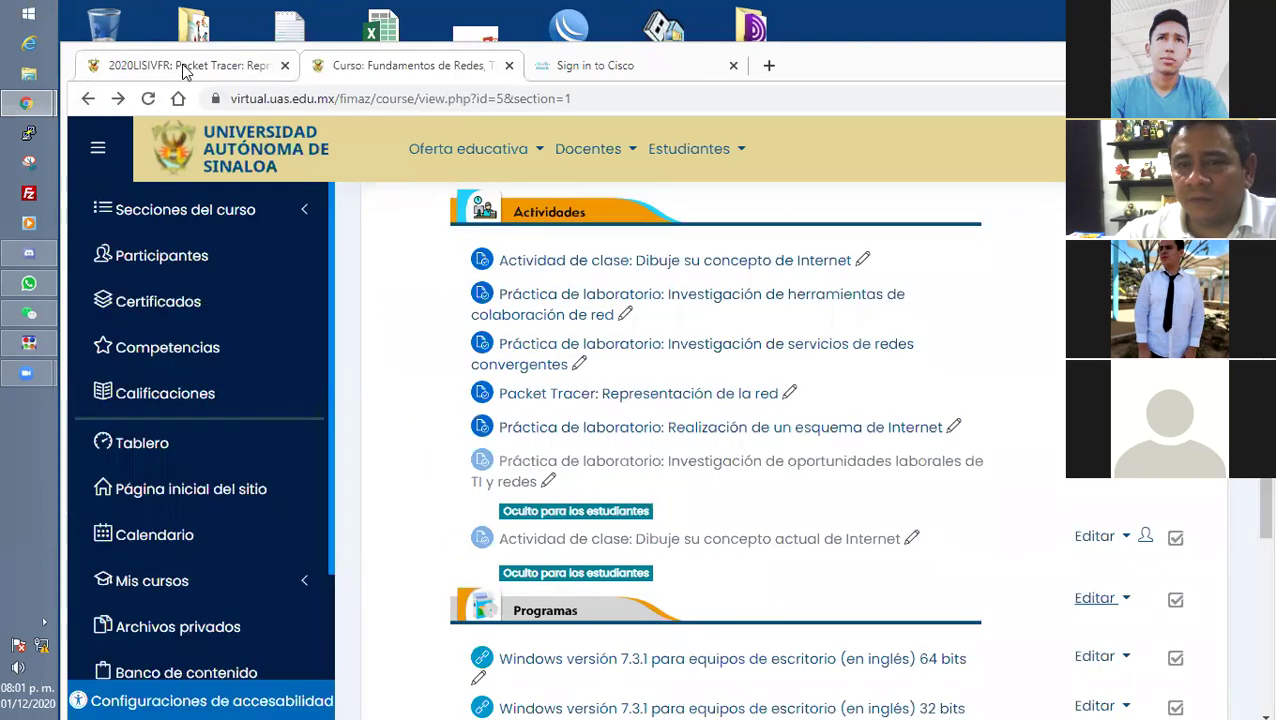
left_click(165, 66)
left_click(88, 98)
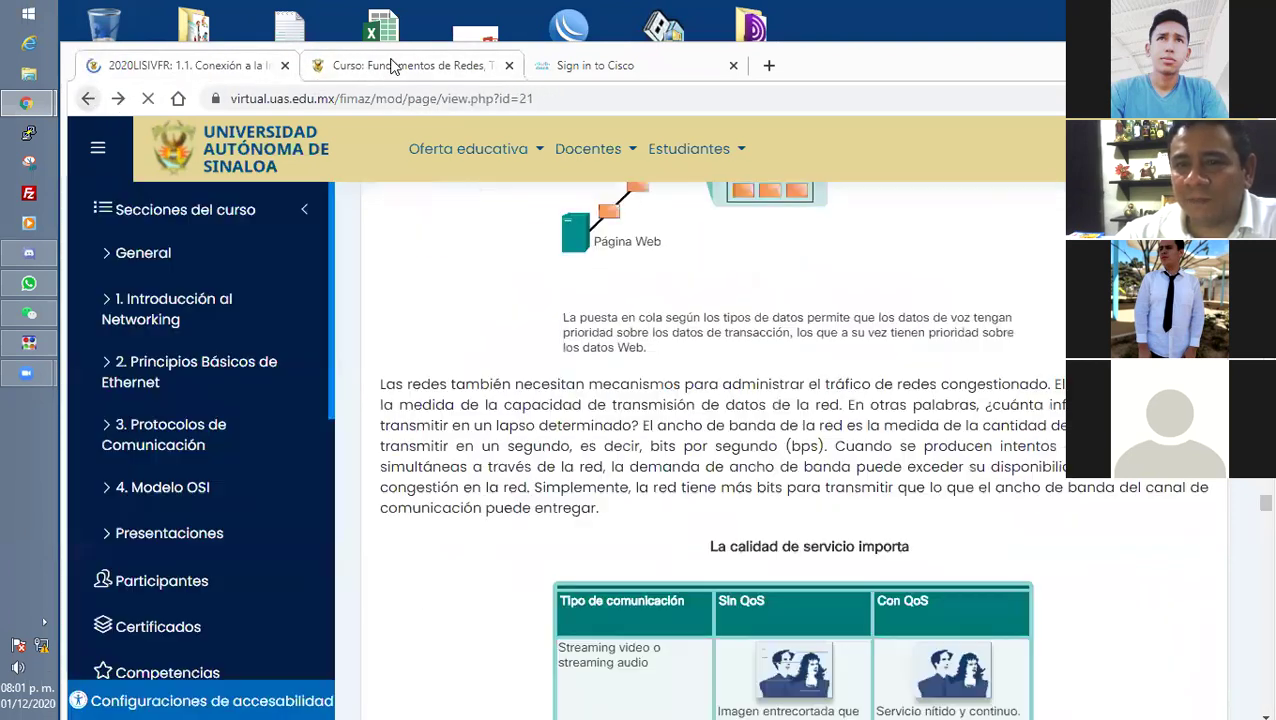
left_click(400, 66)
left_click(735, 396)
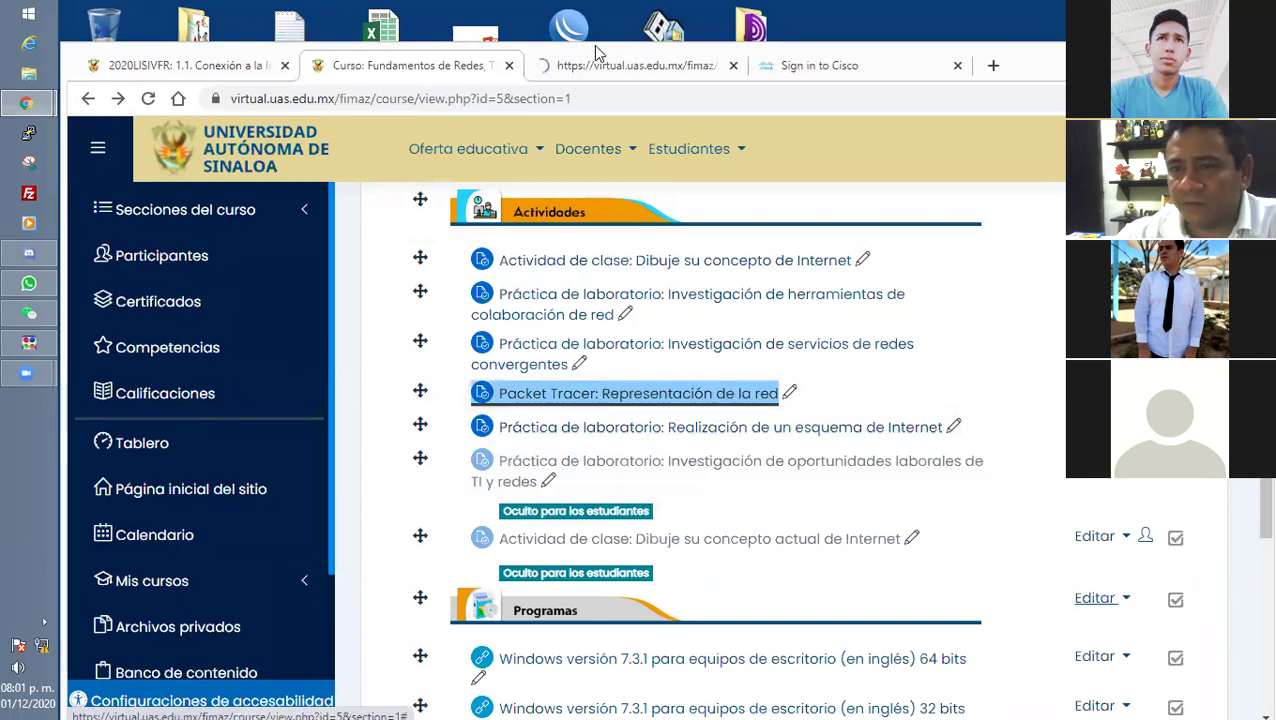
scroll(872, 462, "down", 4)
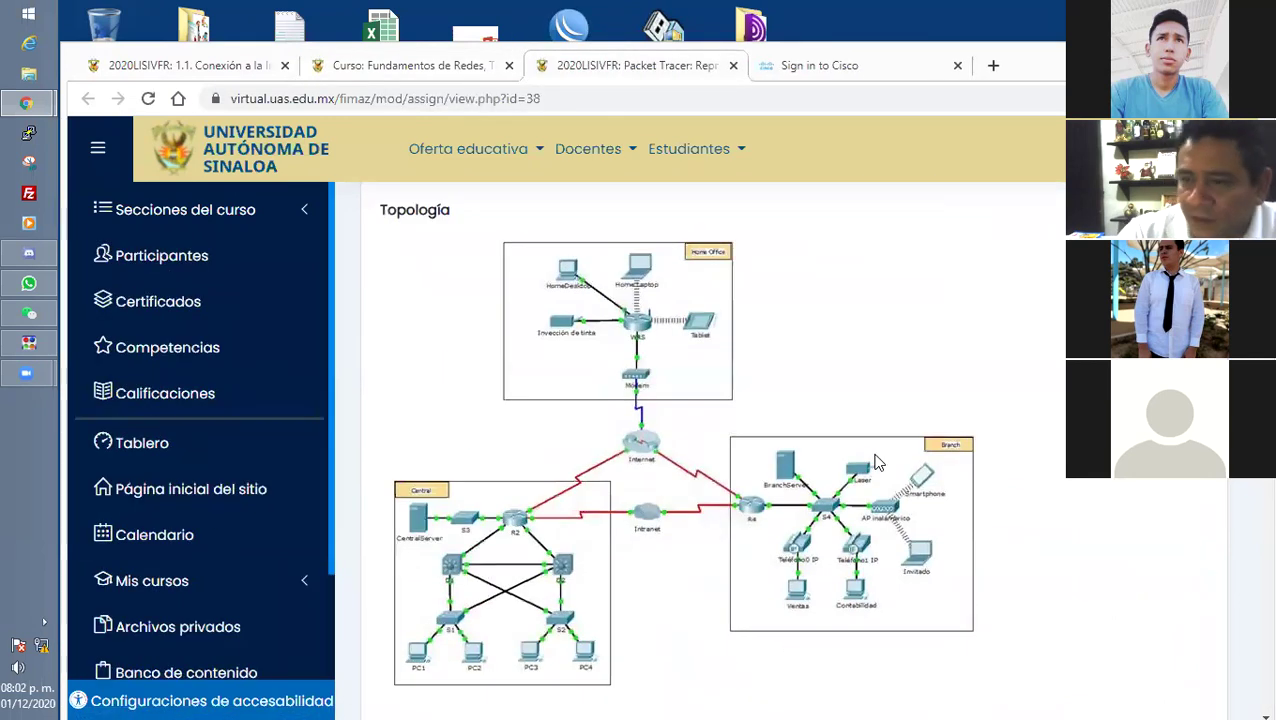
scroll(874, 460, "up", 3)
left_click_drag(945, 342, 602, 335)
scroll(640, 365, "down", 1)
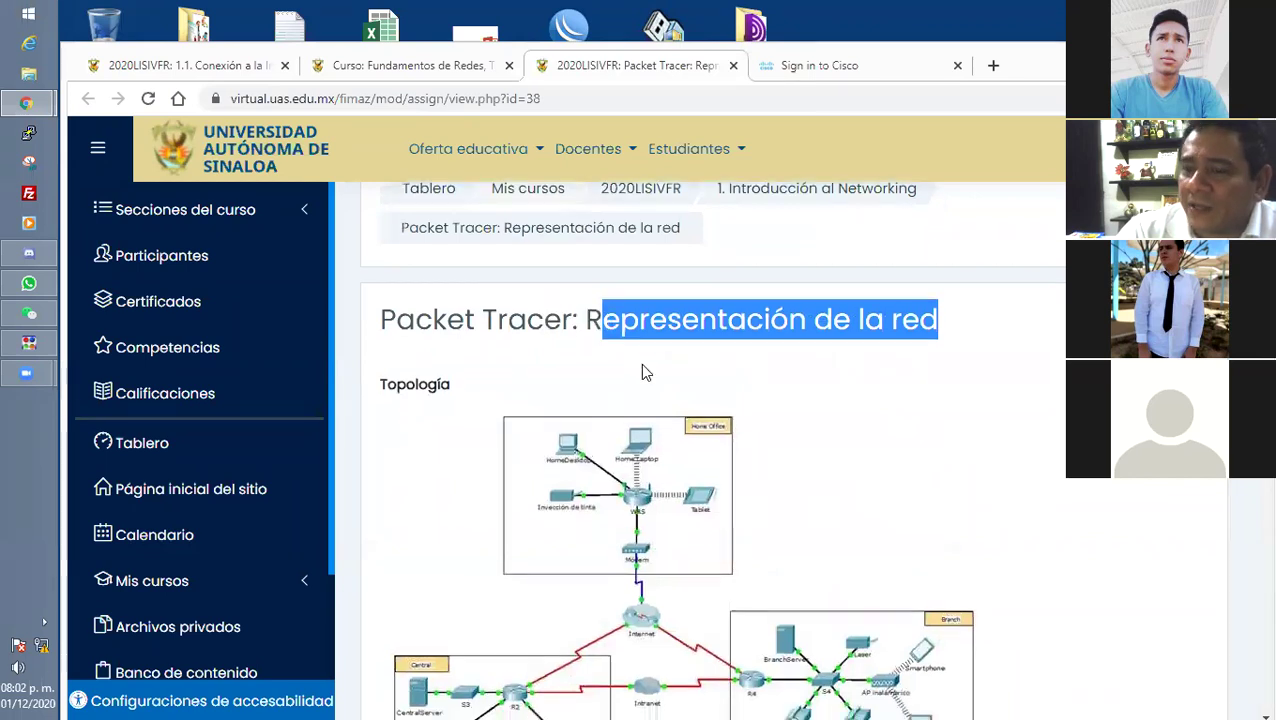
scroll(645, 372, "down", 3)
scroll(717, 350, "up", 1)
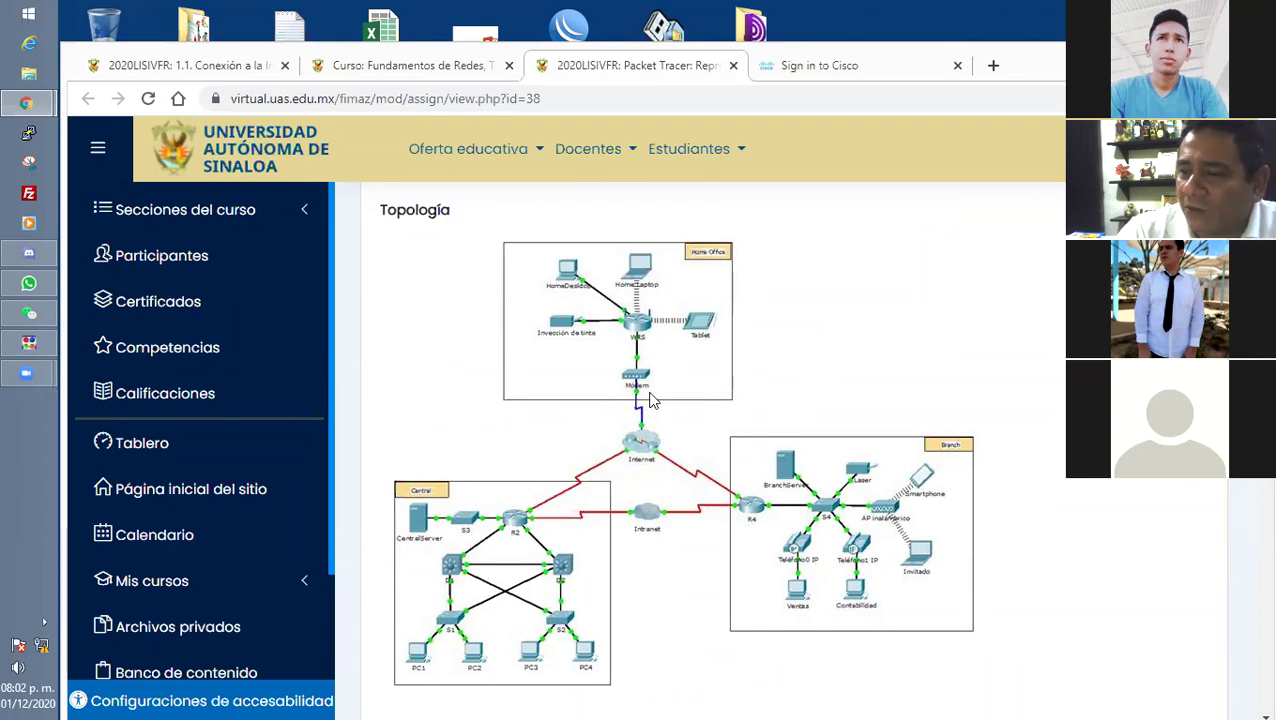
scroll(735, 510, "down", 1)
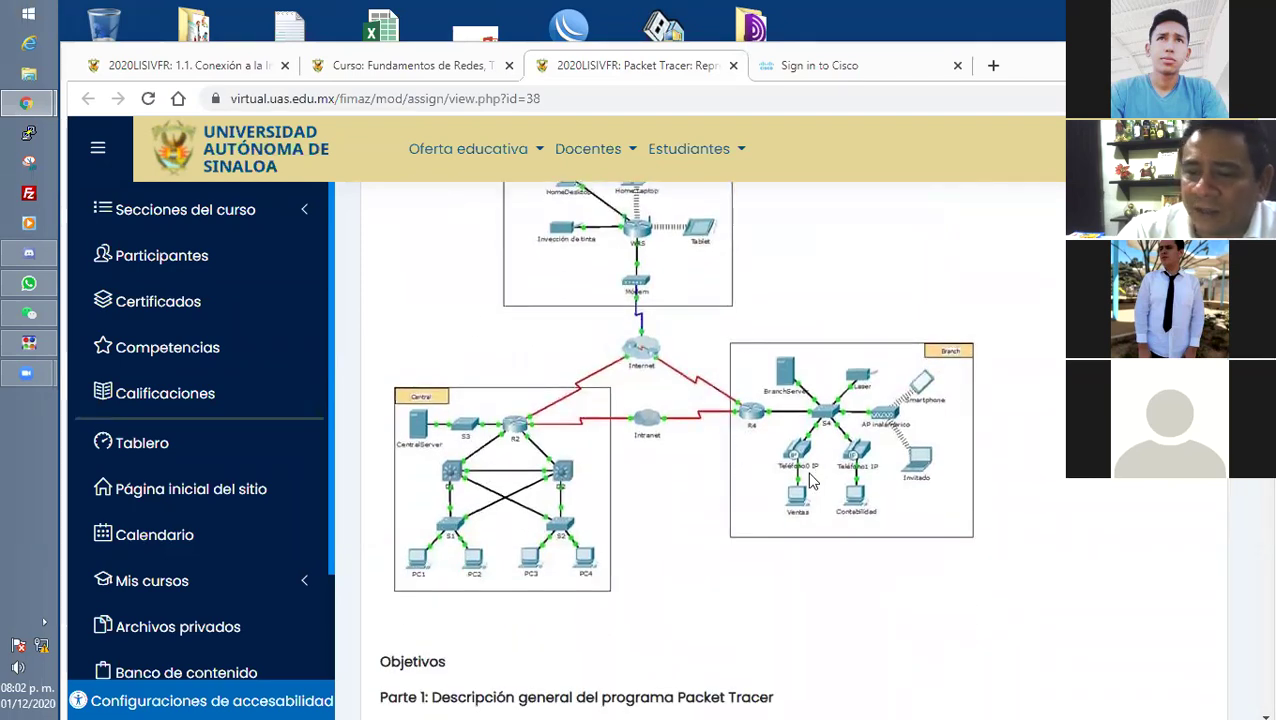
scroll(913, 485, "down", 2)
scroll(918, 490, "down", 1)
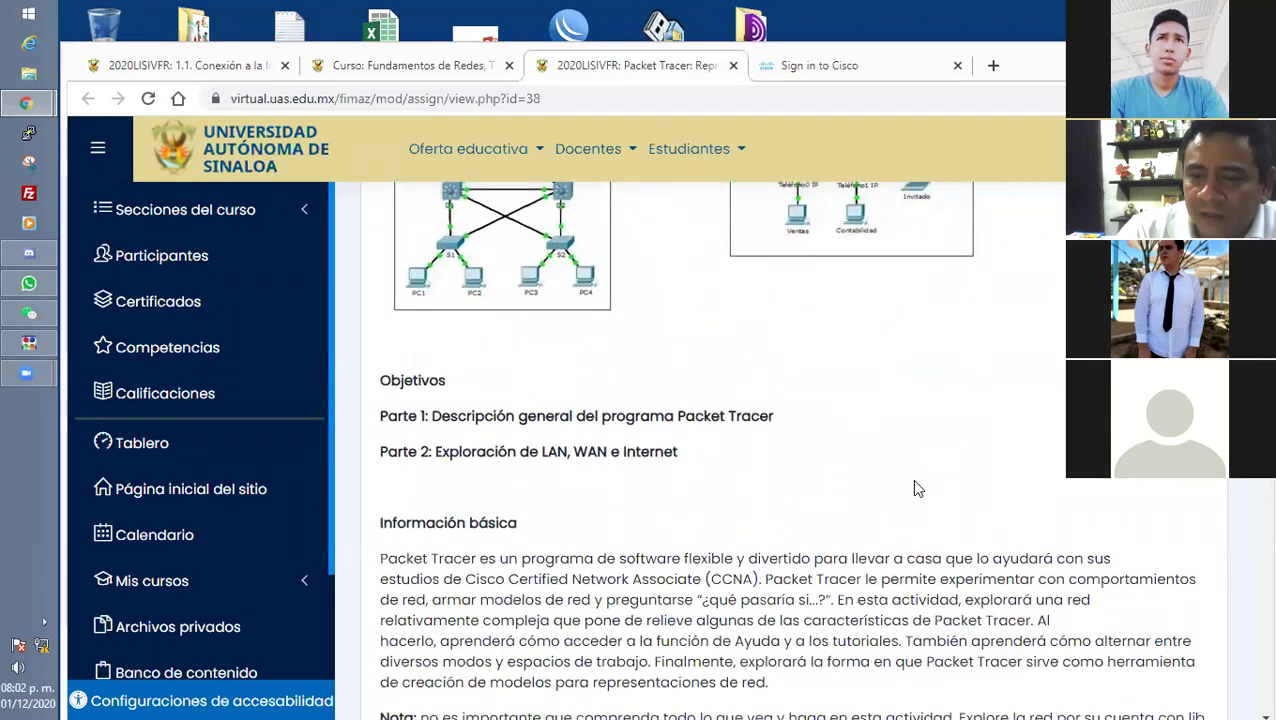
scroll(911, 478, "down", 1)
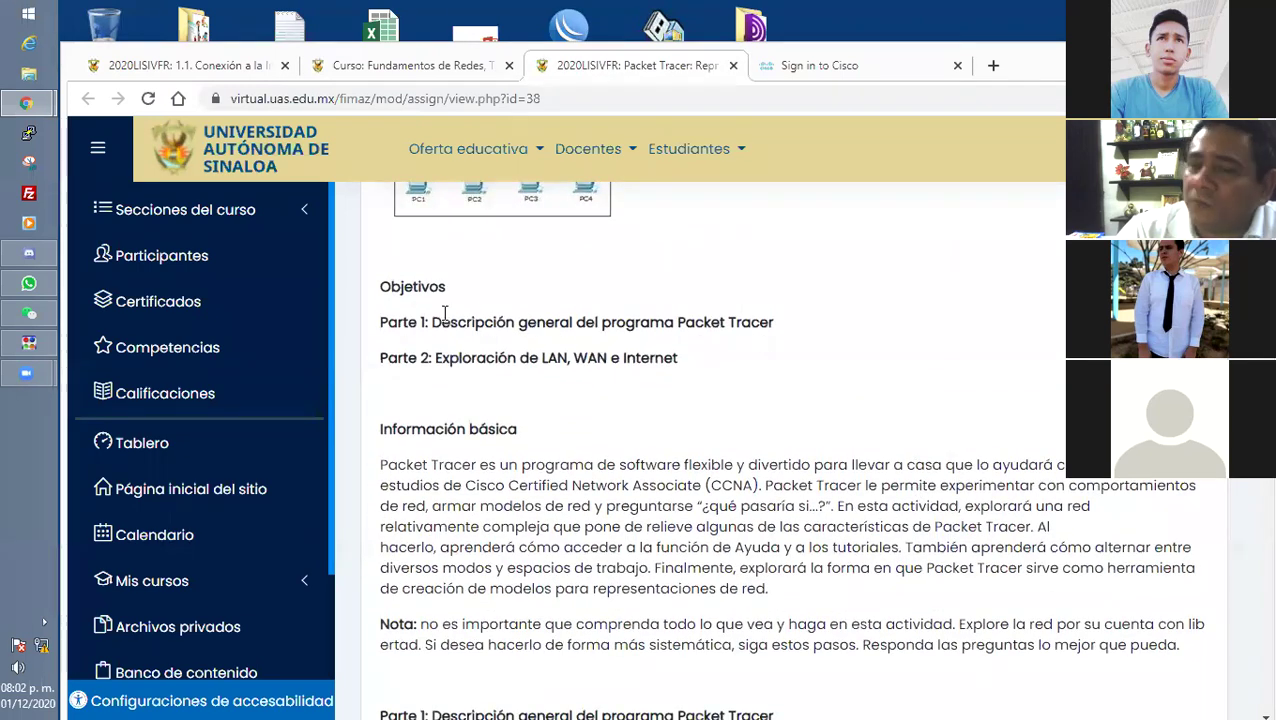
left_click_drag(429, 320, 843, 319)
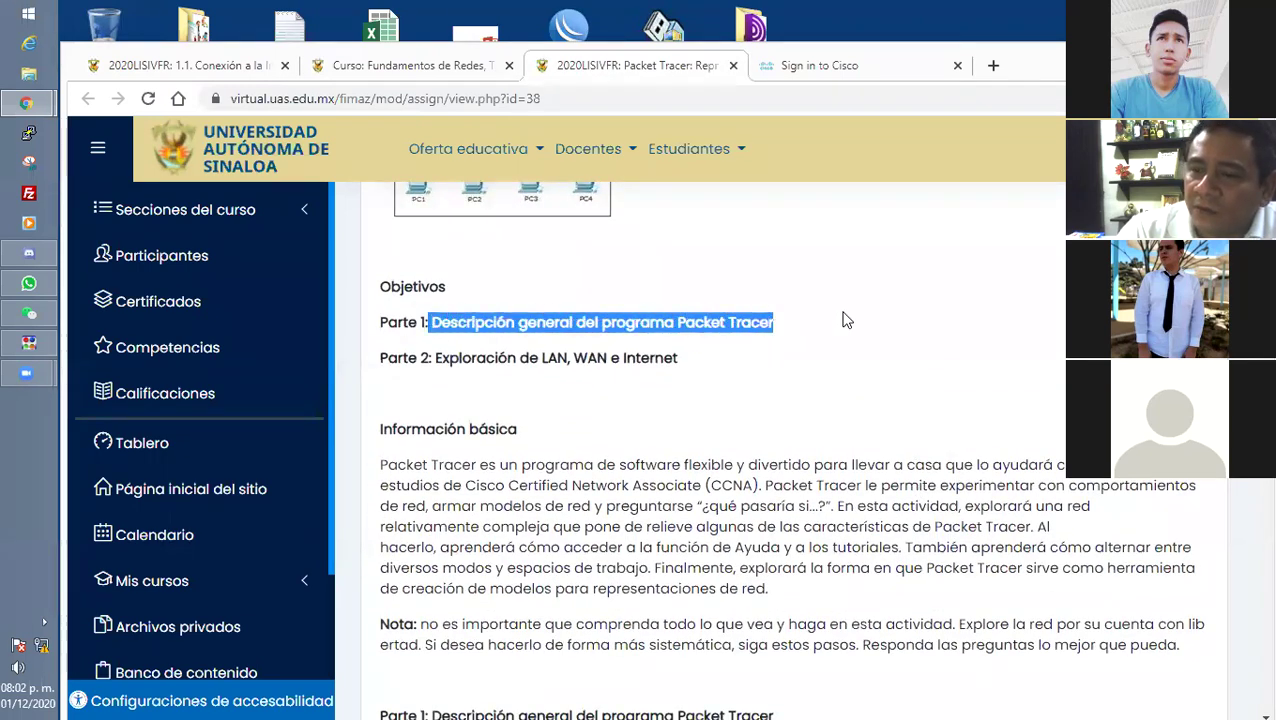
left_click(817, 360)
left_click_drag(429, 318, 925, 335)
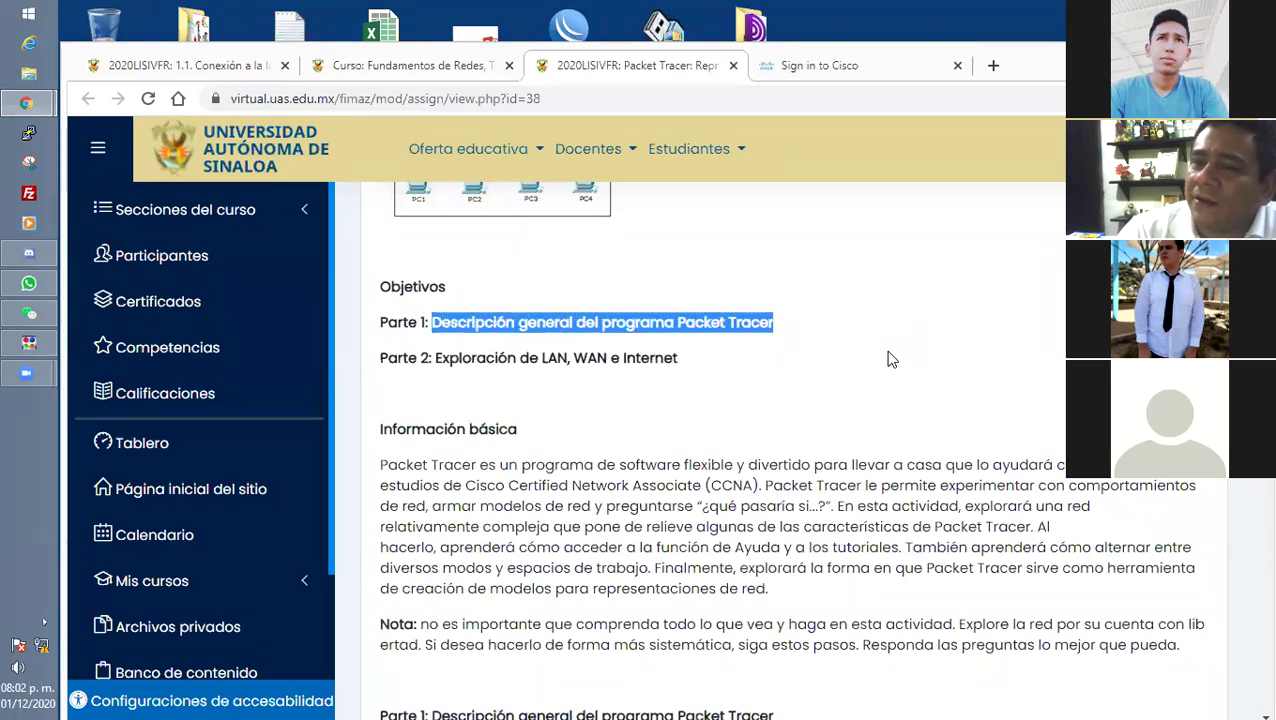
left_click(751, 322)
left_click_drag(431, 322, 838, 329)
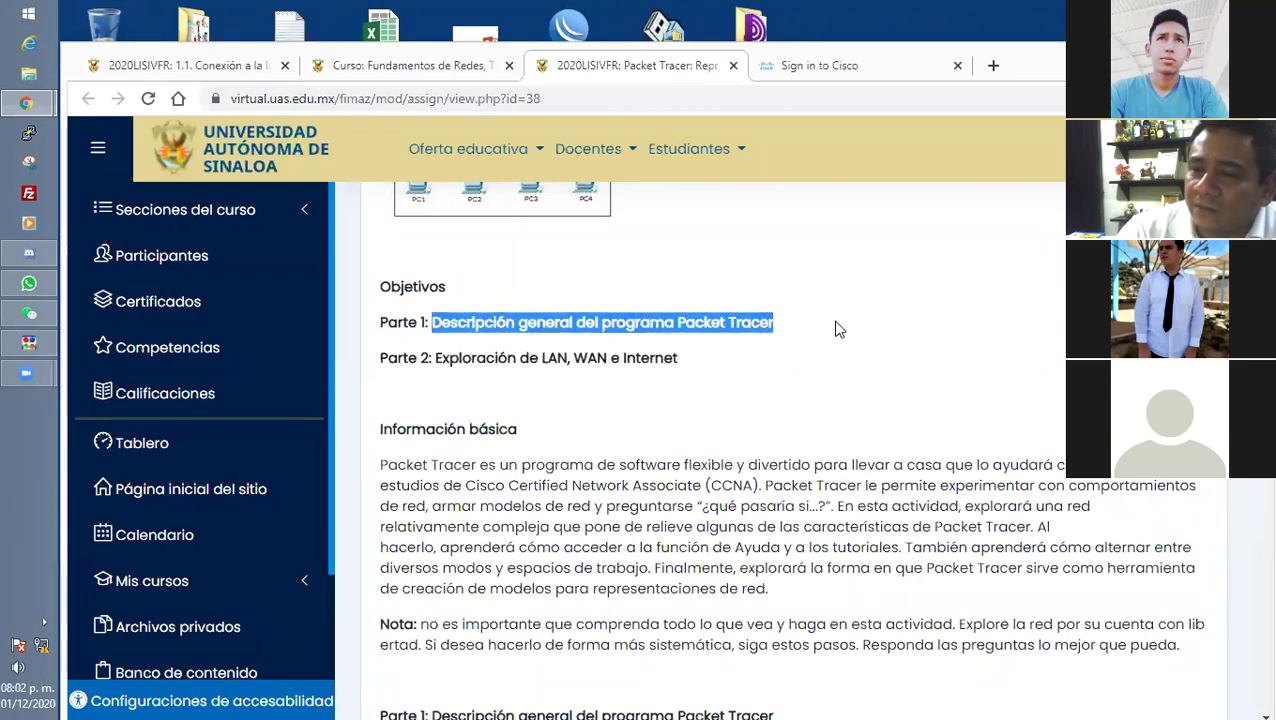
left_click(518, 348)
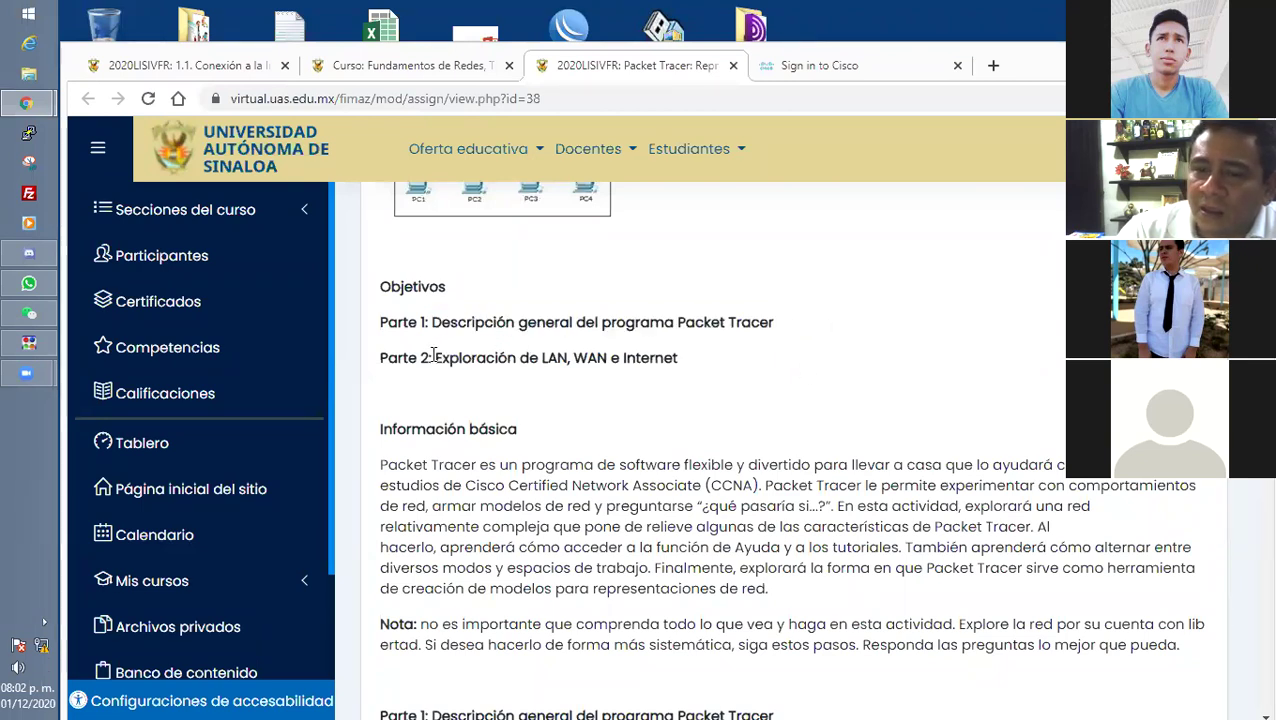
left_click_drag(433, 357, 728, 381)
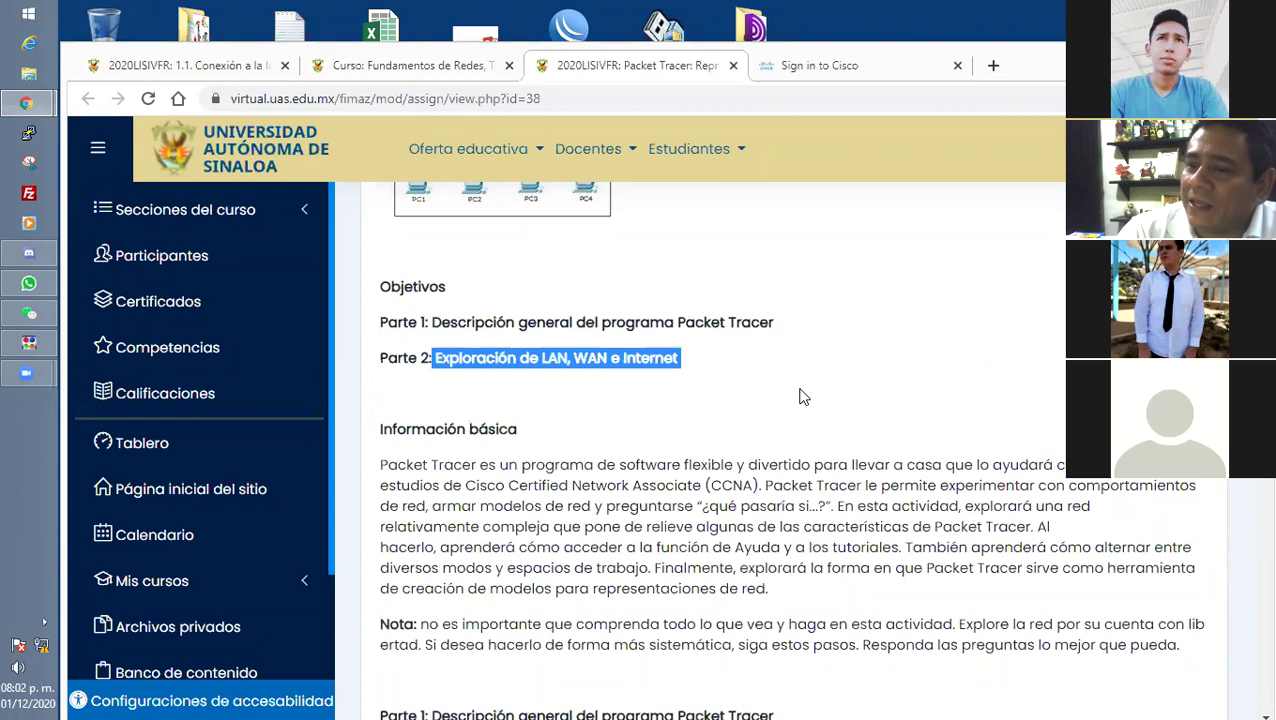
left_click(800, 397)
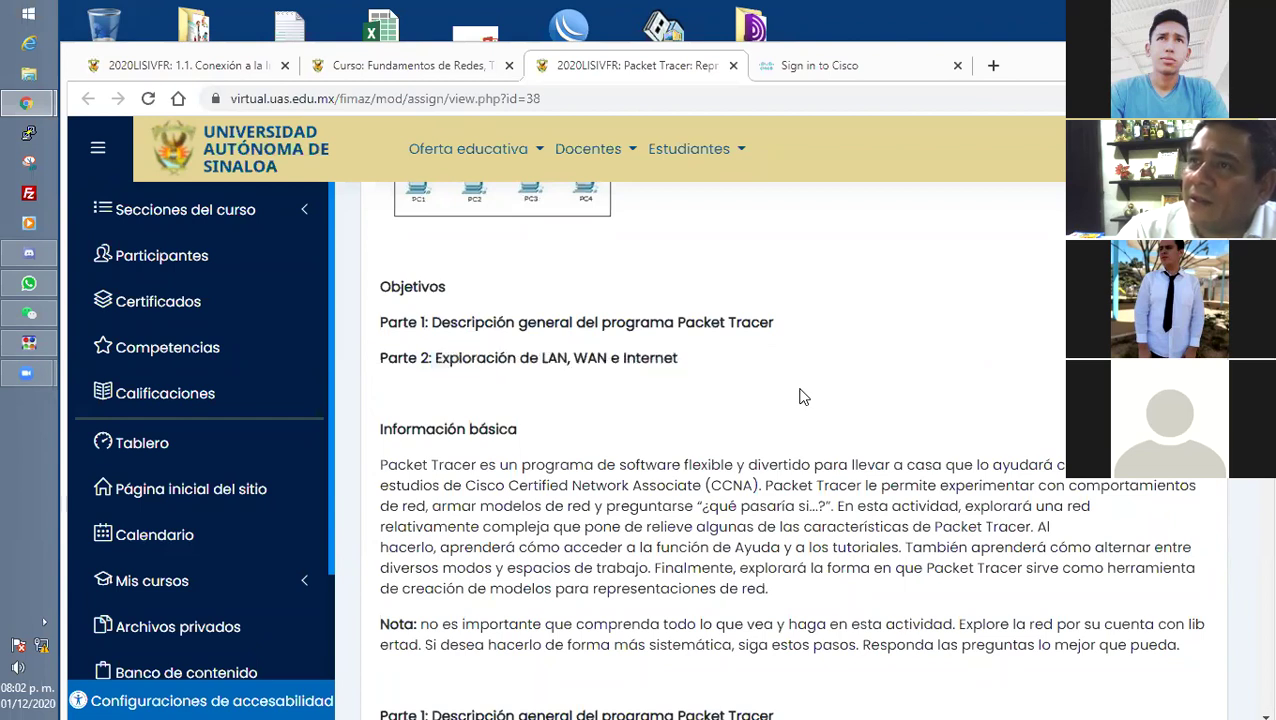
scroll(800, 397, "up", 3)
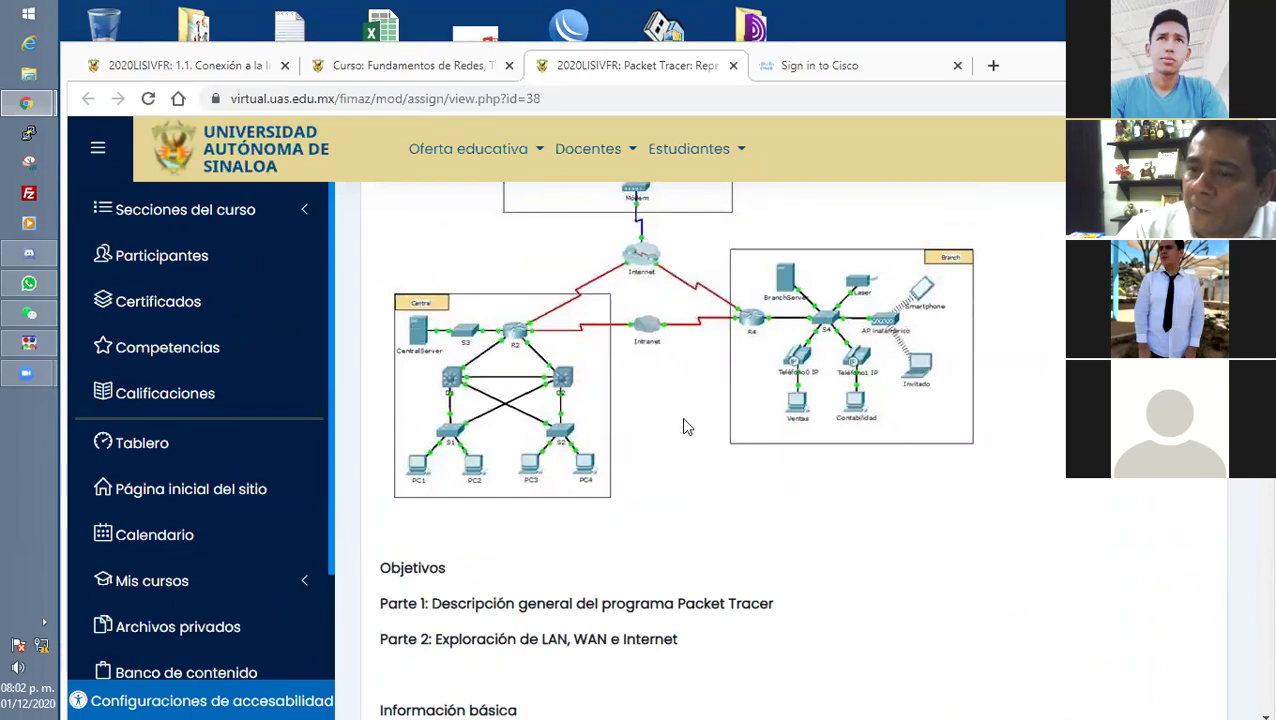
scroll(683, 421, "down", 4)
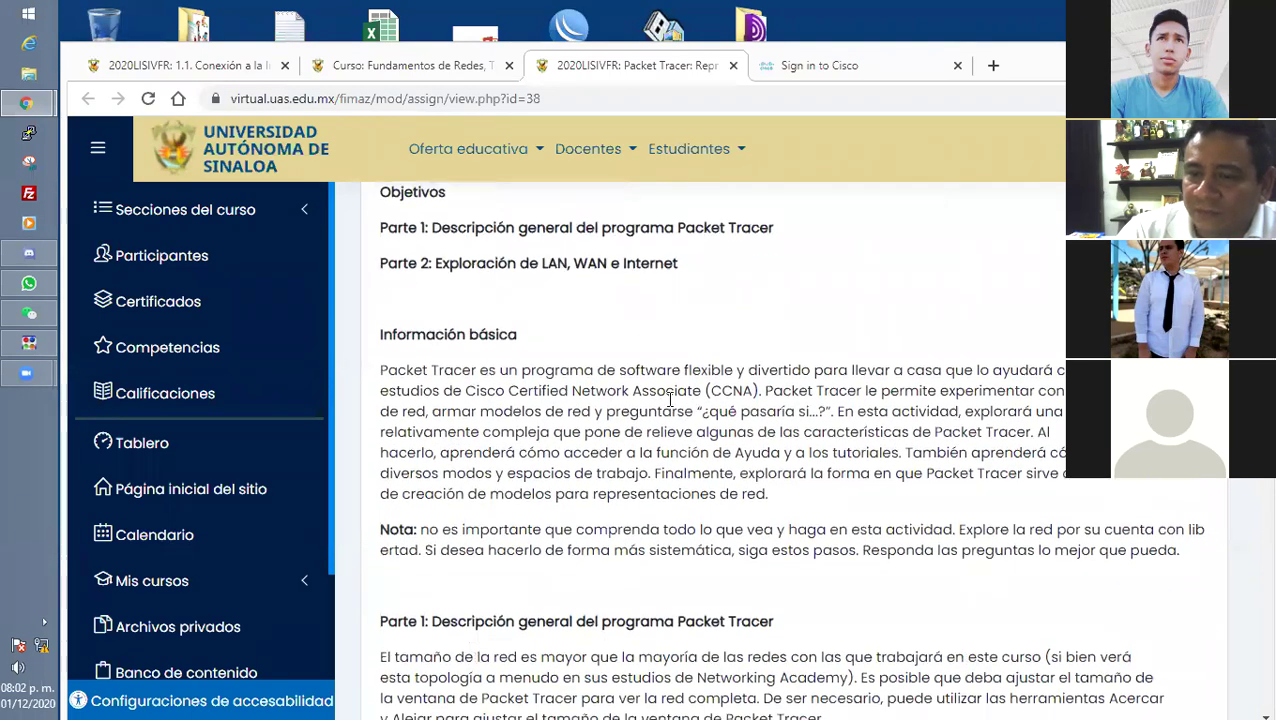
scroll(670, 400, "down", 1)
left_click_drag(387, 277, 846, 440)
left_click(585, 305)
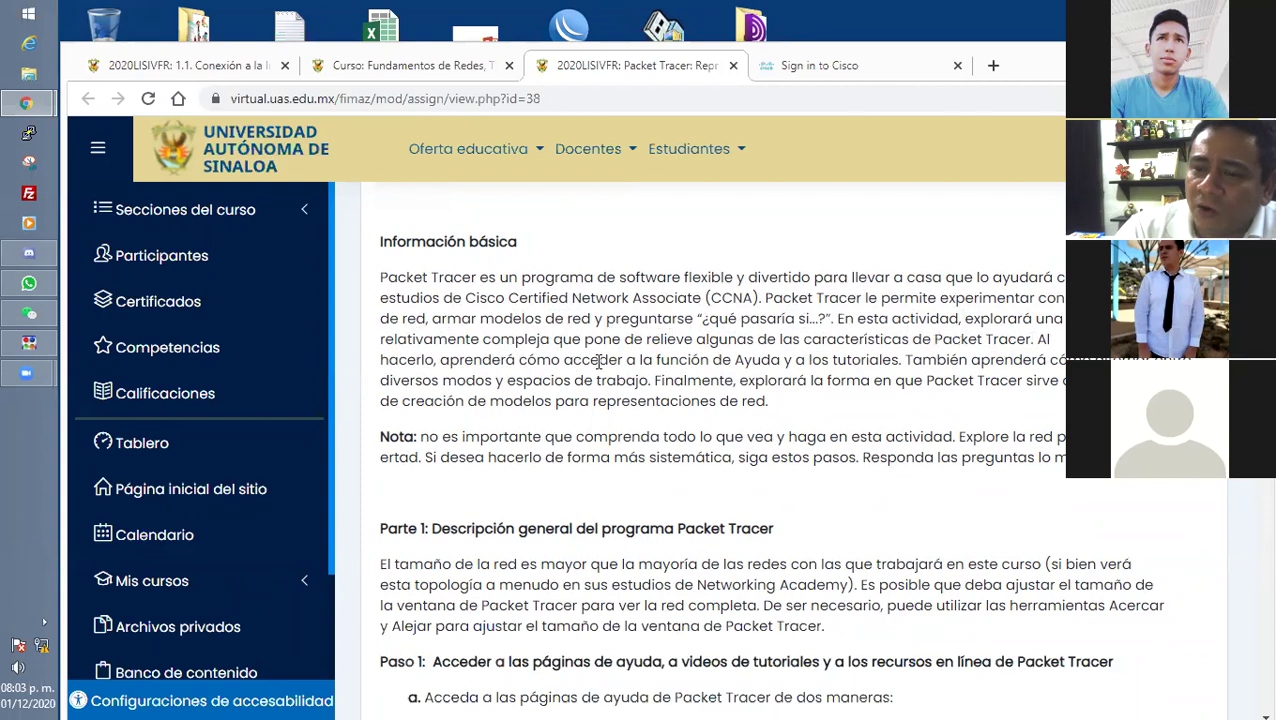
left_click_drag(734, 360, 1190, 360)
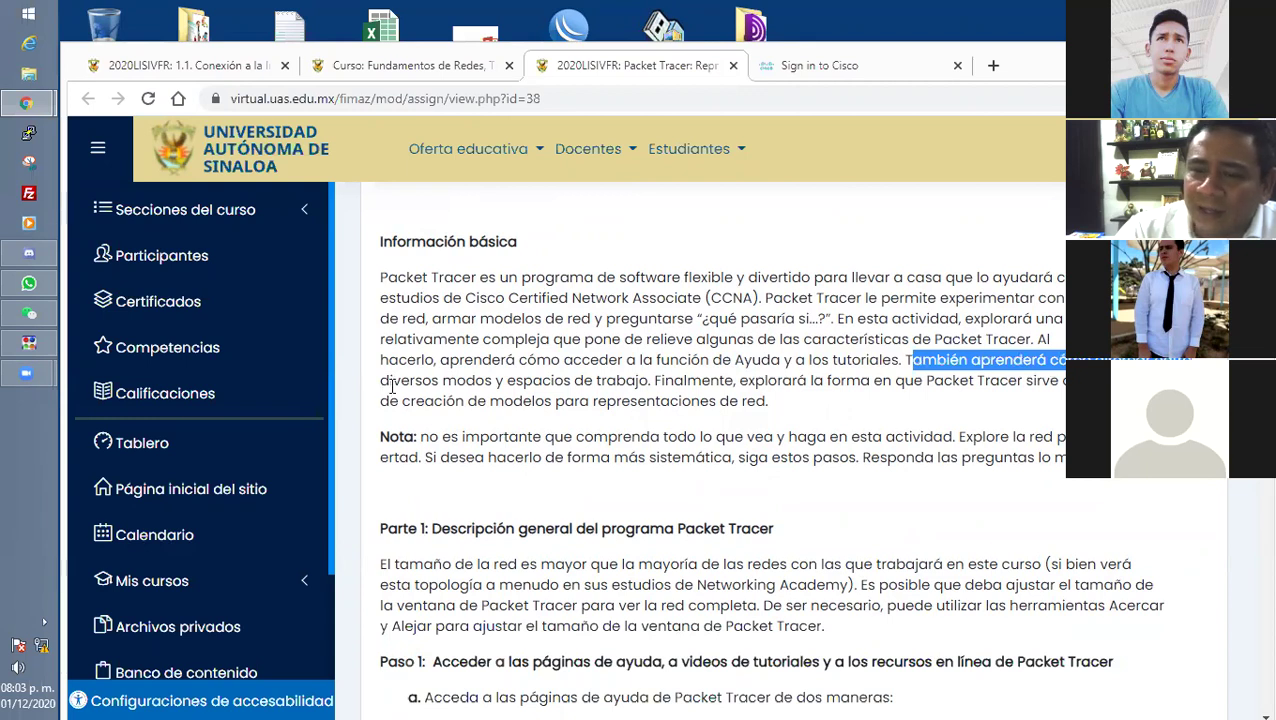
left_click_drag(381, 381, 1064, 381)
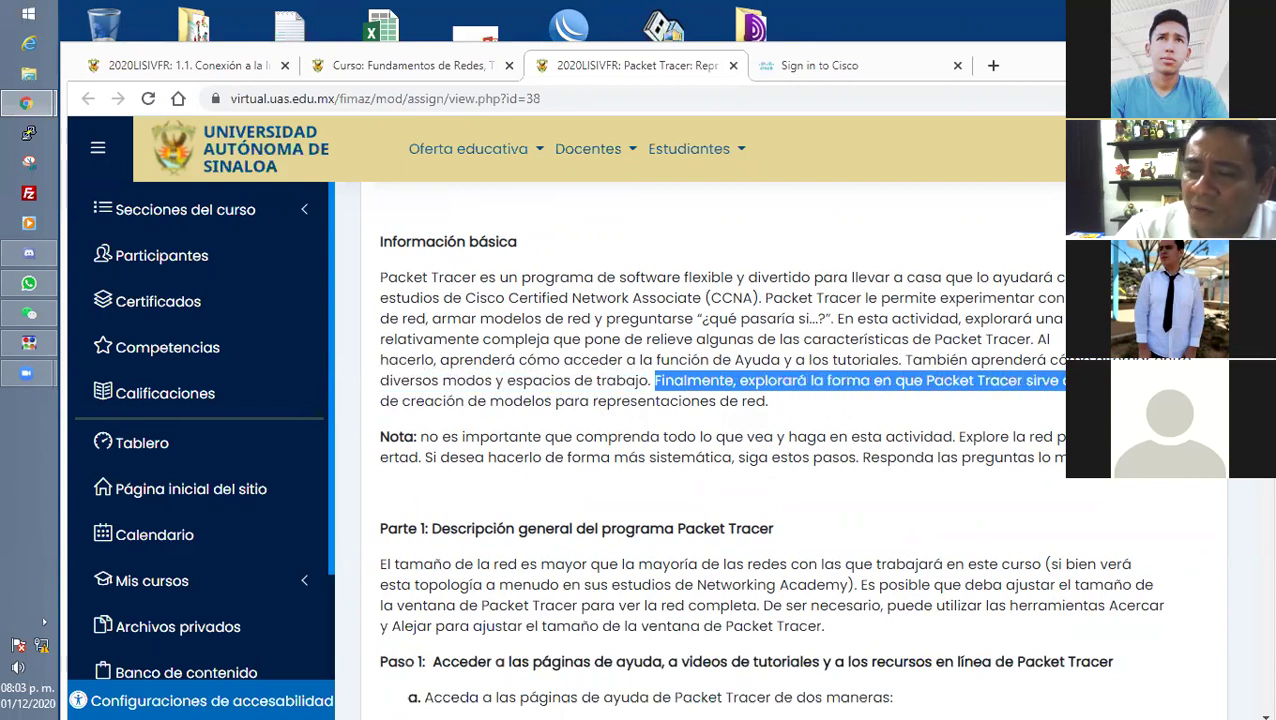
left_click(643, 424)
left_click_drag(456, 400, 842, 399)
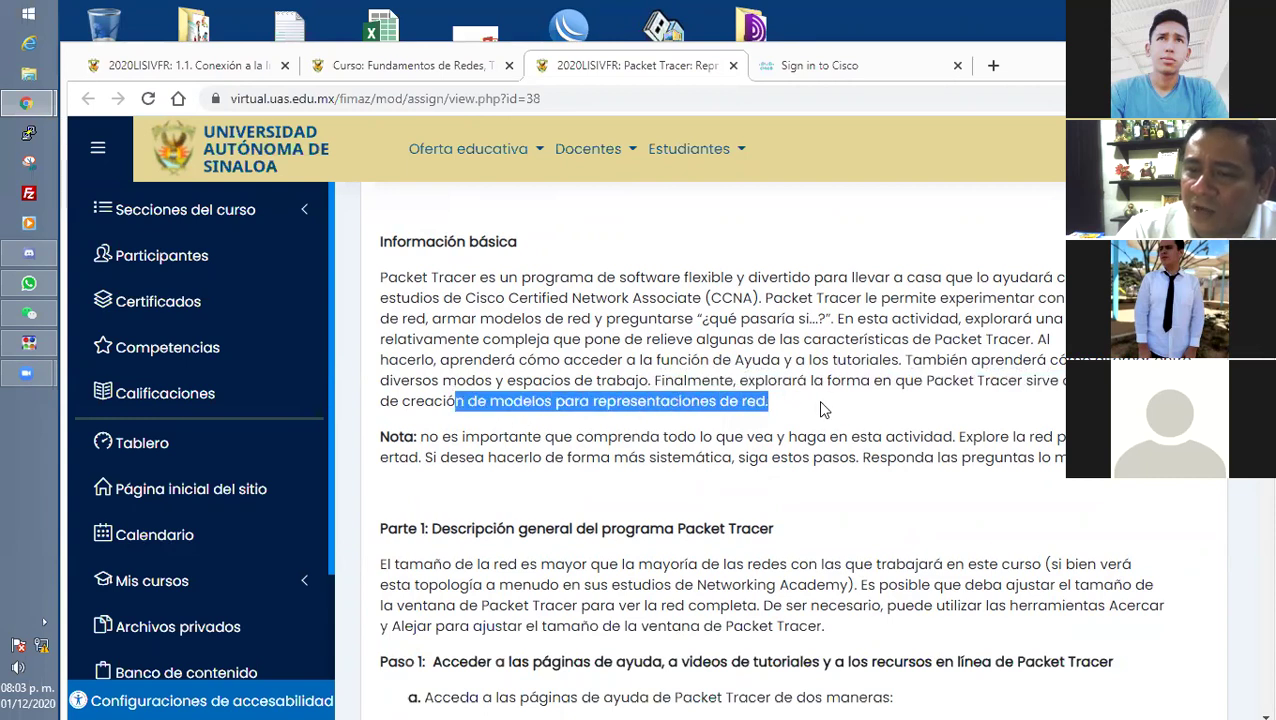
left_click(842, 399)
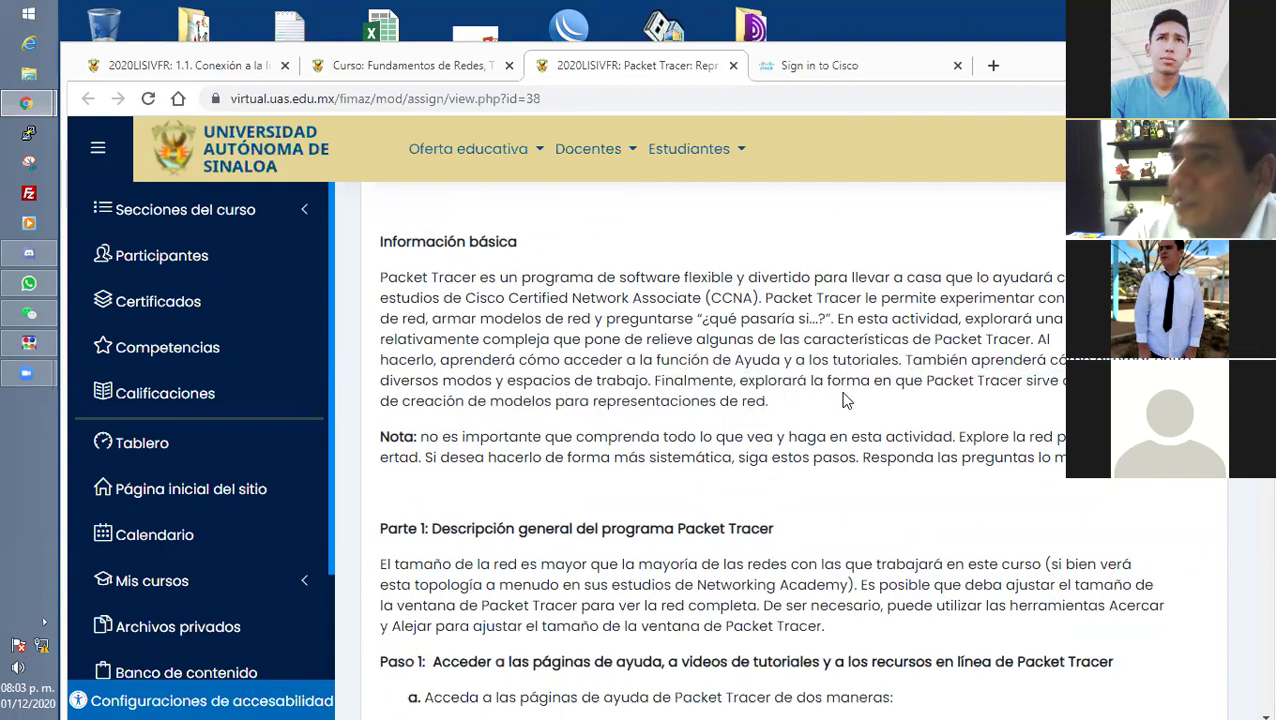
scroll(842, 403, "down", 2)
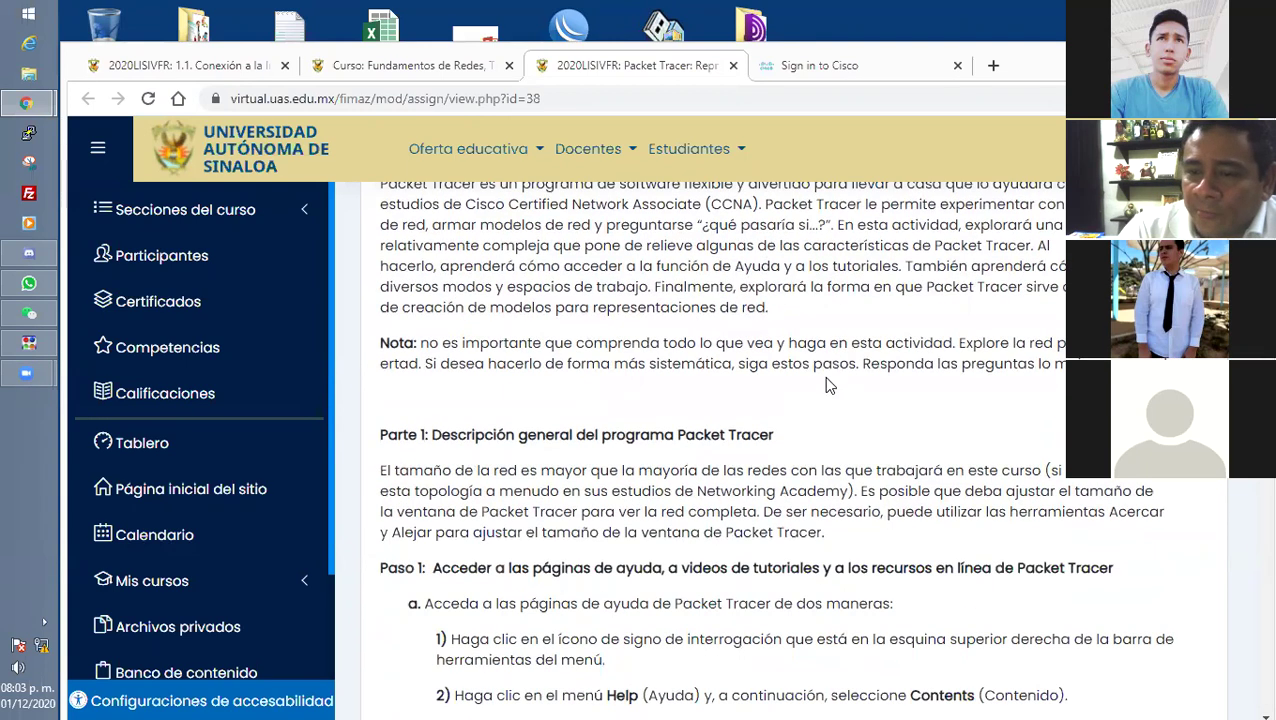
left_click_drag(418, 342, 968, 343)
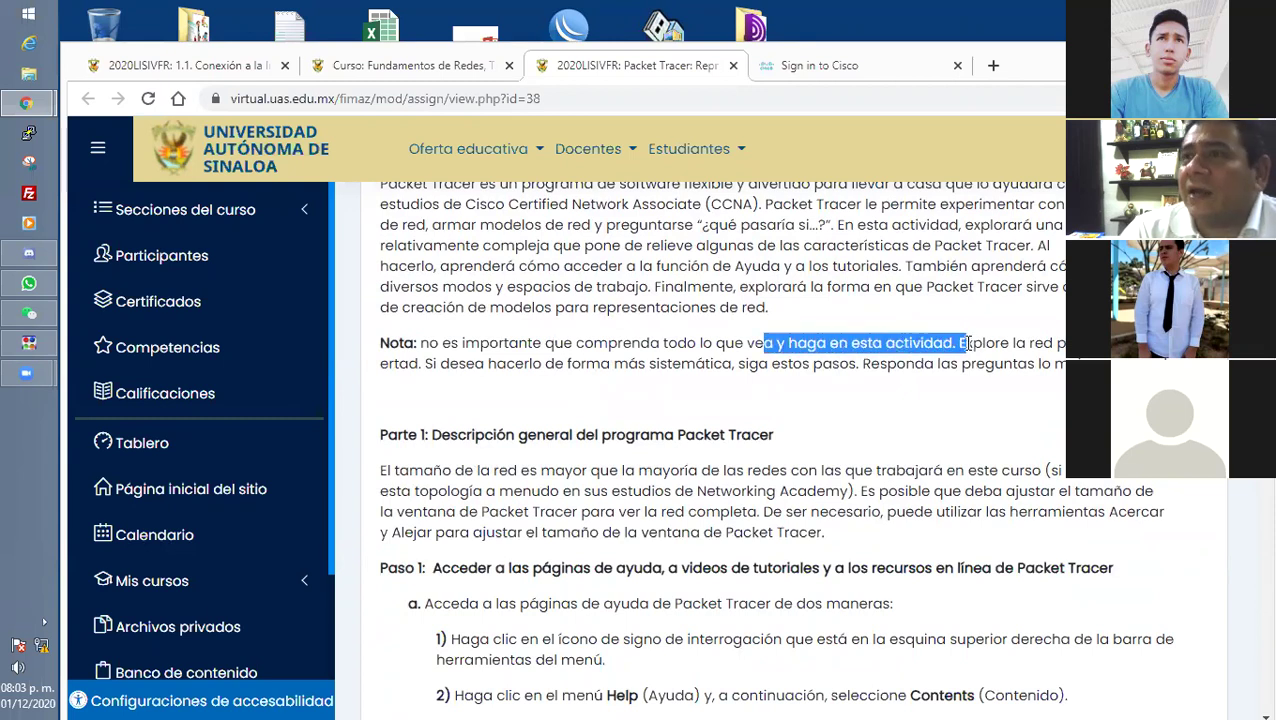
left_click(968, 343)
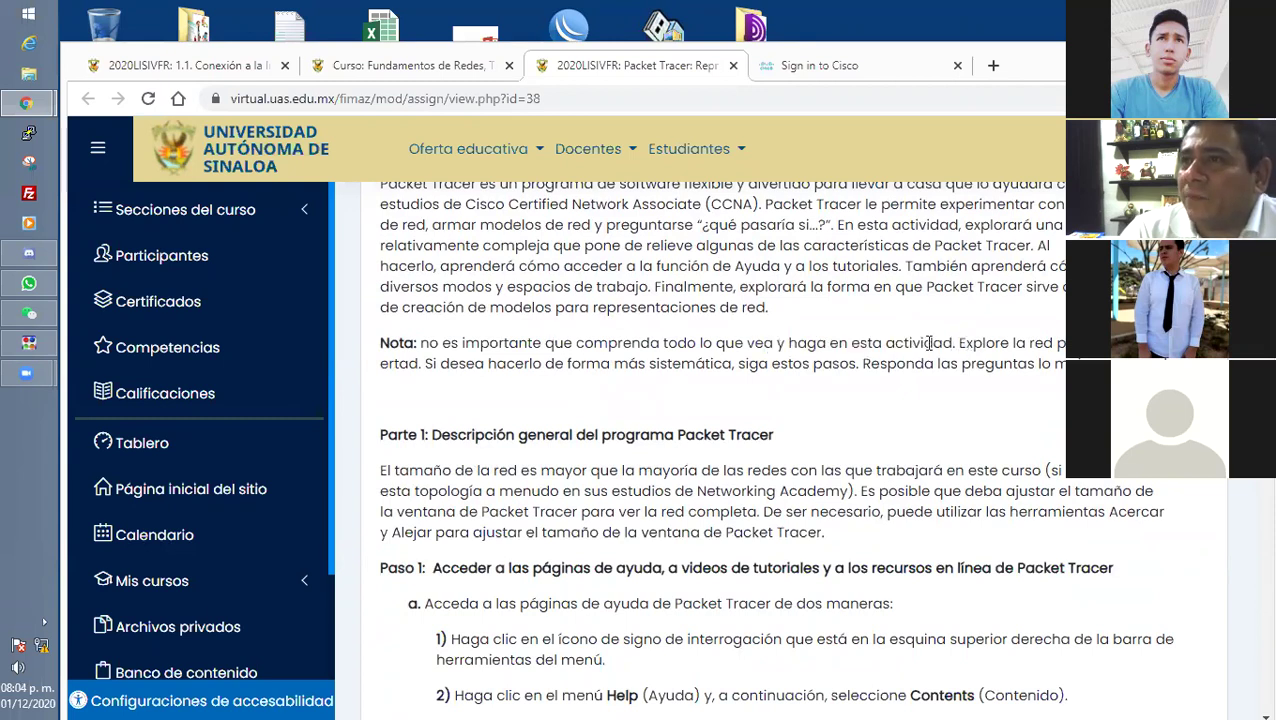
left_click_drag(747, 343, 1064, 343)
left_click(960, 343)
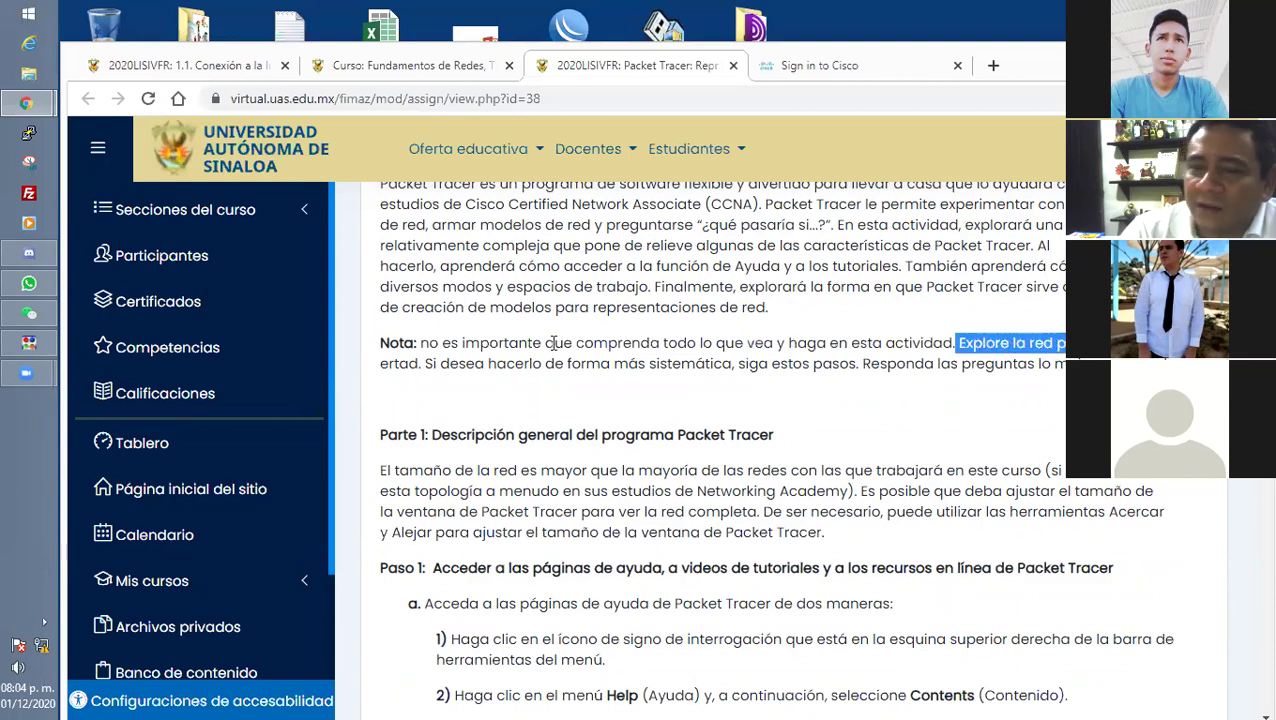
left_click_drag(426, 364, 1160, 360)
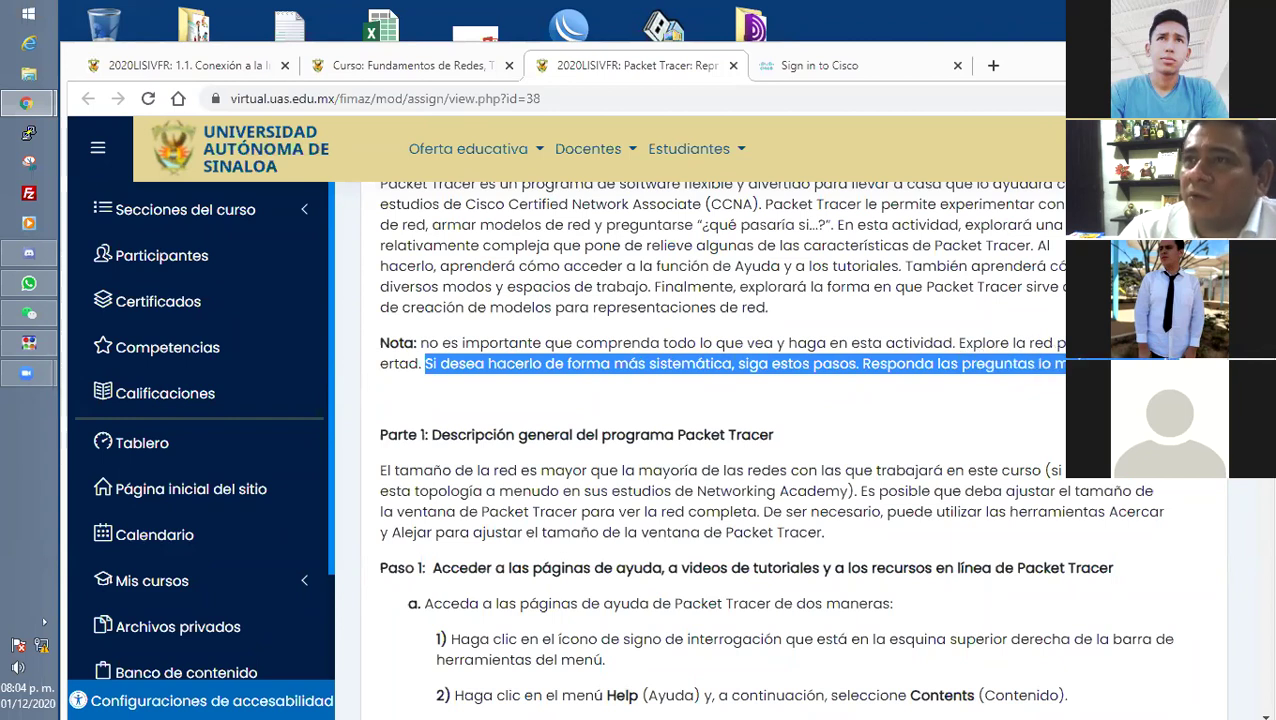
left_click(915, 390)
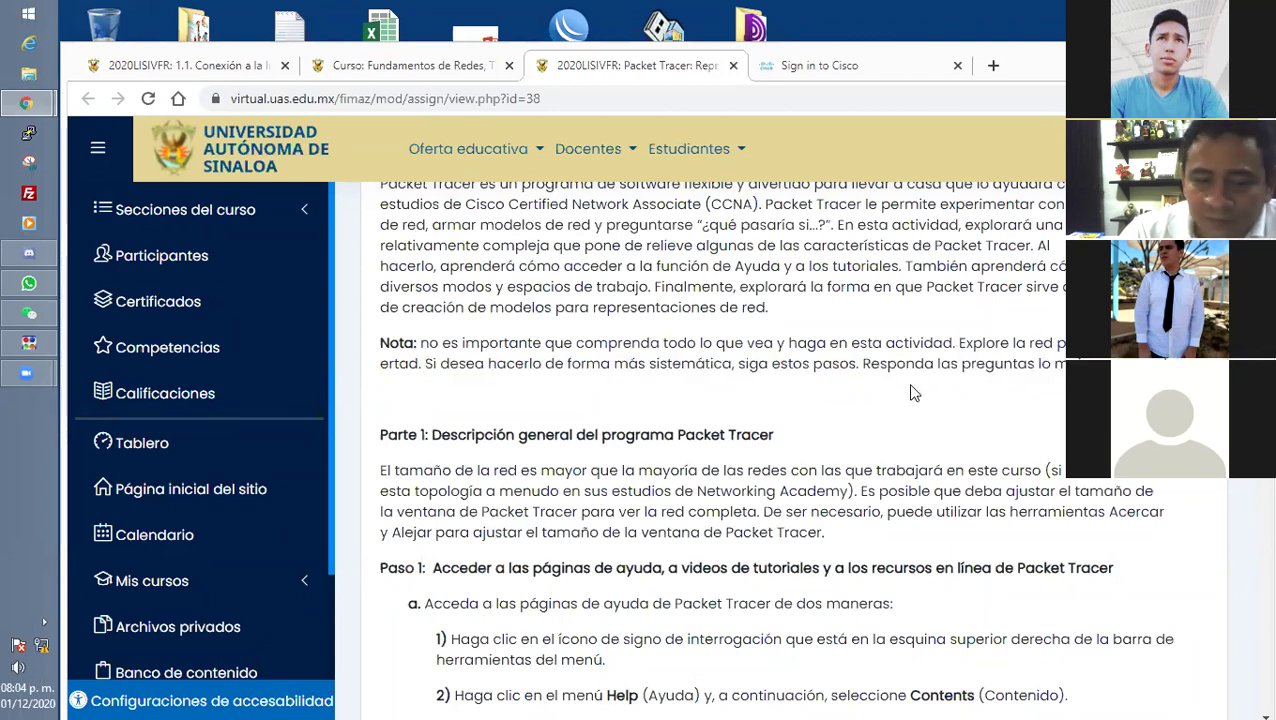
Highlight lines of the Parte 1 overview paragraph, then scroll down to the Sumario de calificaciones table.
scroll(910, 392, "down", 3)
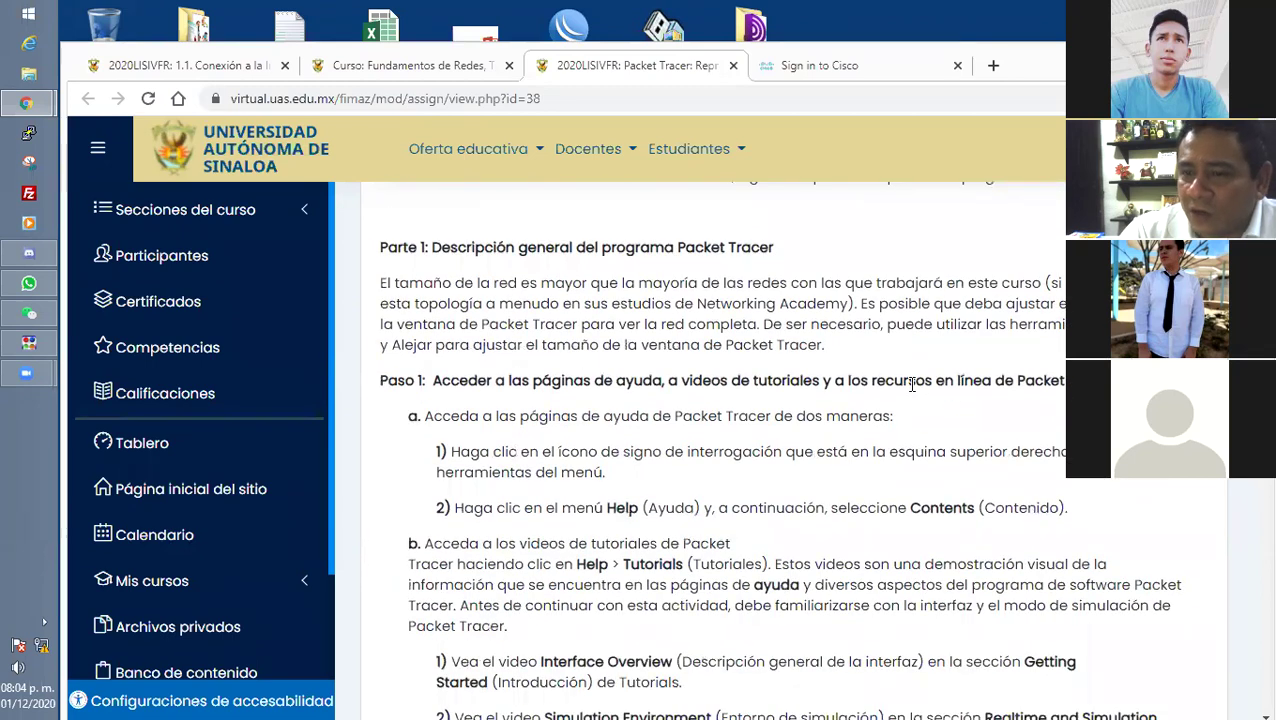
scroll(912, 385, "up", 2)
scroll(912, 385, "down", 2)
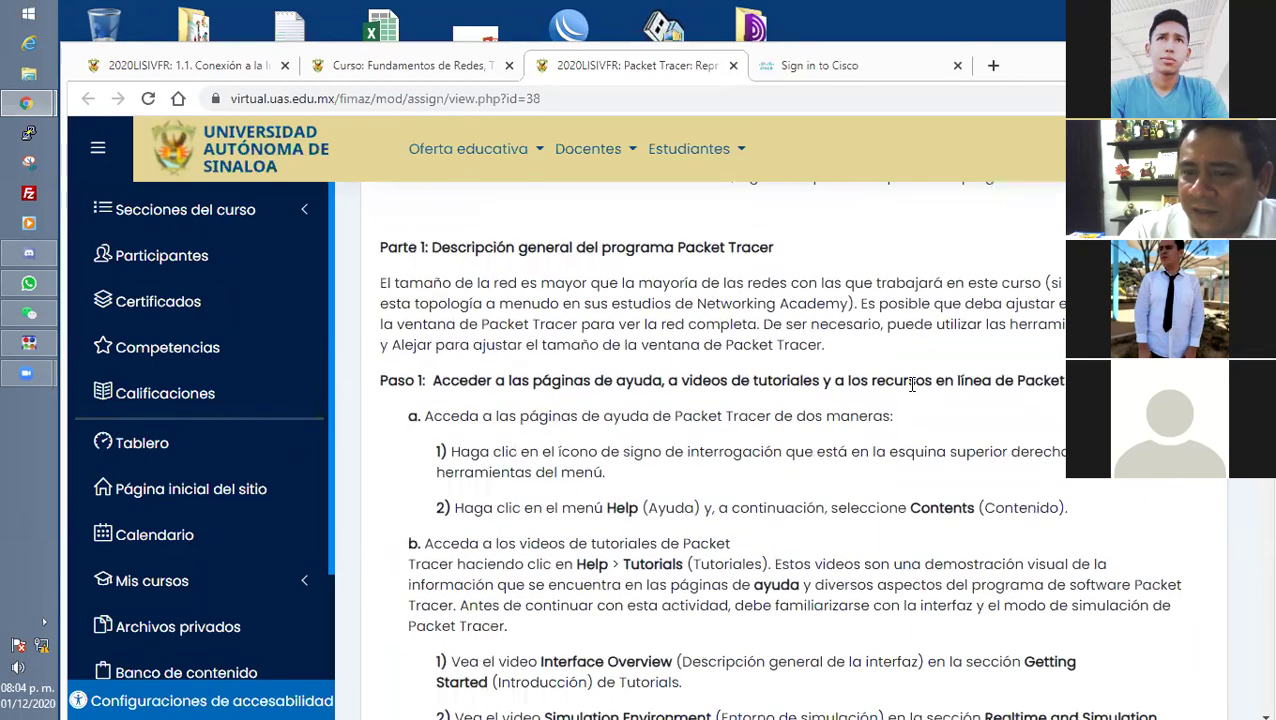
left_click_drag(431, 247, 855, 283)
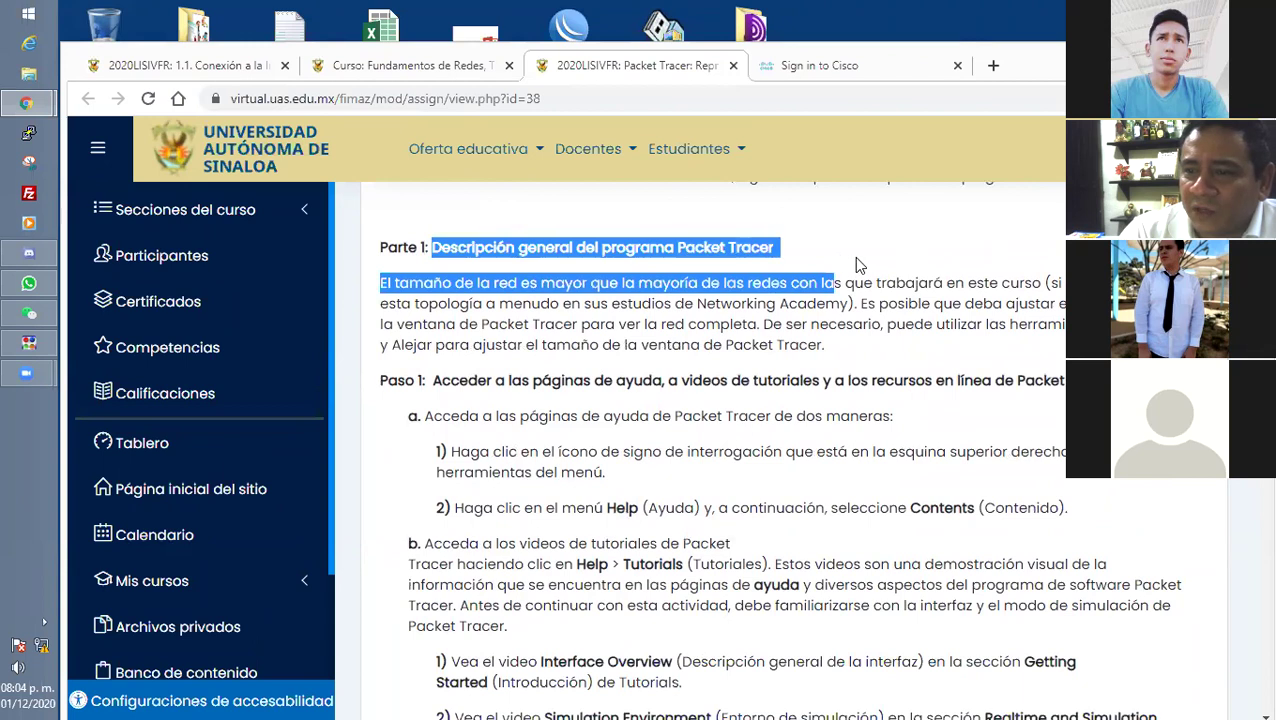
left_click(570, 280)
left_click_drag(378, 284, 843, 304)
left_click(1048, 283)
left_click(860, 303)
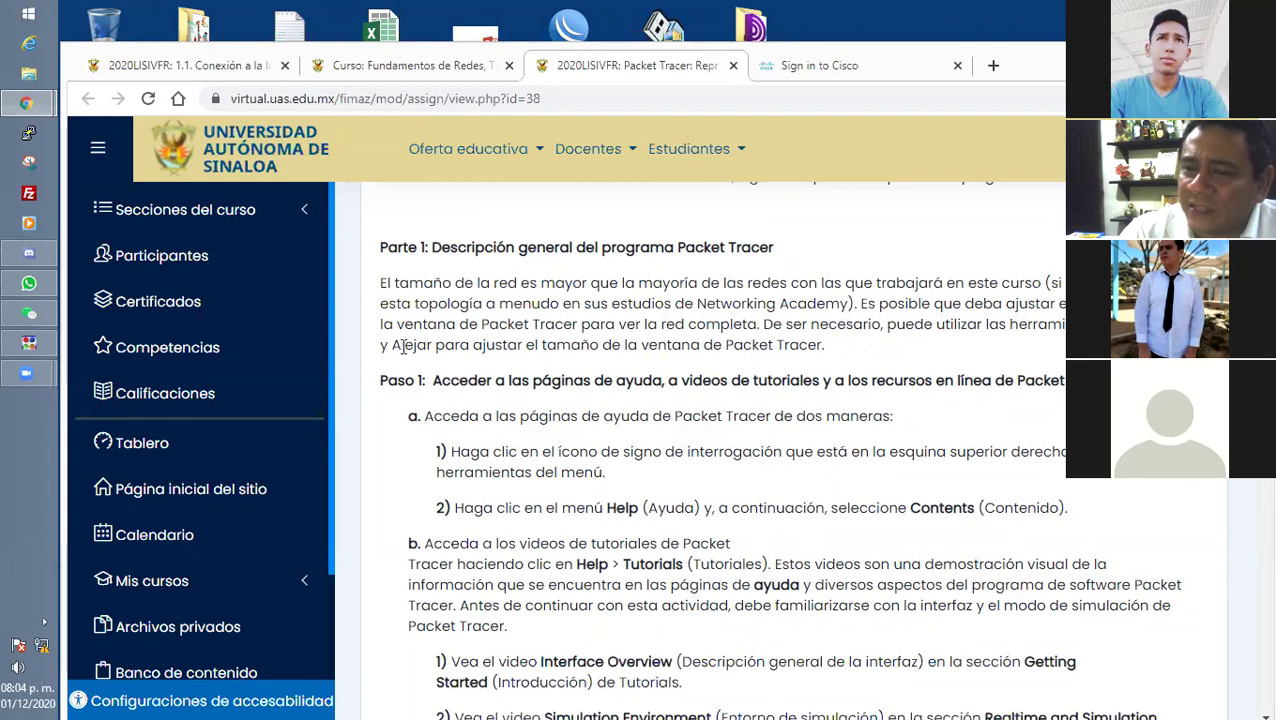
left_click_drag(590, 344, 853, 344)
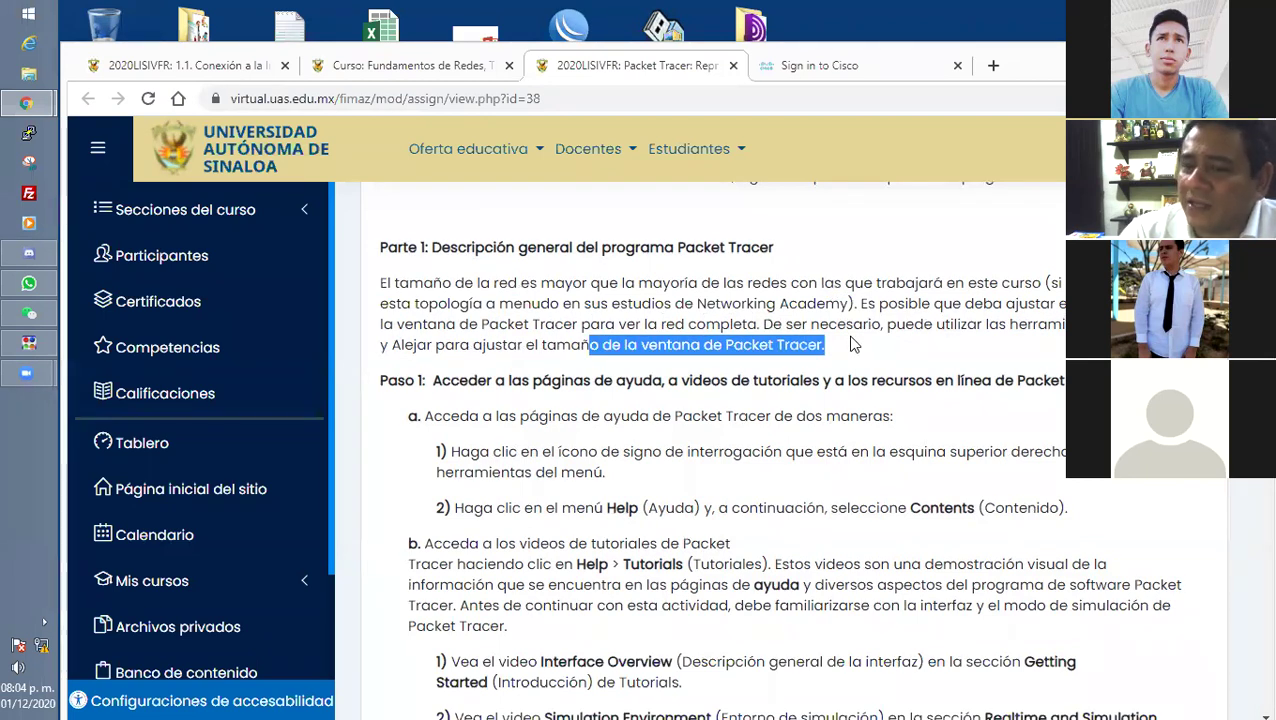
scroll(600, 400, "down", 15)
scroll(567, 426, "down", 20)
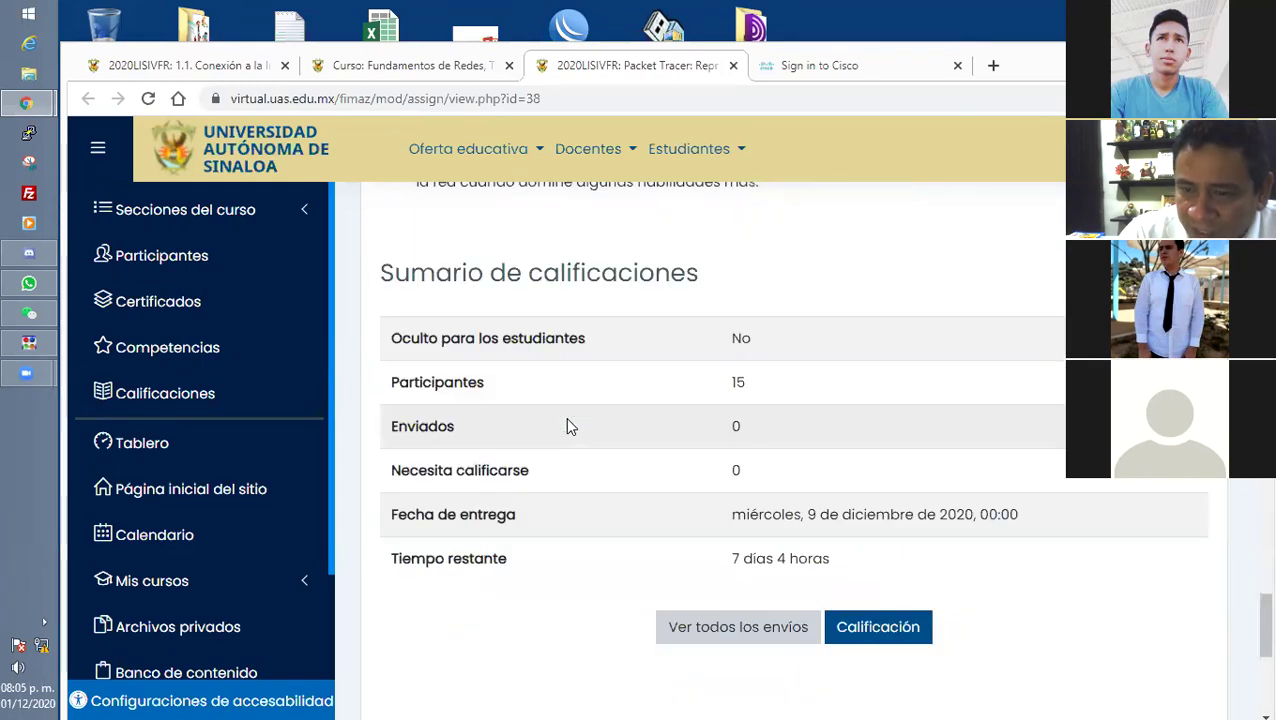
Bring up the 'Sign in to Cisco' tab with its email and password still filled in.
scroll(566, 426, "up", 3)
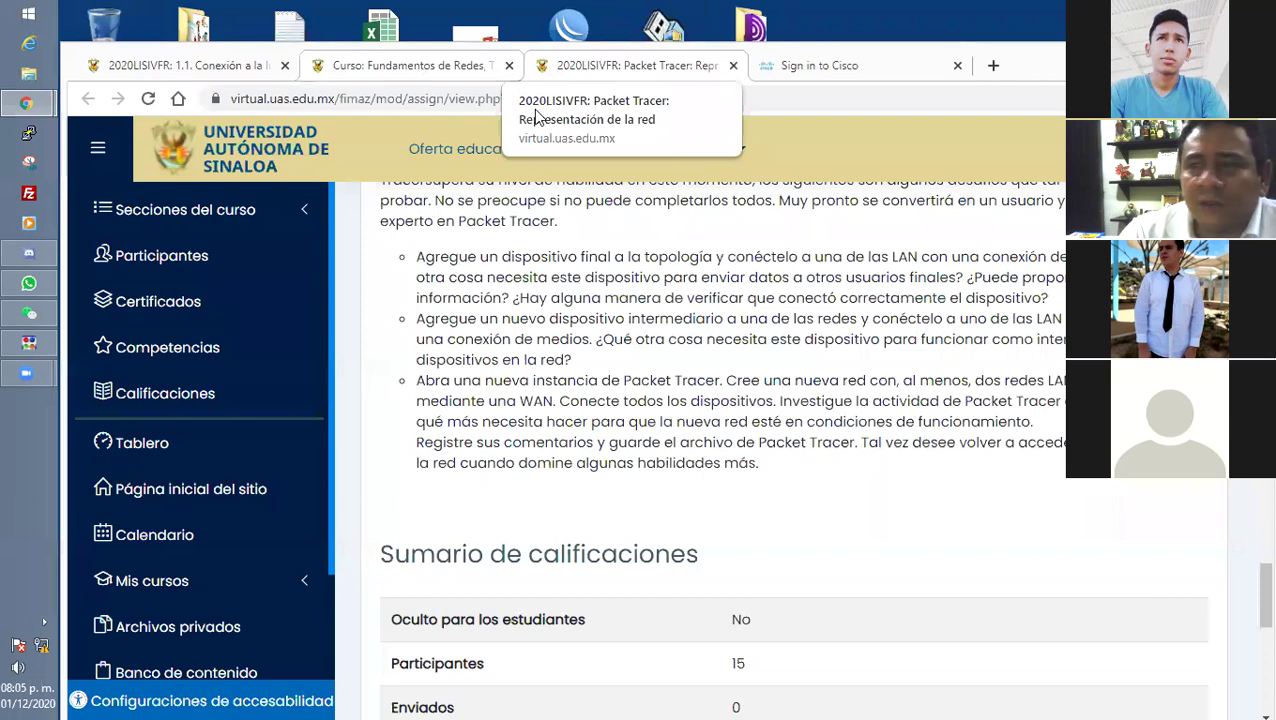
left_click(900, 72)
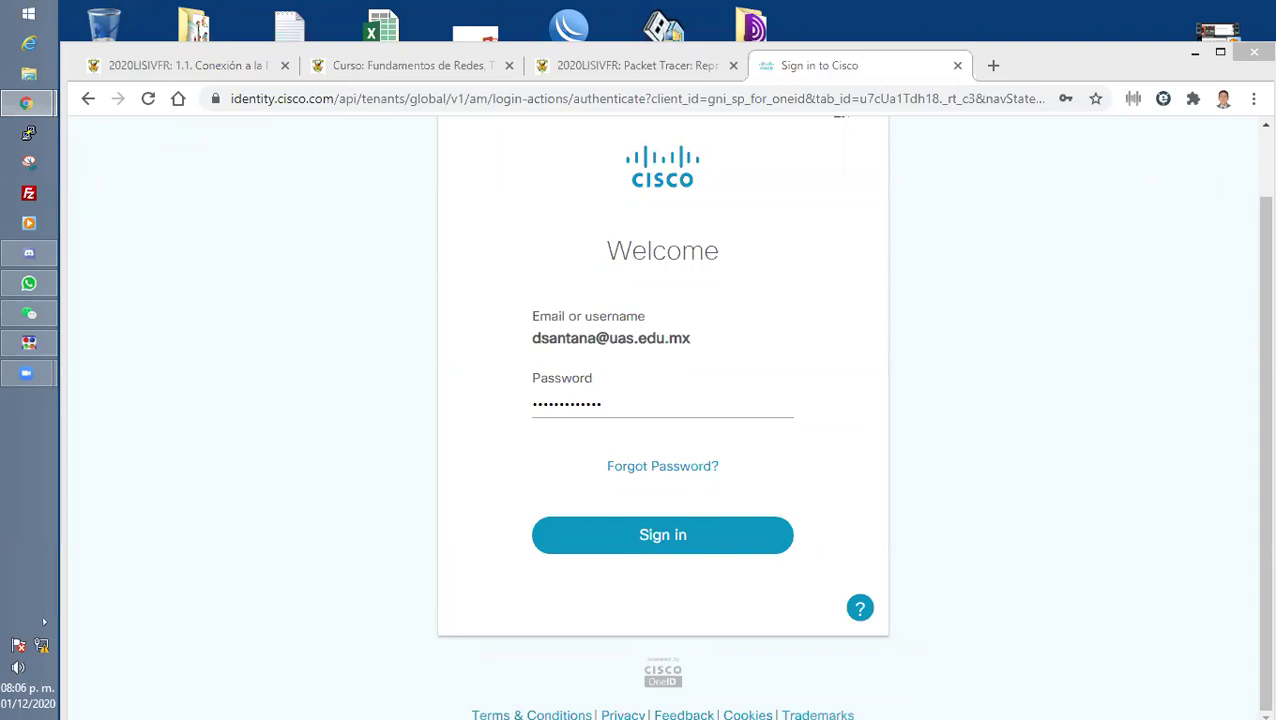
Return to the Packet Tracer assignment tab and scroll back to the top of the page.
left_click(625, 65)
scroll(675, 480, "down", 3)
scroll(679, 460, "down", 4)
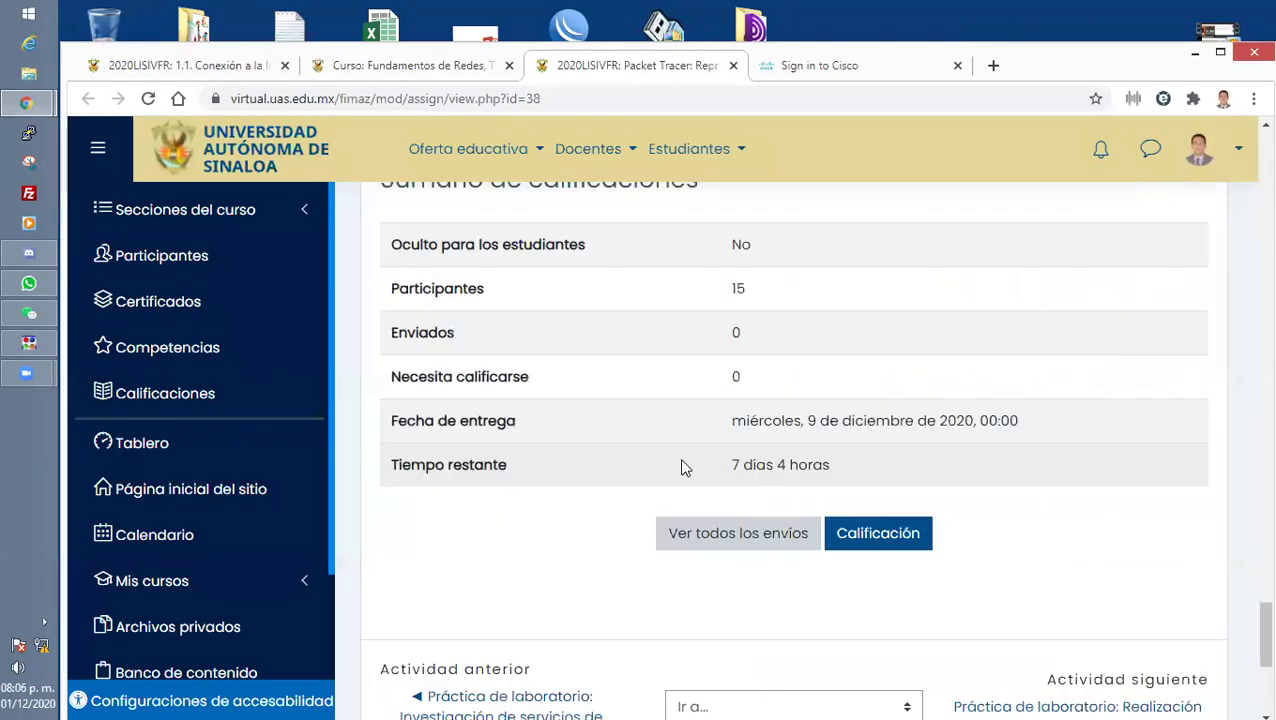
scroll(672, 501, "up", 8)
scroll(668, 487, "up", 8)
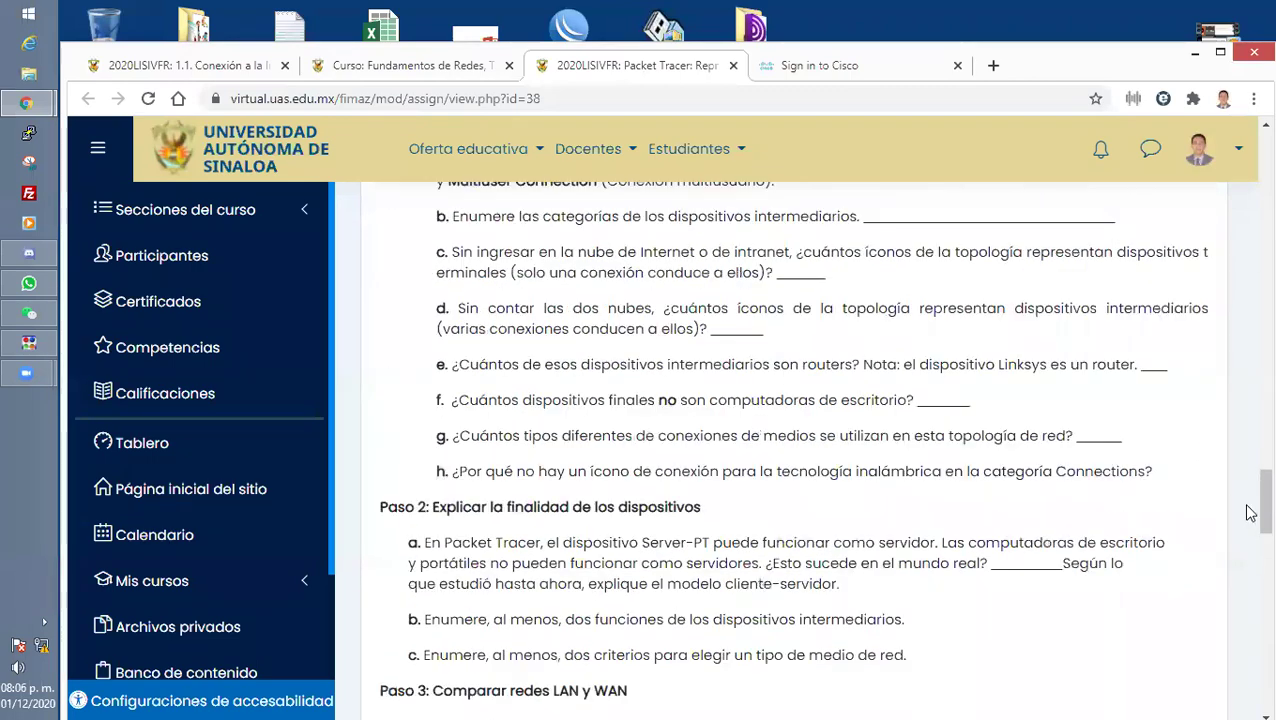
scroll(1247, 300, "up", 5)
scroll(1209, 422, "up", 10)
Open Editar ajustes from the gear menu and scroll the settings form to the file area.
left_click(1209, 422)
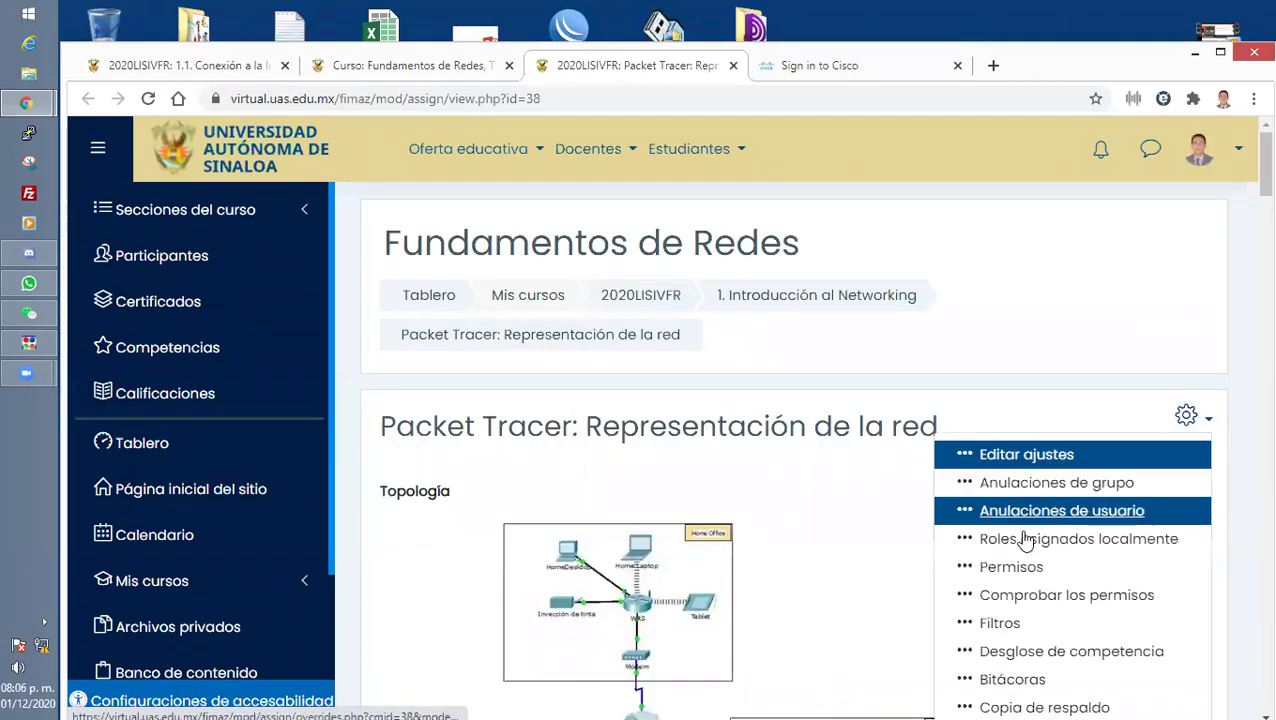
left_click(1031, 453)
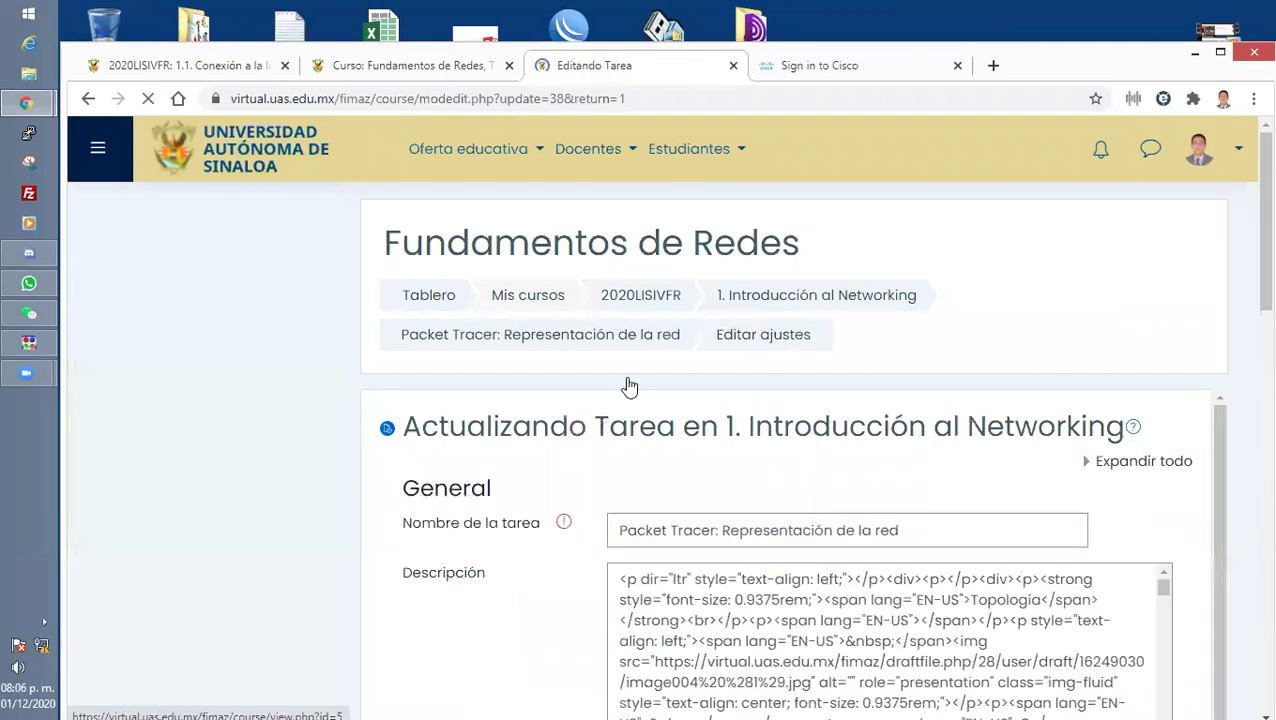
scroll(629, 456, "down", 3)
scroll(735, 441, "down", 15)
scroll(710, 396, "up", 10)
scroll(700, 440, "down", 15)
scroll(560, 480, "down", 3)
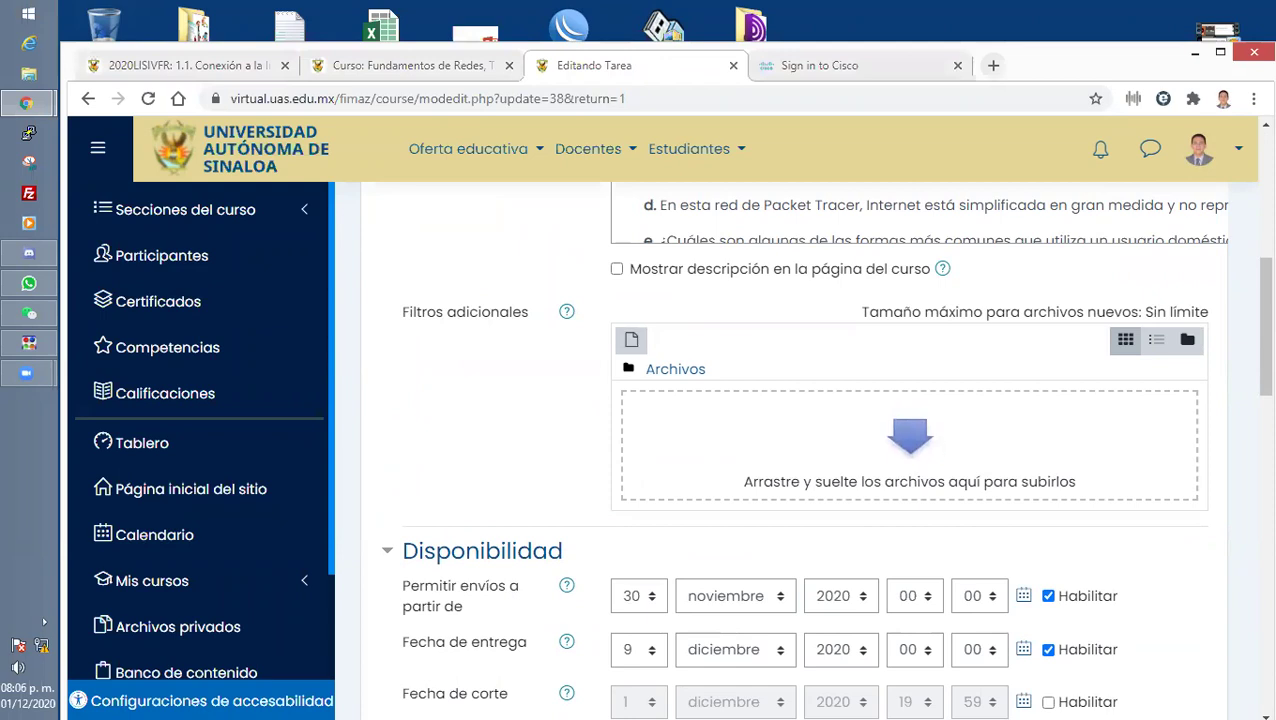
Drag '1.2.4.4 Packet Tracer - Representing the Network' from Descargas into the assignment's 'Arrastre y suelte' area.
key("alt+Tab")
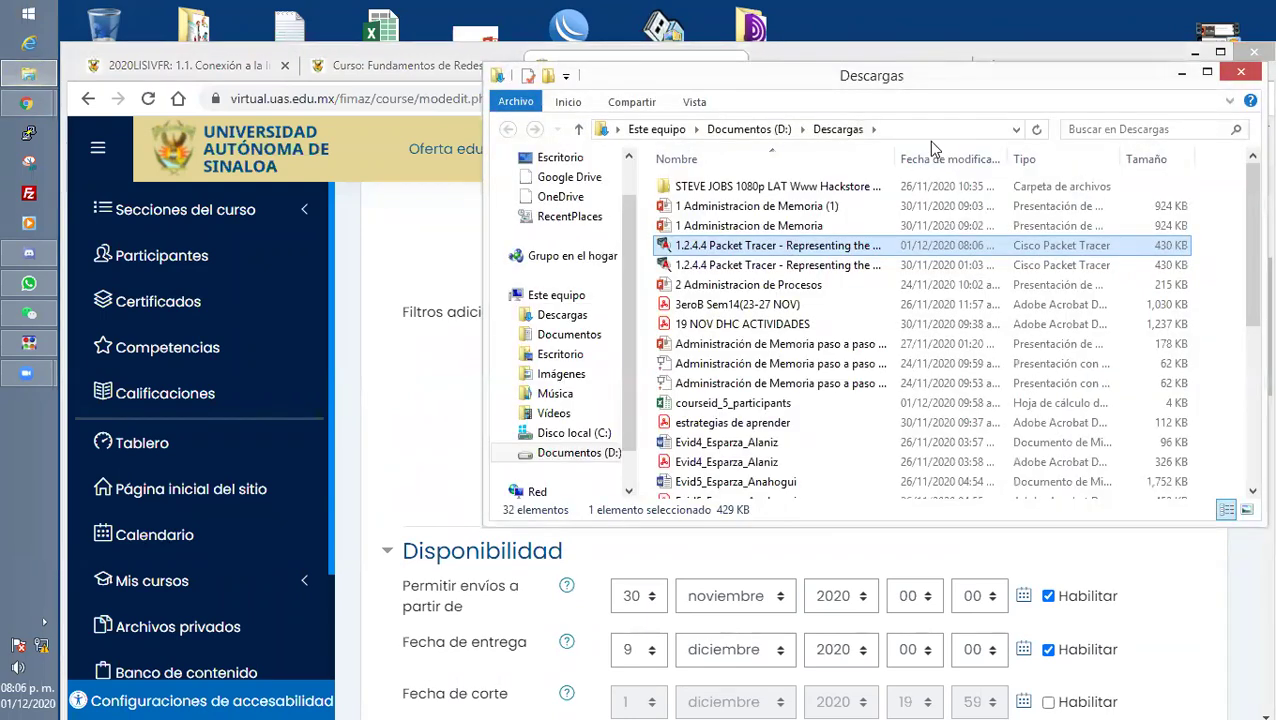
left_click_drag(899, 162, 1120, 162)
left_click(860, 265)
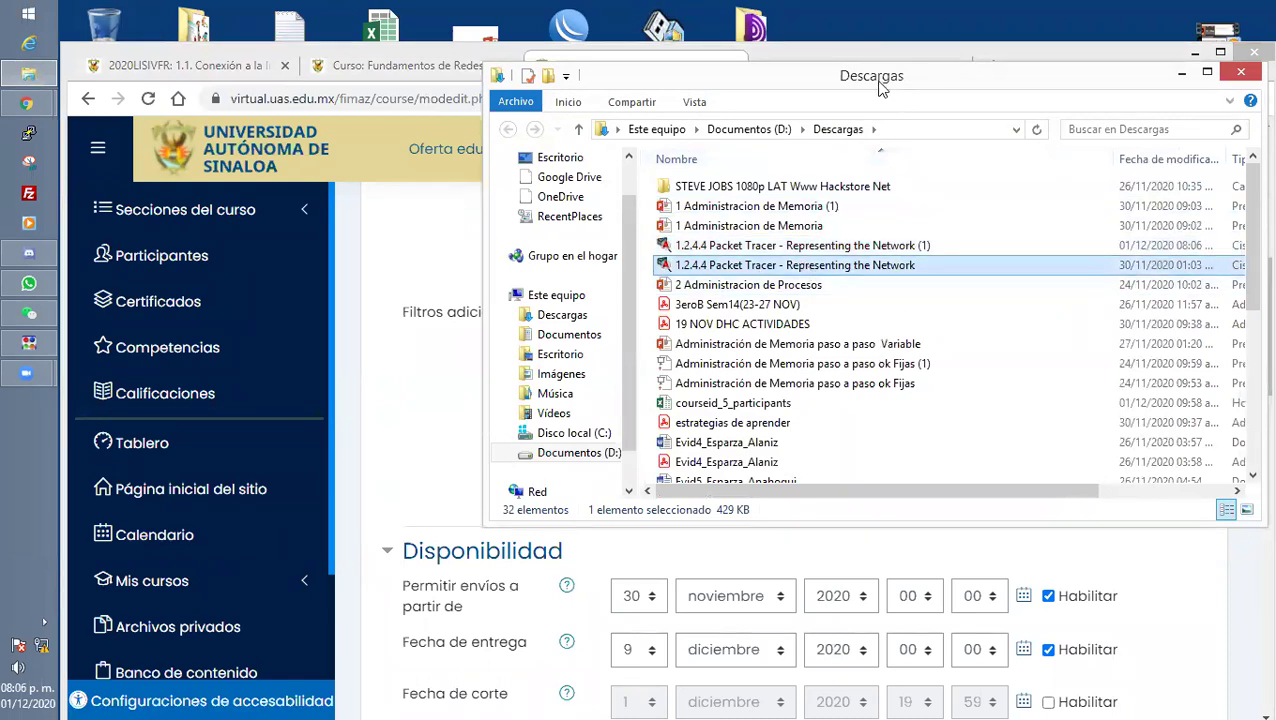
left_click_drag(879, 88, 1190, 39)
left_click_drag(1040, 228, 670, 440)
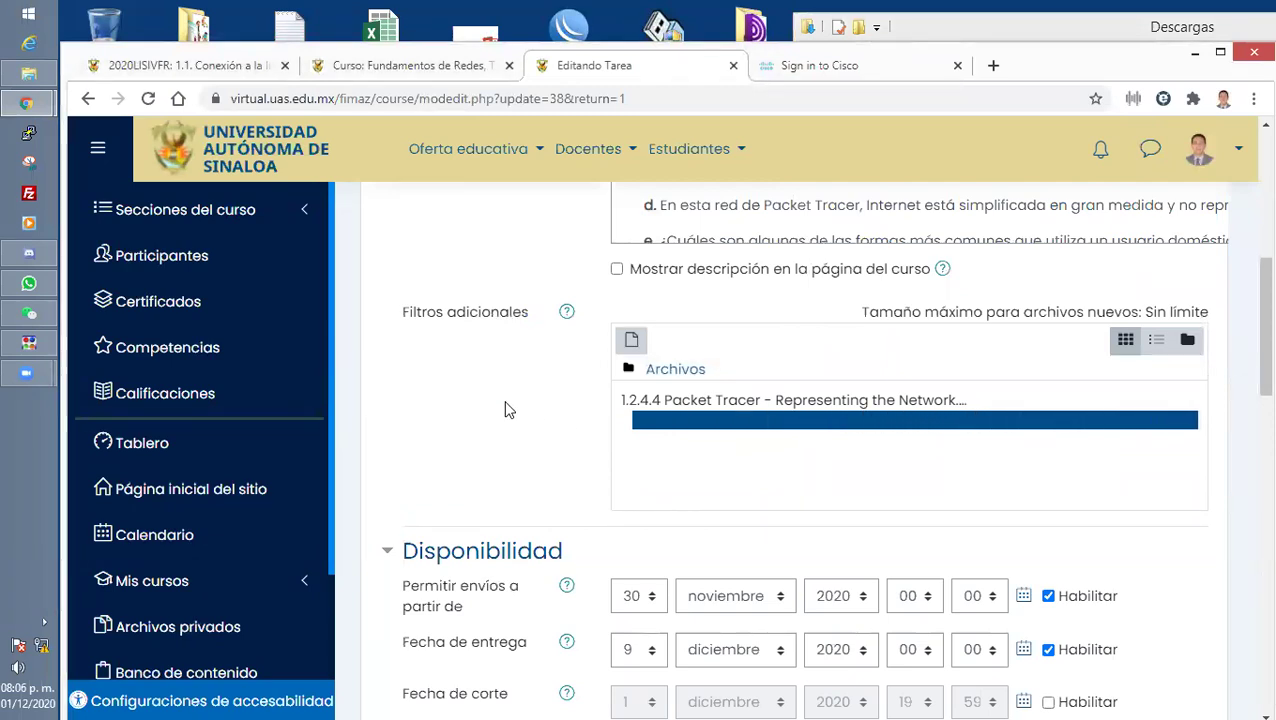
Save the assignment with 'Guardar cambios y mostrar'.
scroll(505, 410, "down", 3)
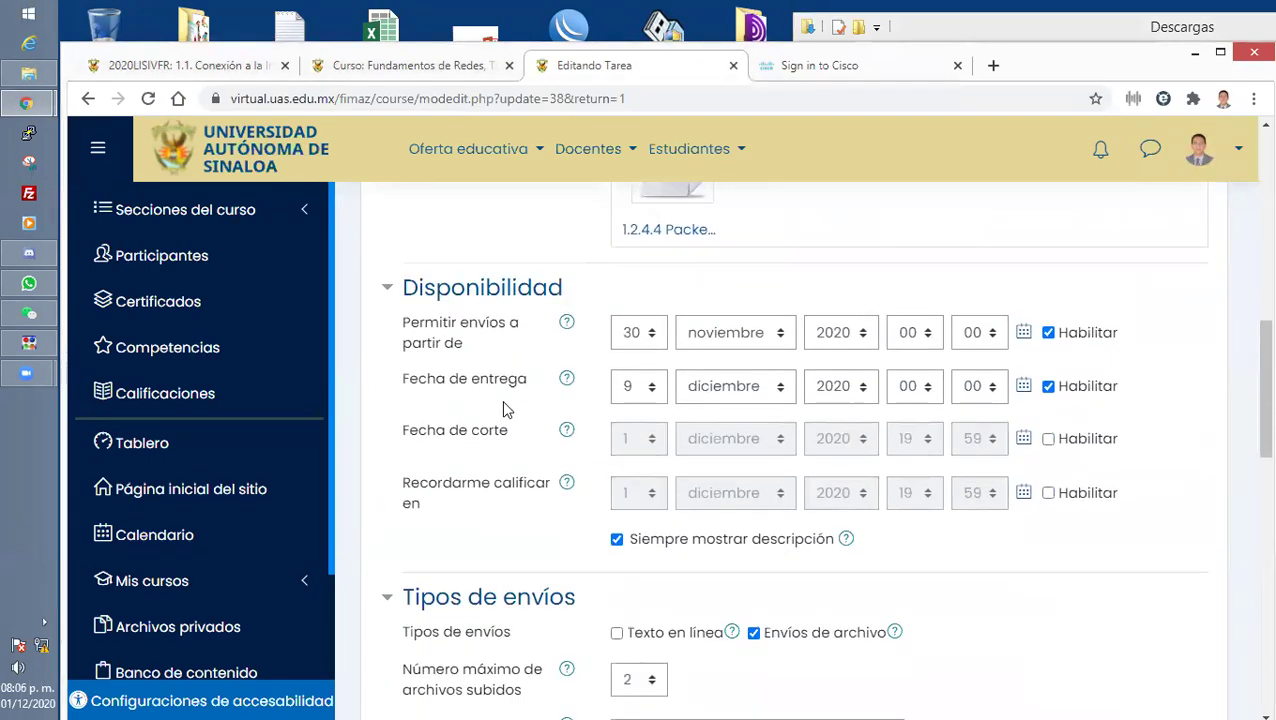
scroll(503, 403, "down", 4)
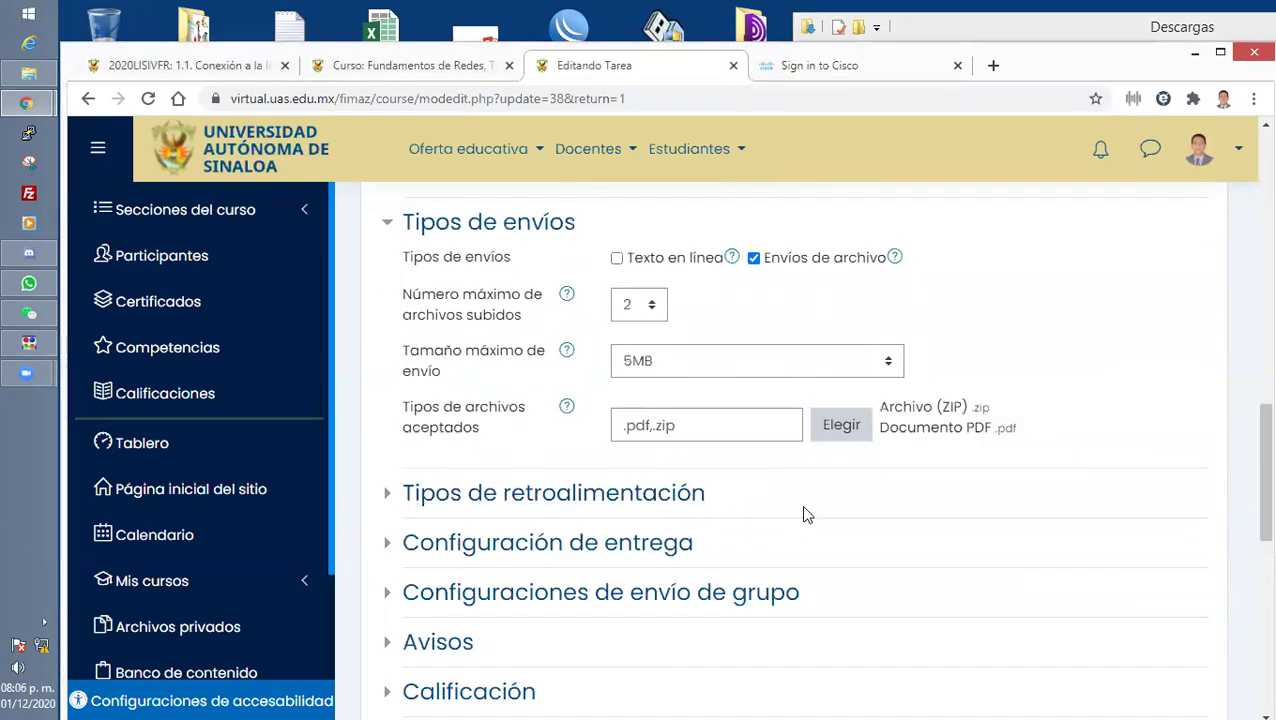
scroll(808, 512, "down", 7)
left_click(966, 340)
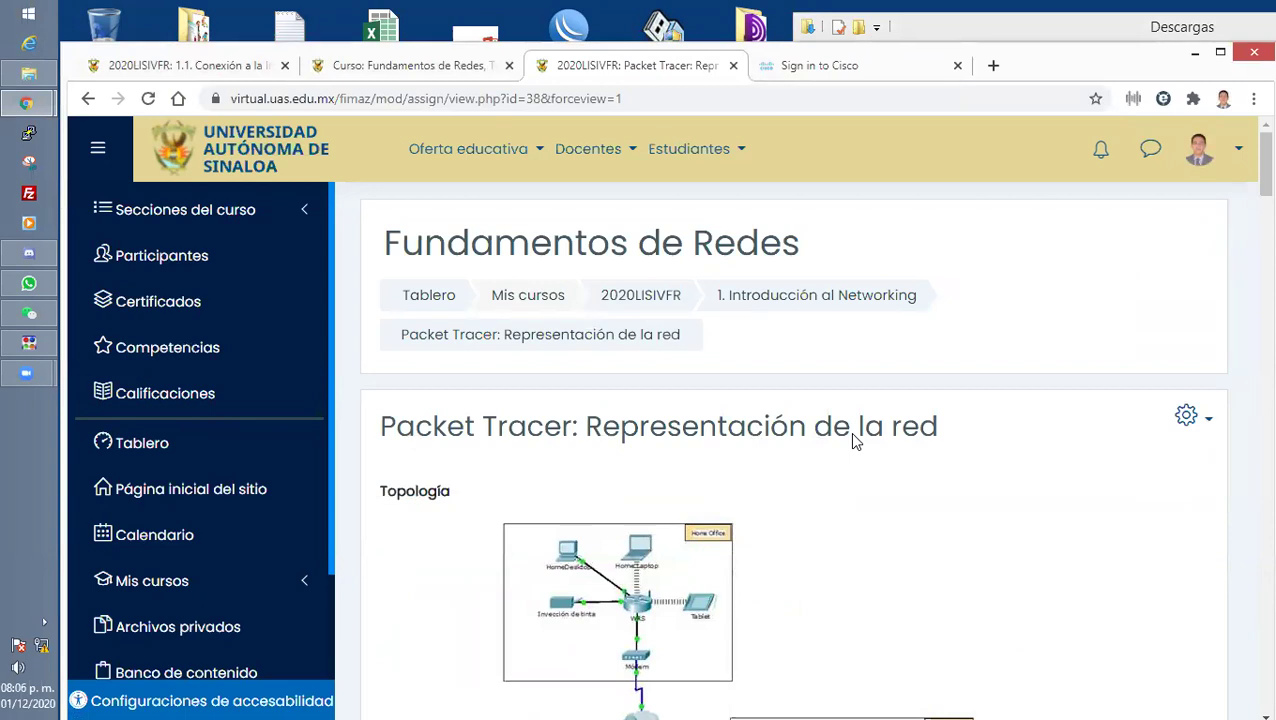
Check that the assignment page lists the Representing the Network .pka file.
scroll(855, 440, "down", 5)
scroll(855, 440, "down", 15)
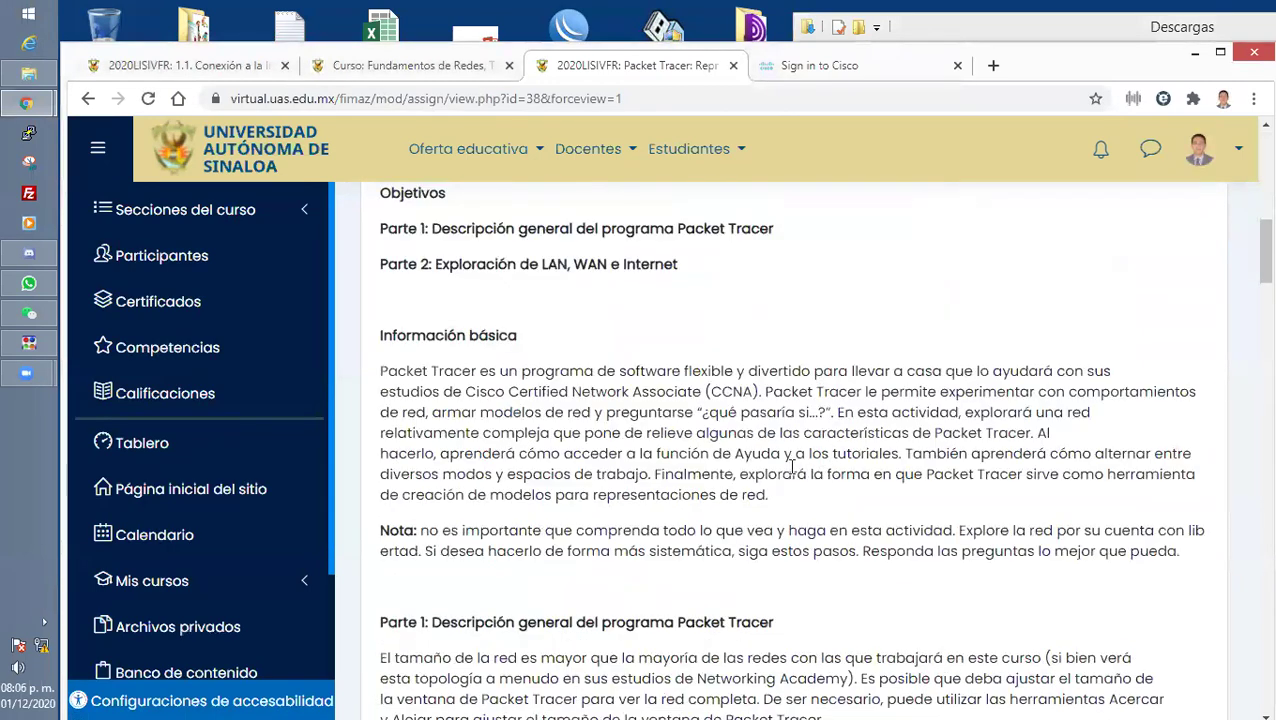
scroll(581, 515, "down", 20)
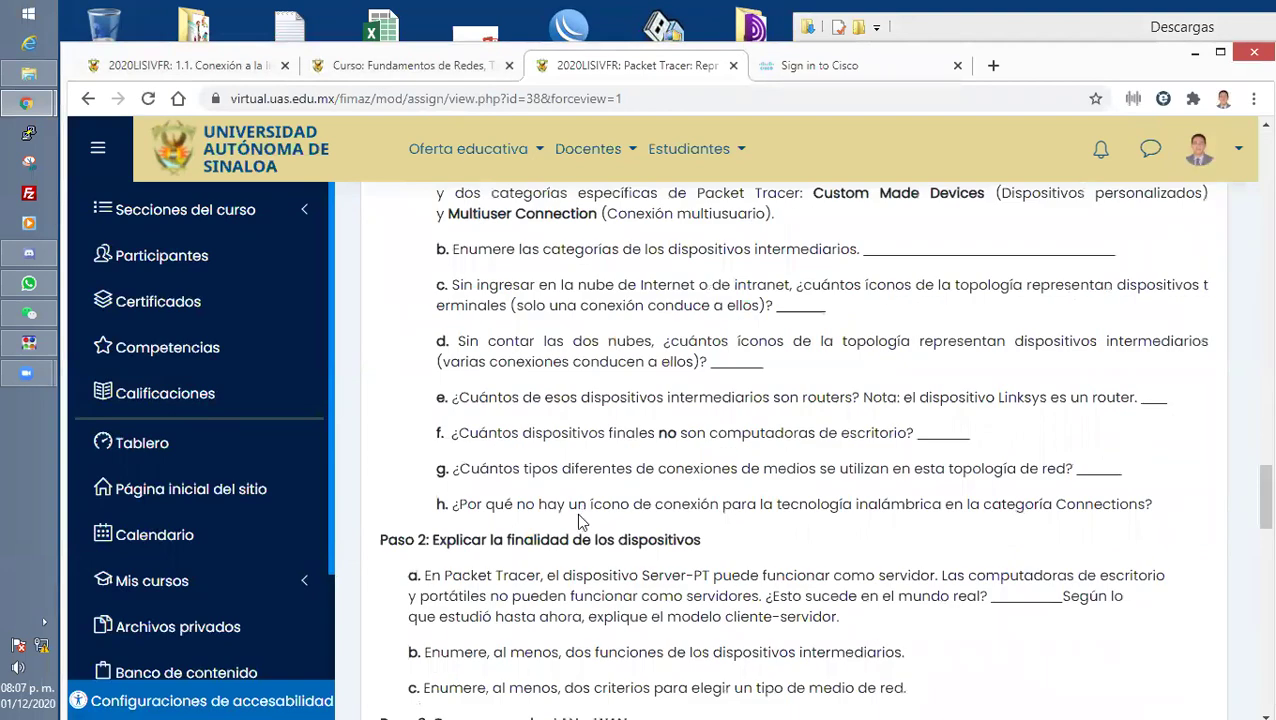
scroll(576, 512, "up", 5)
scroll(576, 521, "up", 1)
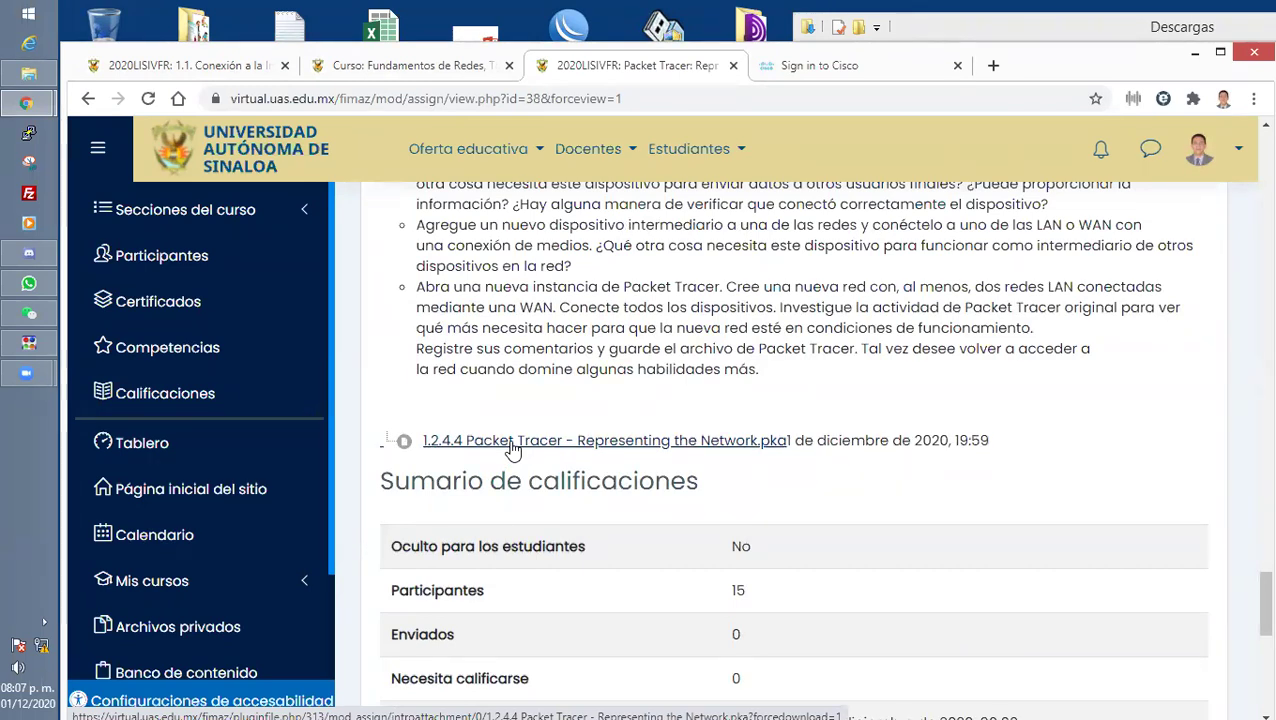
scroll(512, 450, "up", 5)
scroll(513, 447, "up", 2)
scroll(736, 376, "down", 4)
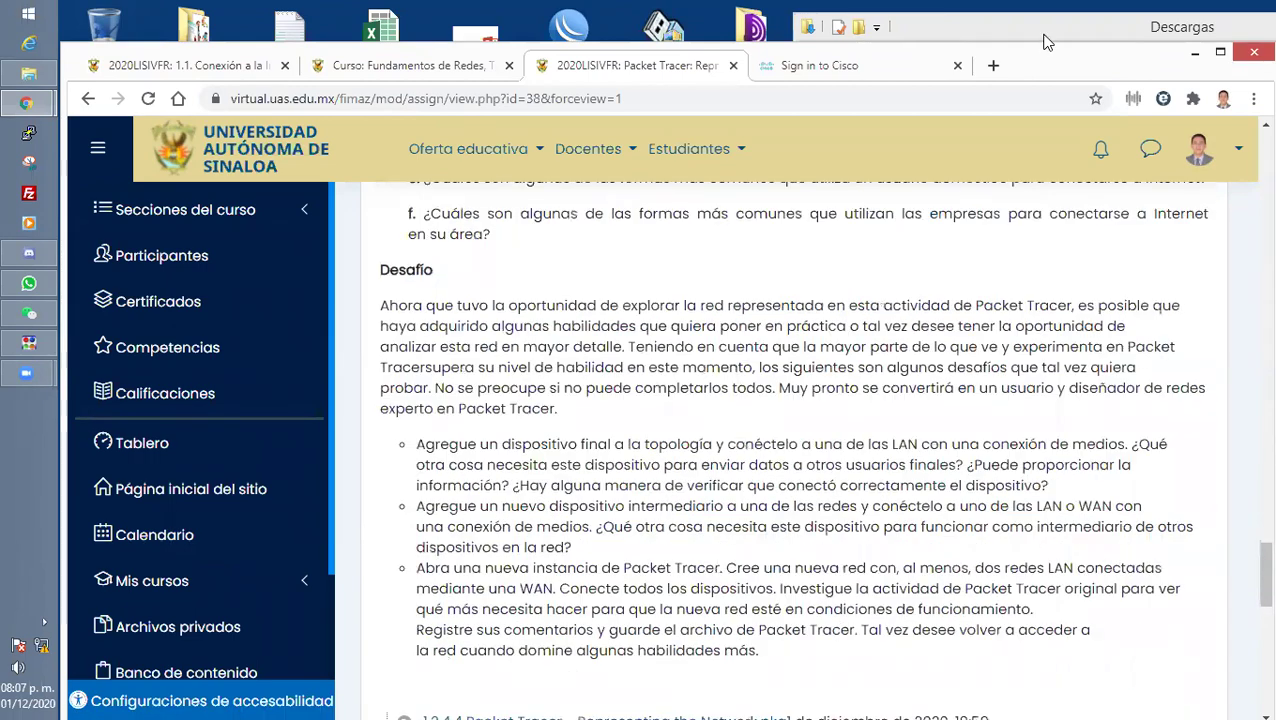
left_click(1050, 27)
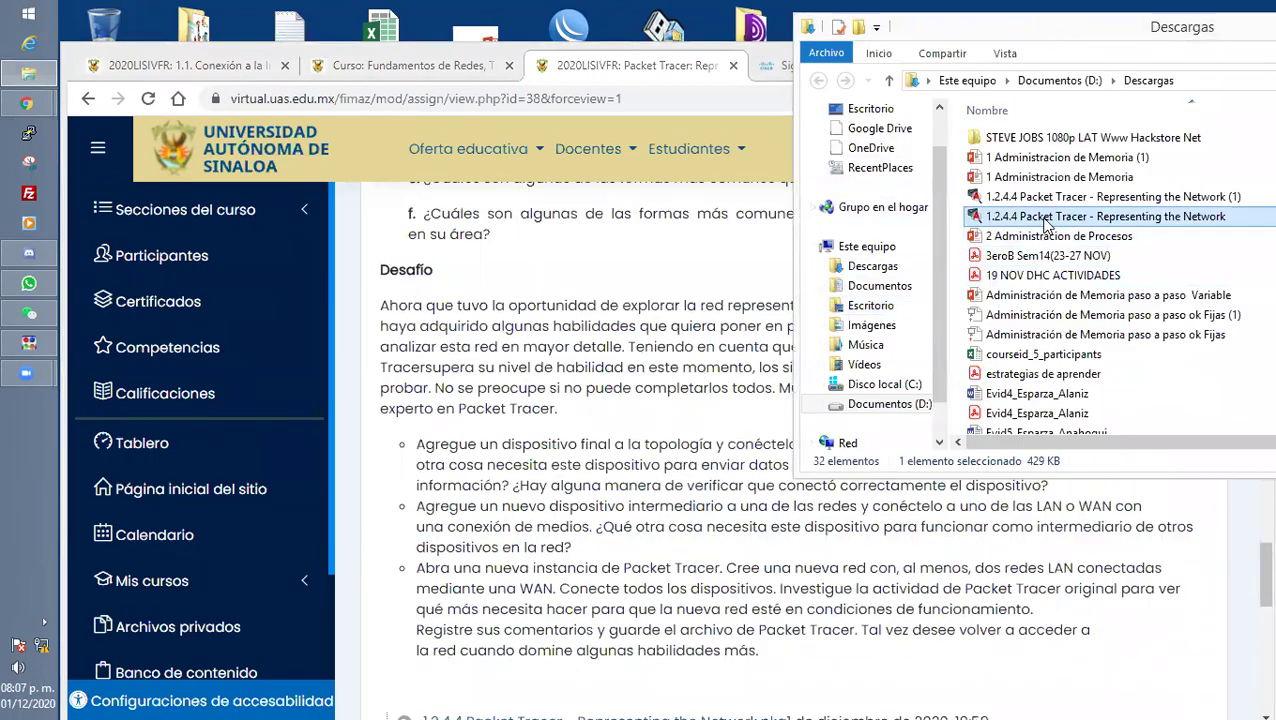
Delete the duplicate '(1)' download and open '1.2.4.4 Packet Tracer - Representing the Network'.
left_click(1062, 198)
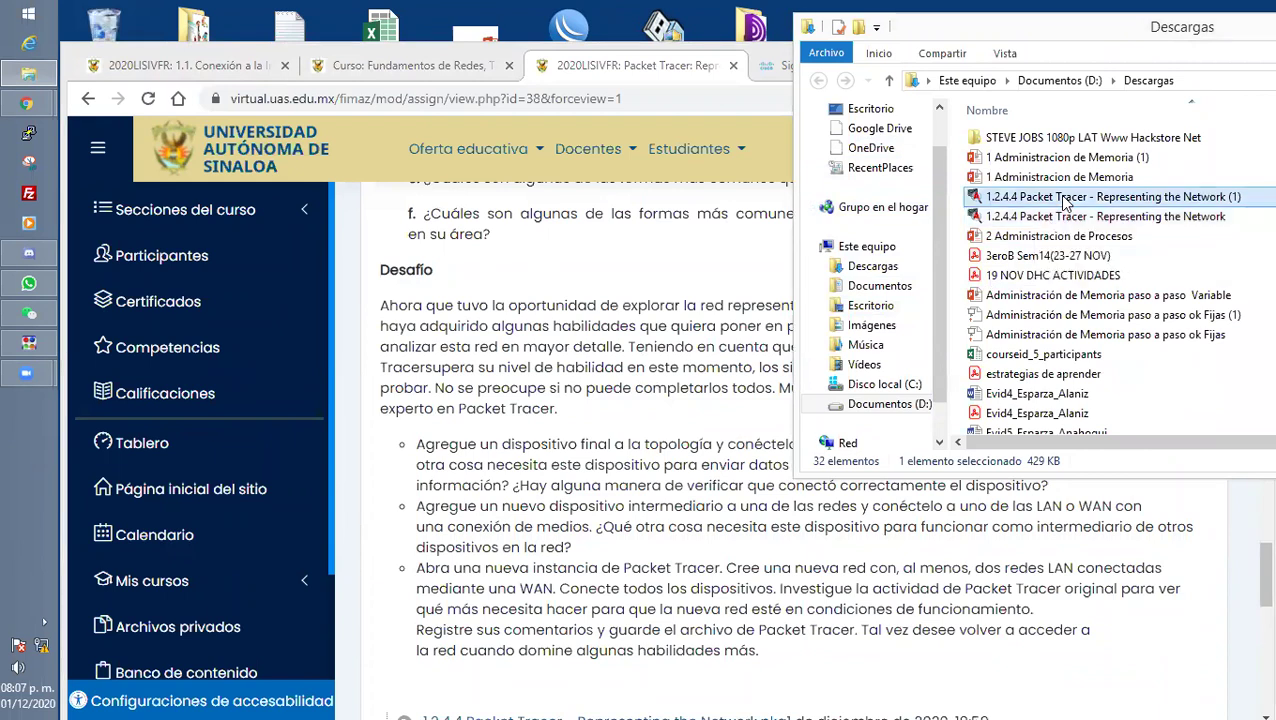
key("Delete")
double_click(1066, 198)
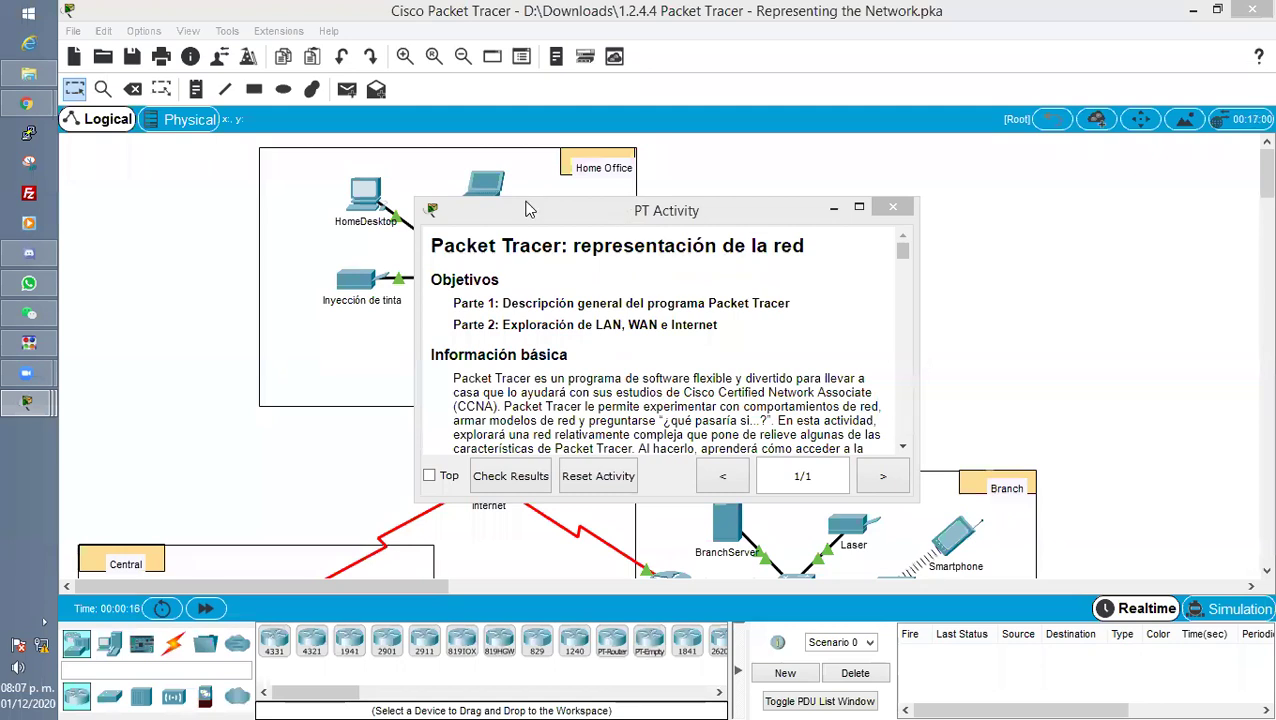
Replace the Guest name with the student's full name in User Profile, save, and accept the reset.
mouse_move(27, 402)
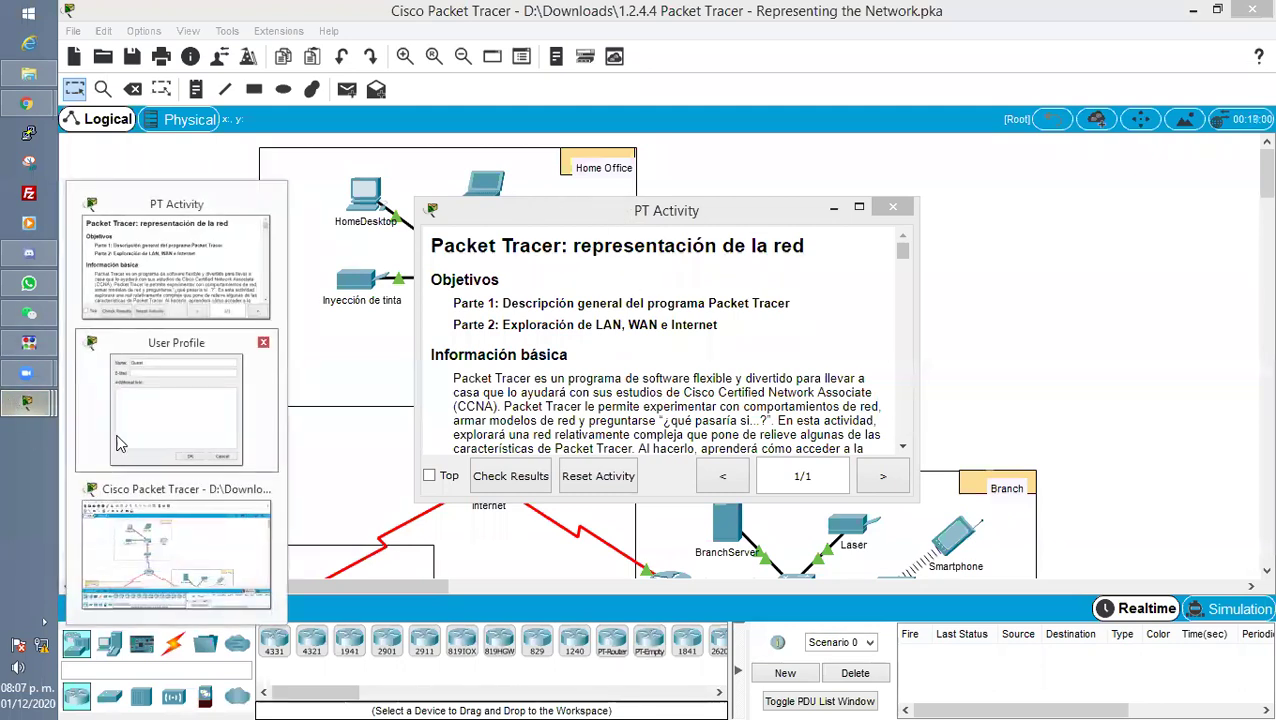
left_click(170, 410)
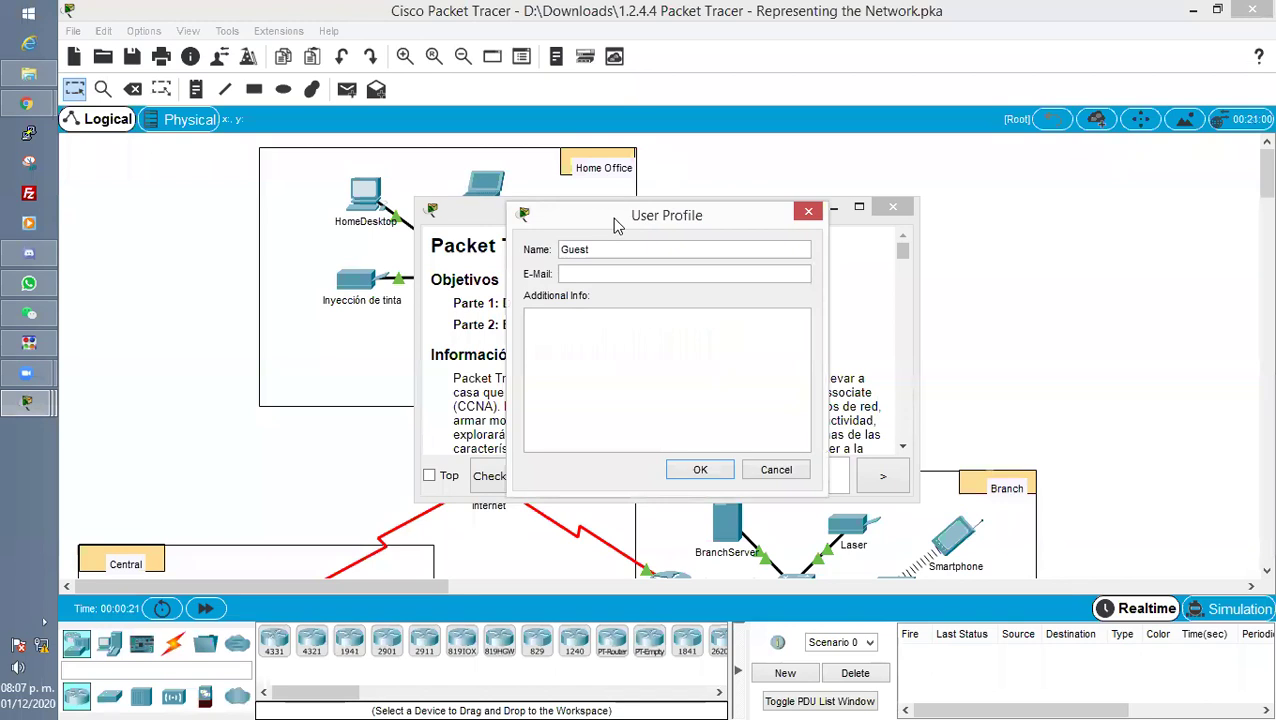
left_click_drag(617, 225, 1049, 53)
double_click(1050, 76)
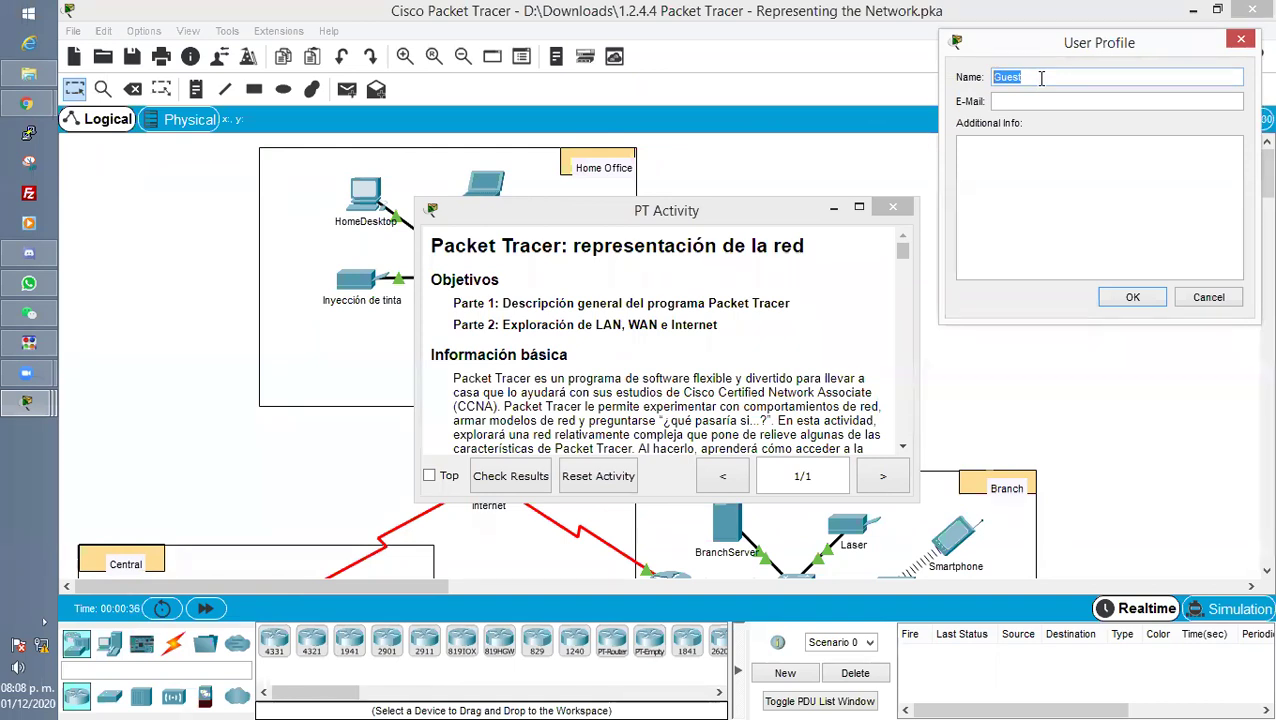
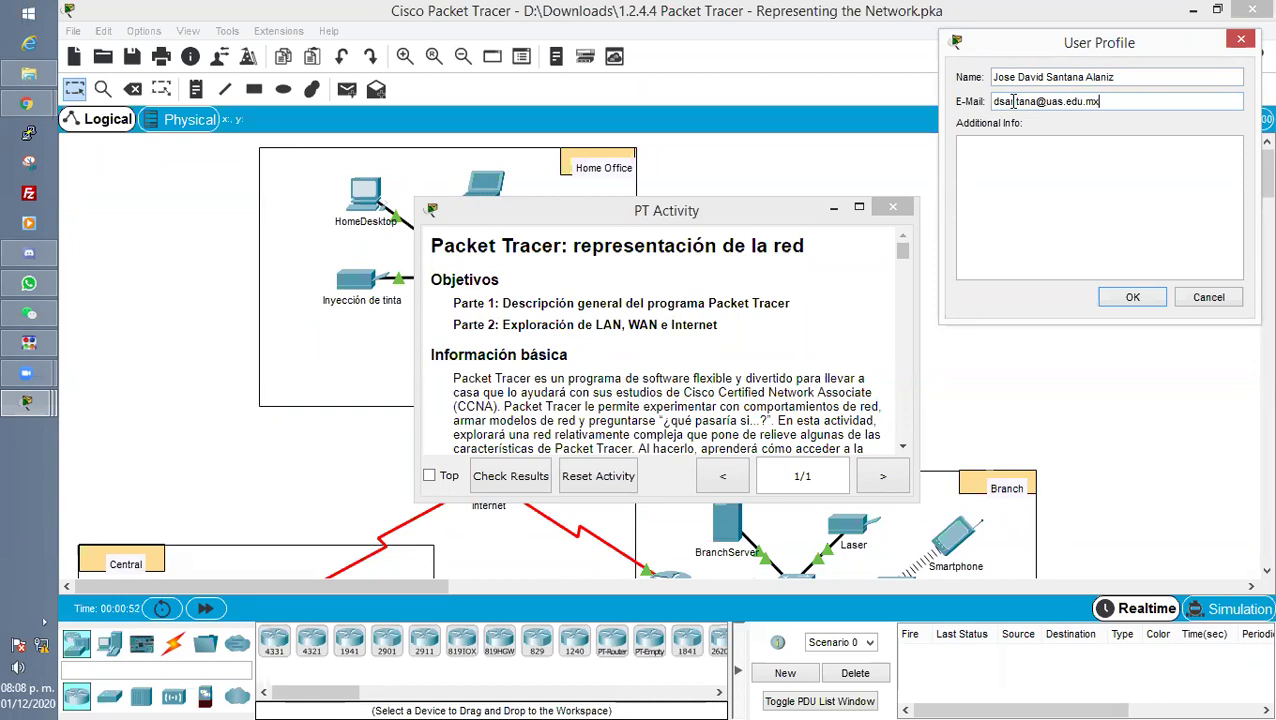
left_click(1127, 298)
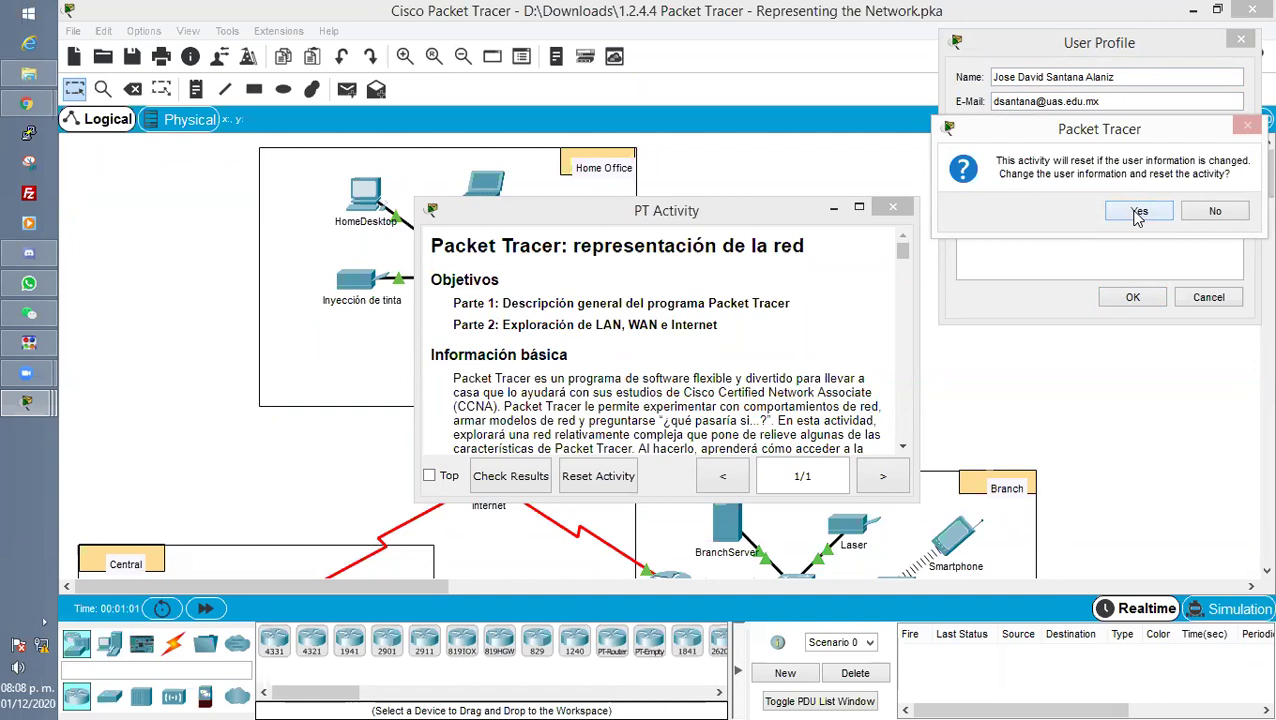
left_click(1138, 213)
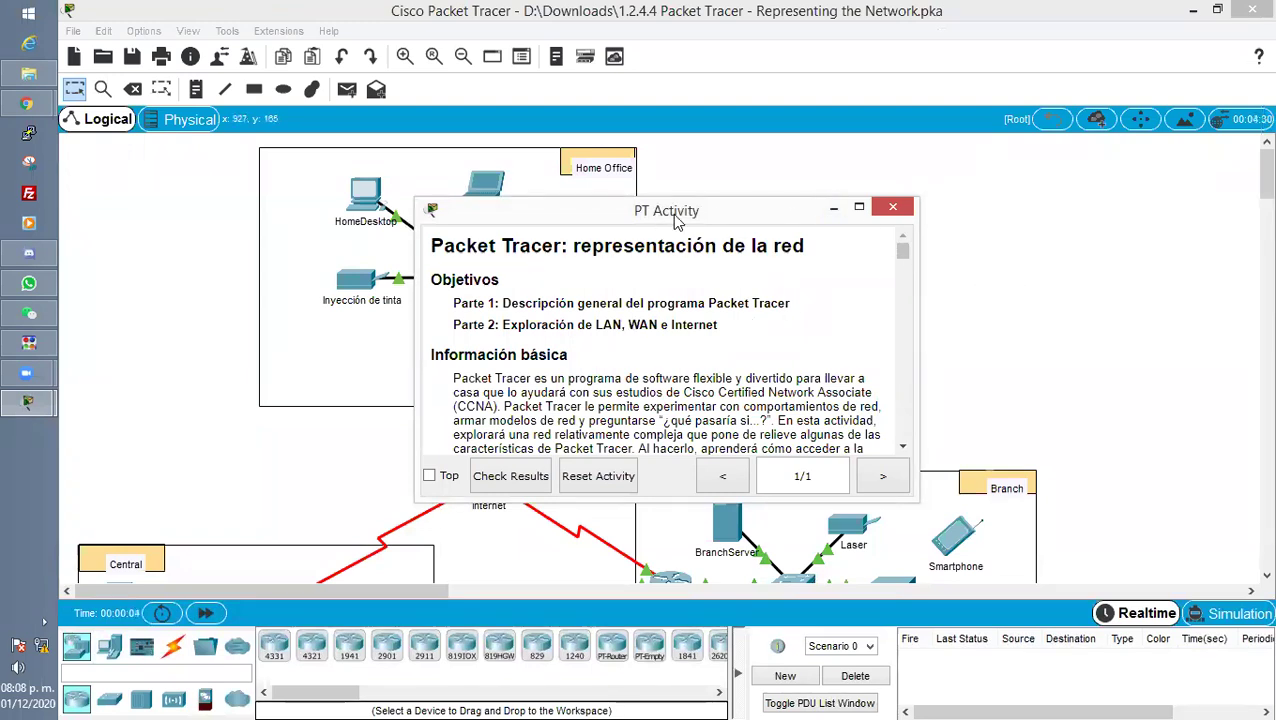
Move the instructions window to the top right, make it taller, and scroll through it.
left_click_drag(675, 220, 940, 77)
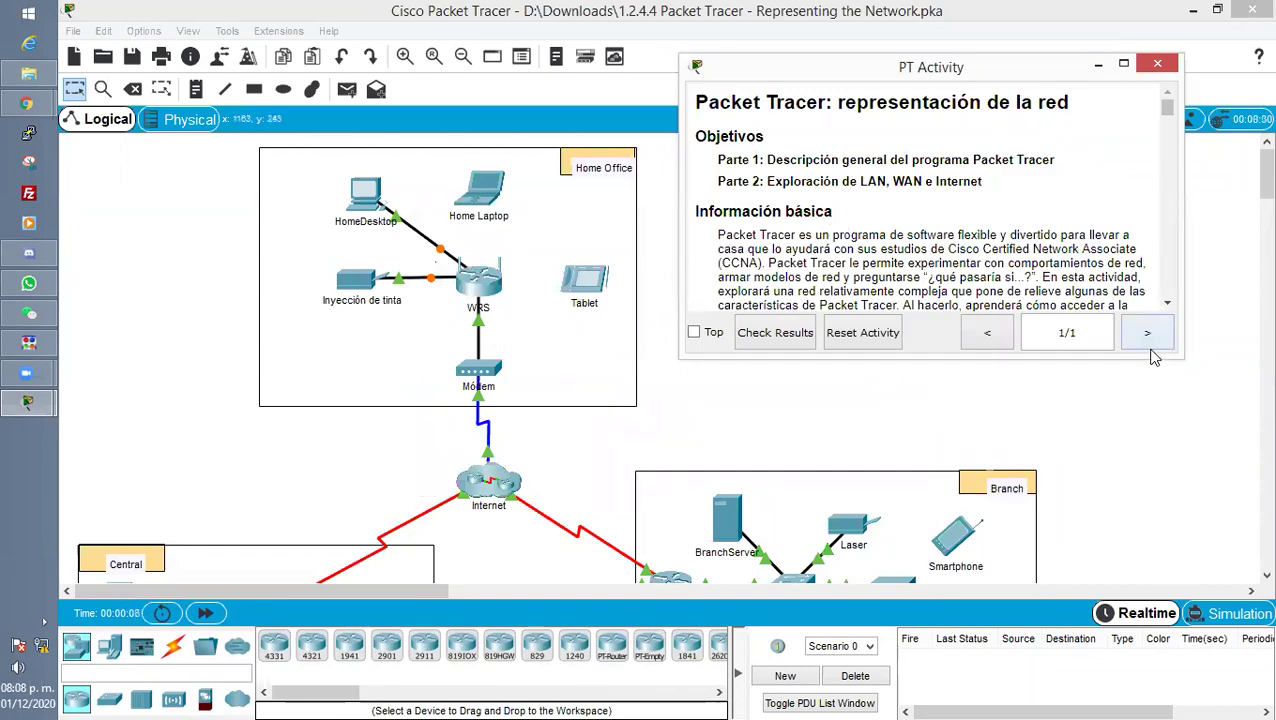
left_click_drag(1150, 355, 1150, 530)
scroll(935, 265, "down", 15)
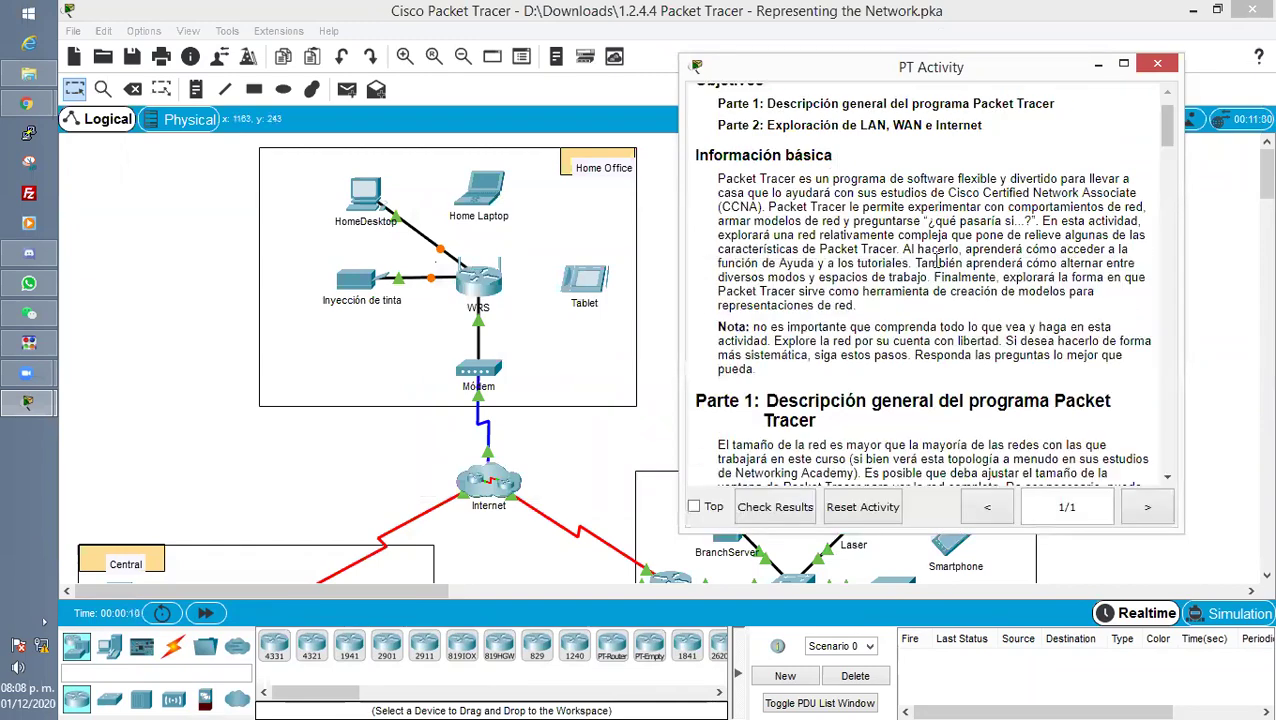
scroll(935, 265, "down", 20)
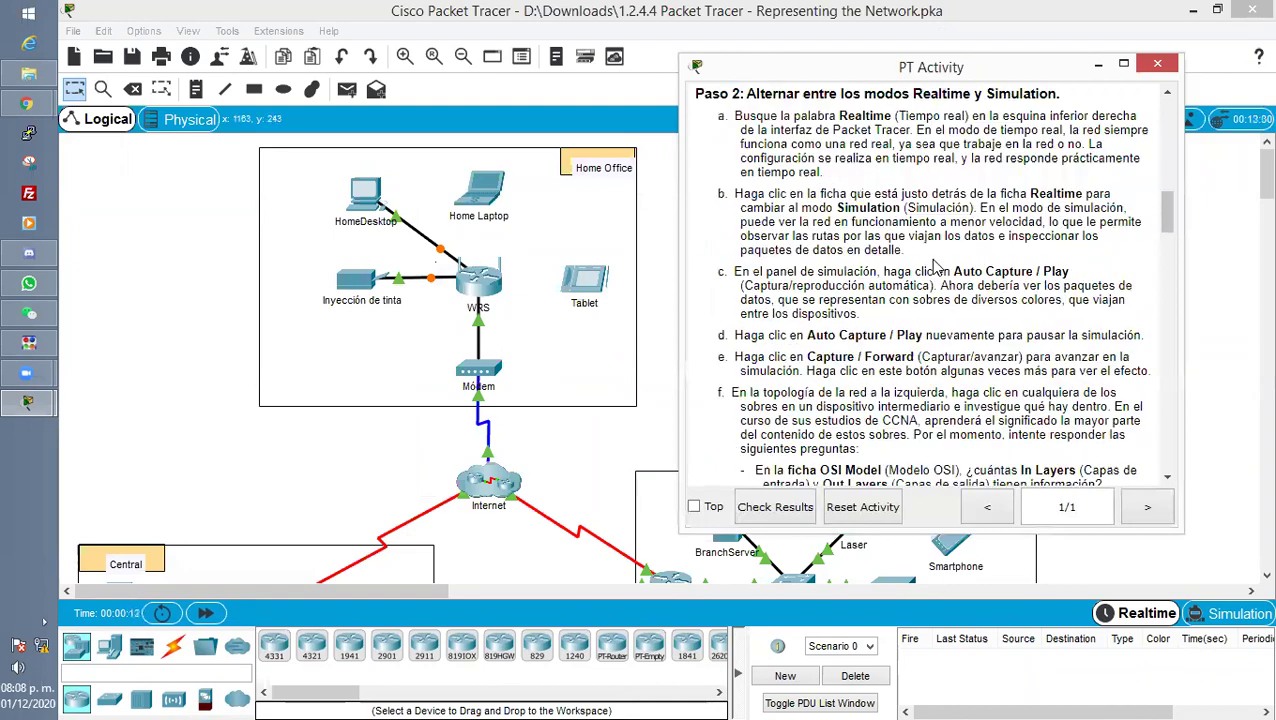
scroll(935, 260, "down", 20)
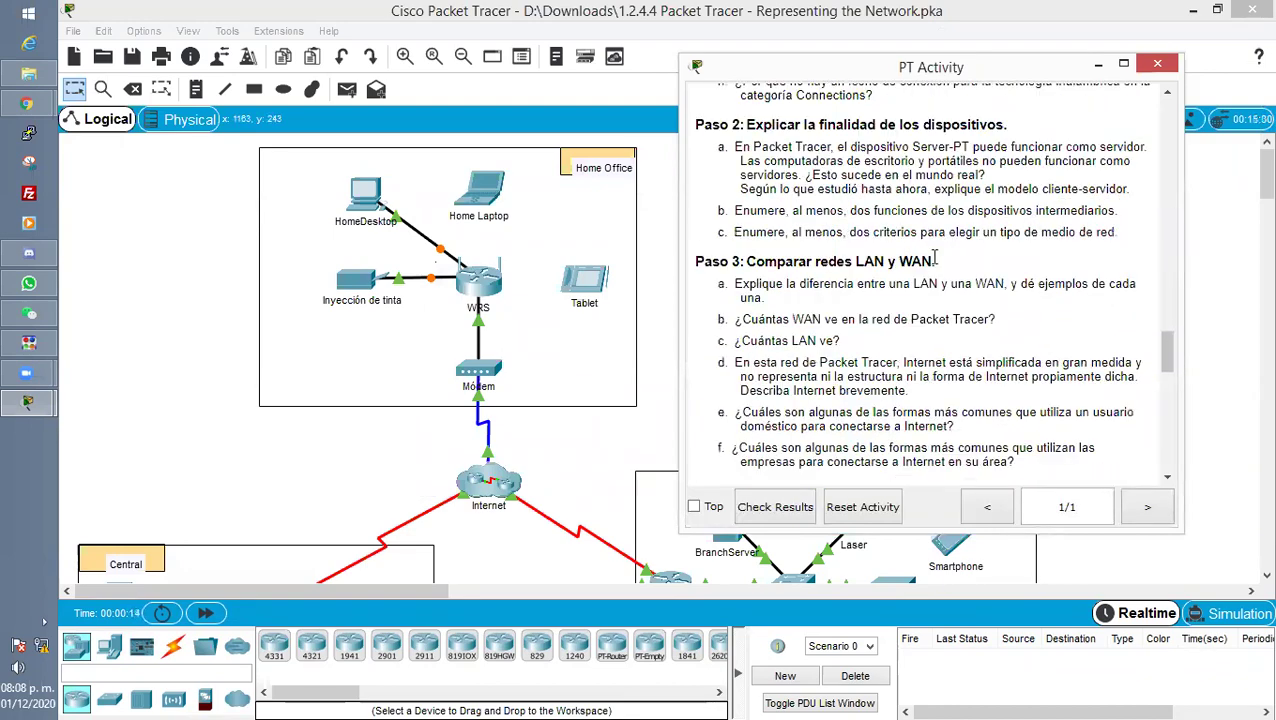
scroll(935, 262, "up", 5)
scroll(935, 262, "up", 5)
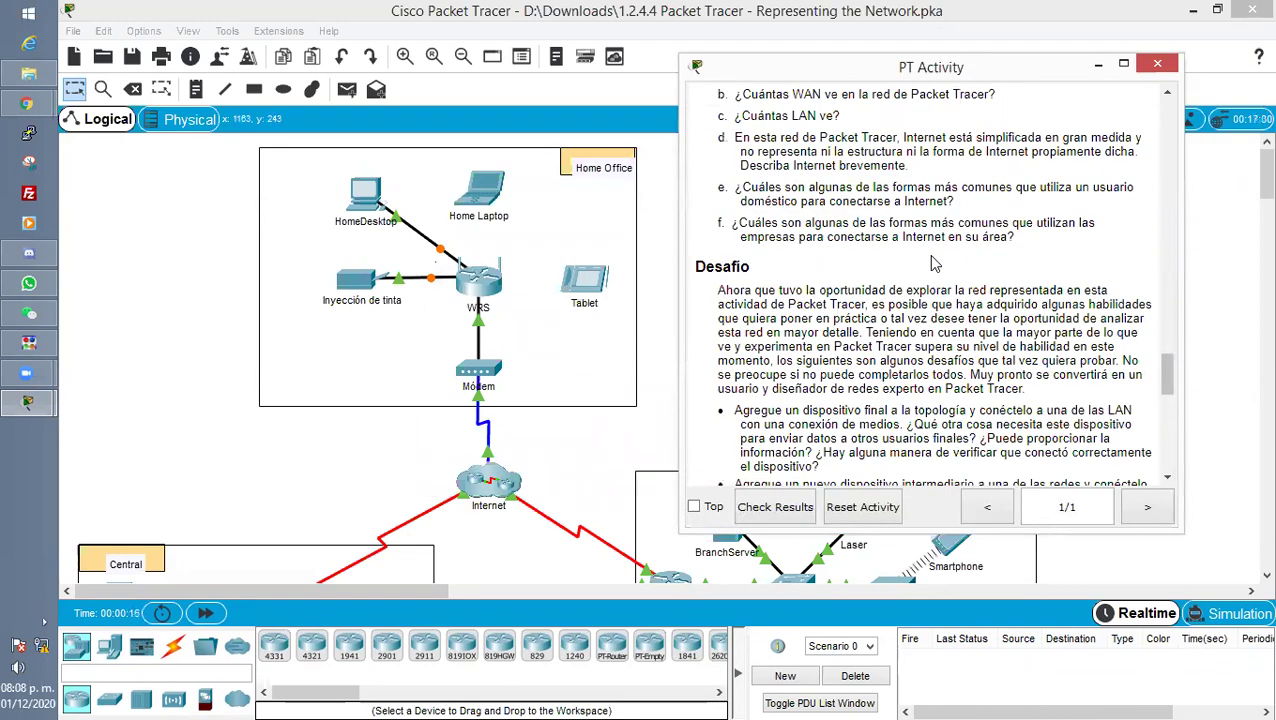
scroll(935, 263, "up", 20)
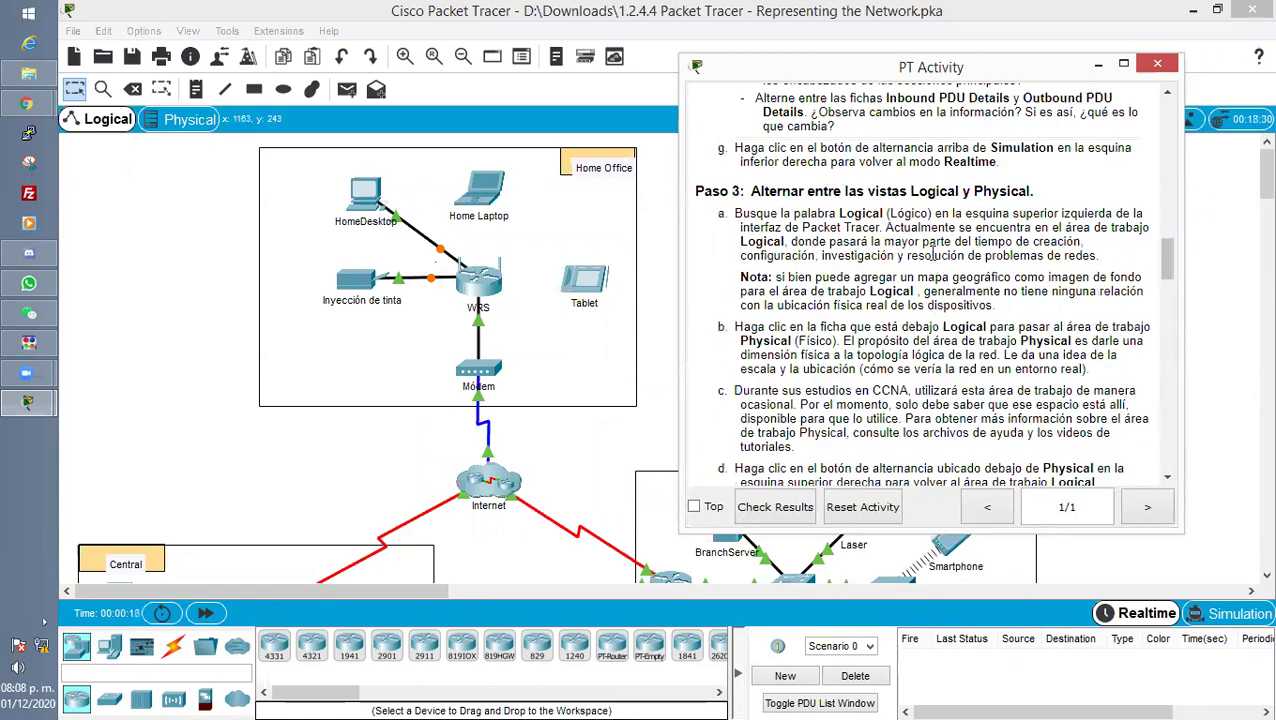
scroll(932, 254, "up", 4)
scroll(932, 254, "up", 5)
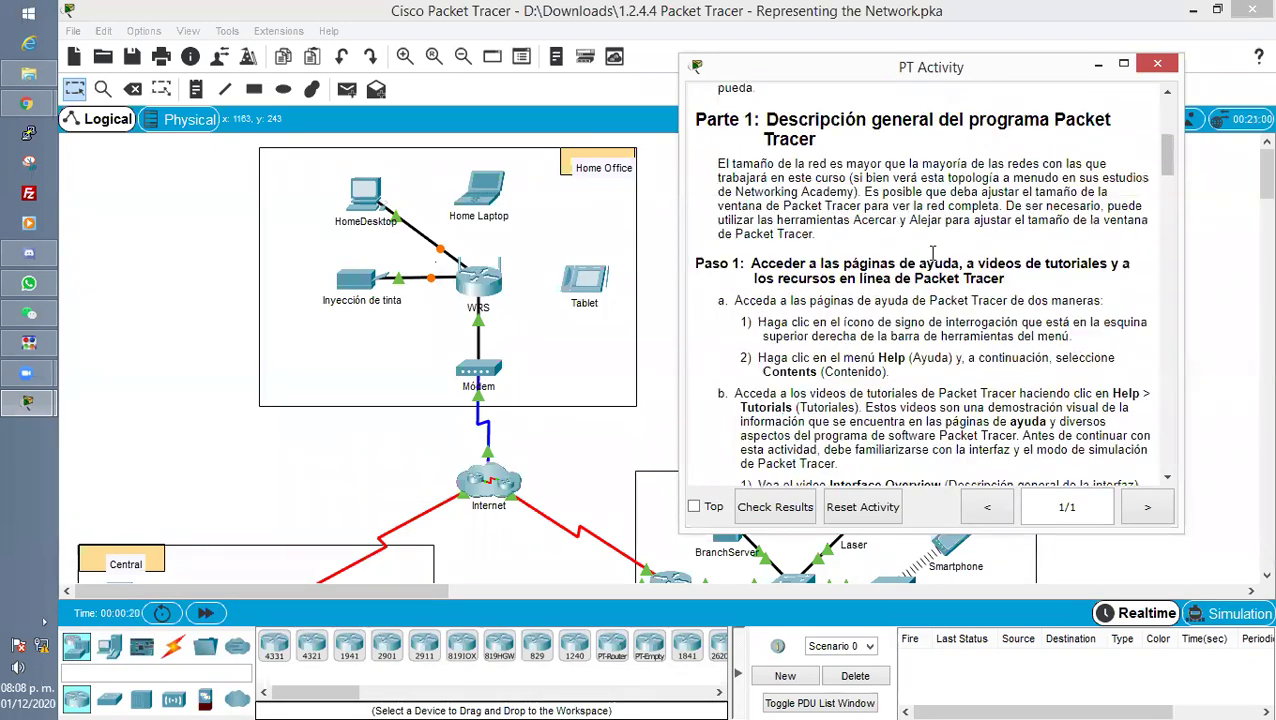
scroll(917, 218, "down", 1)
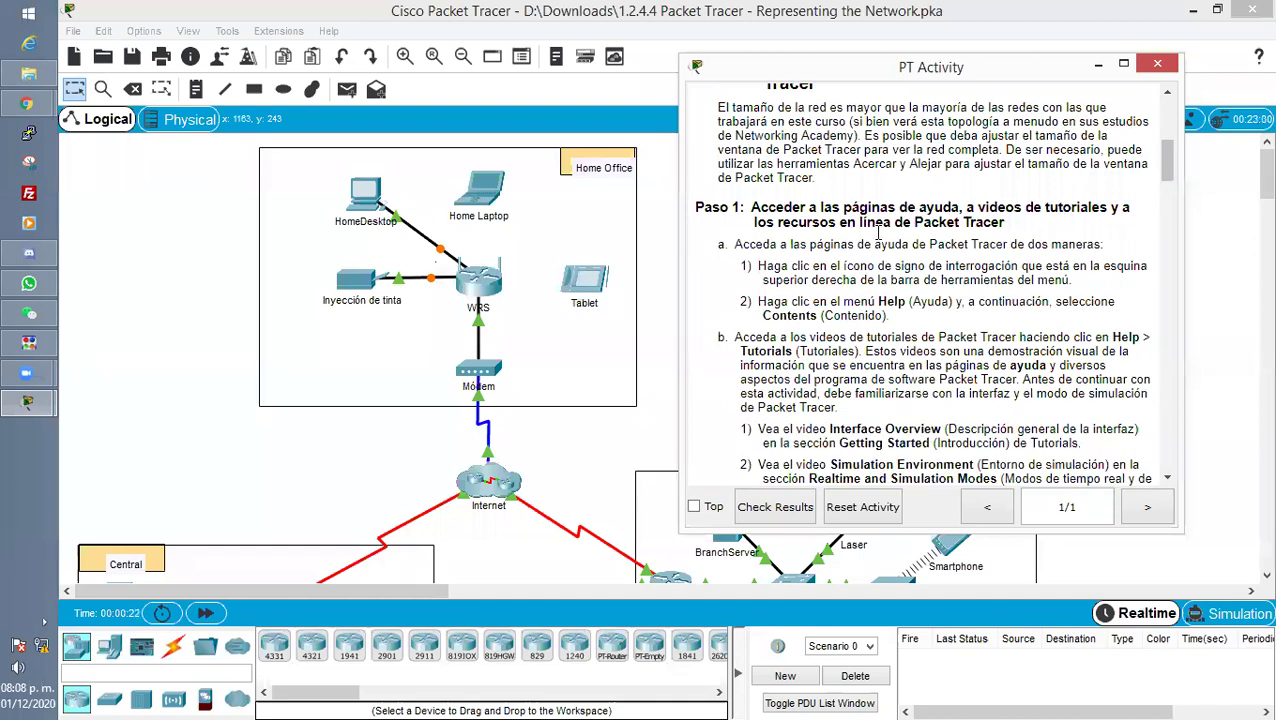
Highlight the Paso 1 heading, the 'de dos maneras' help sentence, and the help icon's location.
left_click_drag(731, 244, 1122, 250)
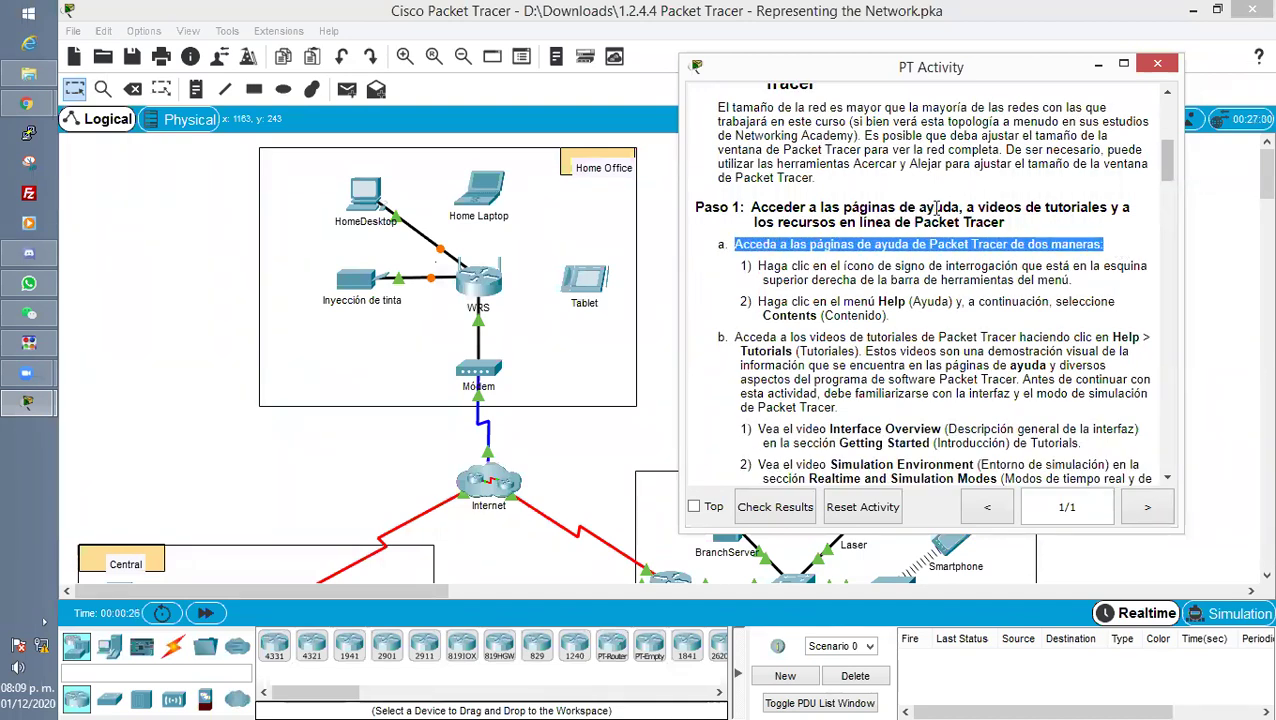
left_click(797, 205)
left_click_drag(750, 207, 1145, 208)
left_click(969, 209)
left_click_drag(969, 209, 1140, 212)
left_click(812, 206)
left_click_drag(752, 223, 1038, 232)
left_click(1036, 232)
left_click_drag(736, 245, 1115, 254)
left_click(1058, 258)
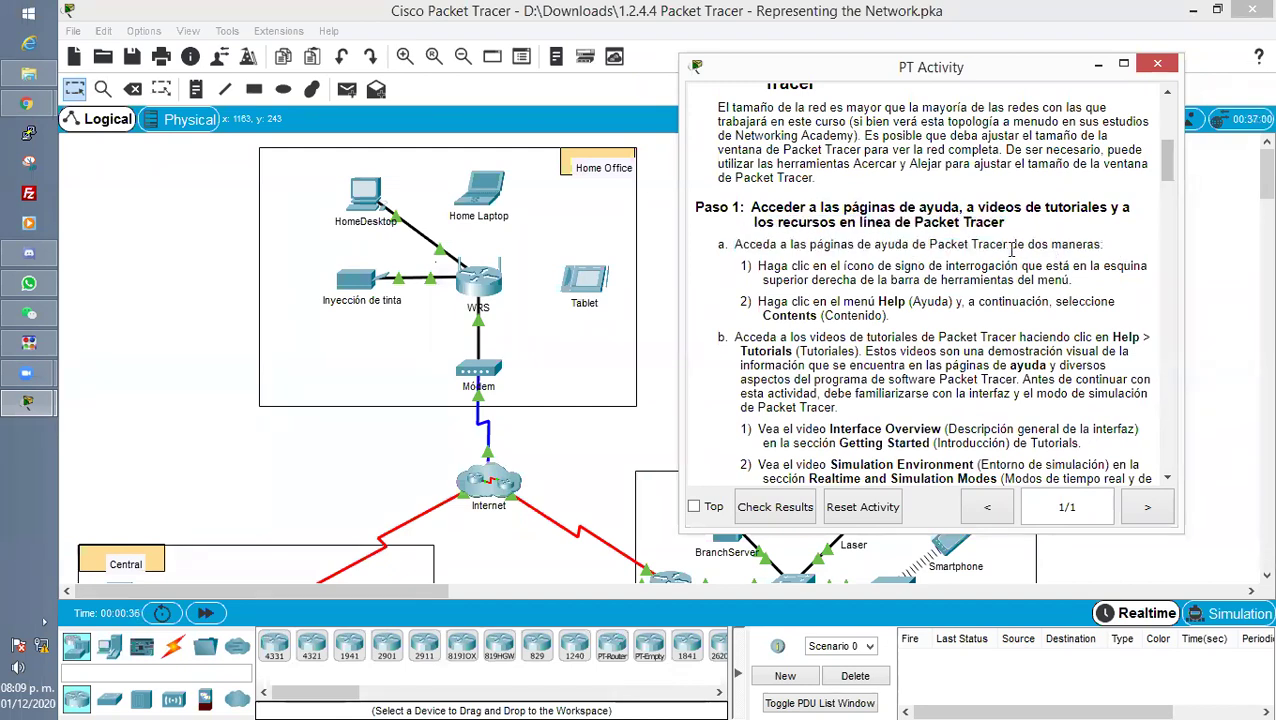
left_click_drag(1004, 245, 1118, 250)
left_click(1085, 246)
left_click_drag(758, 266, 1101, 272)
left_click(876, 272)
left_click_drag(765, 281, 1082, 284)
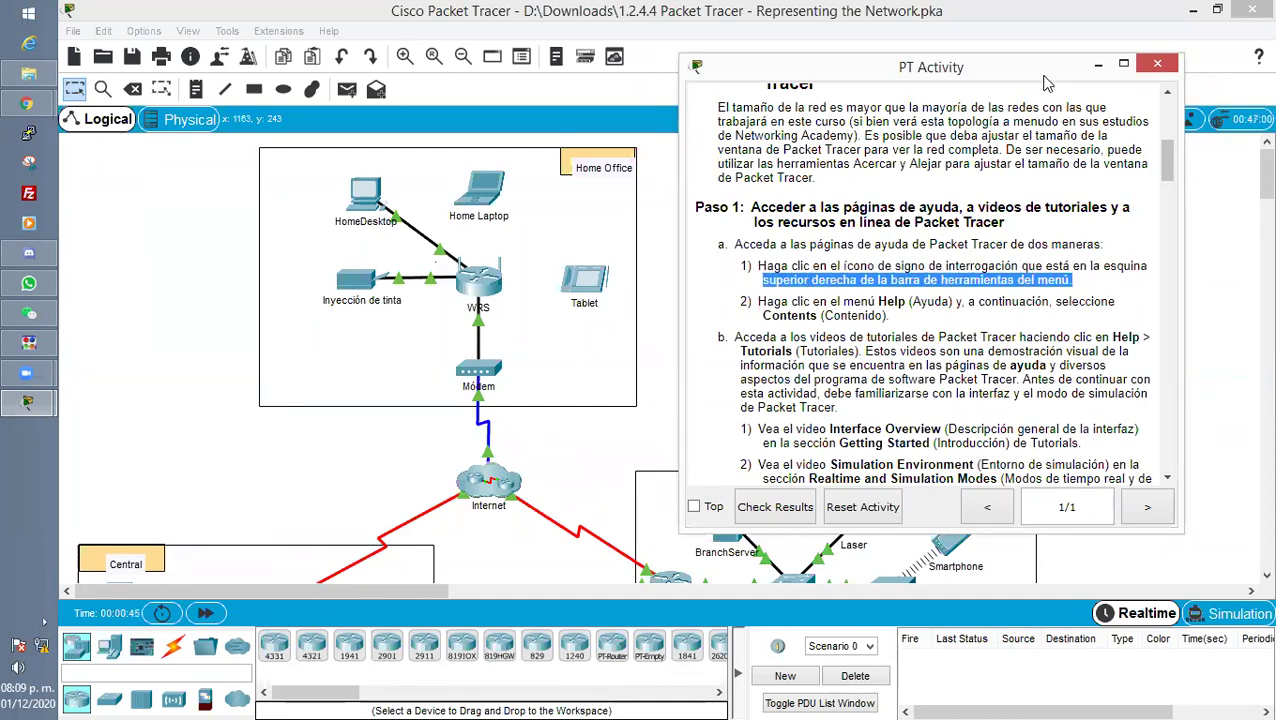
Shift the instructions window down and left, then bring the network workspace forward.
left_click_drag(1041, 77, 996, 123)
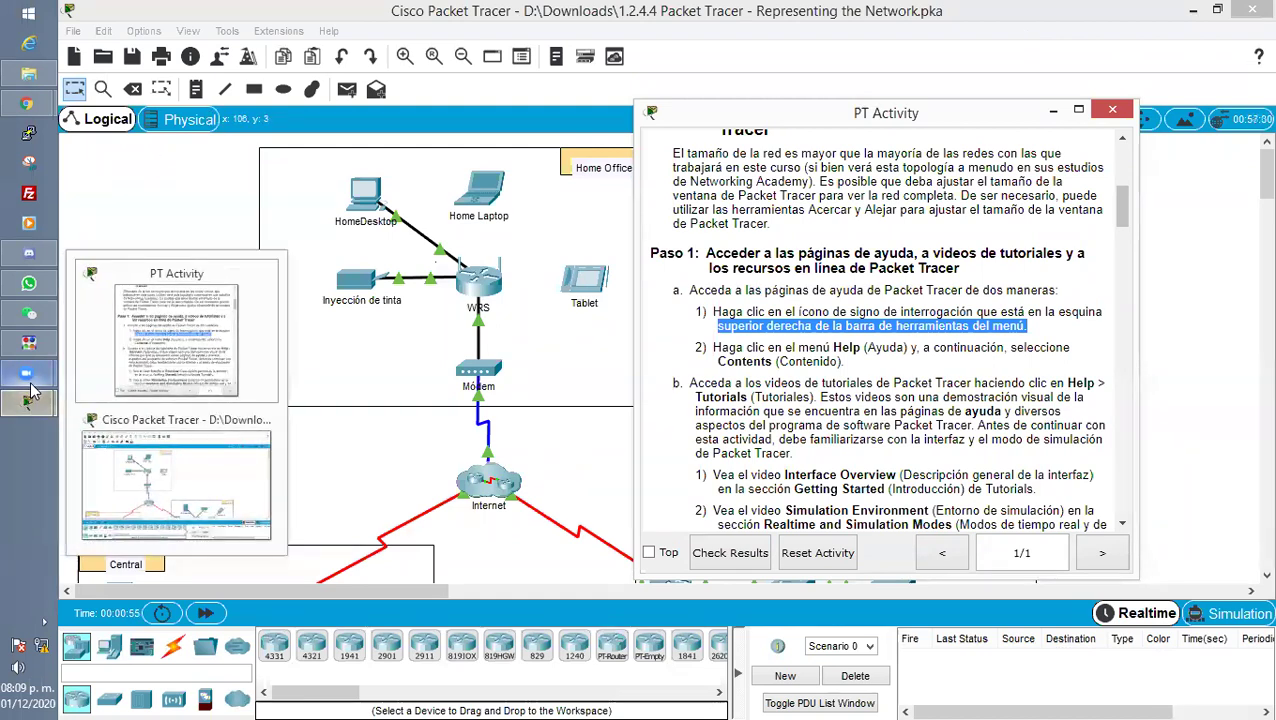
left_click(27, 373)
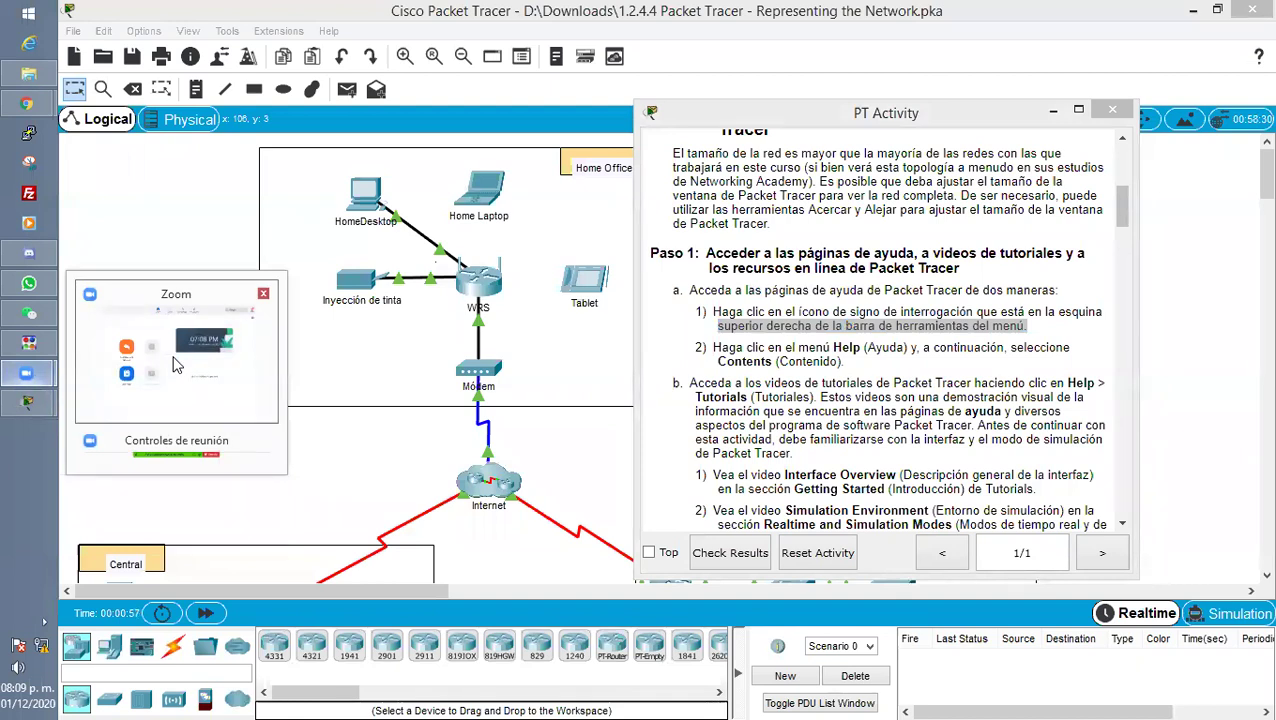
left_click(27, 402)
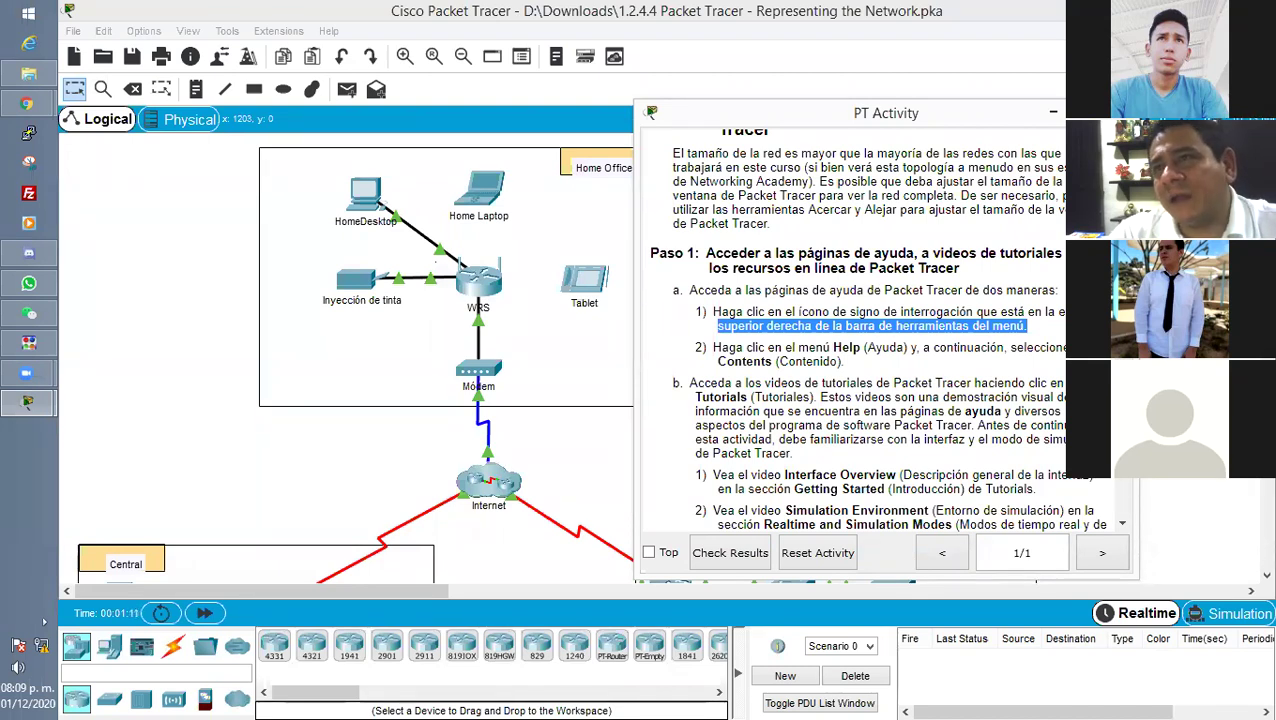
key("alt+Tab")
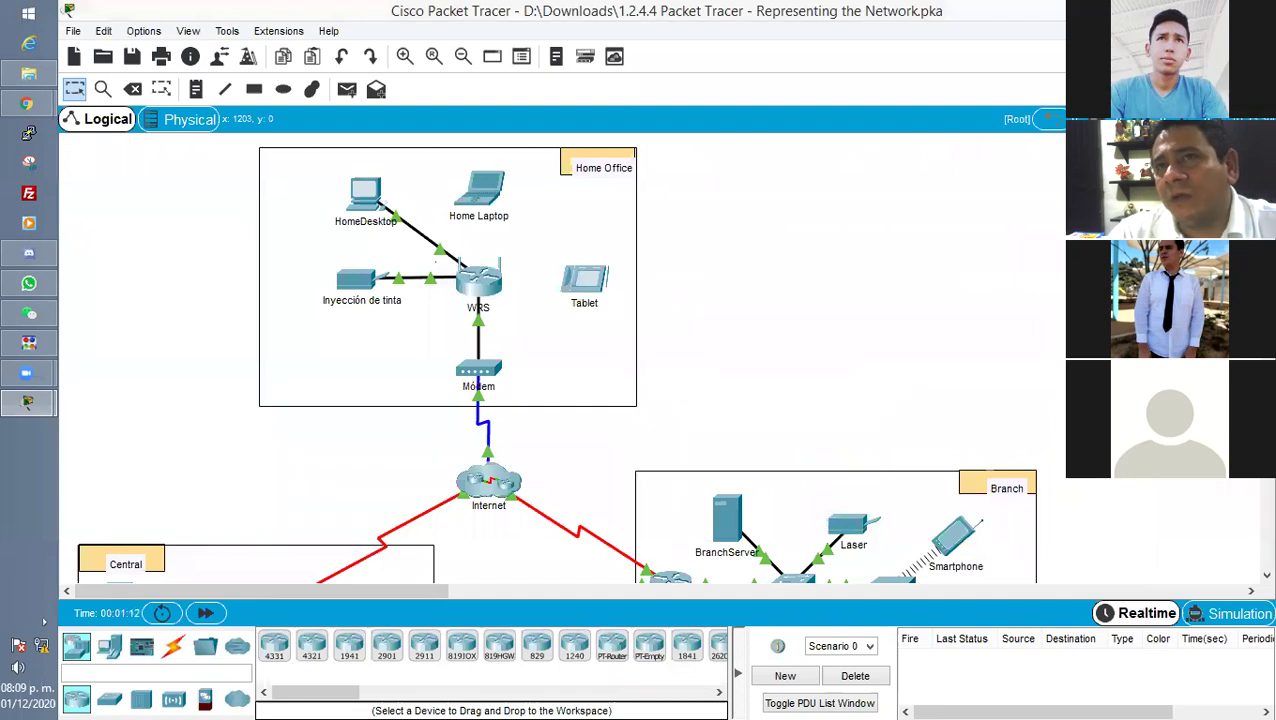
View the Using the Help Files home page in the browser, then go back to Packet Tracer.
key("alt+Tab")
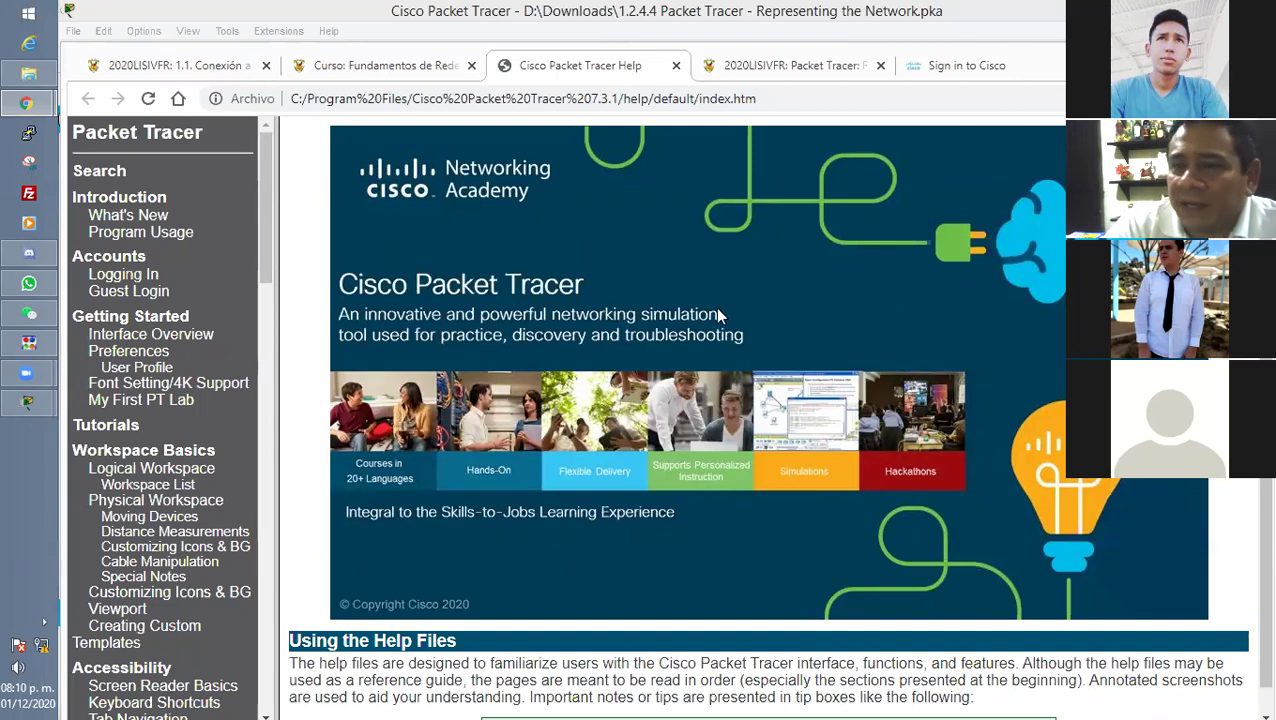
scroll(651, 254, "down", 1)
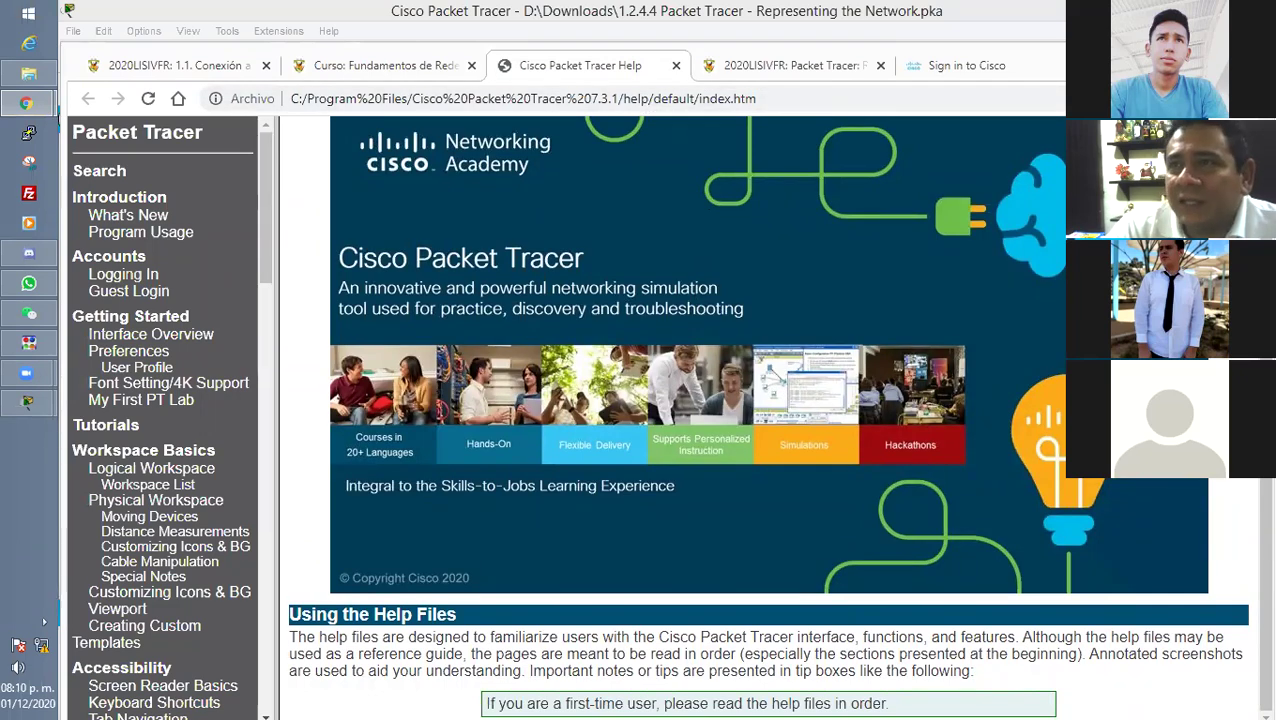
left_click(22, 405)
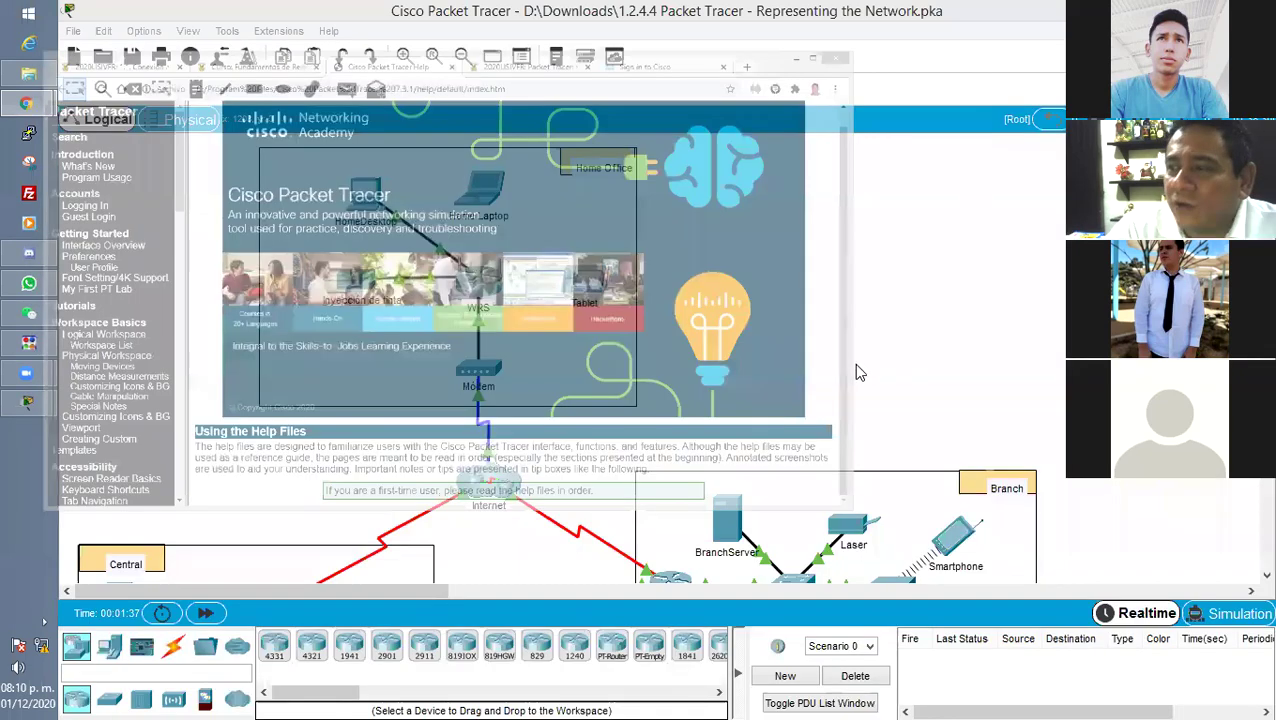
Highlight item 2), the second way to open help, and its Contenido mention.
mouse_move(15, 418)
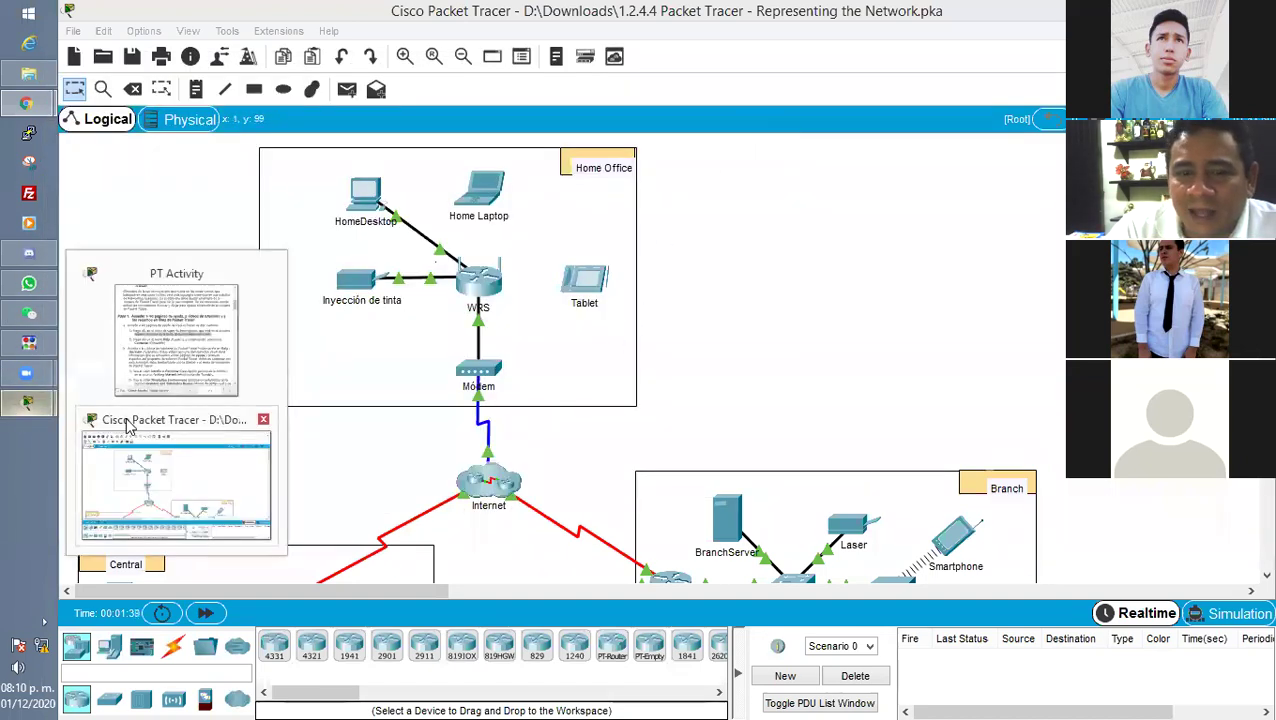
left_click(177, 342)
left_click(779, 345)
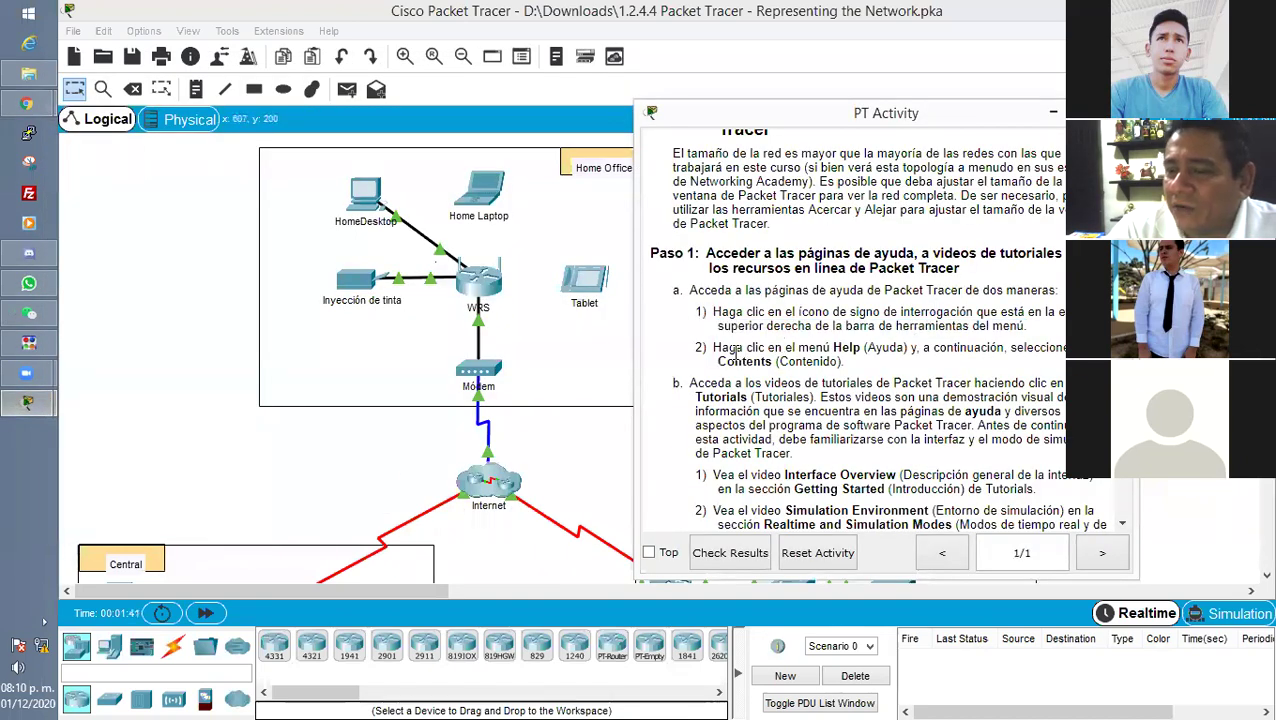
left_click_drag(712, 347, 1040, 350)
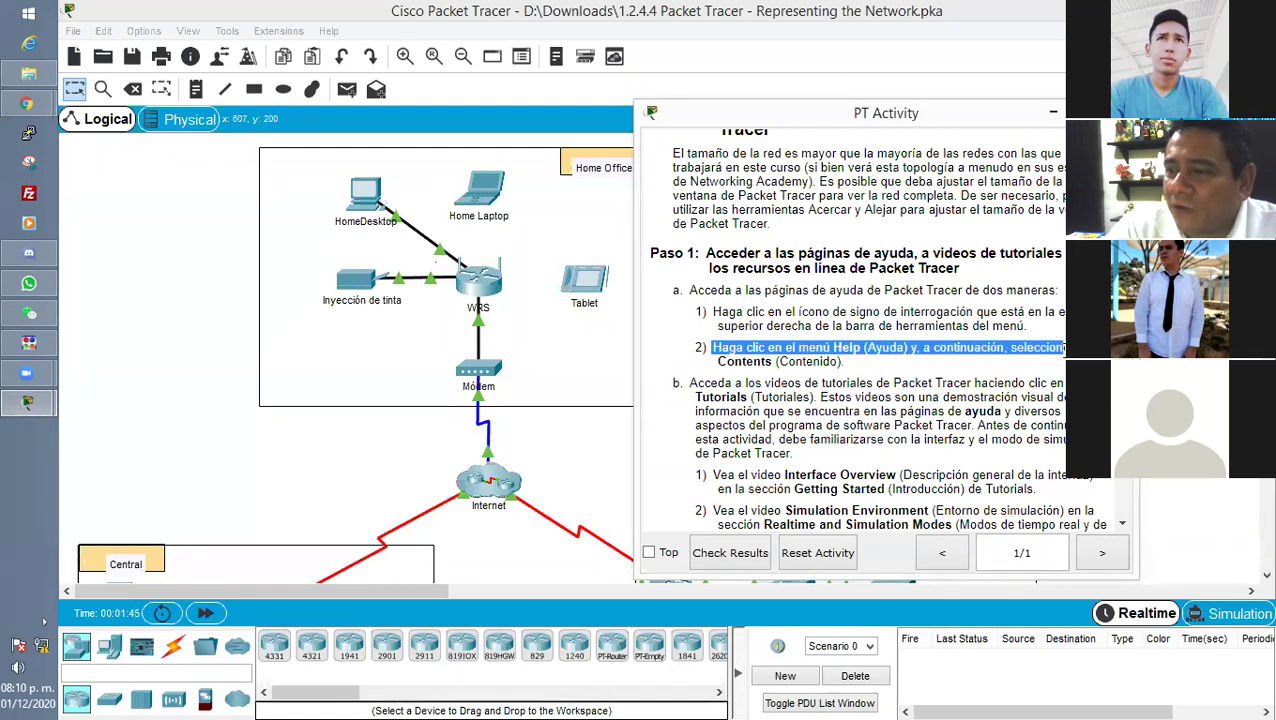
left_click(760, 360)
left_click_drag(716, 368, 868, 370)
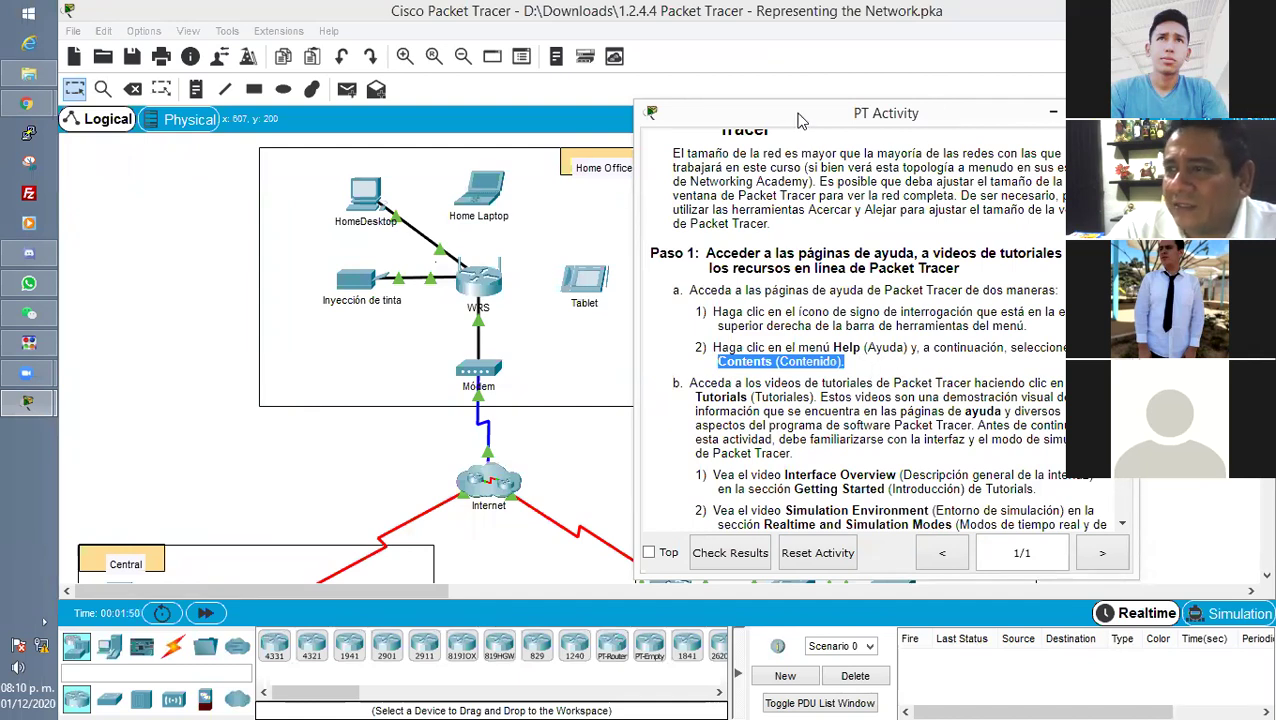
Minimize the instructions, restore down the main window, and widen it and lower its top edge.
left_click(1053, 112)
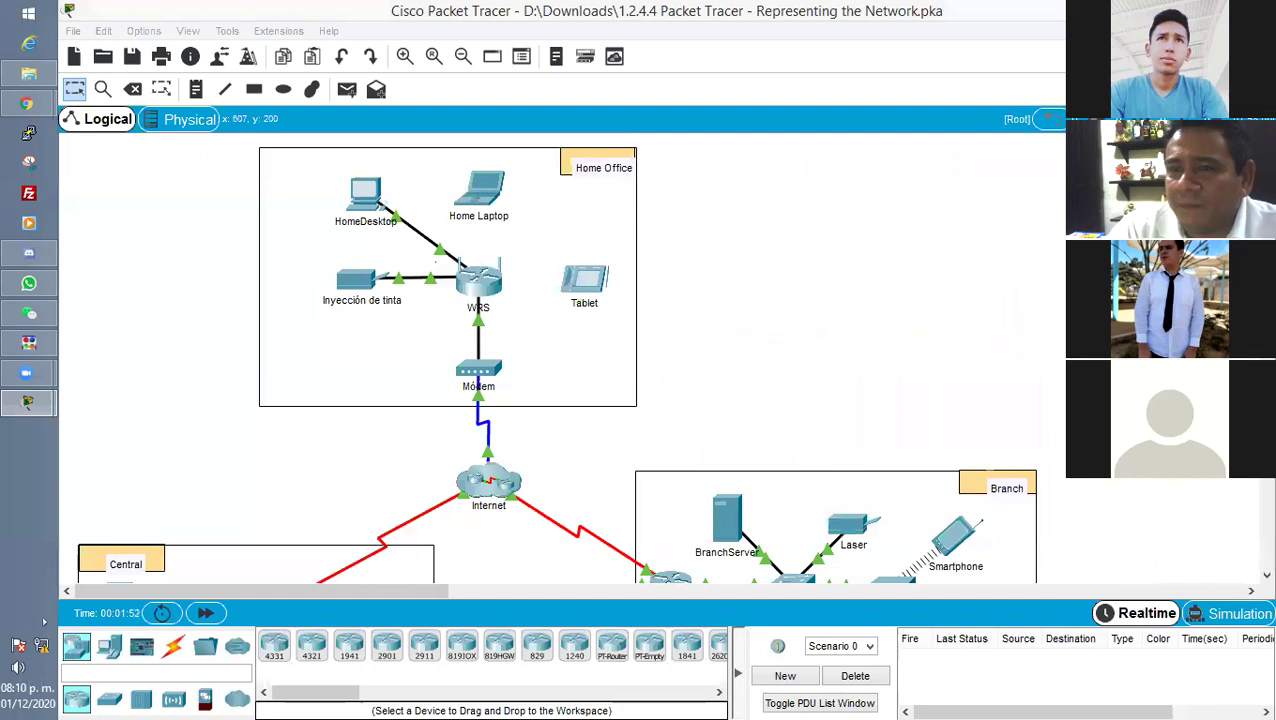
key("super+Down")
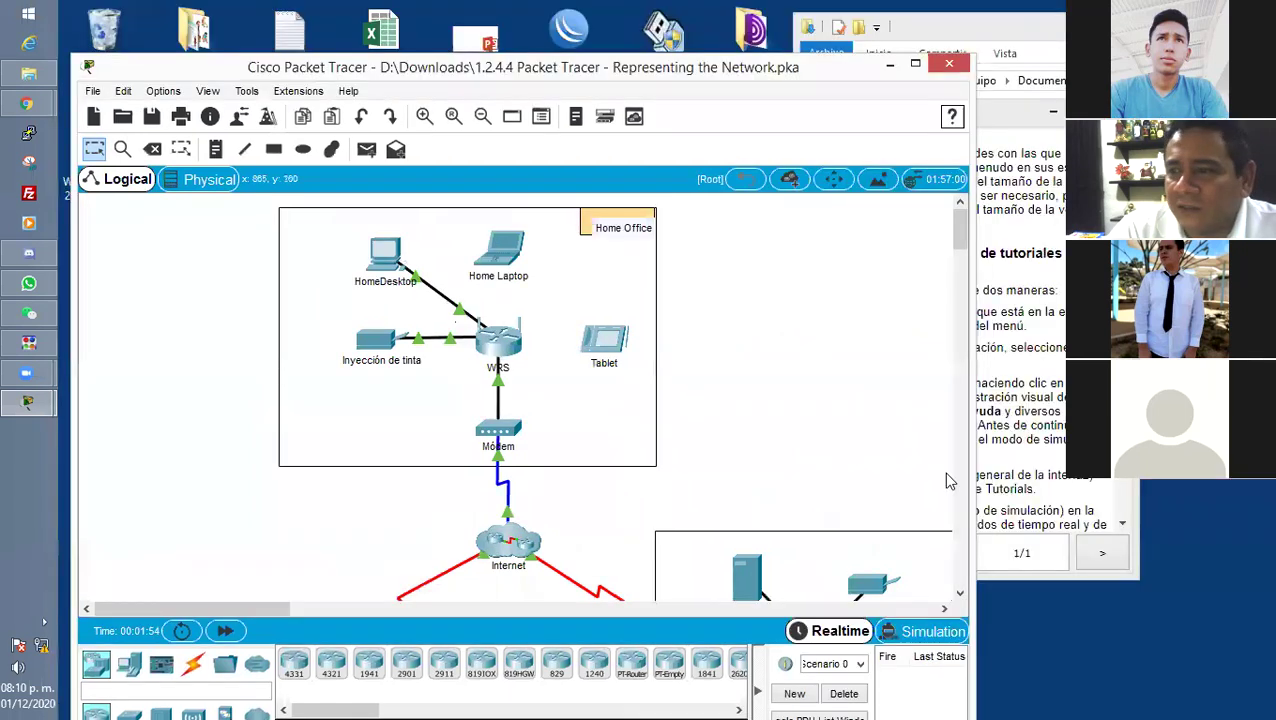
left_click_drag(972, 693, 1165, 692)
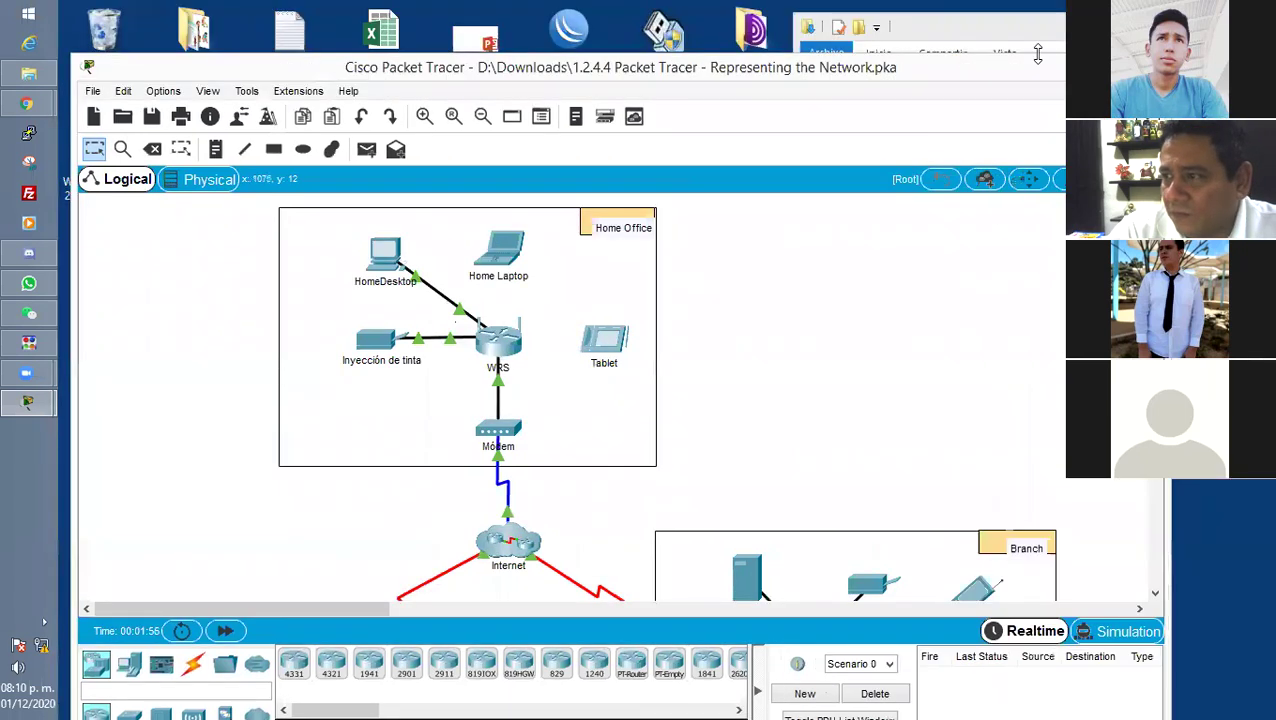
mouse_move(1041, 55)
left_mouse_down()
mouse_move(1040, 95)
mouse_move(1032, 68)
left_mouse_up()
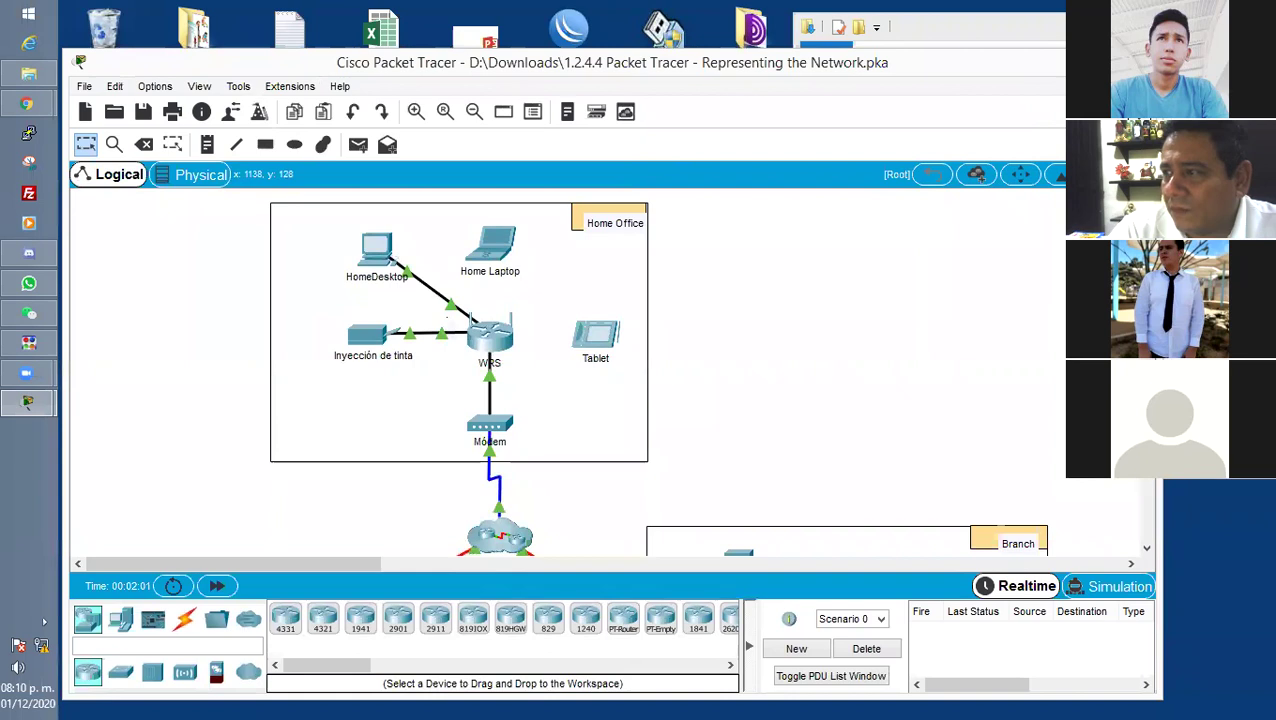
Widen the window further, then view and close Help > Contents.
left_click_drag(1160, 300, 1272, 300)
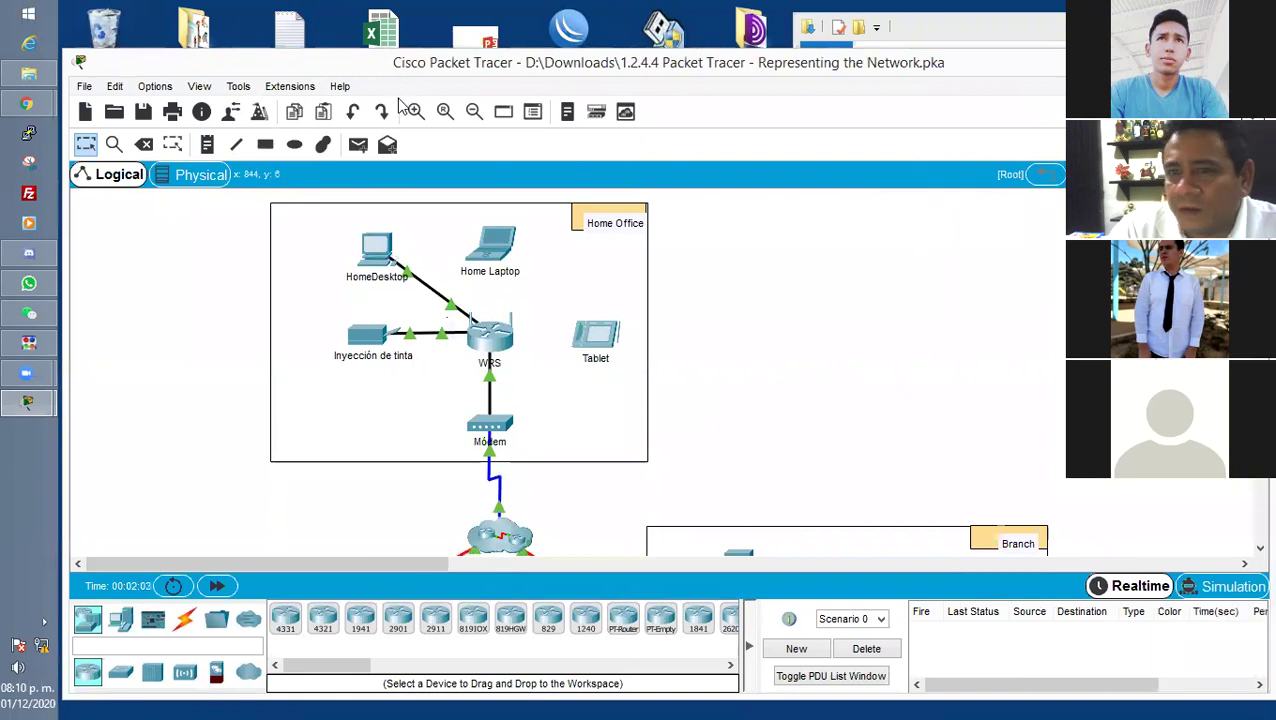
left_click(340, 87)
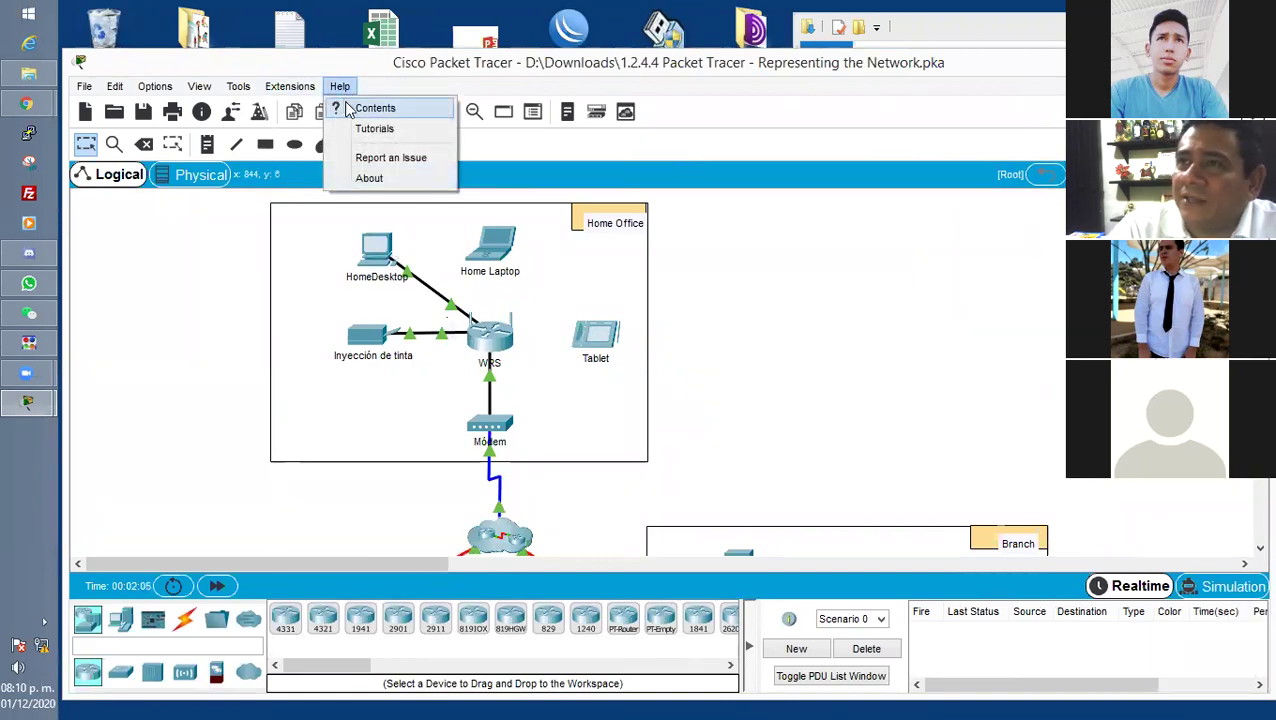
left_click(373, 108)
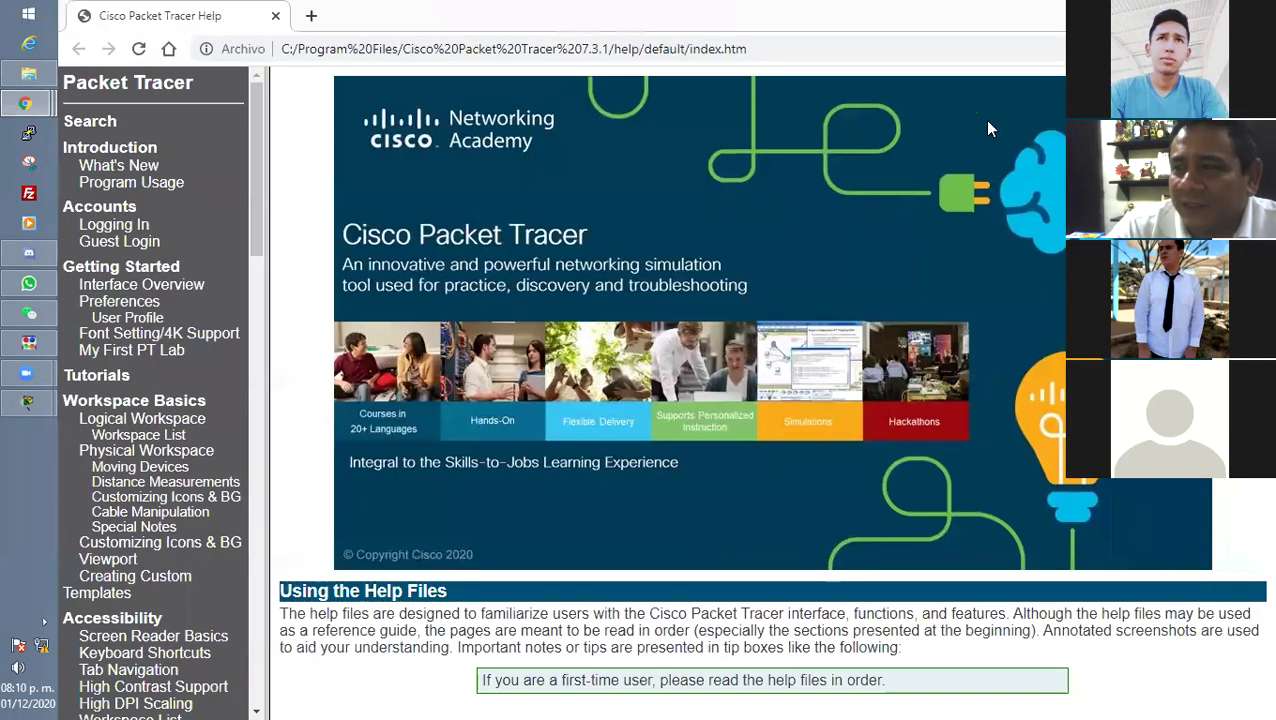
left_click(1255, 15)
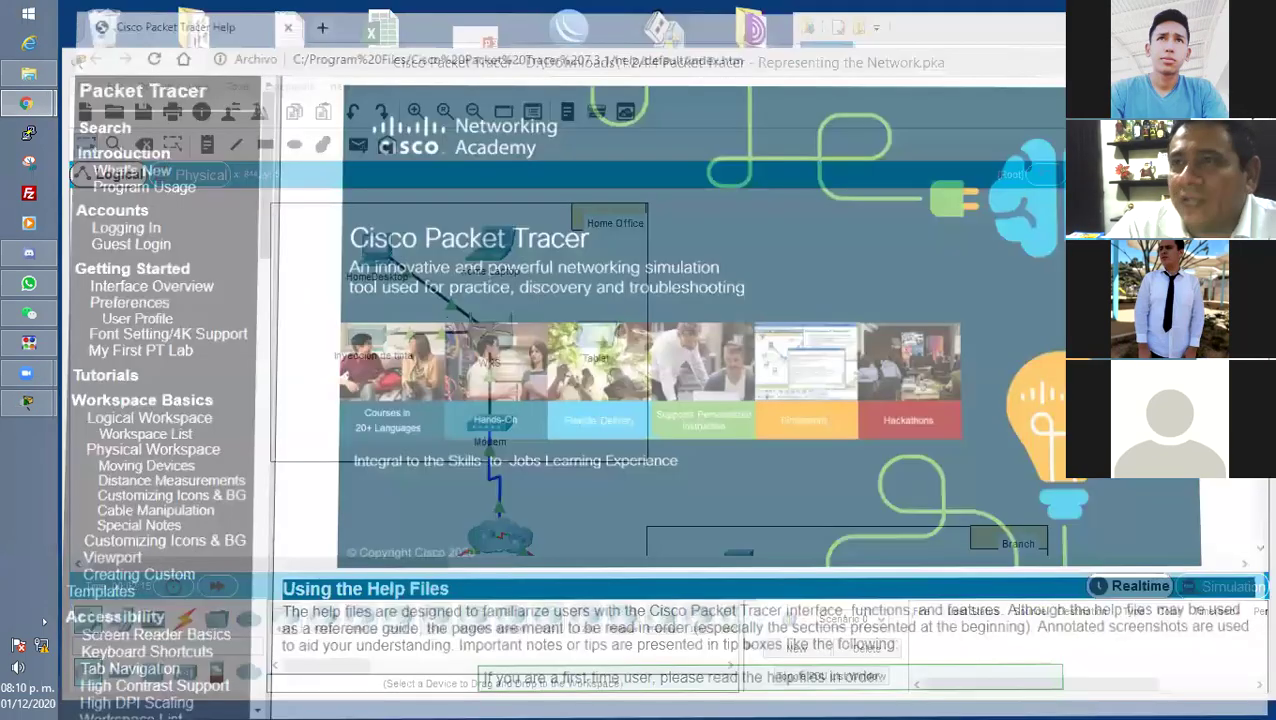
Highlight the Paso 1 heading and items 1) and 2) in the instructions.
mouse_move(28, 402)
left_click(180, 335)
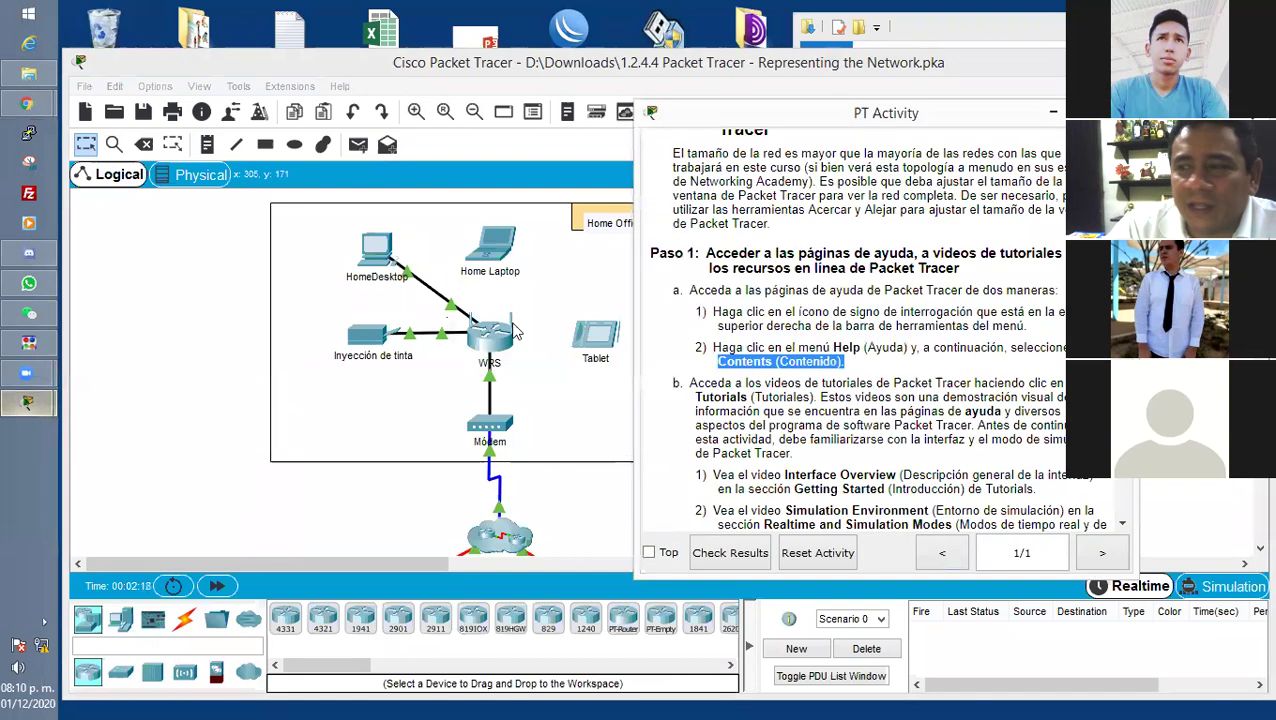
left_click(777, 312)
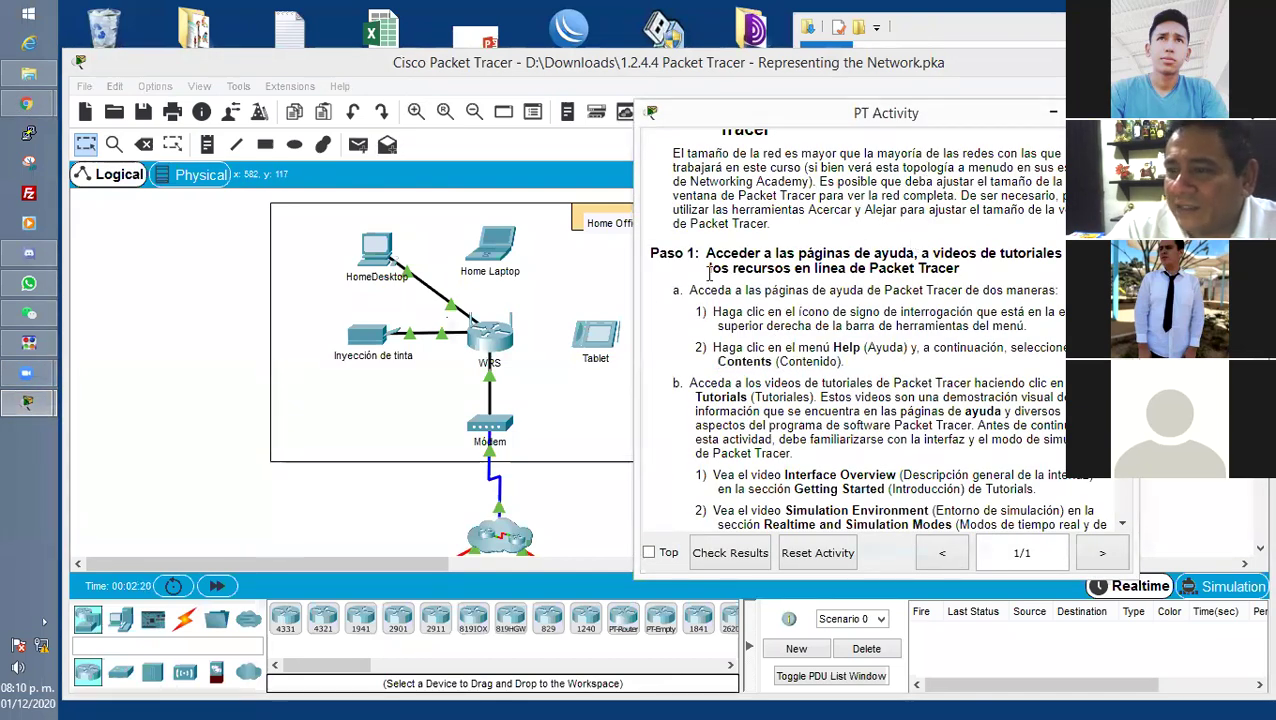
left_click_drag(715, 249, 1003, 272)
left_click(948, 292)
left_click_drag(690, 316, 918, 364)
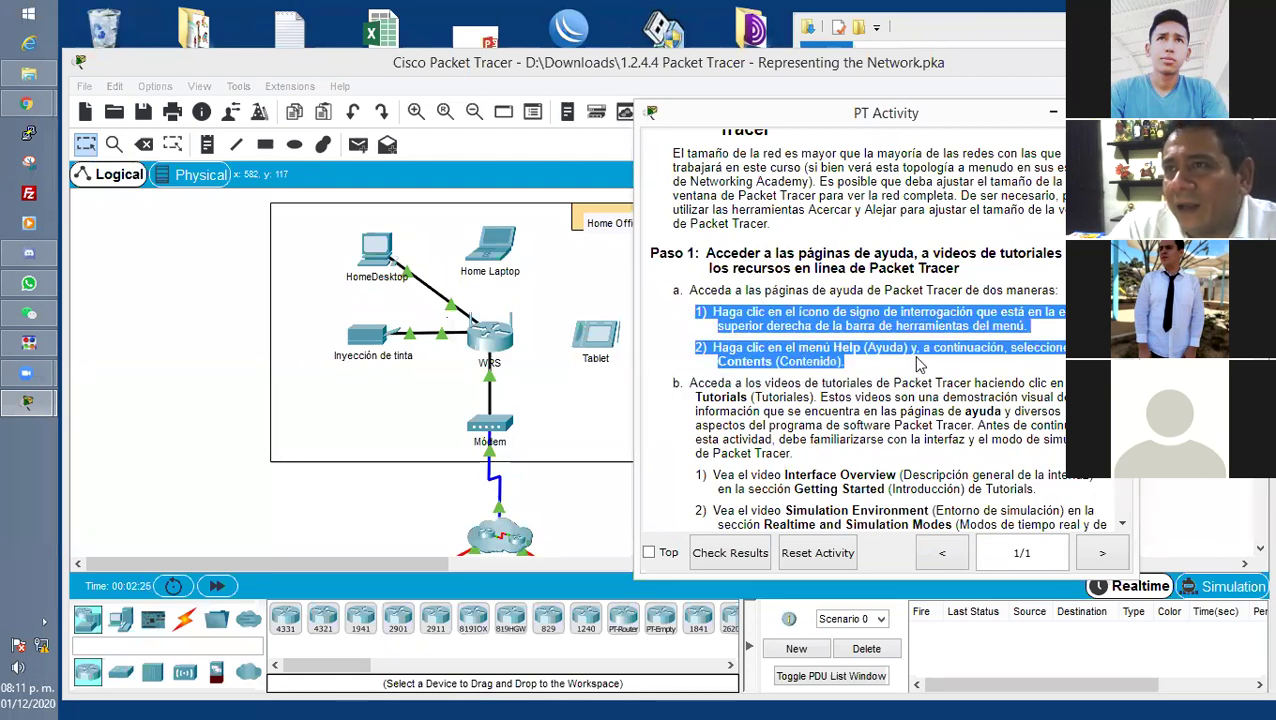
left_click(705, 314)
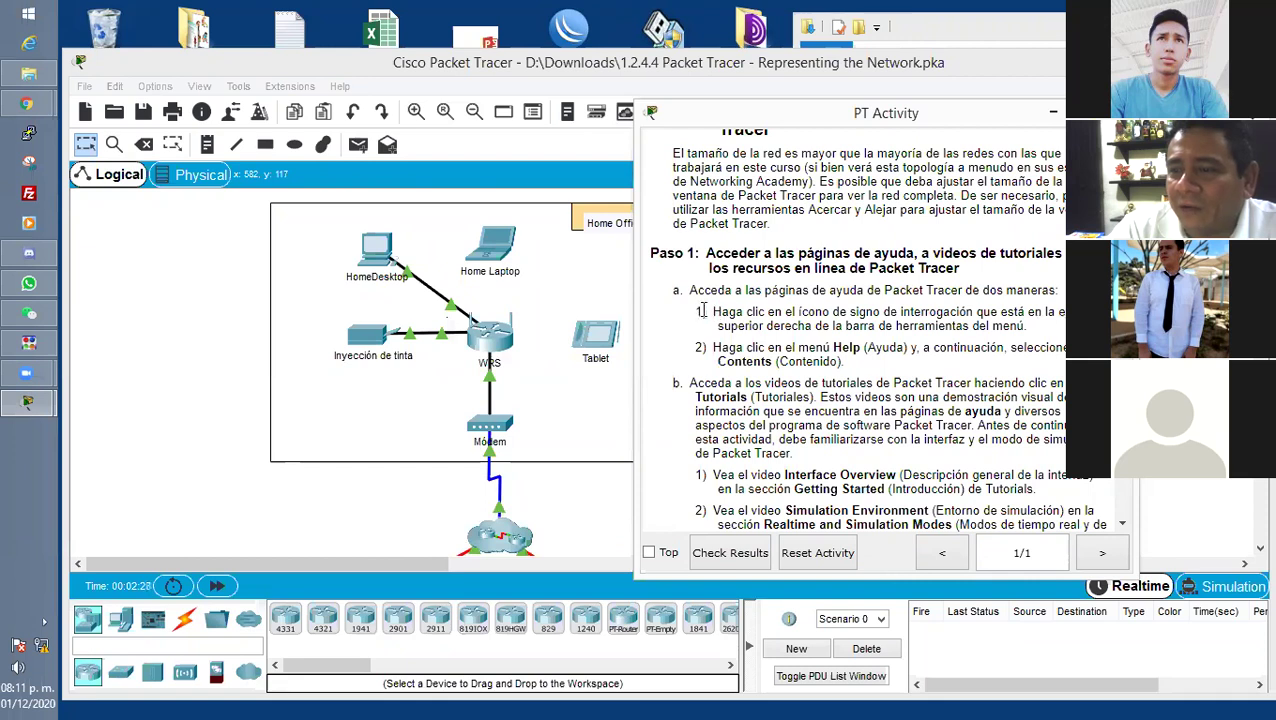
left_click_drag(695, 312, 862, 367)
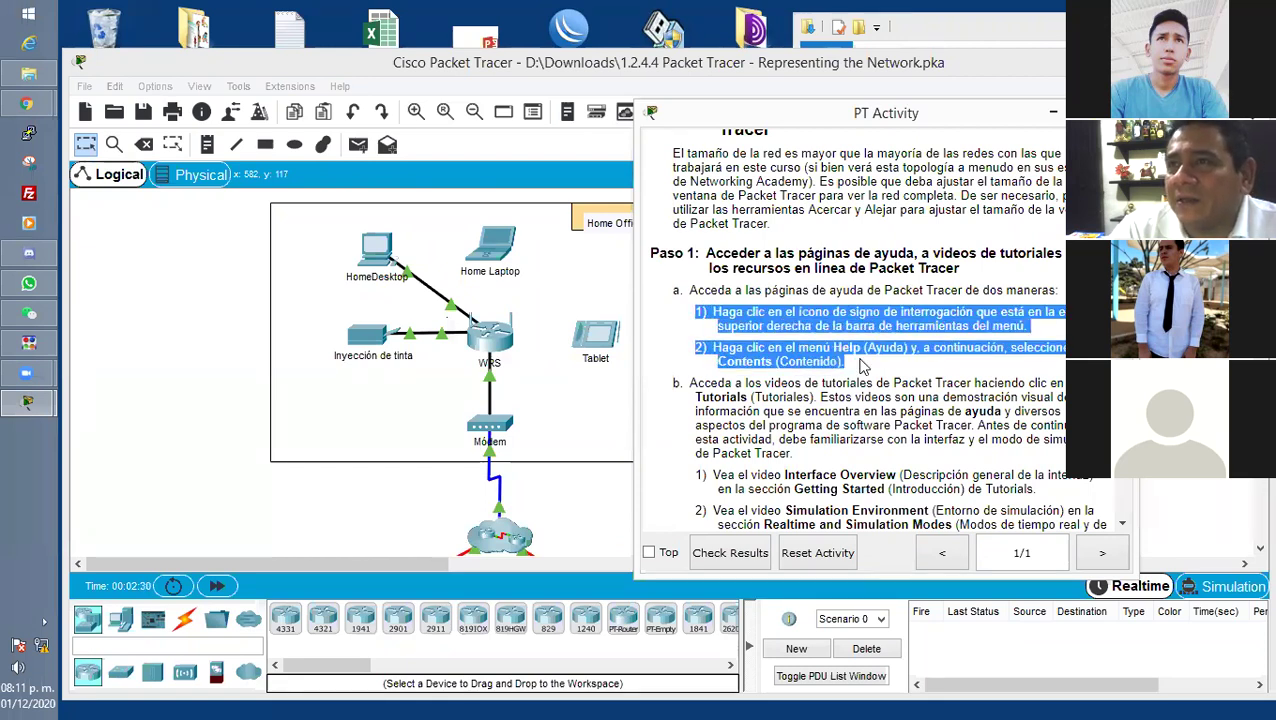
left_click(966, 324)
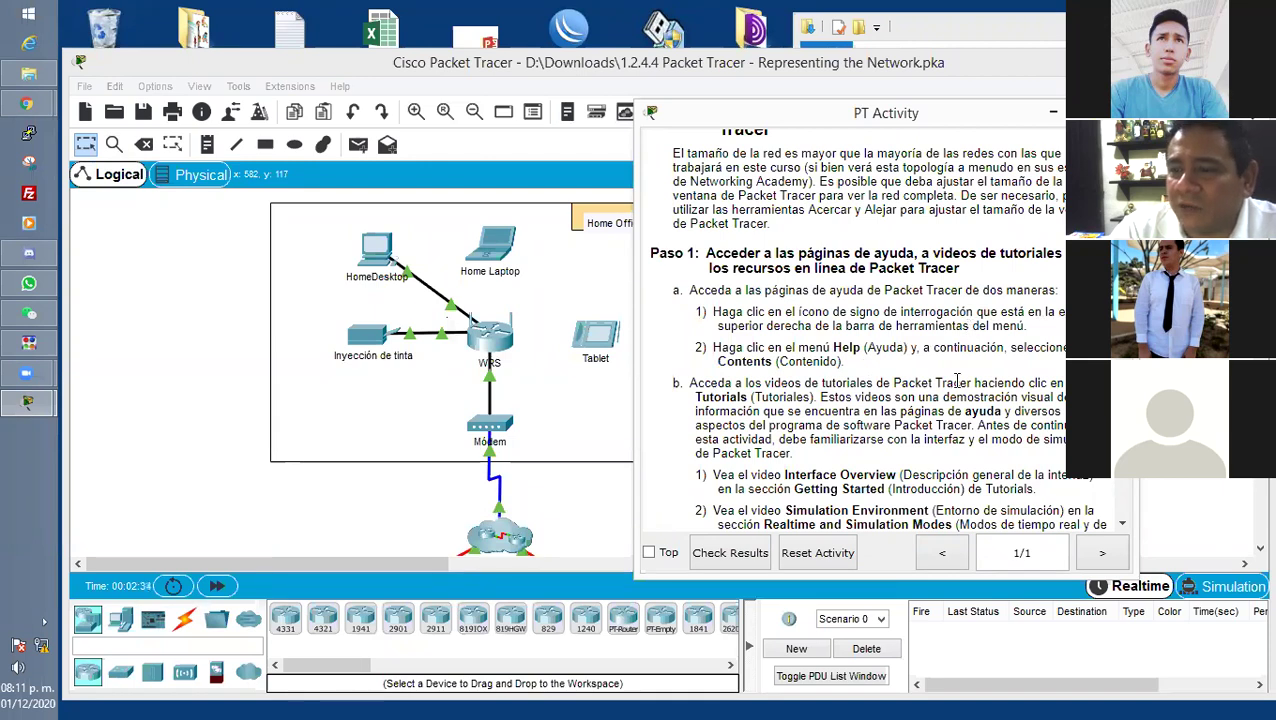
Highlight the tutorial videos and Tutoriales text, then choose Help > Tutorials.
scroll(954, 380, "down", 1)
left_click_drag(689, 327, 1070, 328)
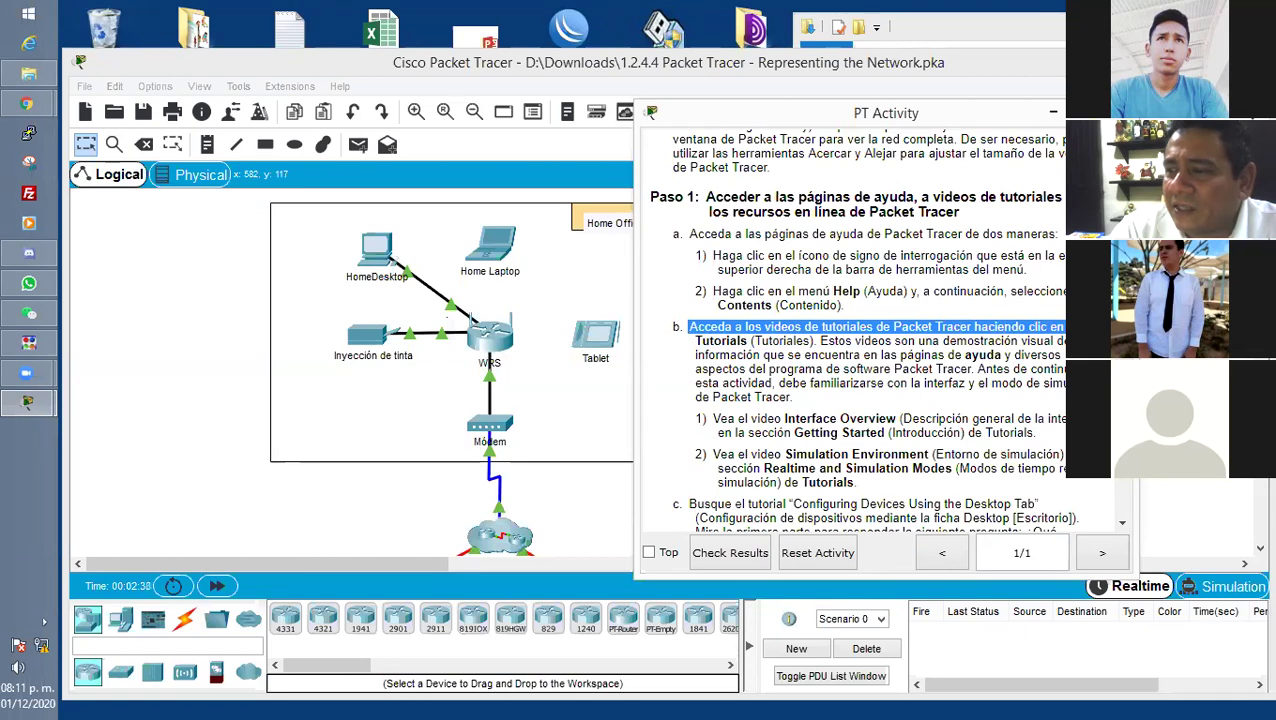
left_click(742, 340)
left_click_drag(748, 340, 868, 341)
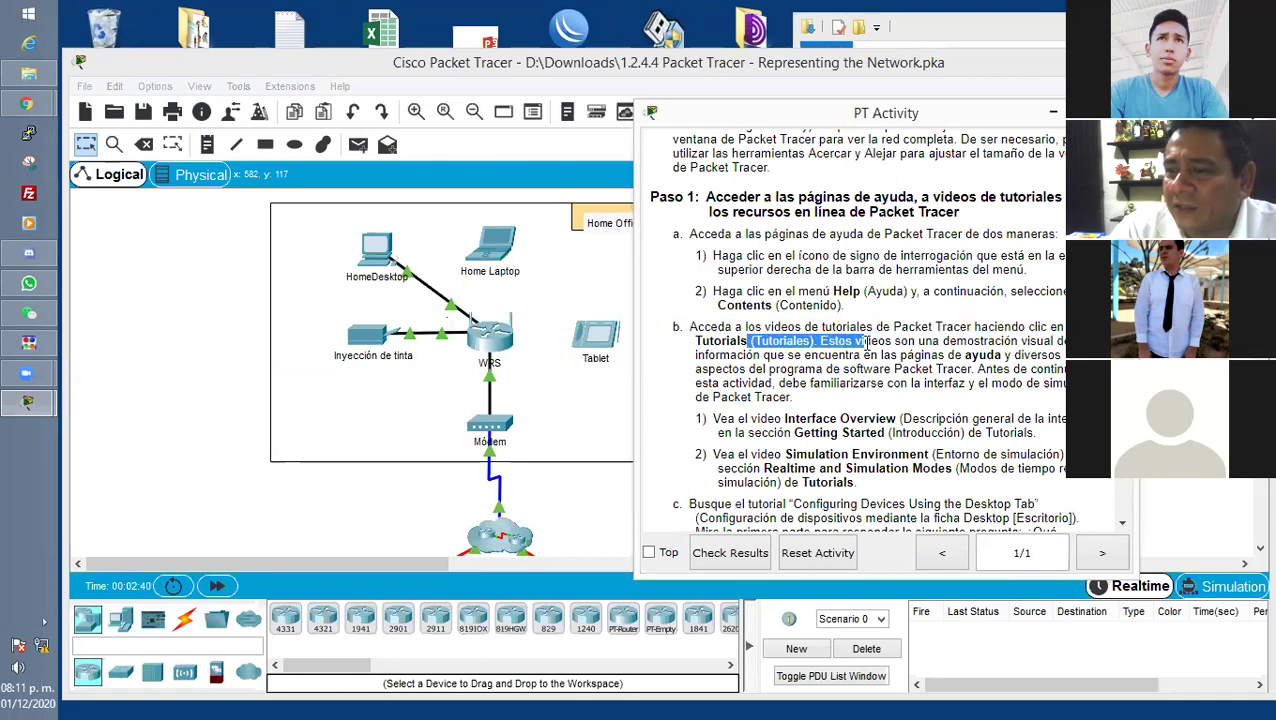
left_click(340, 86)
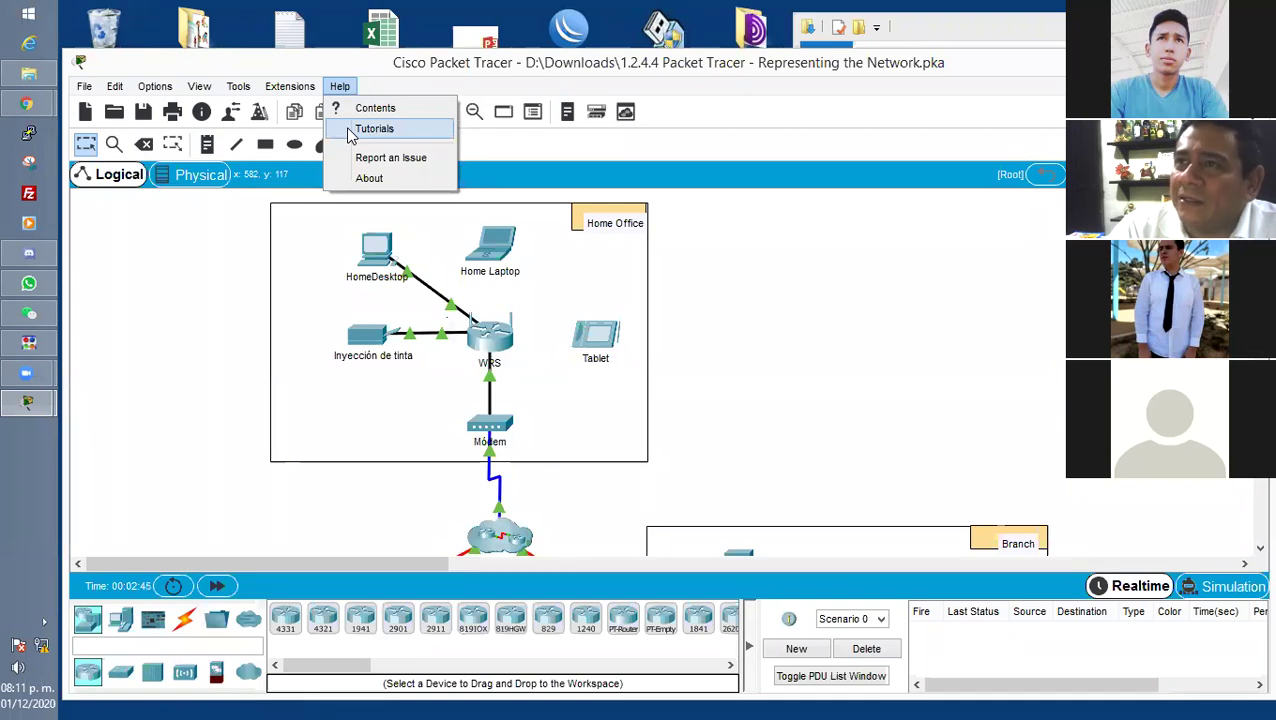
left_click(352, 130)
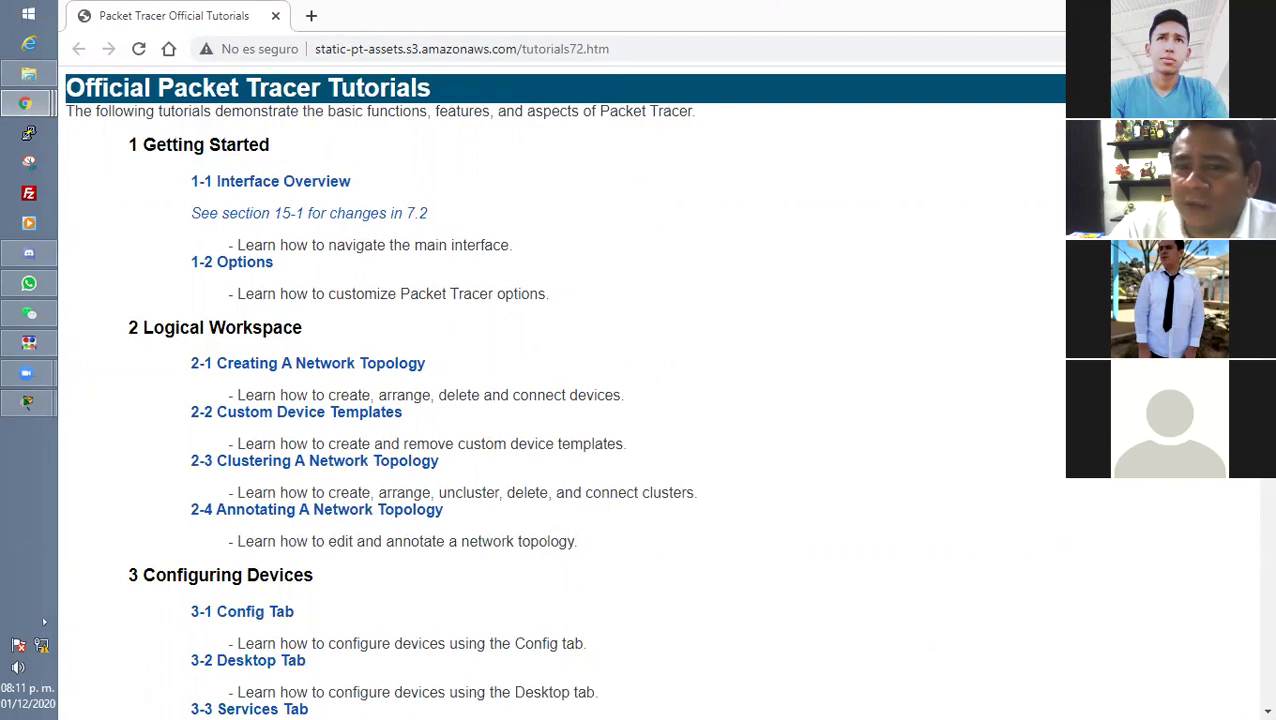
Minimize the Chrome window showing the Official Packet Tracer Tutorials page.
key("super+Down")
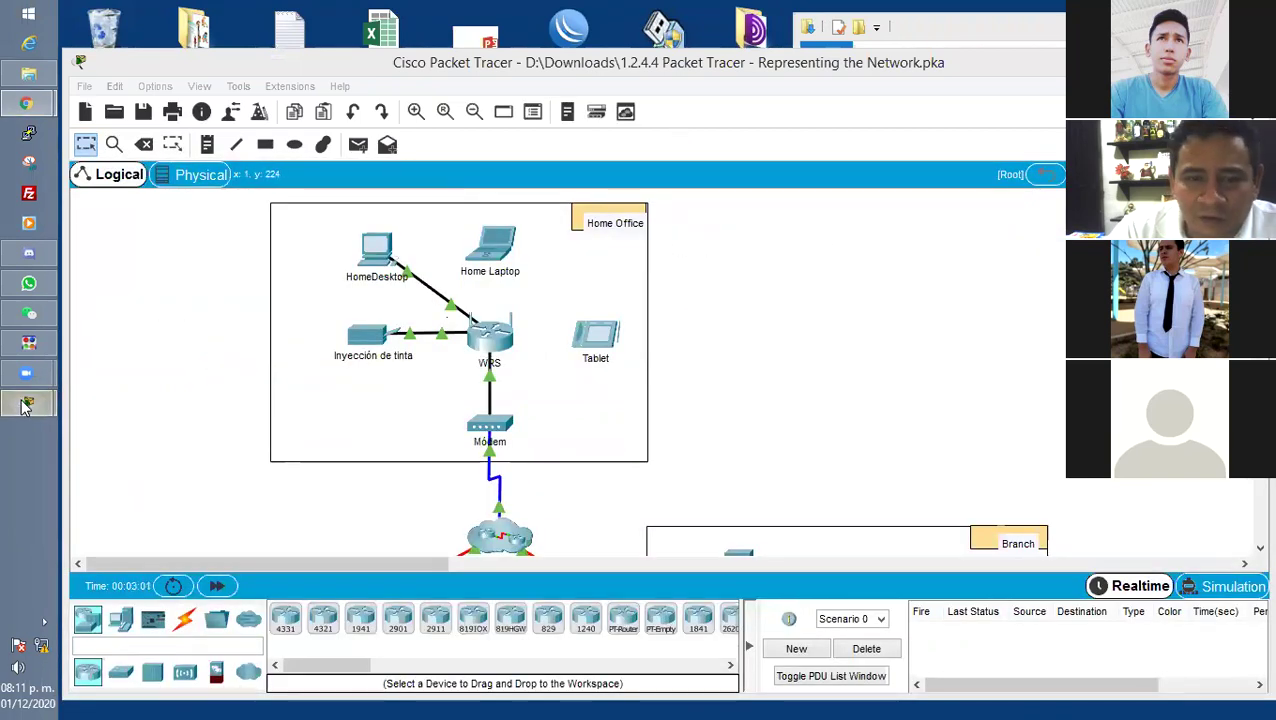
left_click(180, 330)
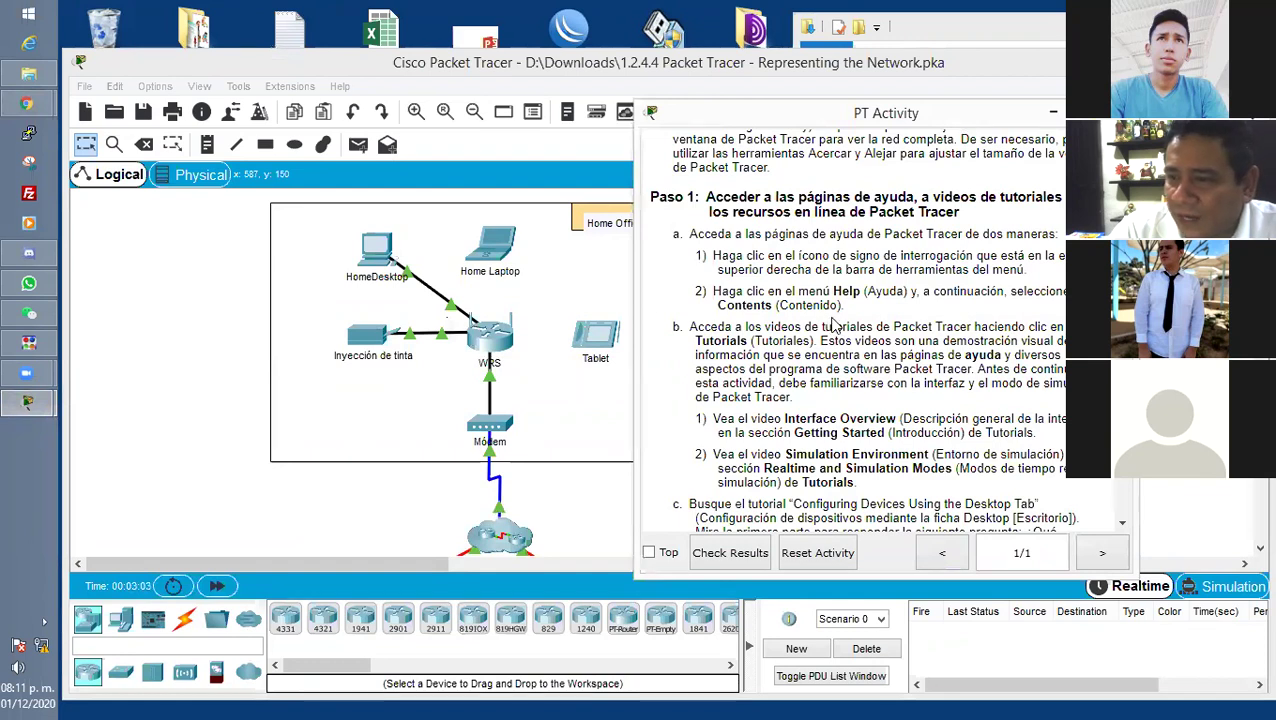
scroll(850, 360, "down", 1)
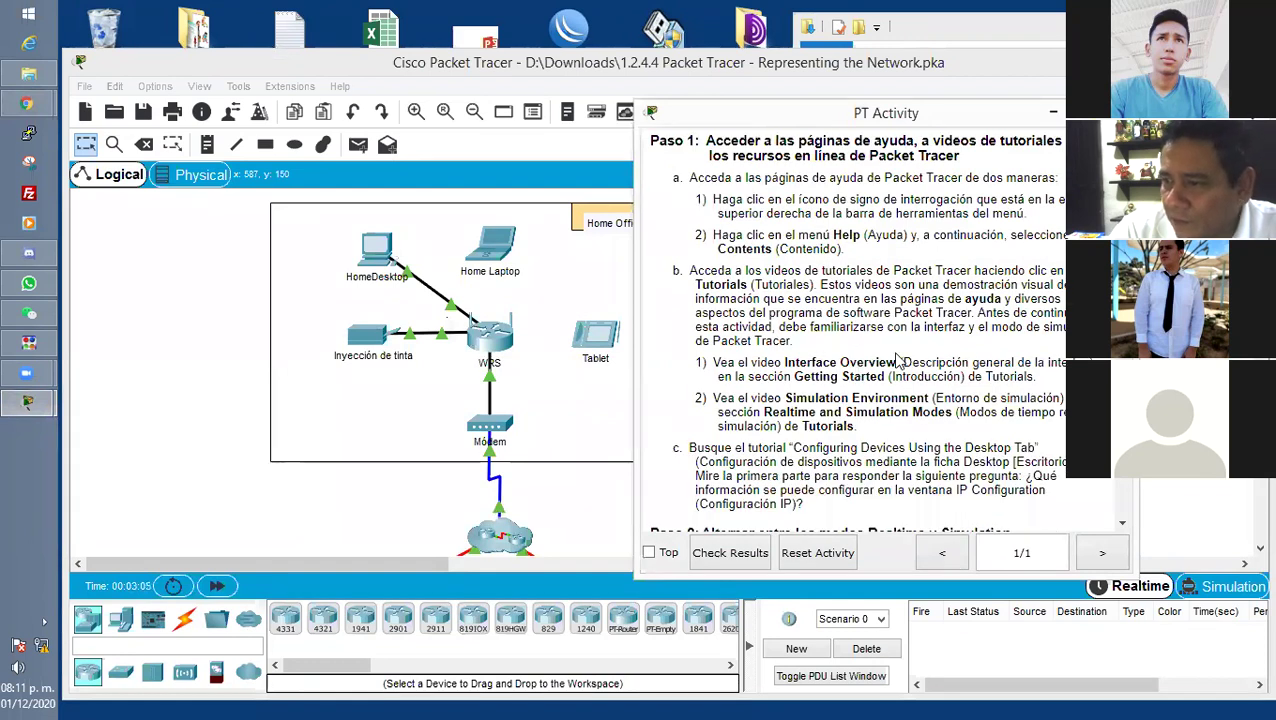
scroll(892, 356, "down", 1)
left_click_drag(713, 306, 1062, 306)
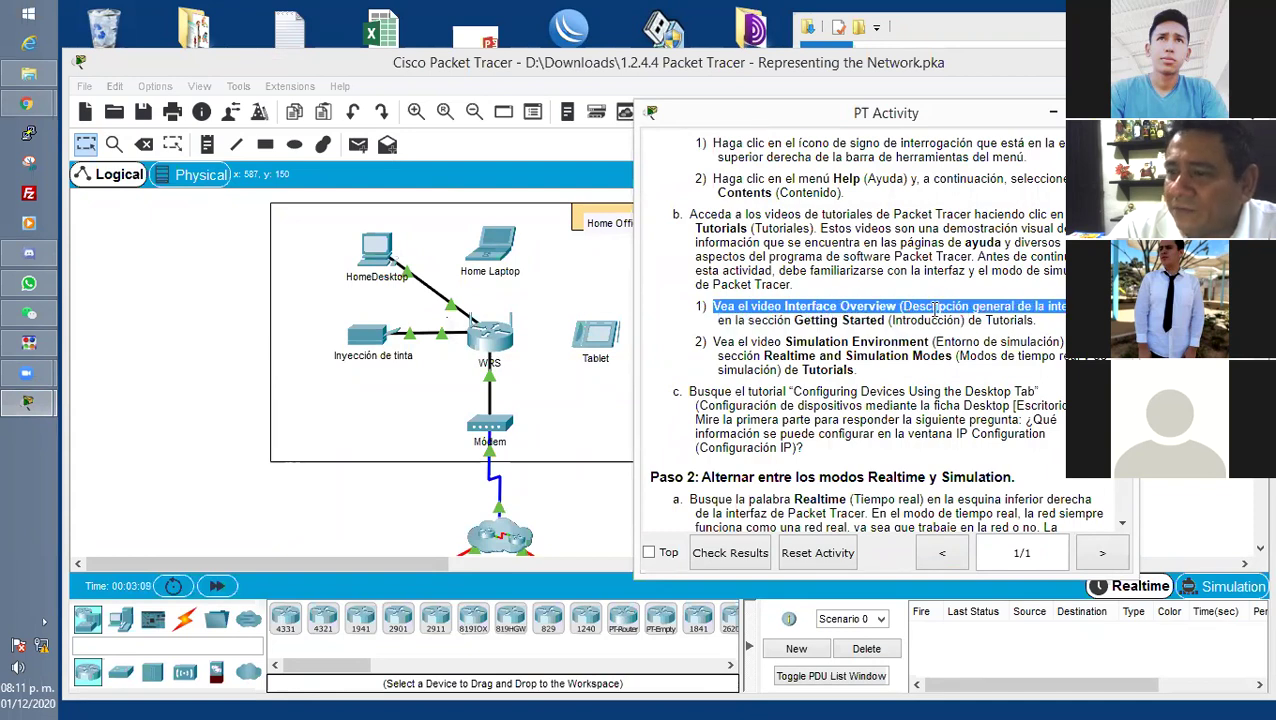
left_click(805, 312)
left_click_drag(783, 308, 895, 305)
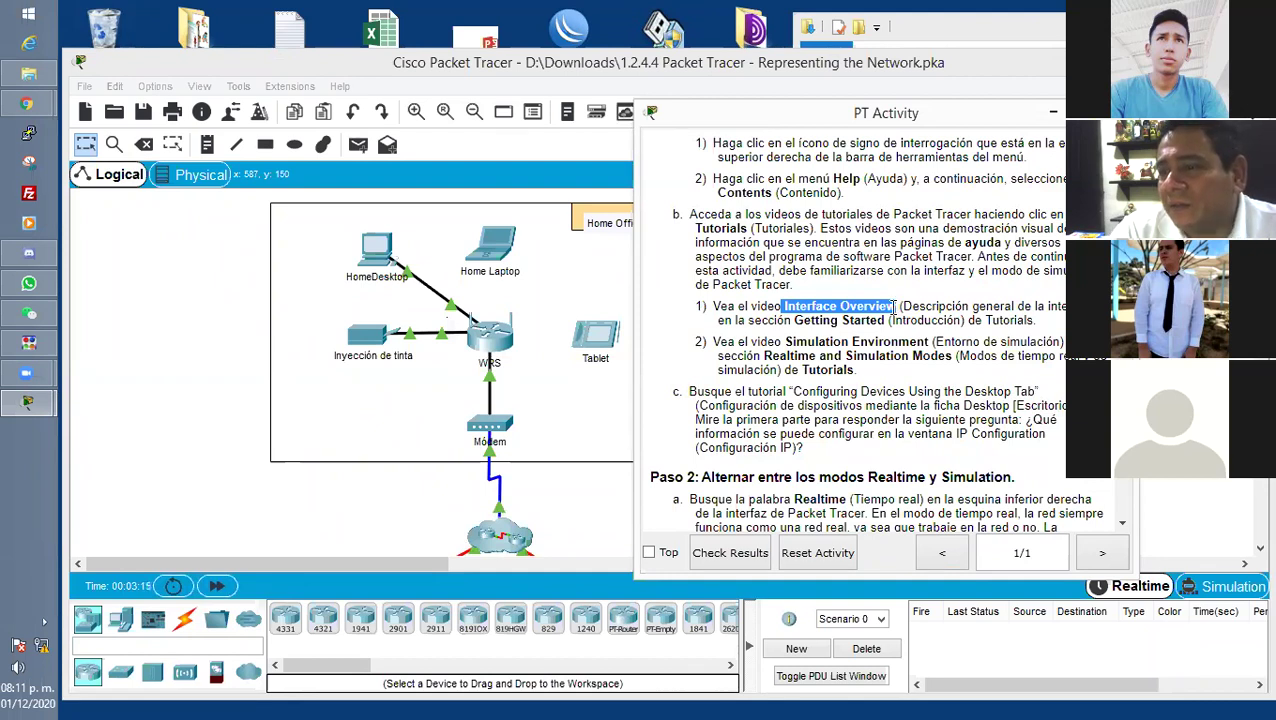
left_click(890, 311)
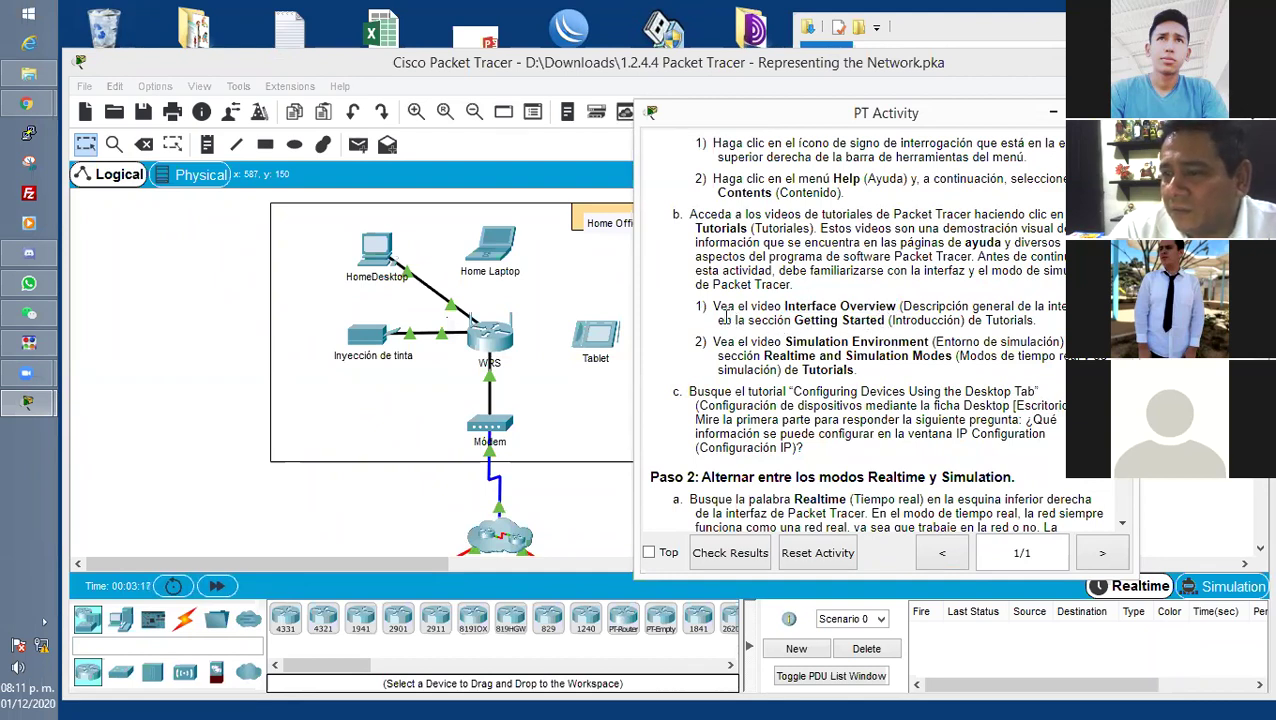
left_click_drag(905, 305, 1066, 306)
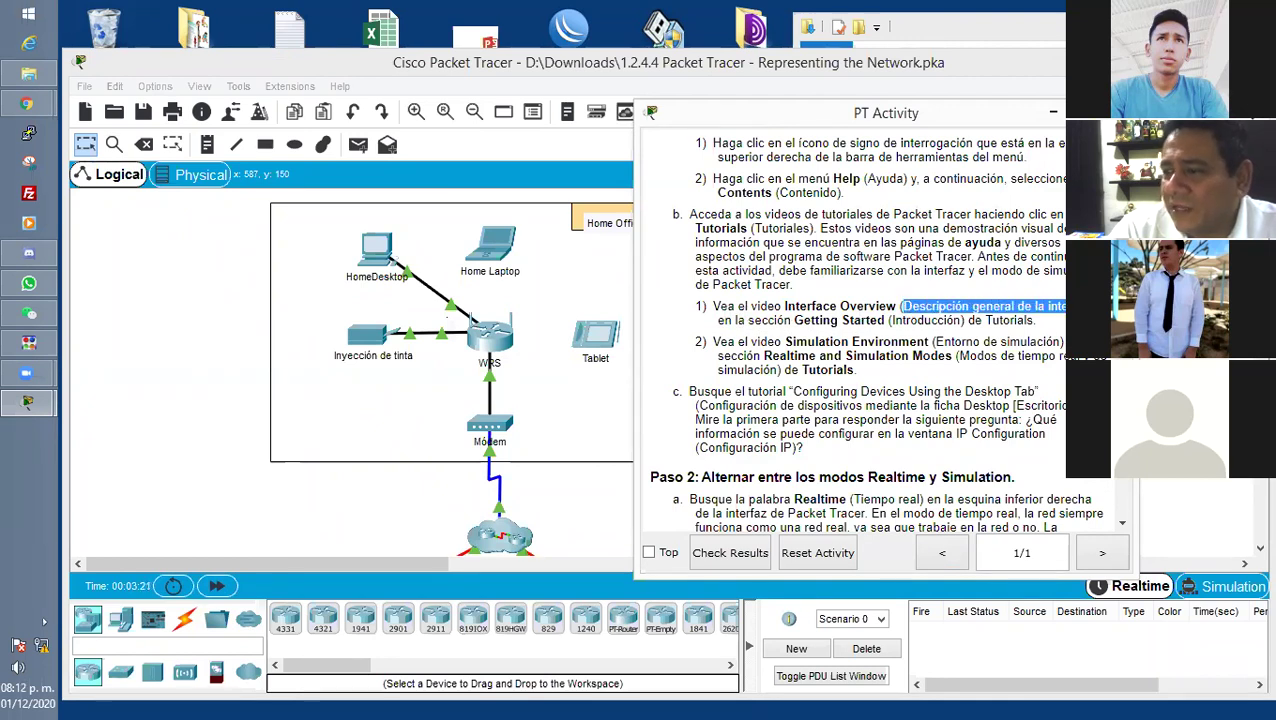
left_click(805, 334)
left_click_drag(715, 321, 1063, 330)
left_click(1065, 329)
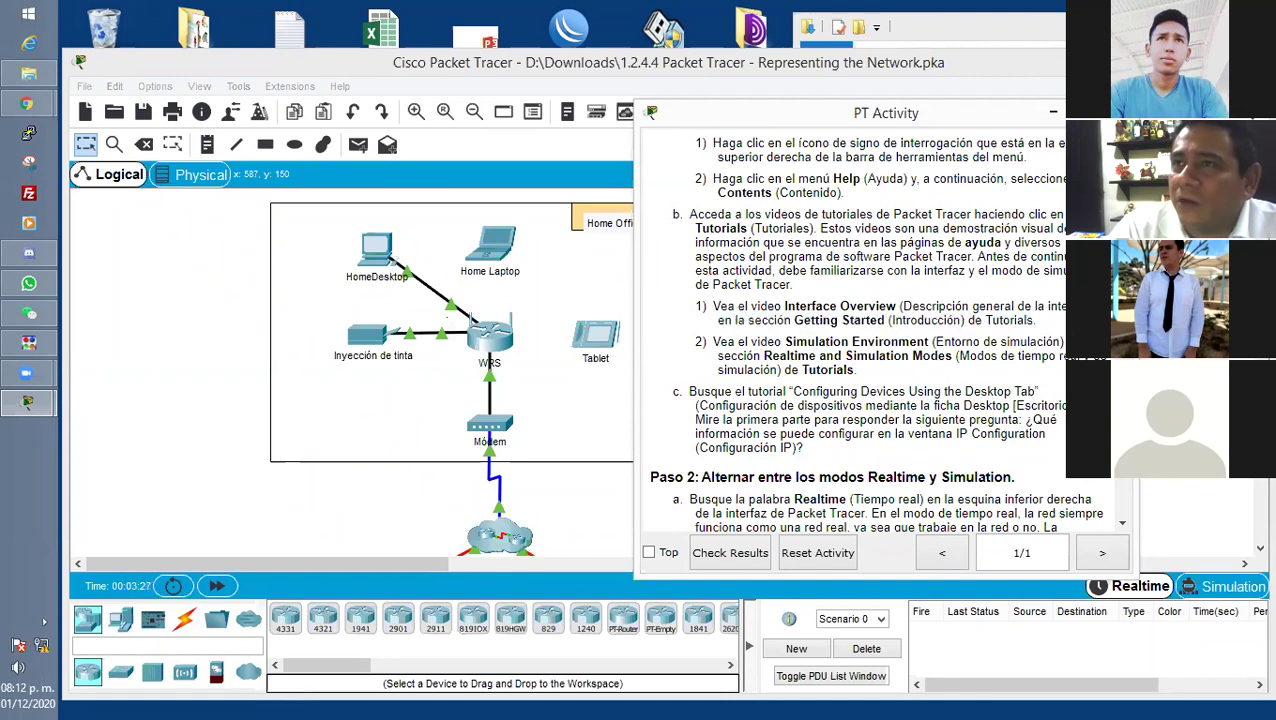
left_click_drag(784, 306, 892, 309)
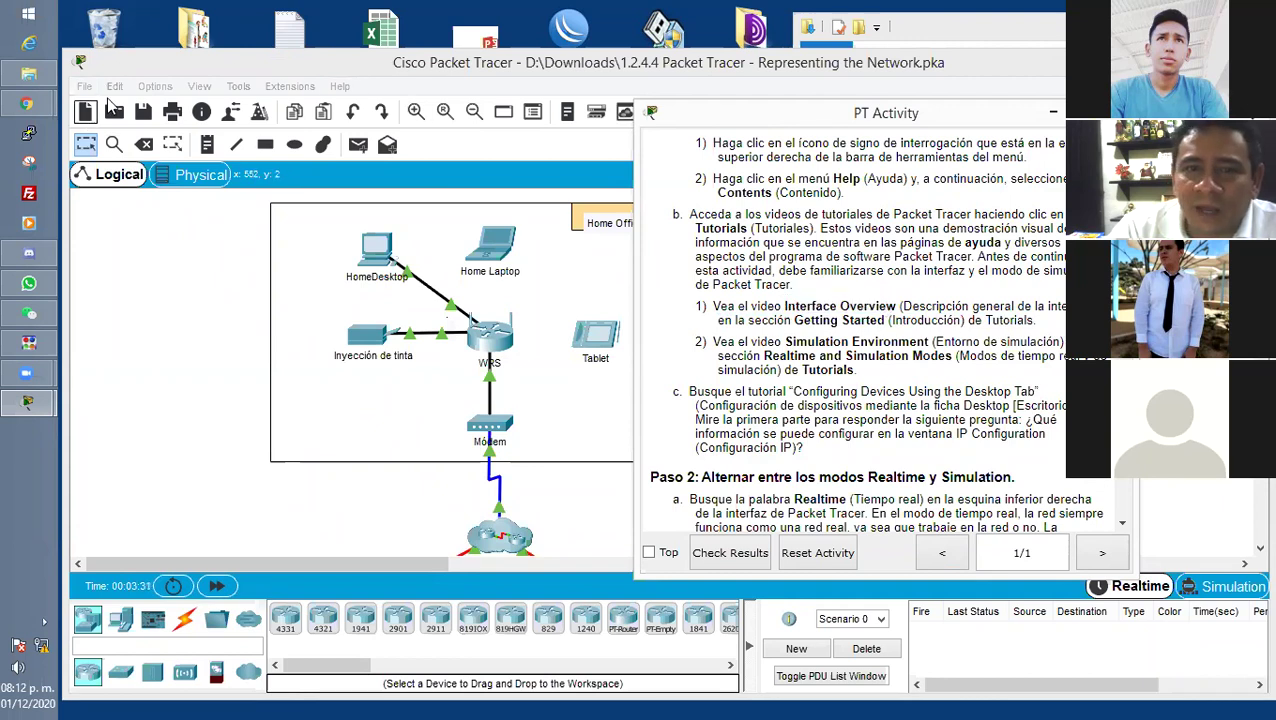
left_click(88, 122)
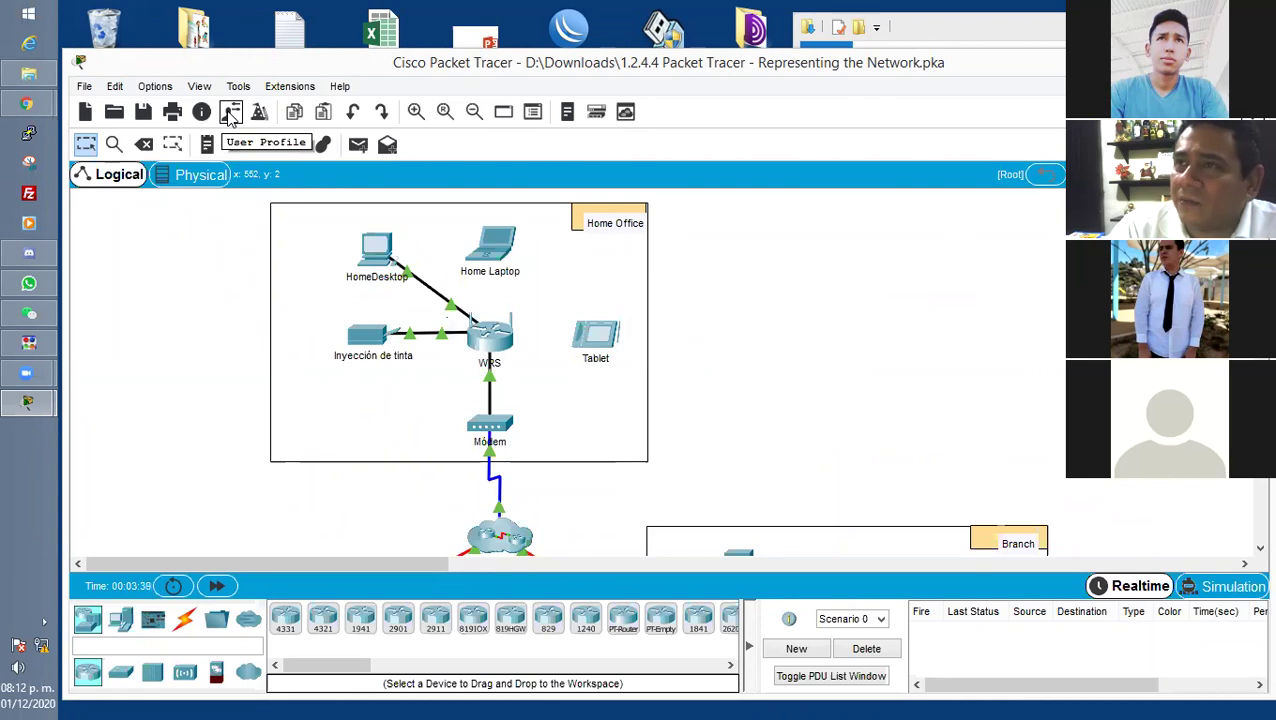
left_click(231, 116)
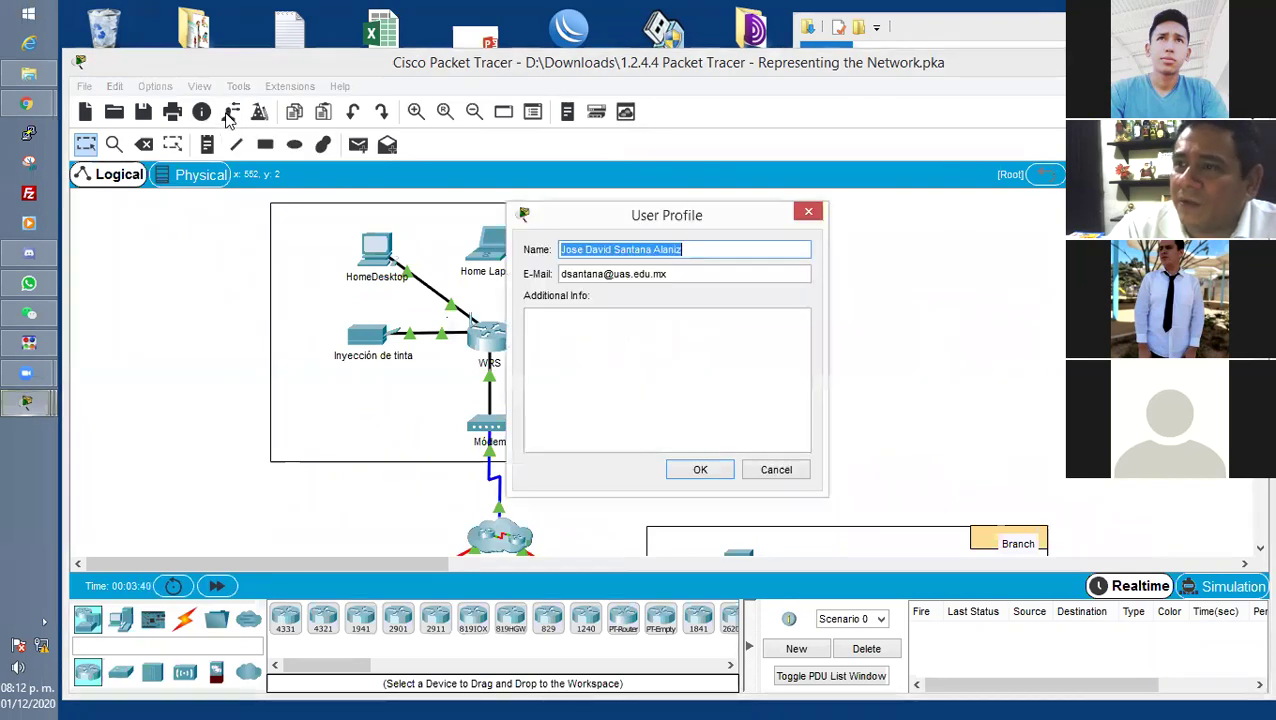
left_click(812, 216)
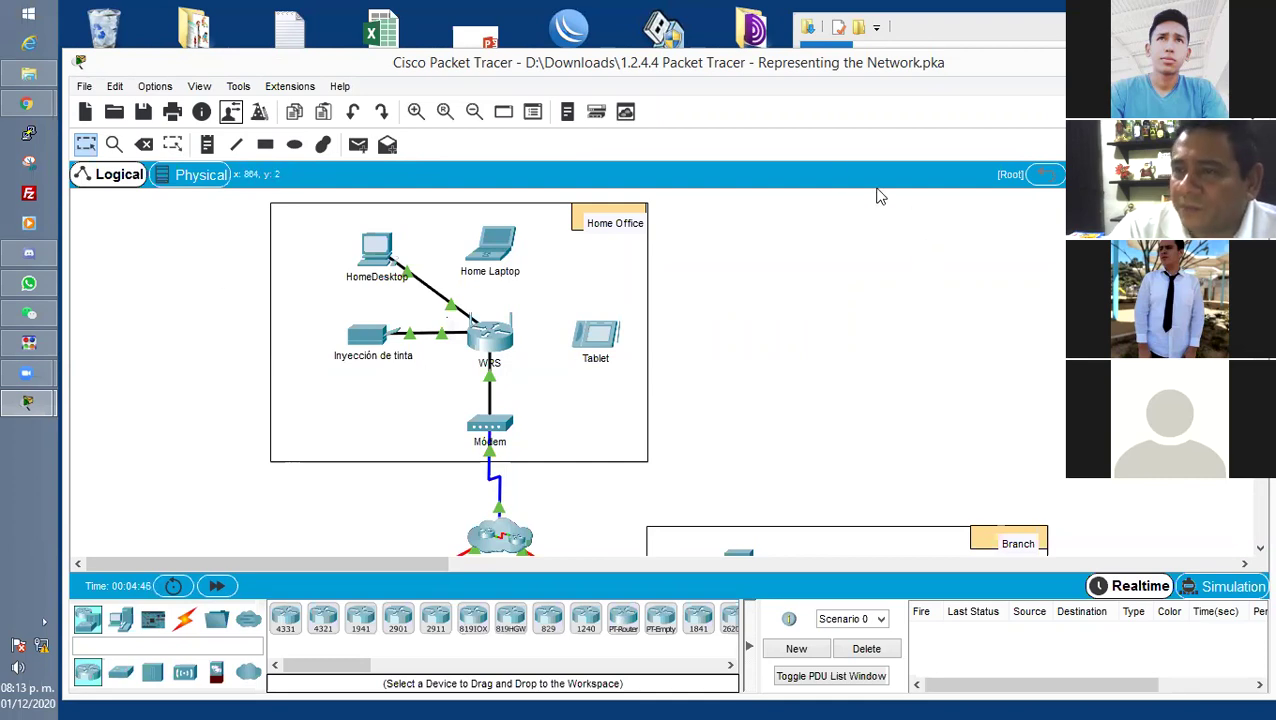
Reopen the instructions and highlight 'Realtime and Simulation Modes' and 'Simulation Environment'.
left_click(28, 401)
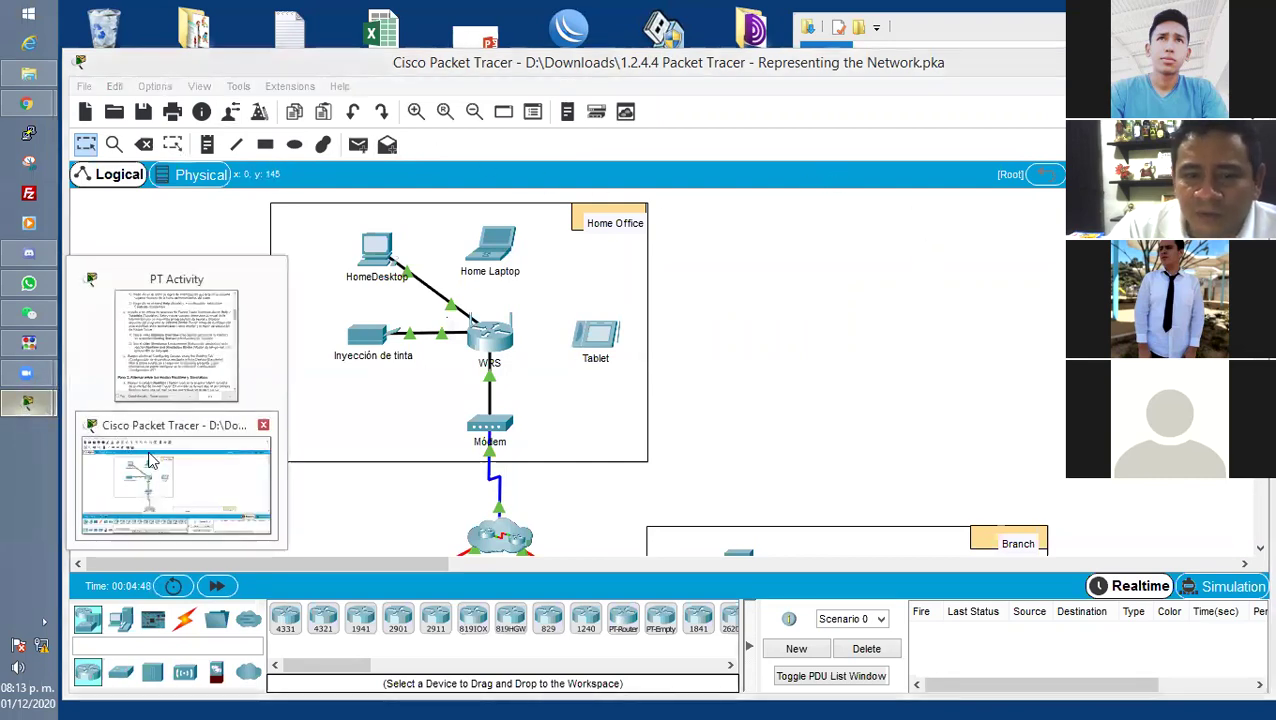
left_click(270, 346)
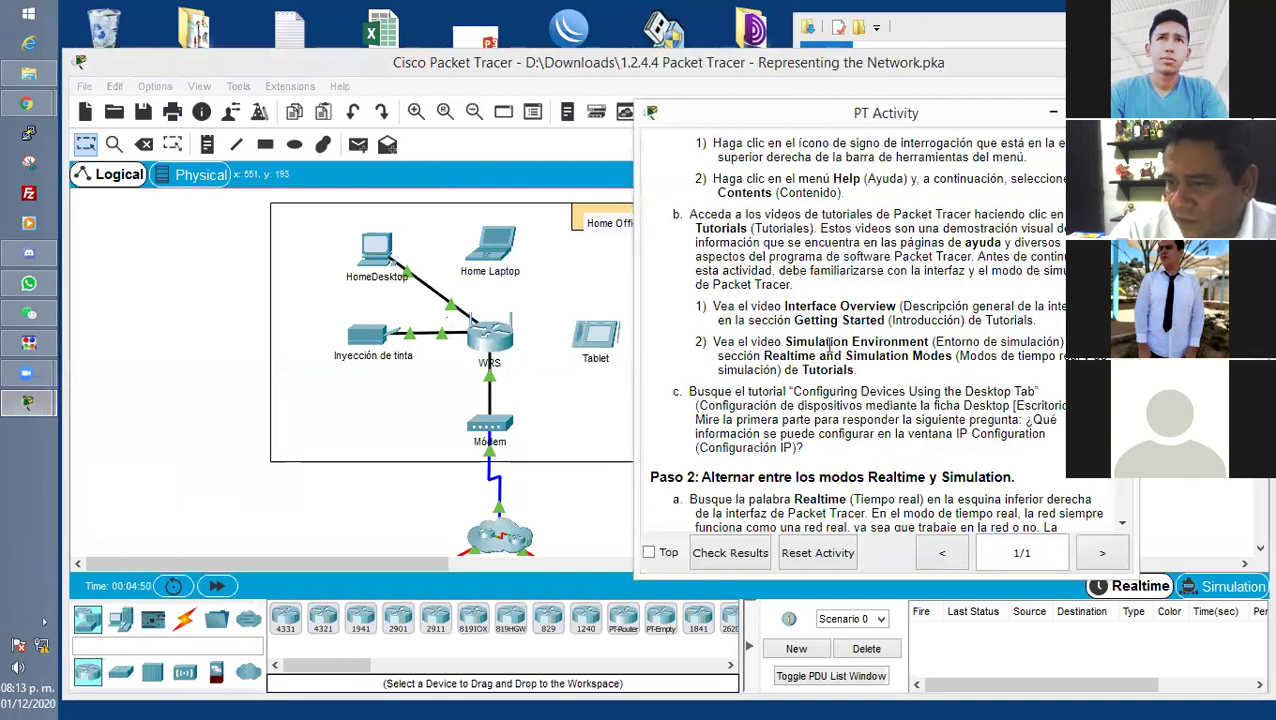
scroll(762, 345, "down", 1)
left_click_drag(714, 285, 904, 318)
left_click(904, 318)
left_click_drag(763, 299, 916, 300)
left_click_drag(785, 285, 936, 286)
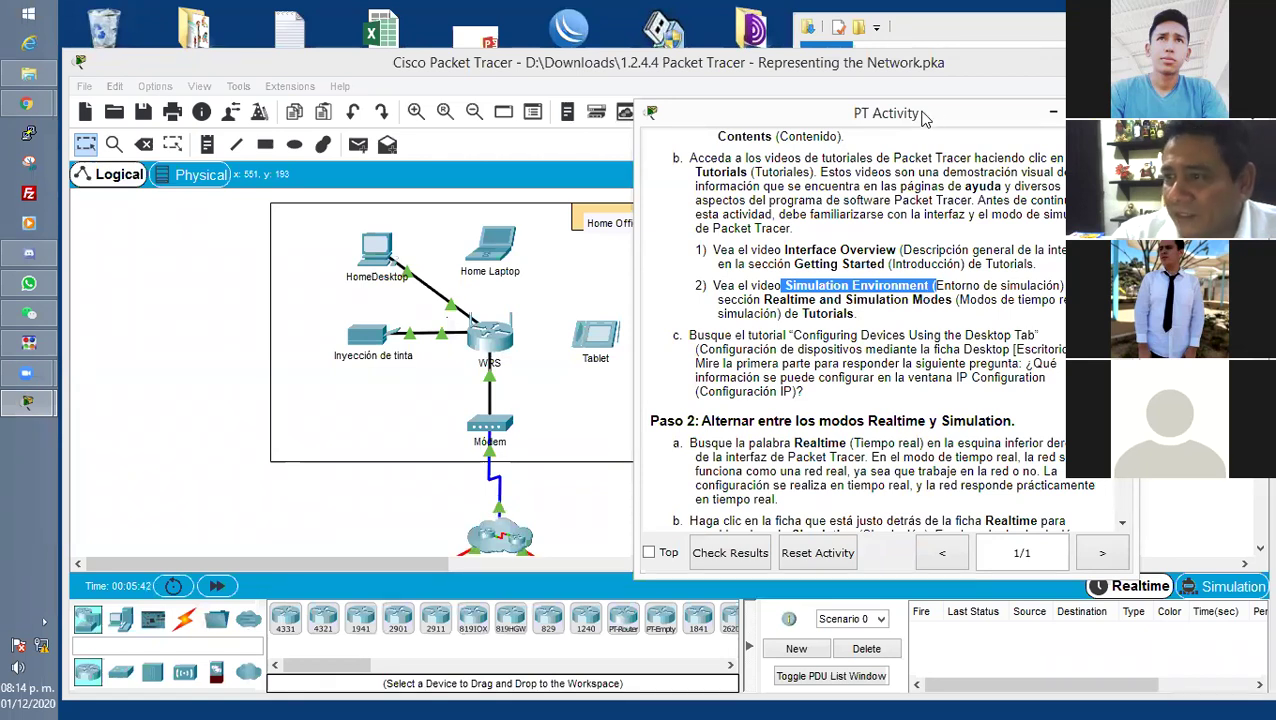
Move the activity instructions aside and bring the Representing the Network topology to the front.
left_click_drag(926, 116, 953, 69)
left_click(1066, 594)
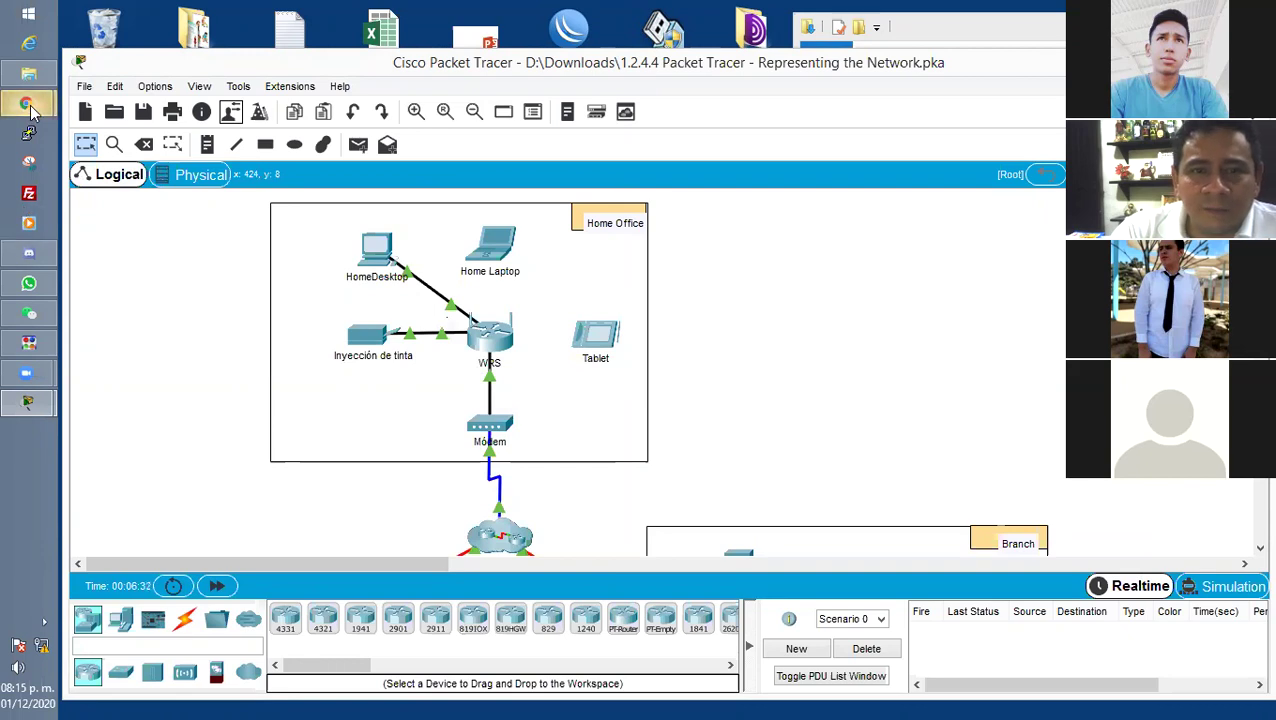
Bring the PT Activity instructions forward and highlight the opening of step c.
mouse_move(28, 103)
mouse_move(28, 402)
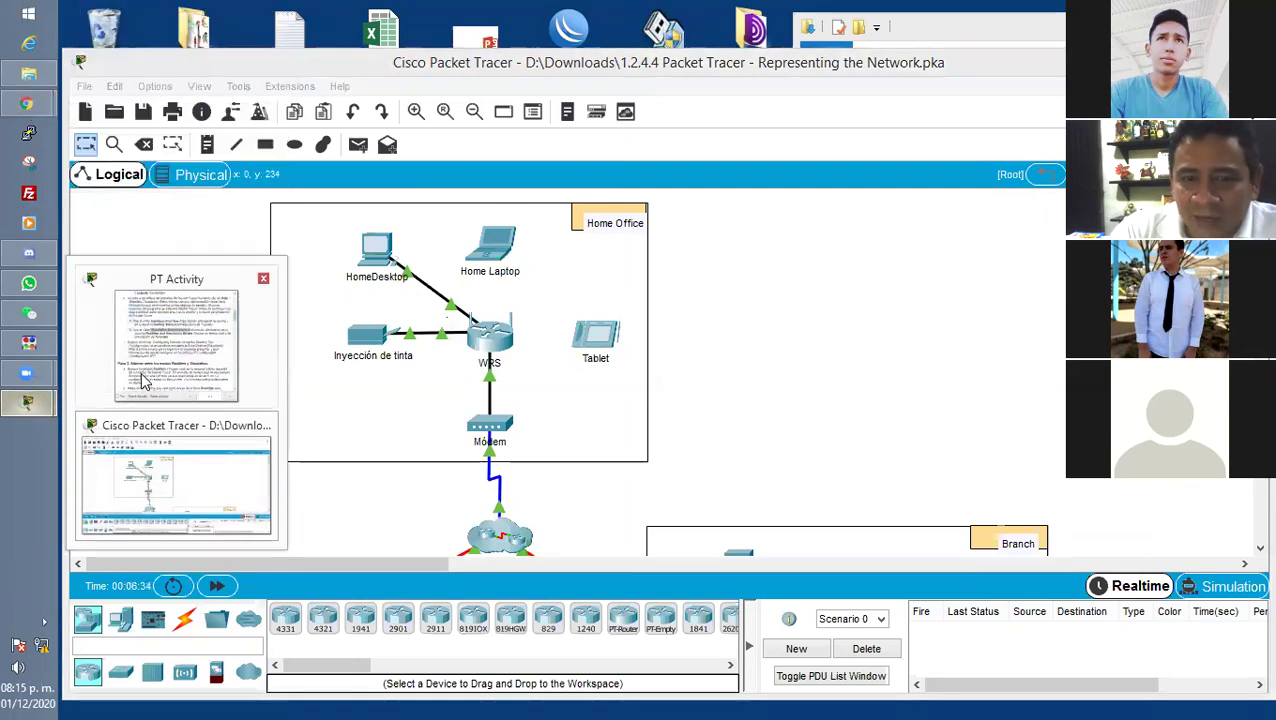
left_click(183, 330)
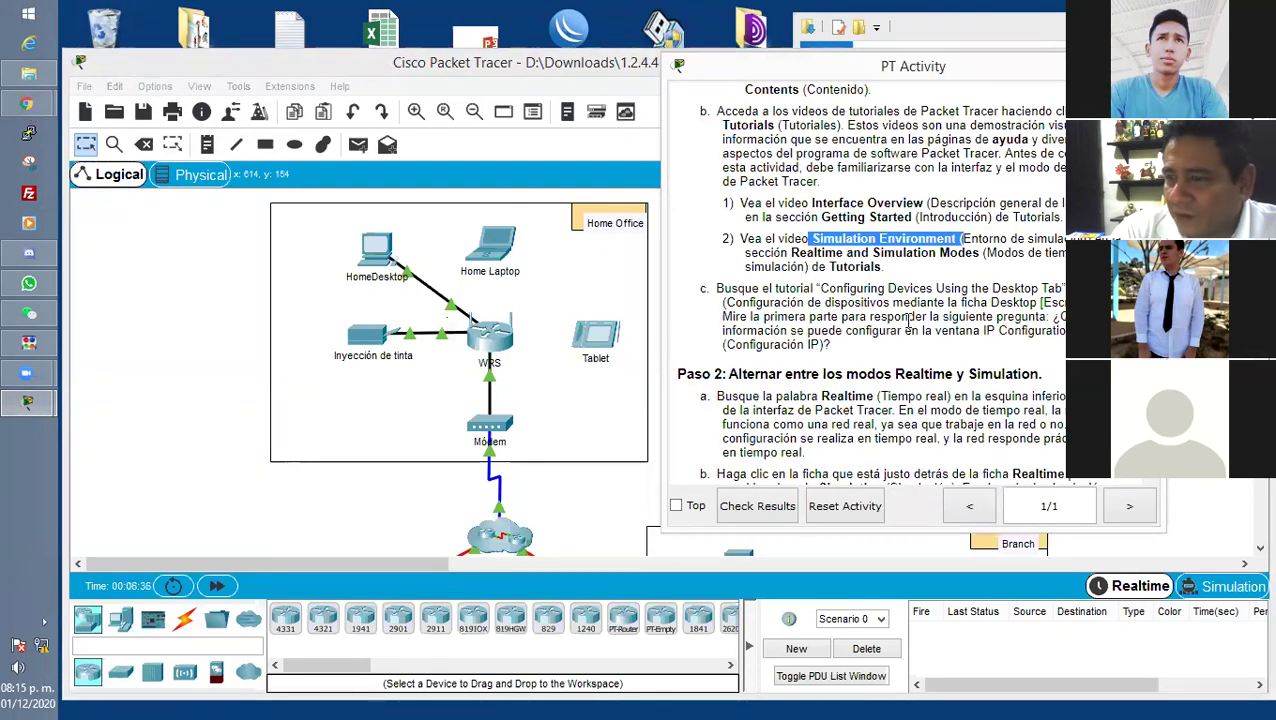
left_click_drag(715, 288, 898, 287)
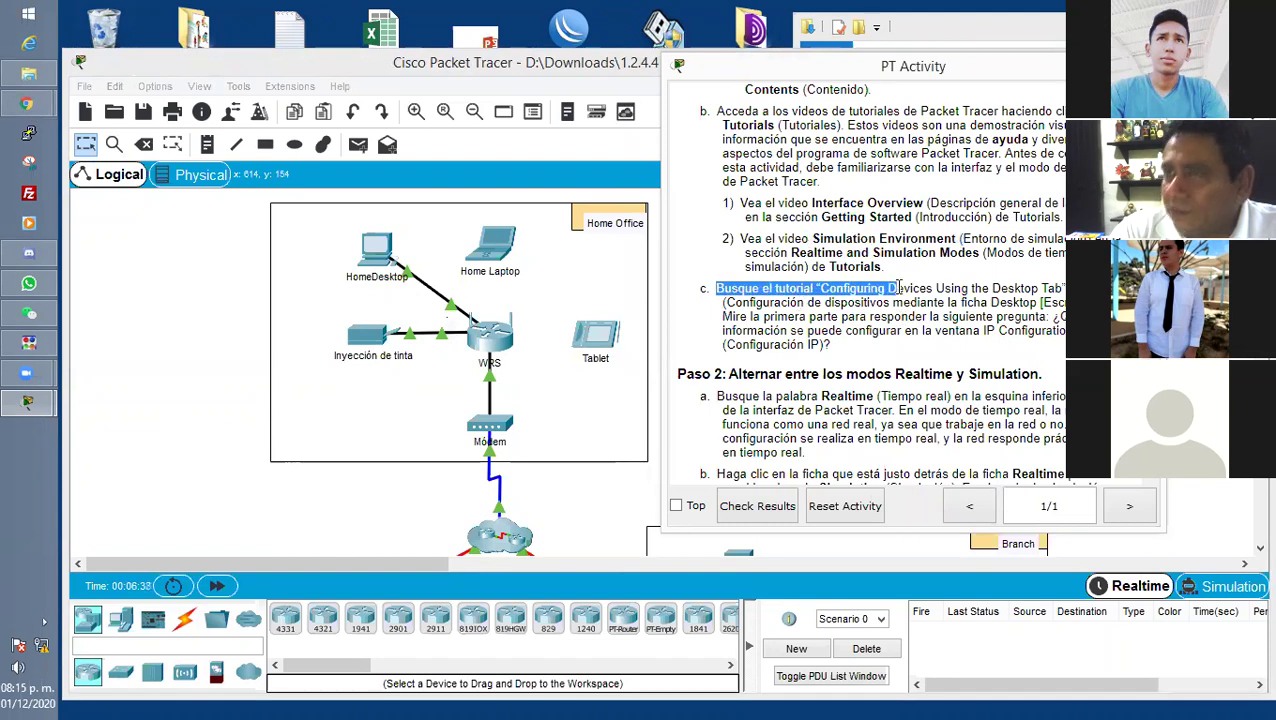
left_click_drag(726, 288, 930, 288)
left_click(950, 286)
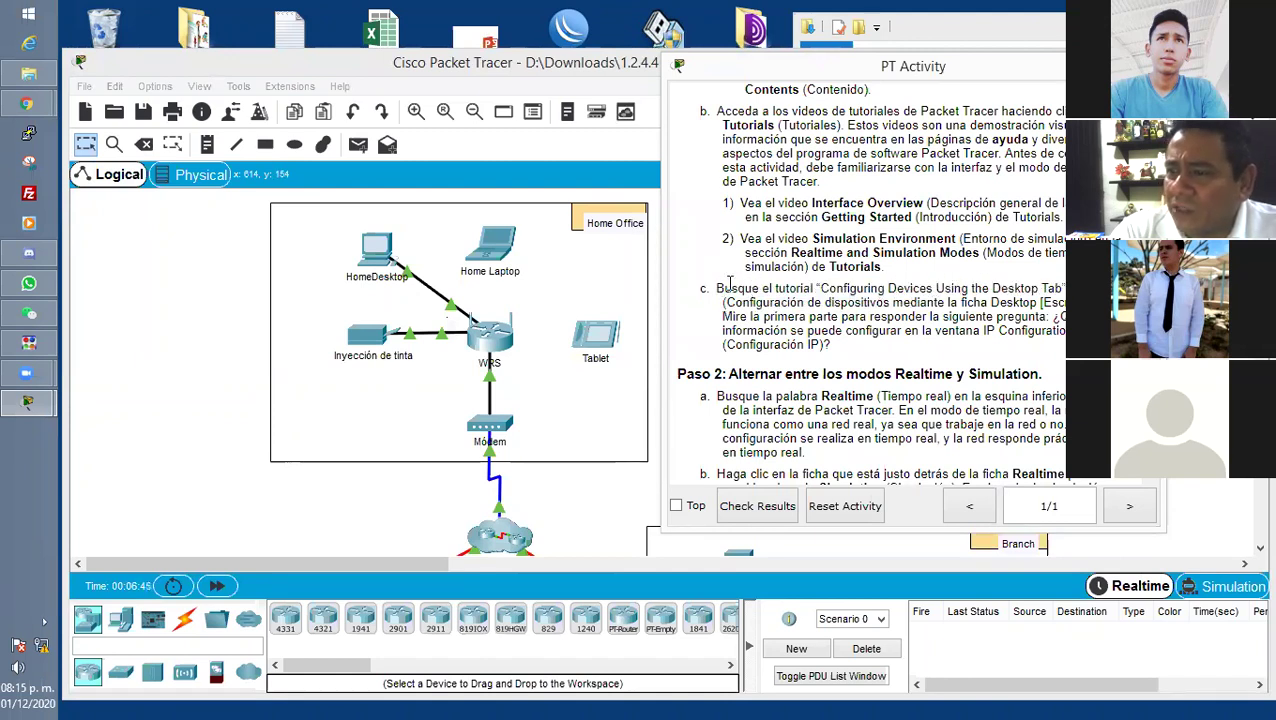
Highlight the Configuring Devices Using the Desktop Tab tutorial title and its Spanish translation.
left_click_drag(862, 288, 1064, 288)
left_click_drag(820, 288, 985, 294)
left_click(945, 296)
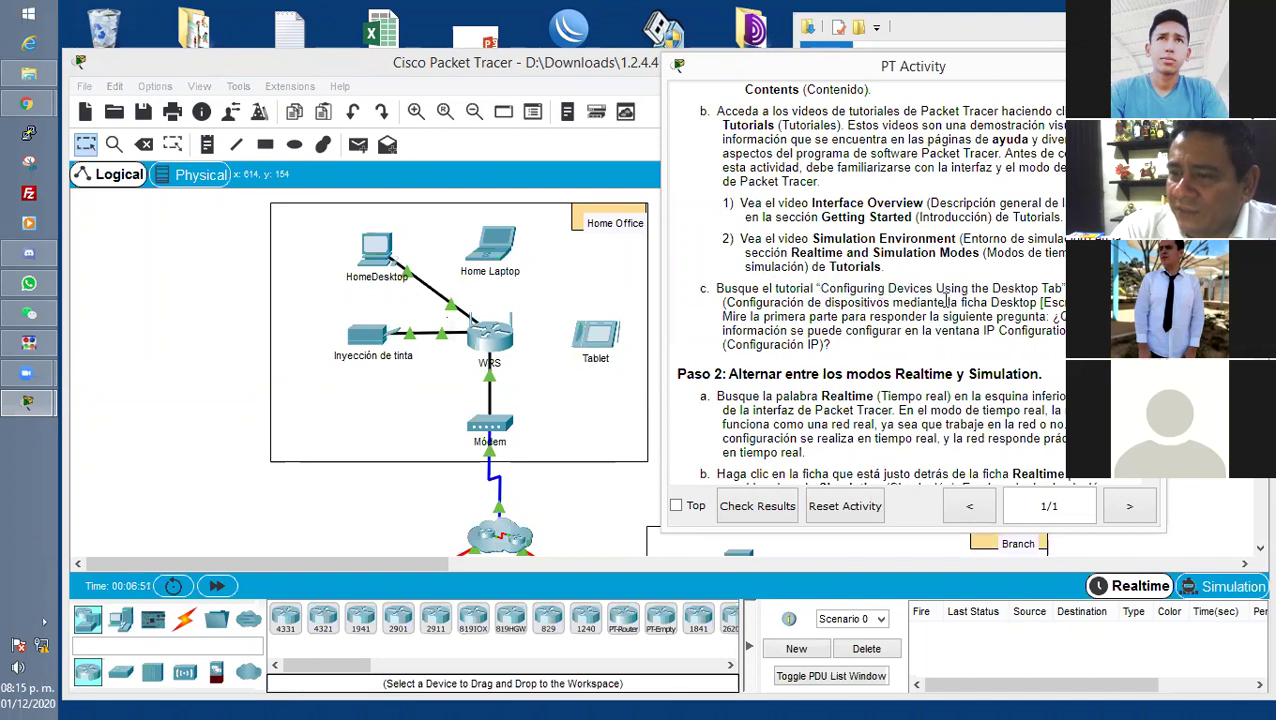
left_click_drag(724, 302, 992, 305)
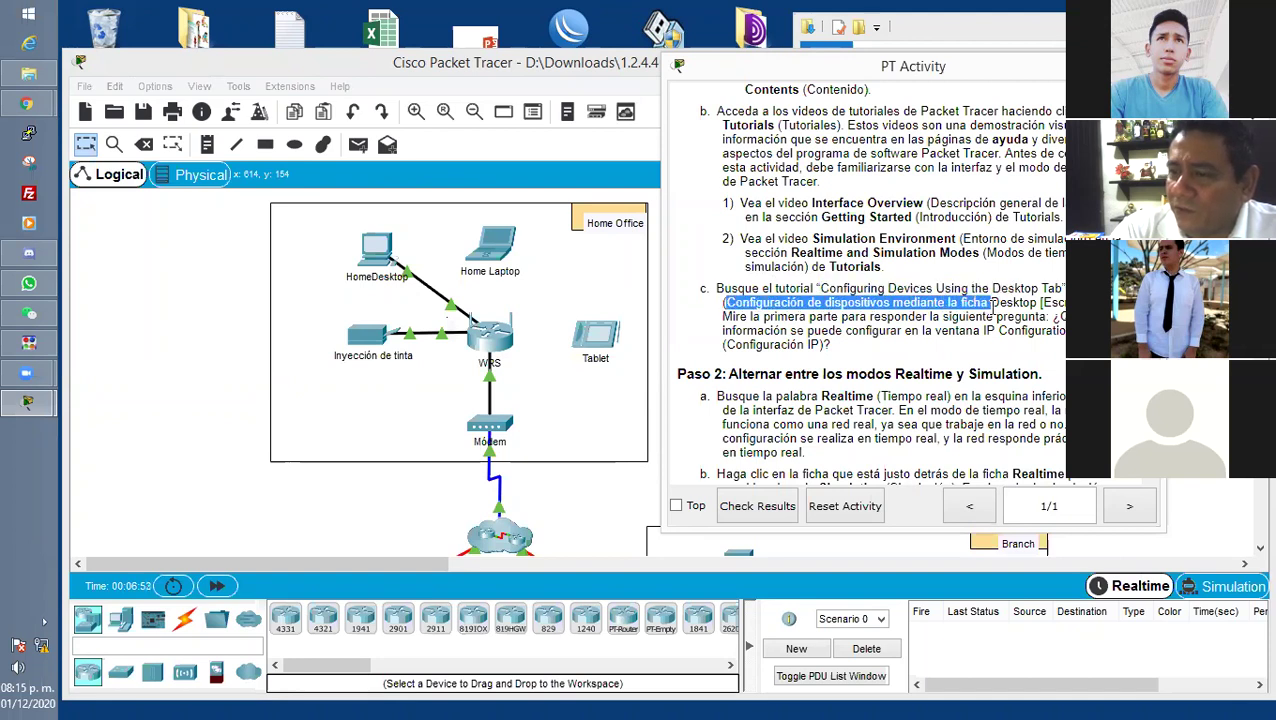
left_click(955, 304)
Highlight the watch-first-part line, the IP Configuration question and the Configuración IP term.
left_click_drag(723, 316, 1064, 316)
left_click(911, 330)
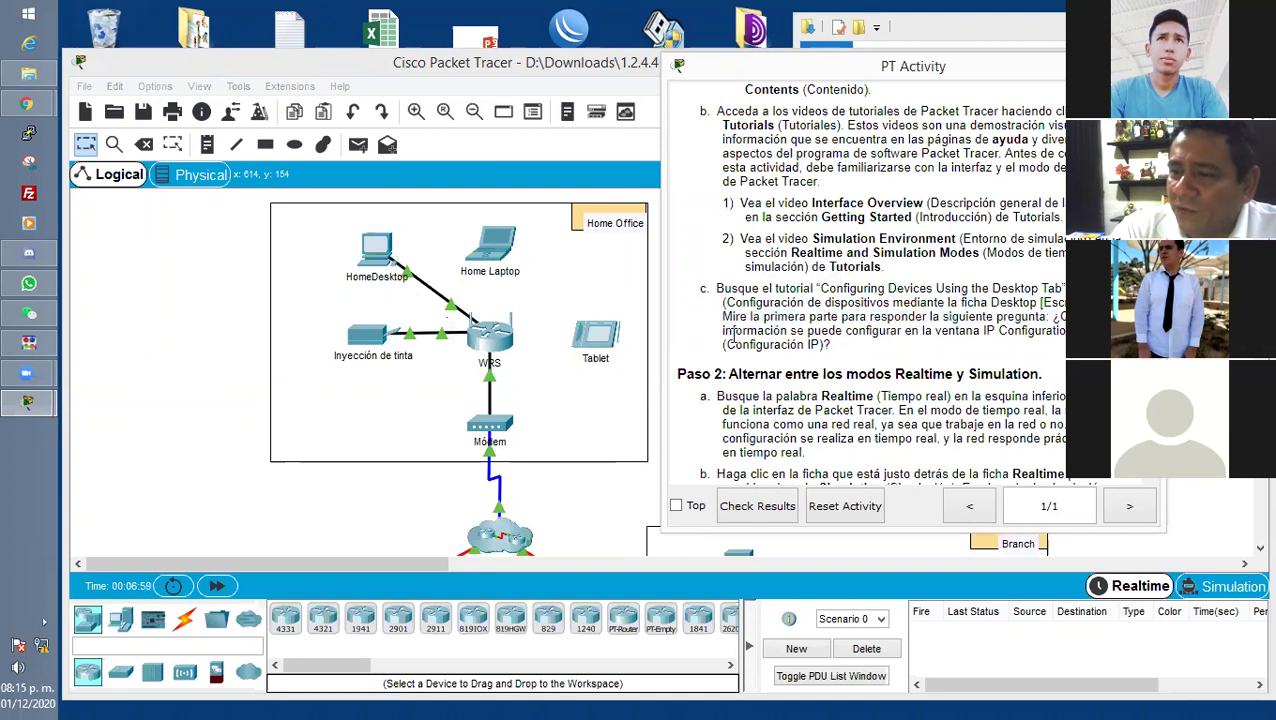
left_click_drag(724, 330, 1064, 330)
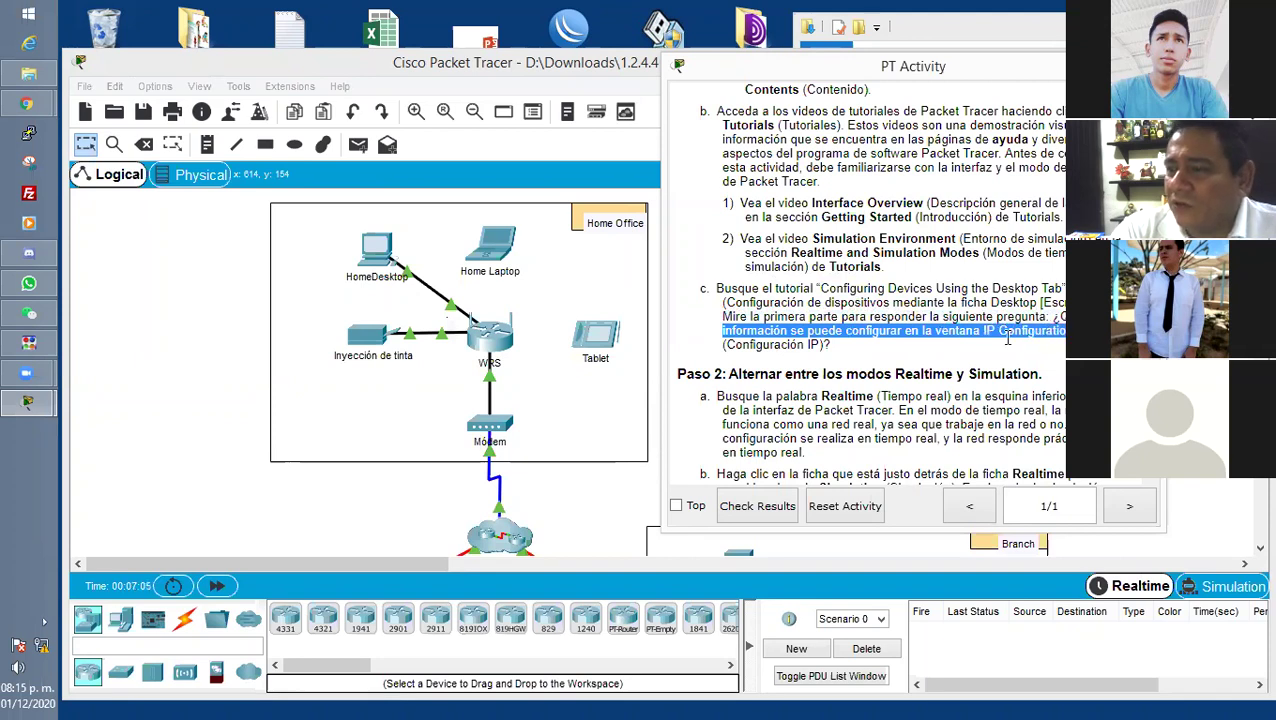
left_click(976, 349)
left_click_drag(726, 344, 817, 345)
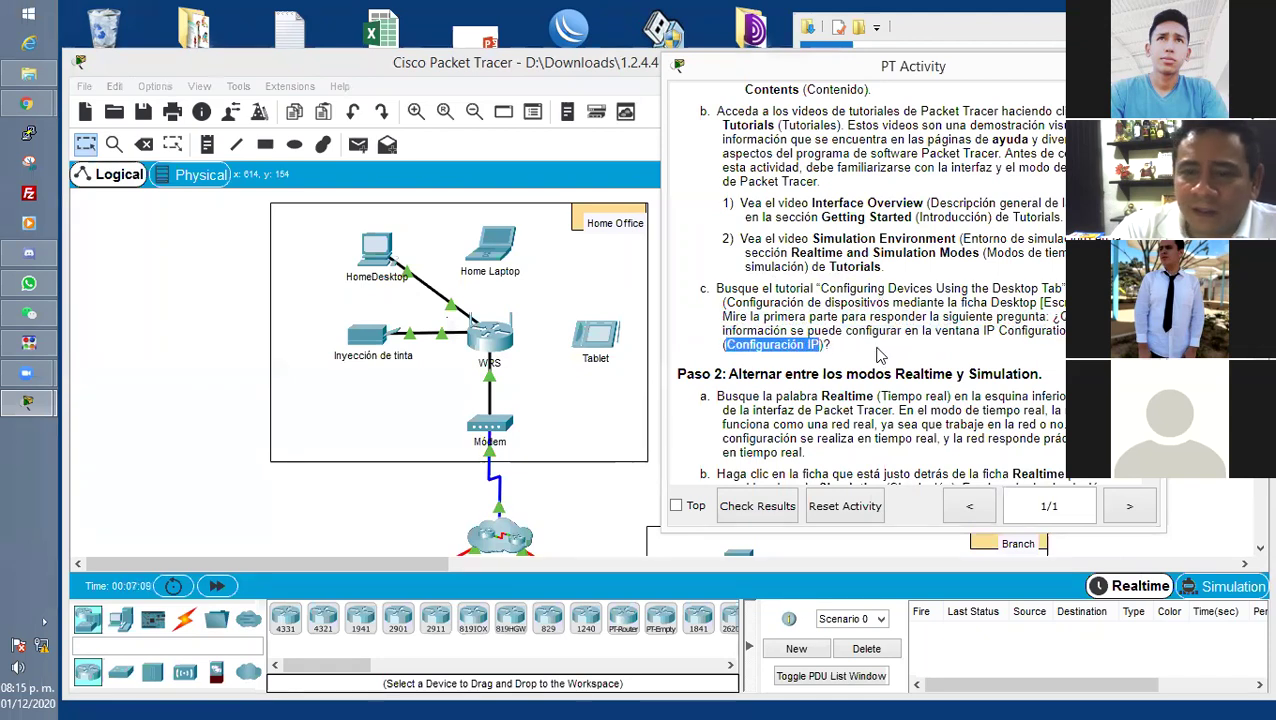
left_click(878, 355)
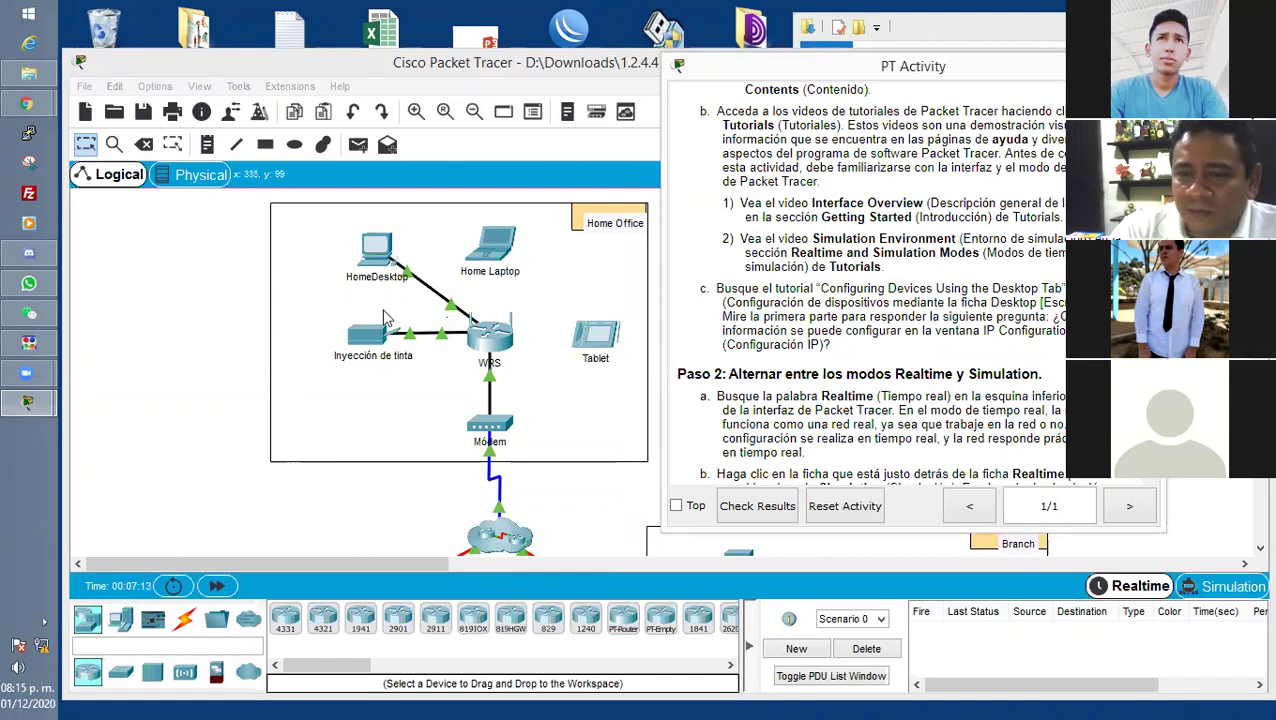
View HomeDesktop's Config global settings (gateway 192.168.0.1, DNS 64.100.8.8), then close its window.
left_click(207, 305)
scroll(480, 285, "down", 1)
scroll(480, 285, "down", 3)
scroll(404, 262, "up", 4)
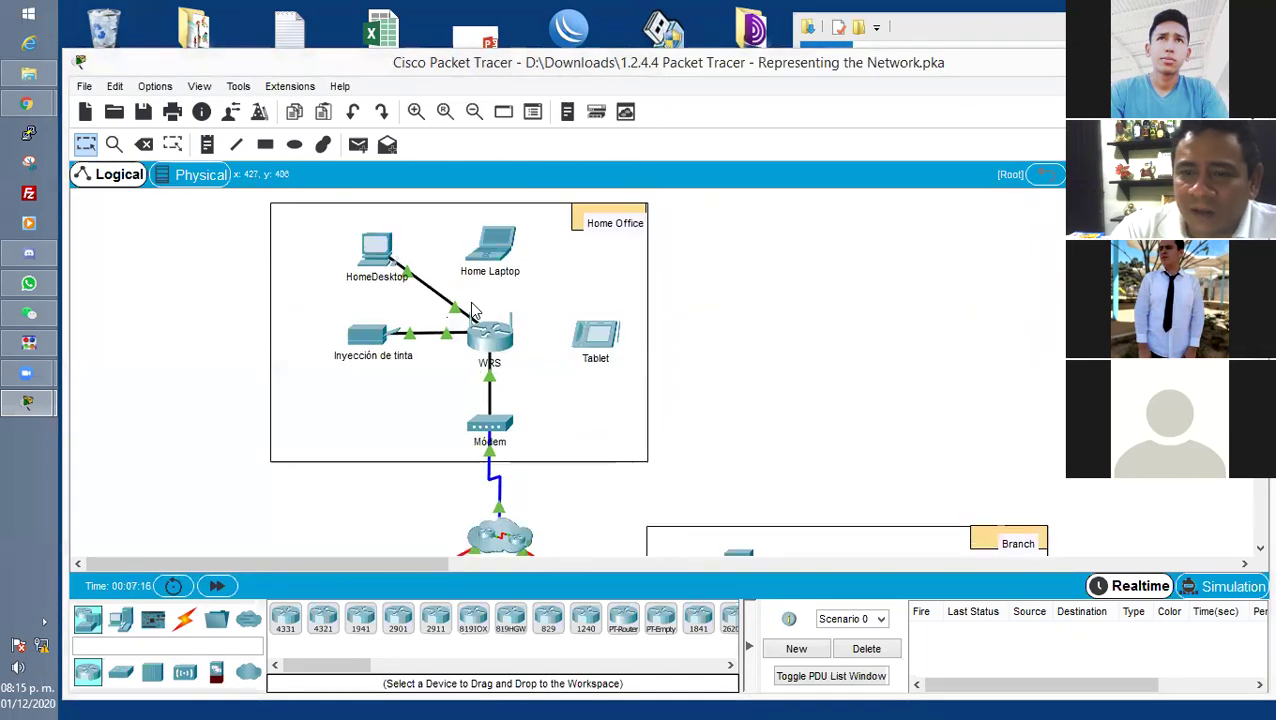
left_click(378, 250)
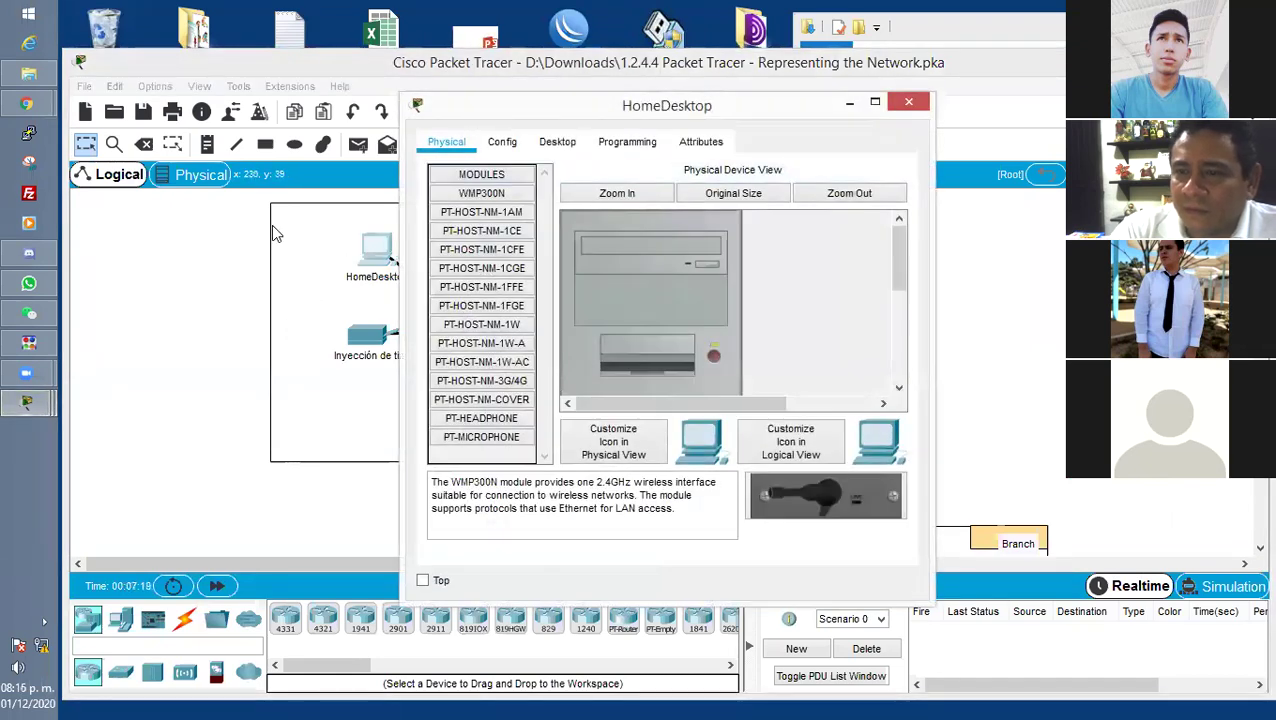
left_click(500, 142)
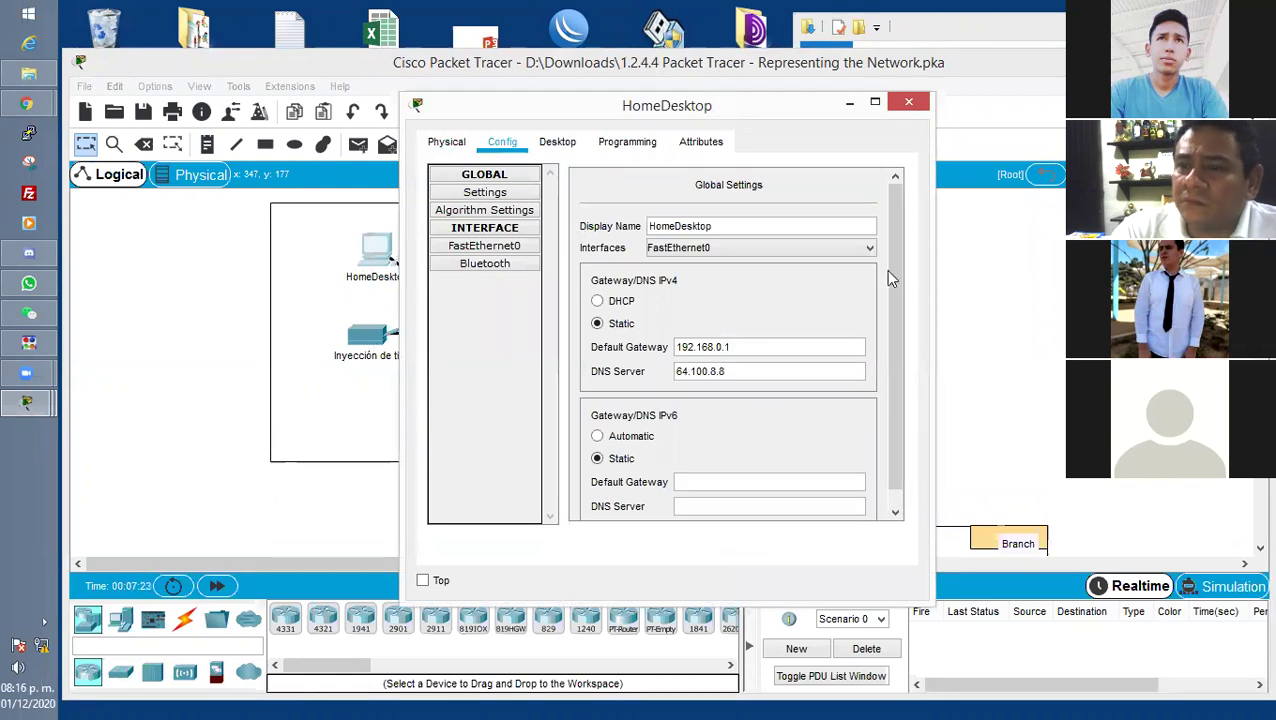
left_click(908, 102)
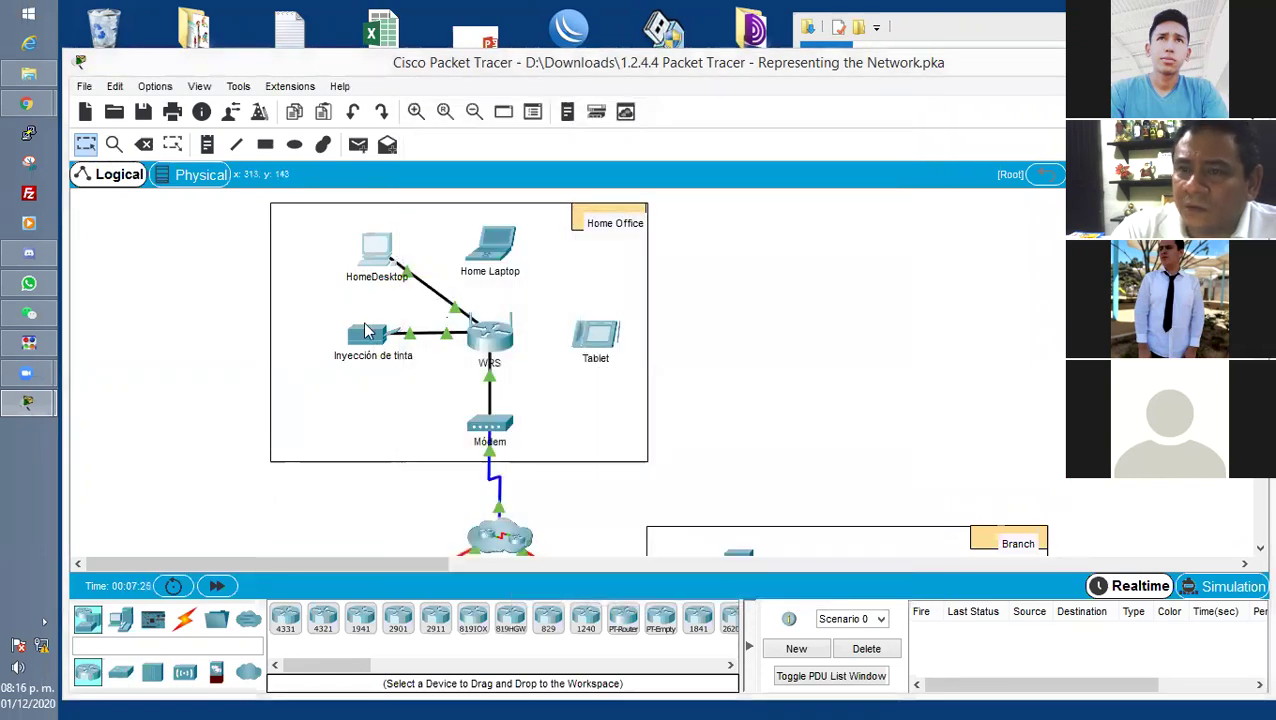
Scroll over the Central and Branch networks and bring the PT Activity instructions back.
scroll(175, 385, "down", 3)
scroll(171, 386, "down", 7)
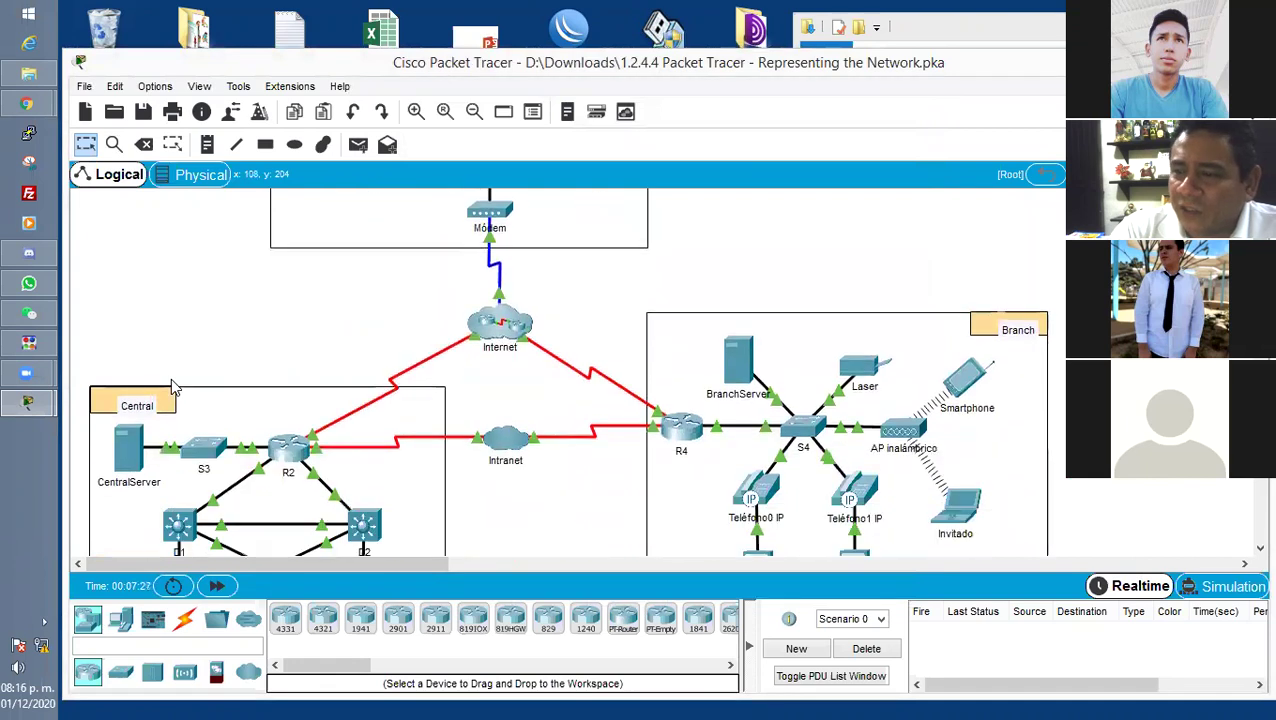
scroll(172, 384, "up", 8)
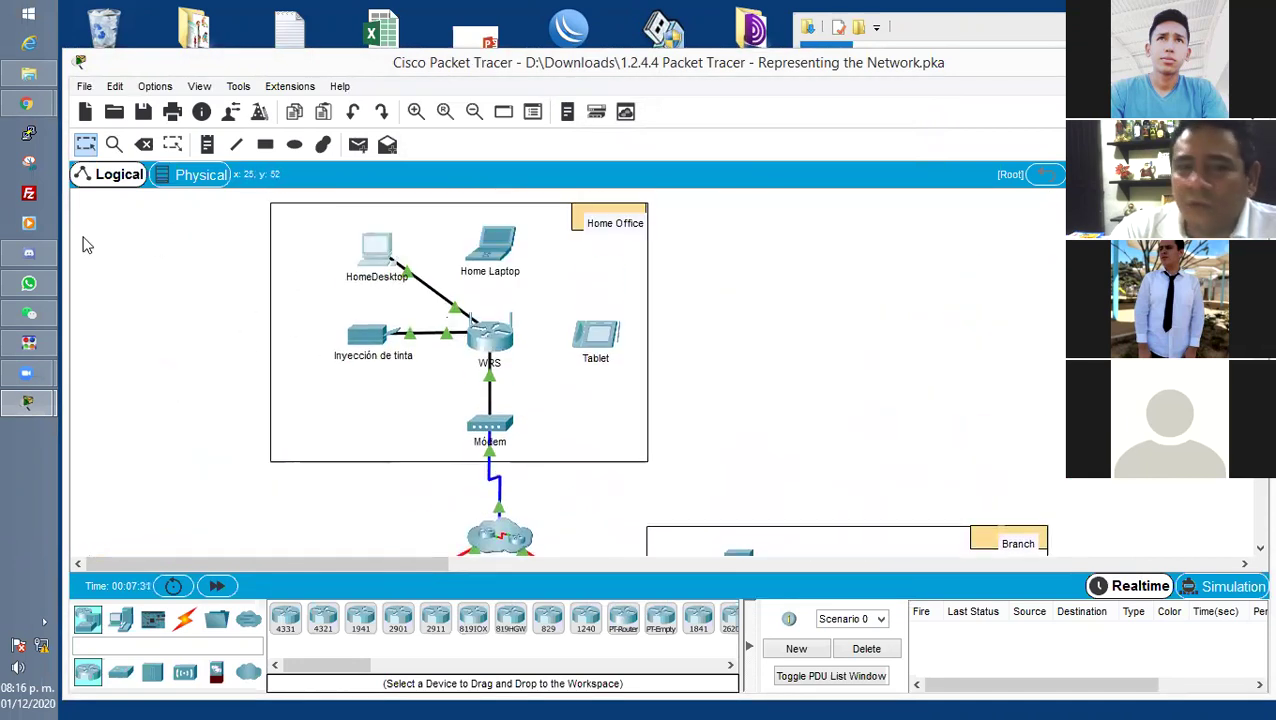
mouse_move(45, 410)
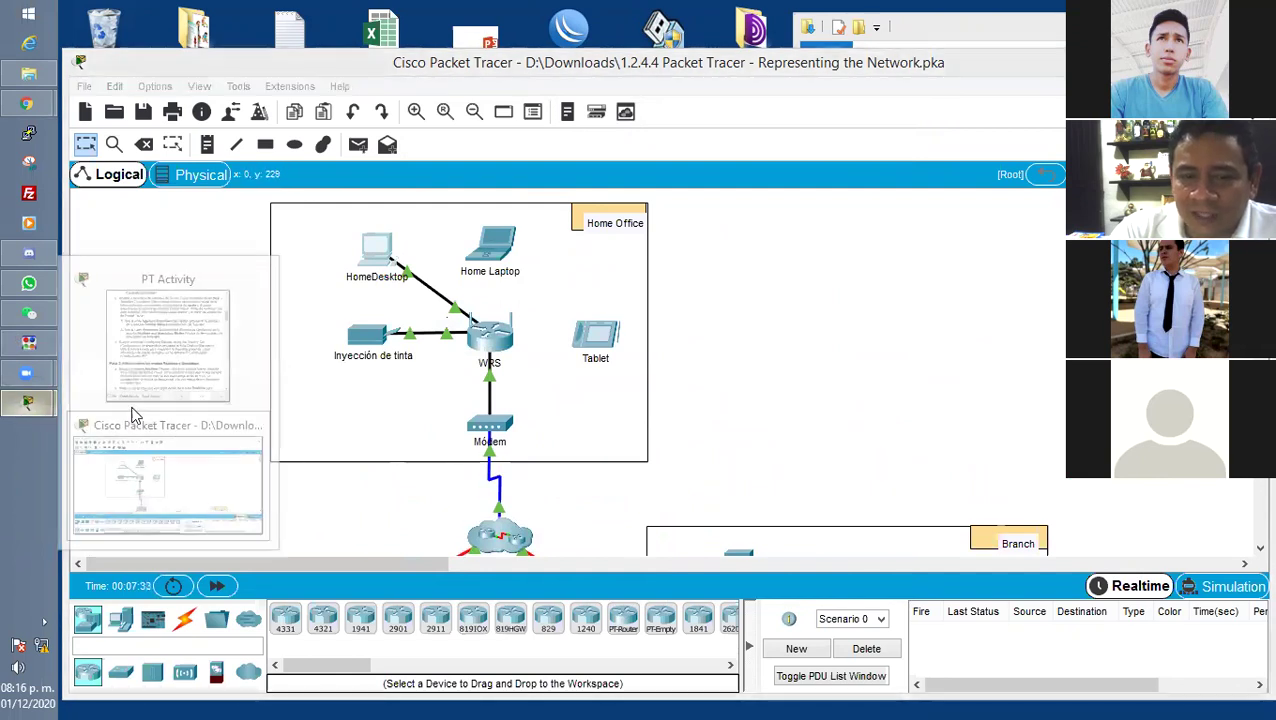
left_click(132, 395)
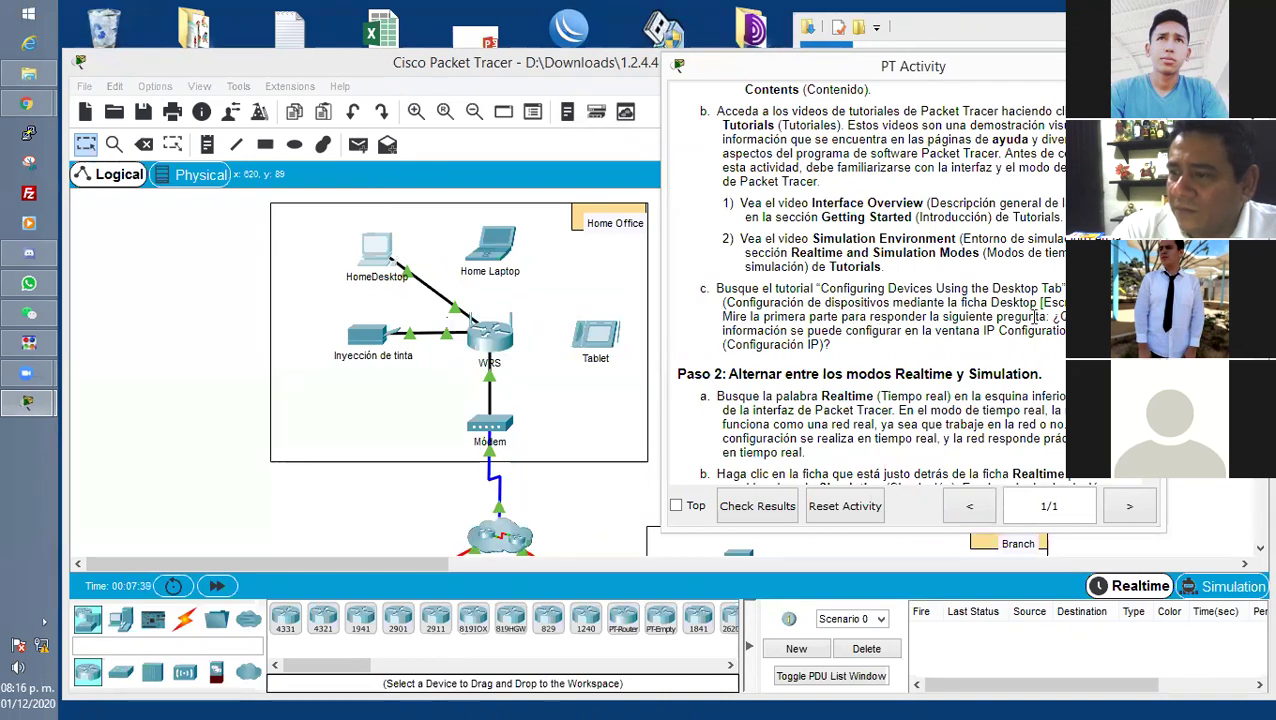
Highlight the IP Configuration question, then switch to the Packet Tracer Help page in Chrome.
left_click_drag(982, 330, 1058, 331)
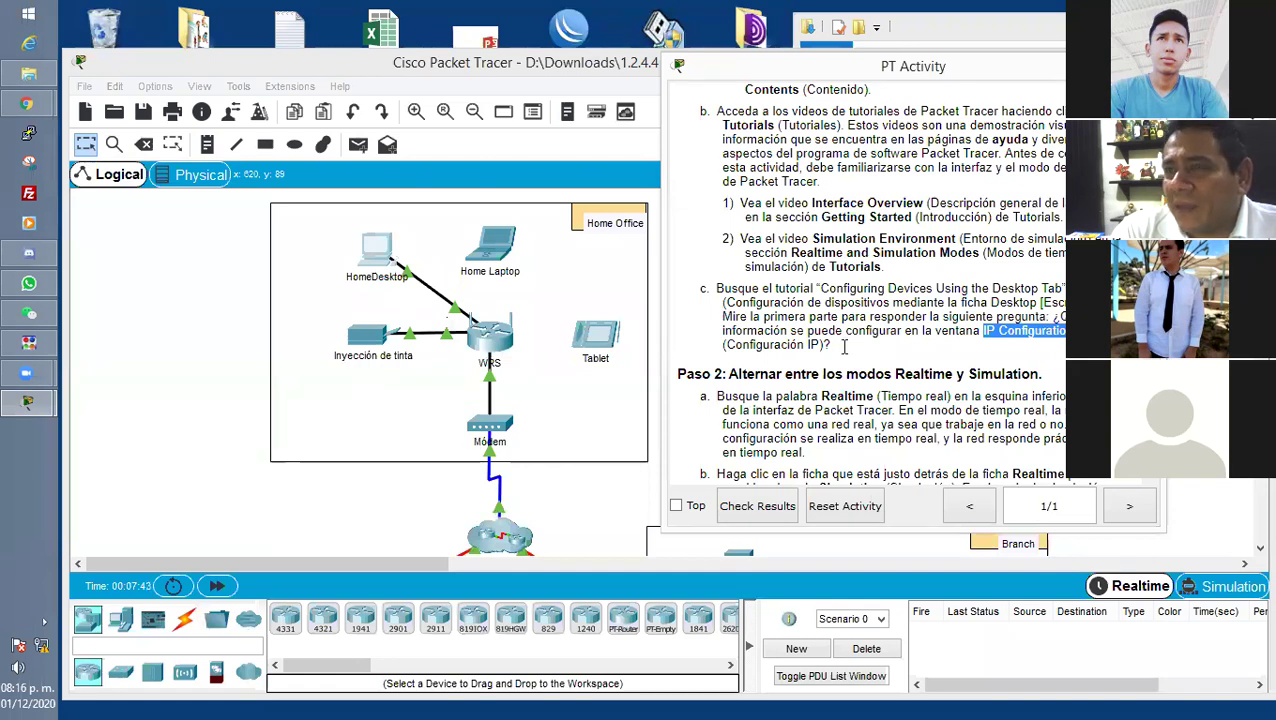
left_click(1056, 322)
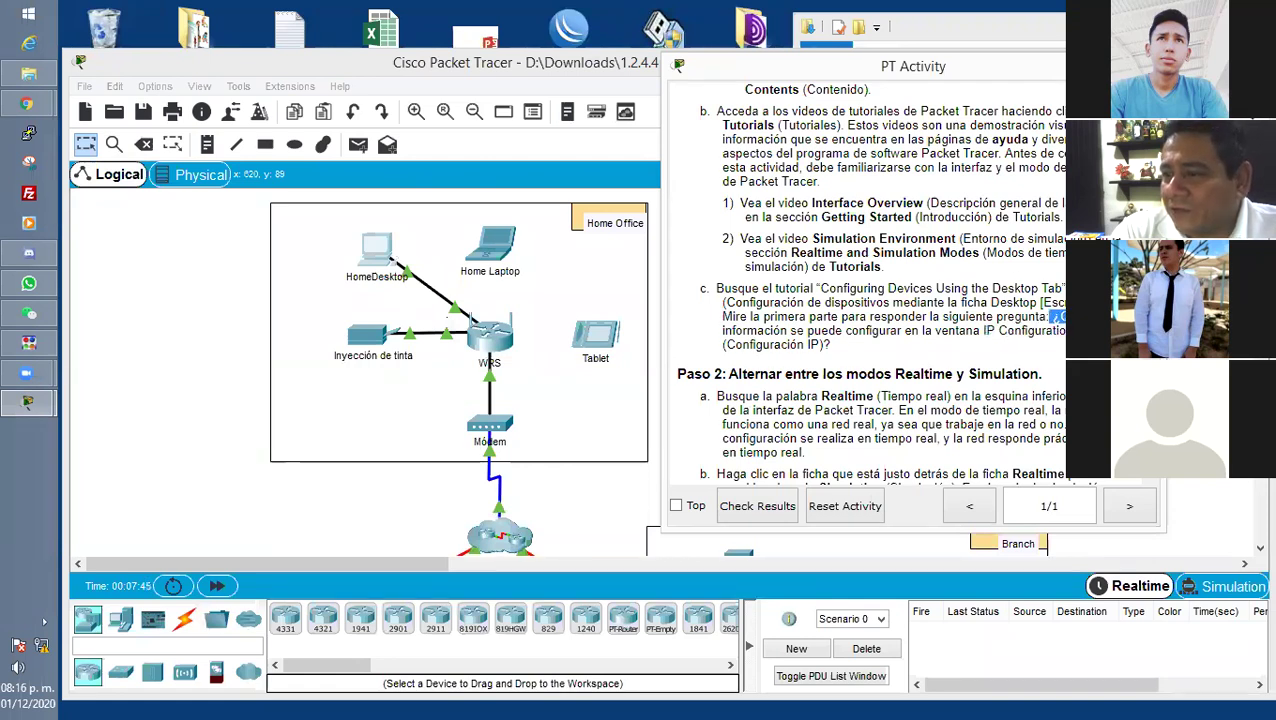
left_click_drag(1049, 317, 1064, 334)
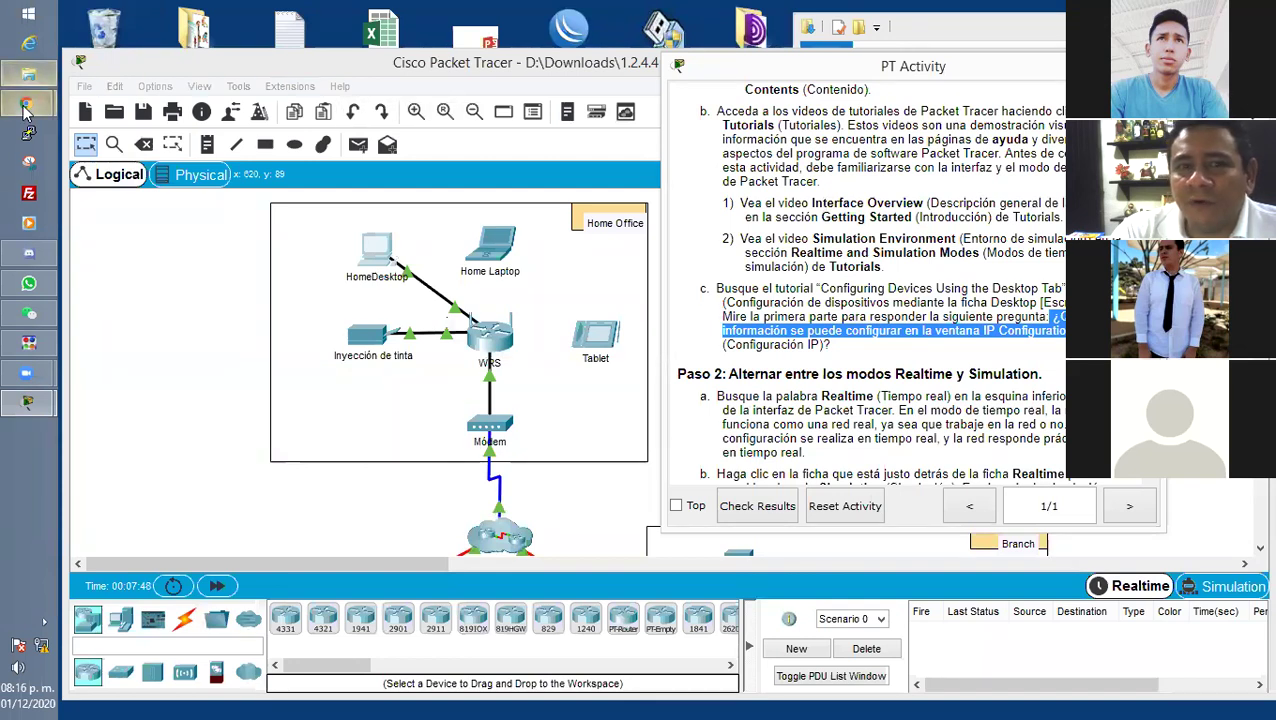
left_click(28, 103)
left_click(174, 124)
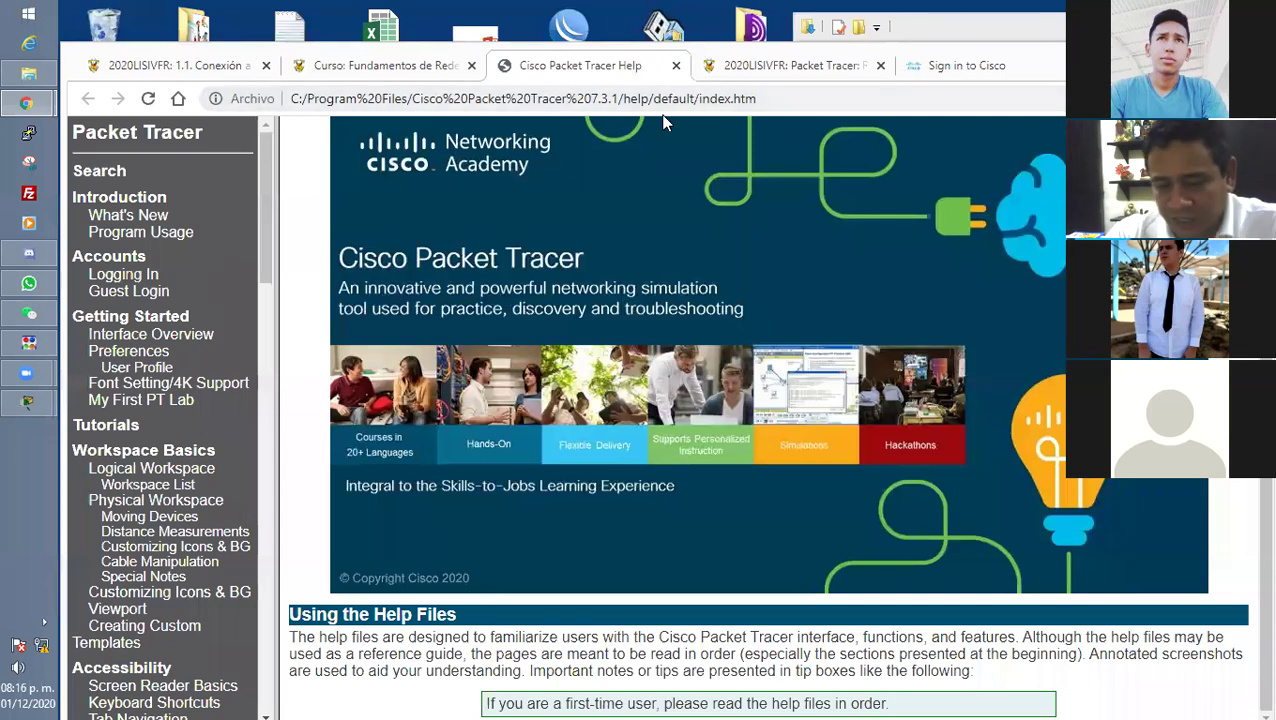
Close the Help tab with Ctrl+W and scroll the Moodle assignment back up to Parte 1.
scroll(663, 120, "up", 1)
key("ctrl+w")
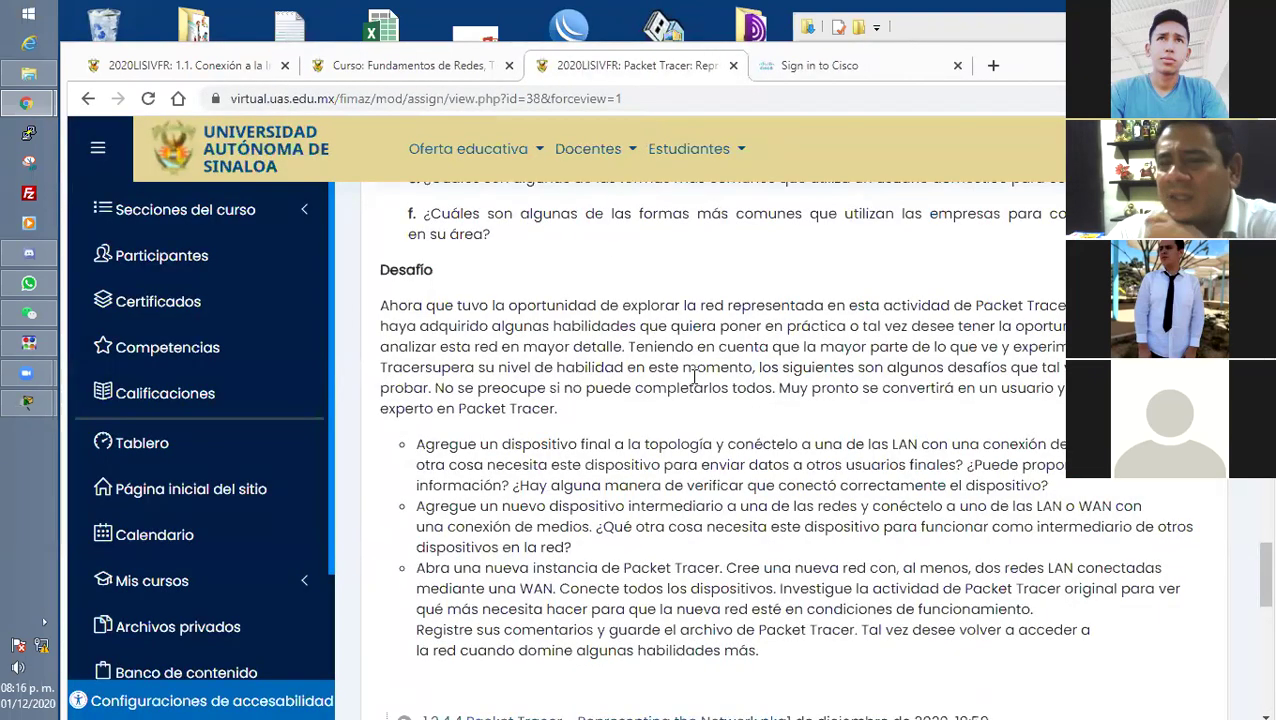
scroll(660, 372, "up", 2)
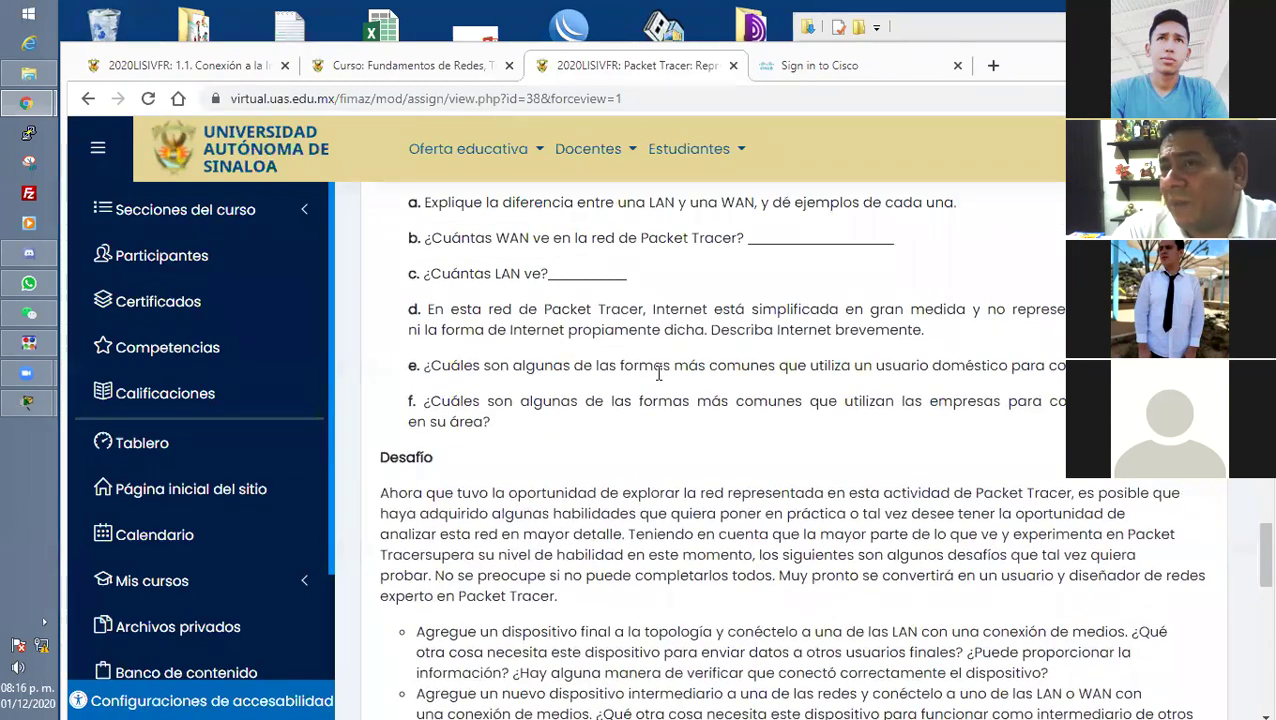
scroll(659, 374, "up", 5)
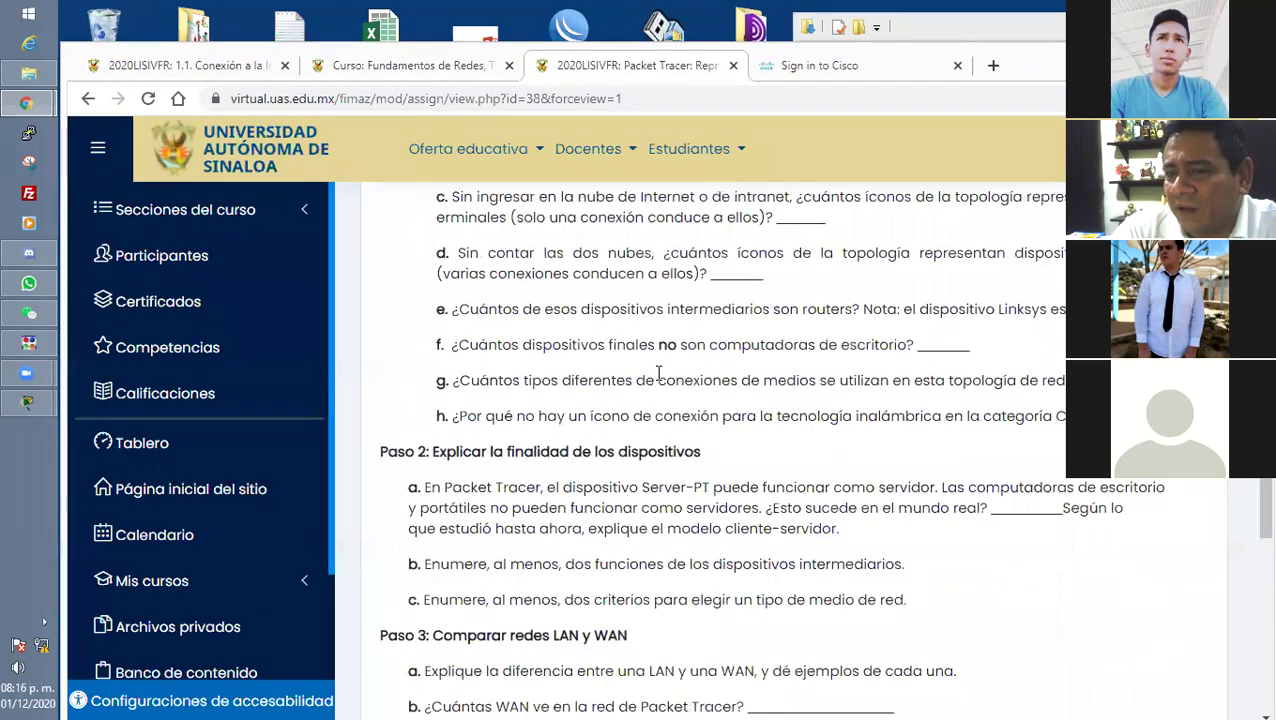
scroll(659, 374, "up", 7)
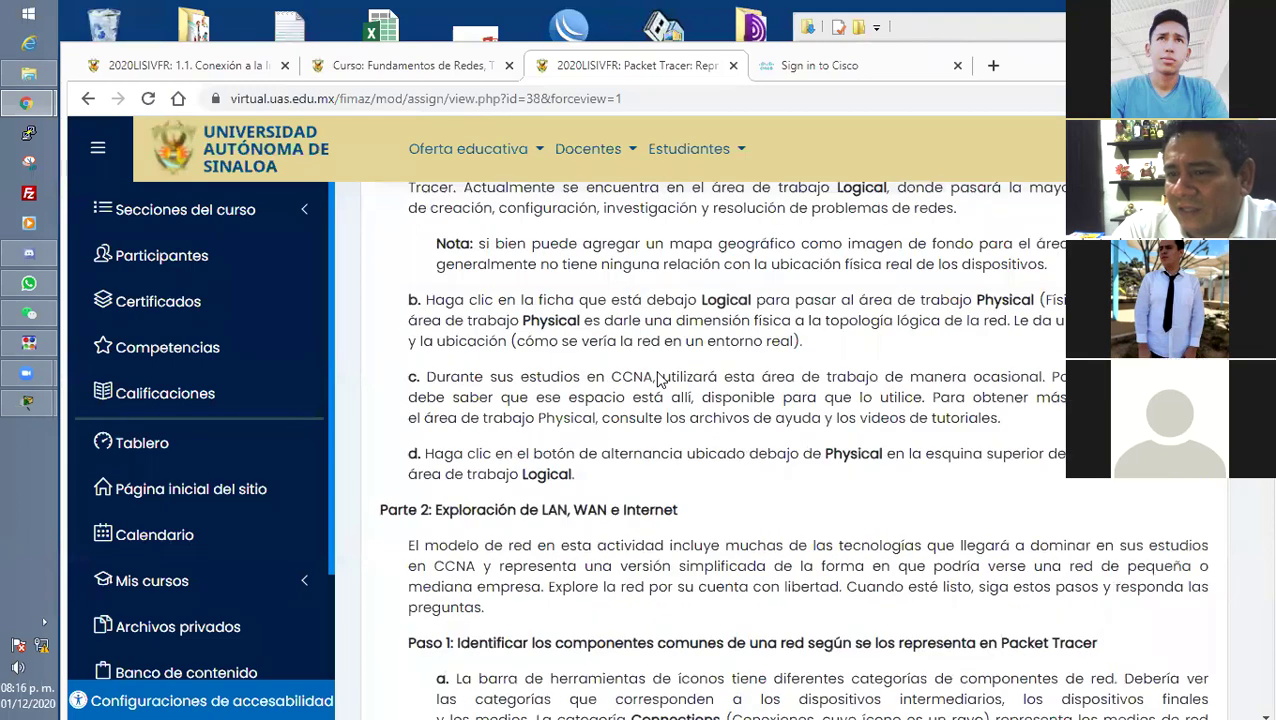
scroll(659, 380, "up", 3)
scroll(659, 380, "up", 4)
scroll(659, 379, "up", 5)
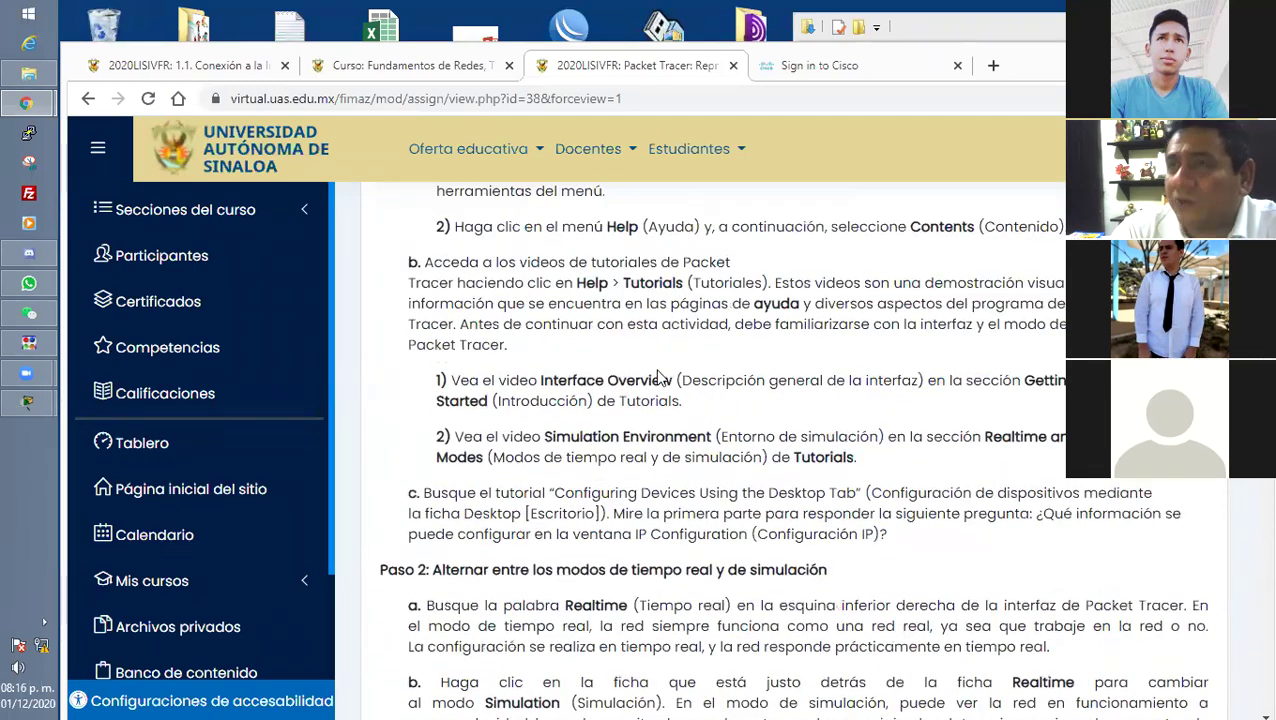
scroll(659, 378, "up", 3)
scroll(659, 372, "down", 7)
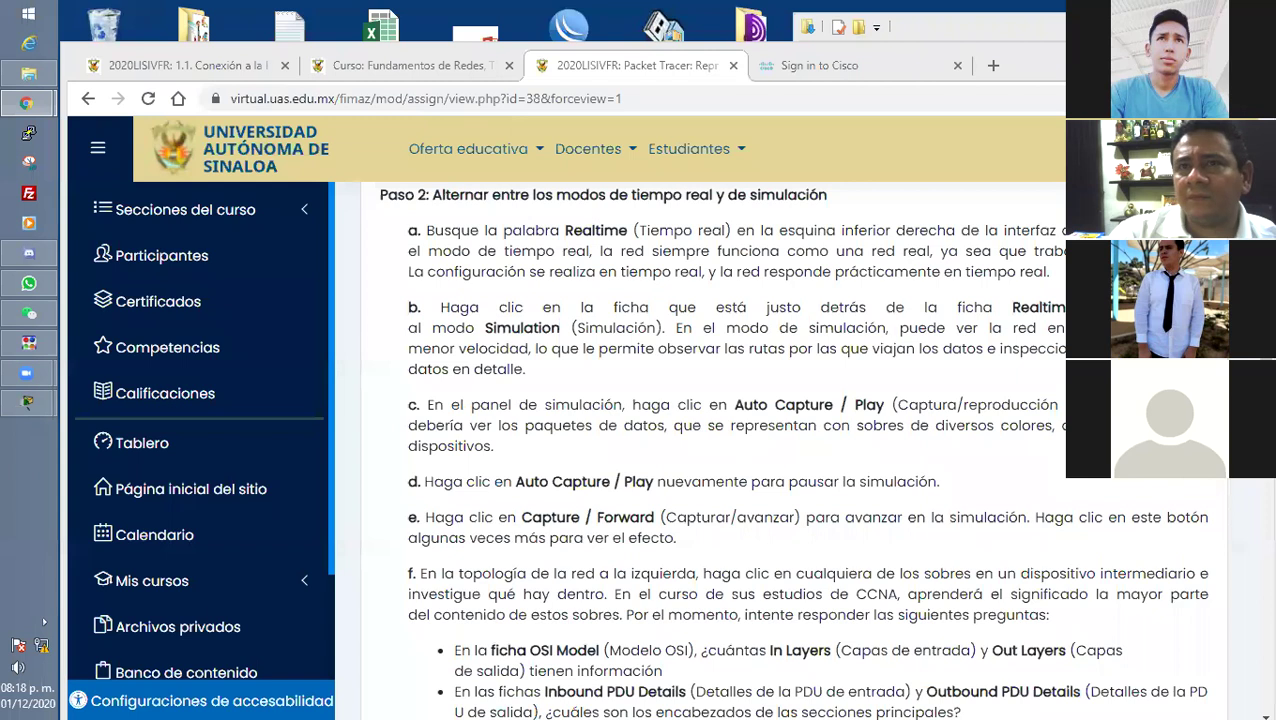
Sign in to Cisco and open the Facultad de Informática Mazatlán academy via Mi NetAcad > Estoy administrando.
left_click(820, 65)
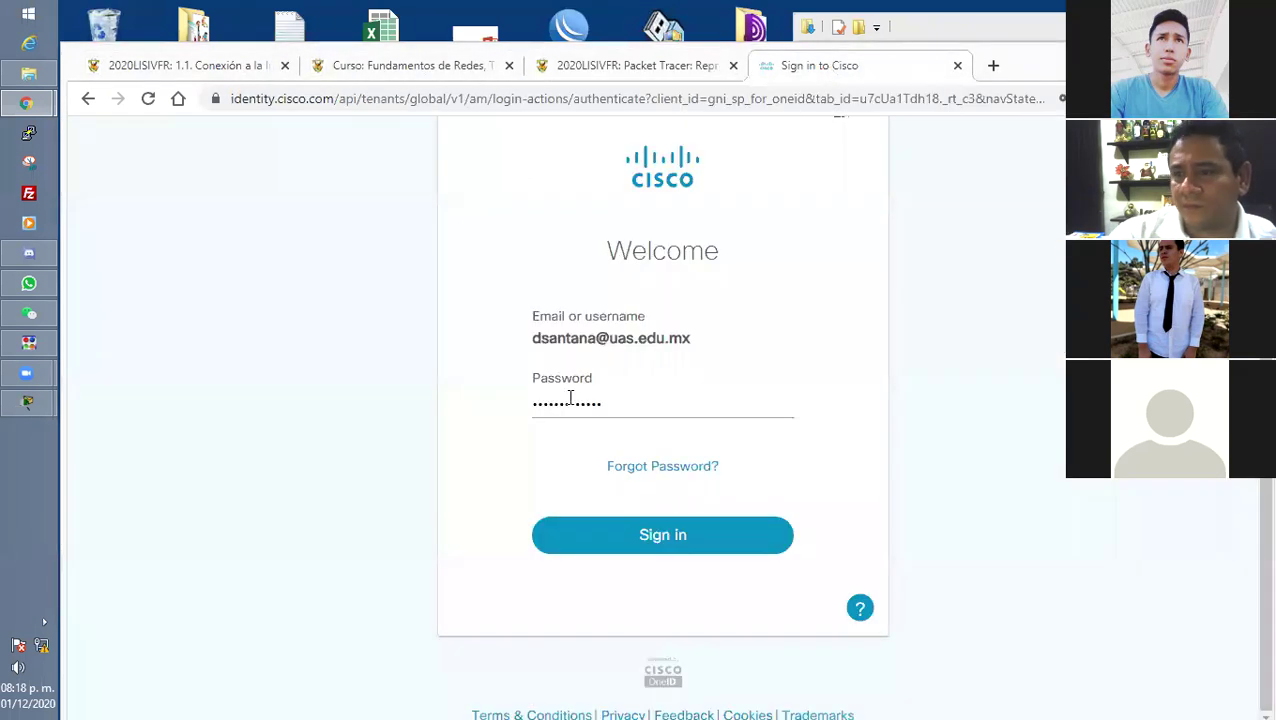
left_click(692, 535)
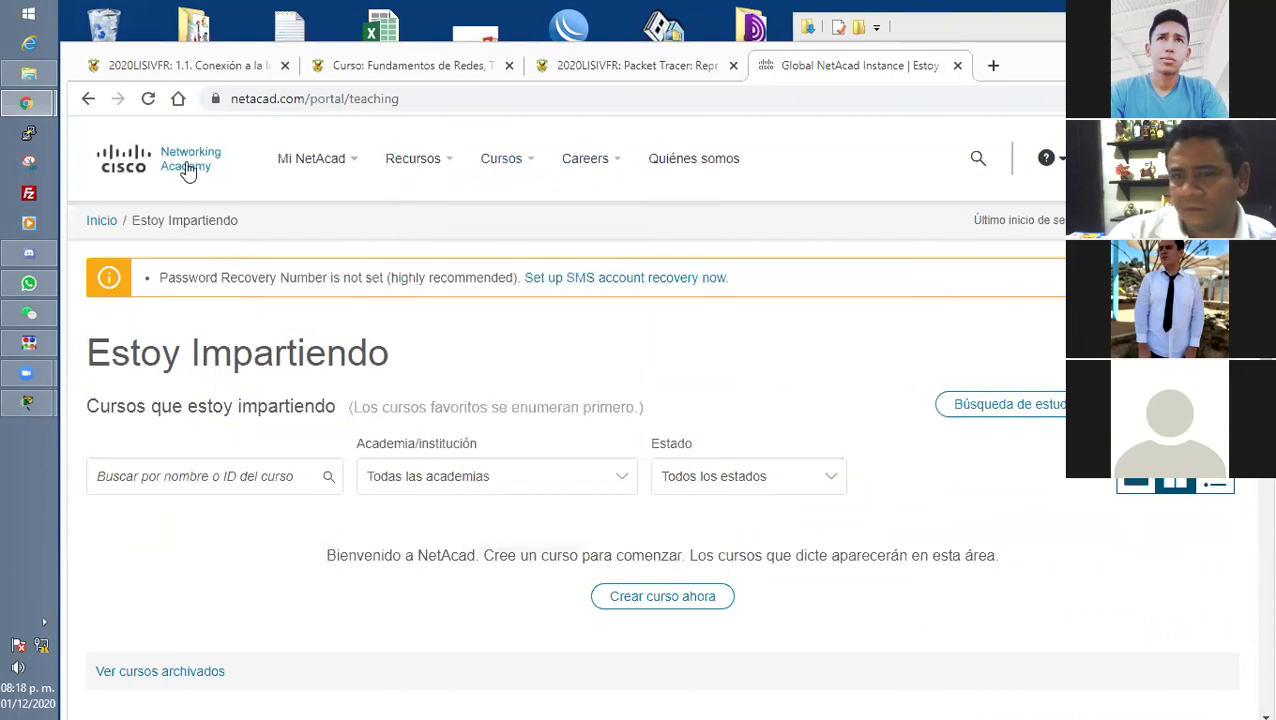
mouse_move(387, 170)
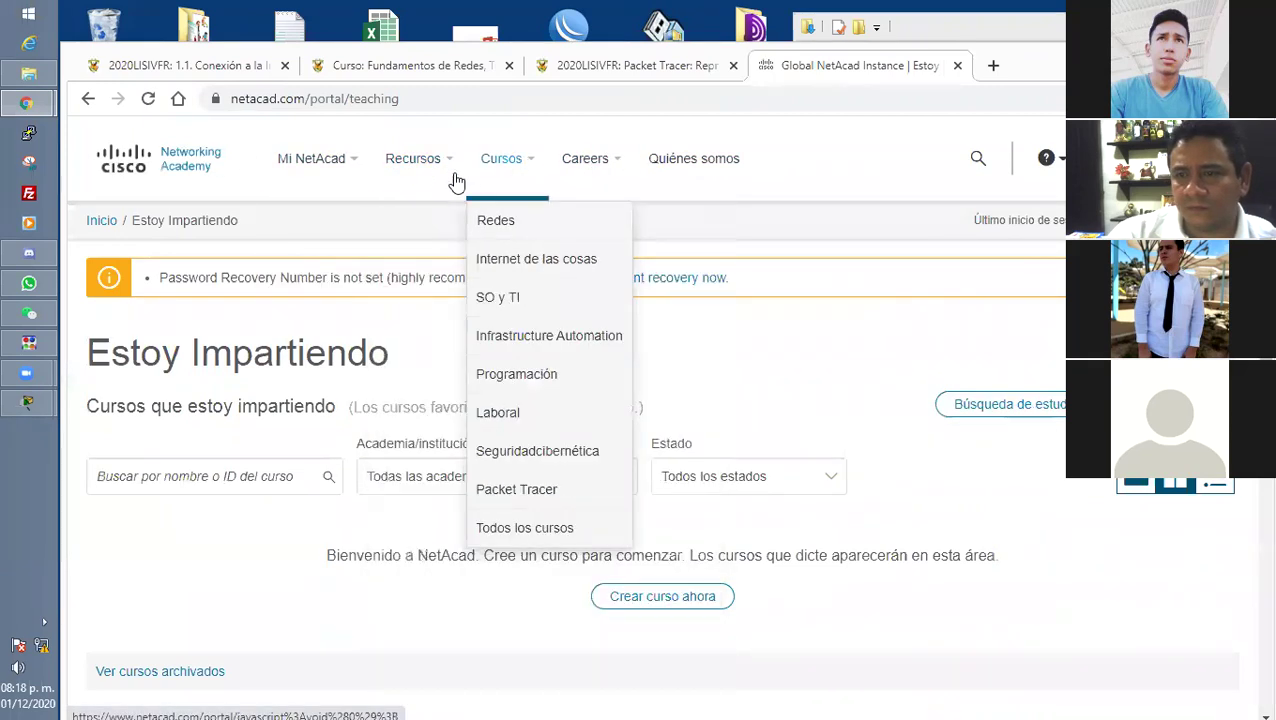
mouse_move(603, 162)
mouse_move(300, 190)
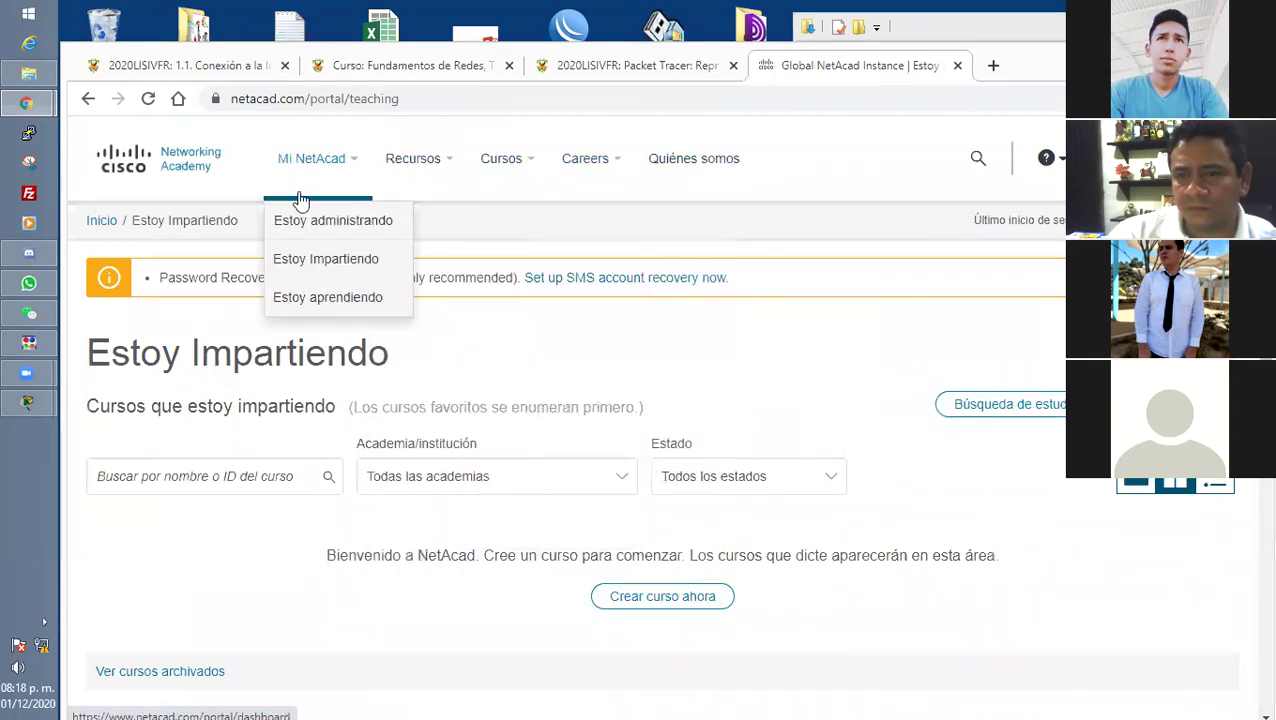
left_click(299, 222)
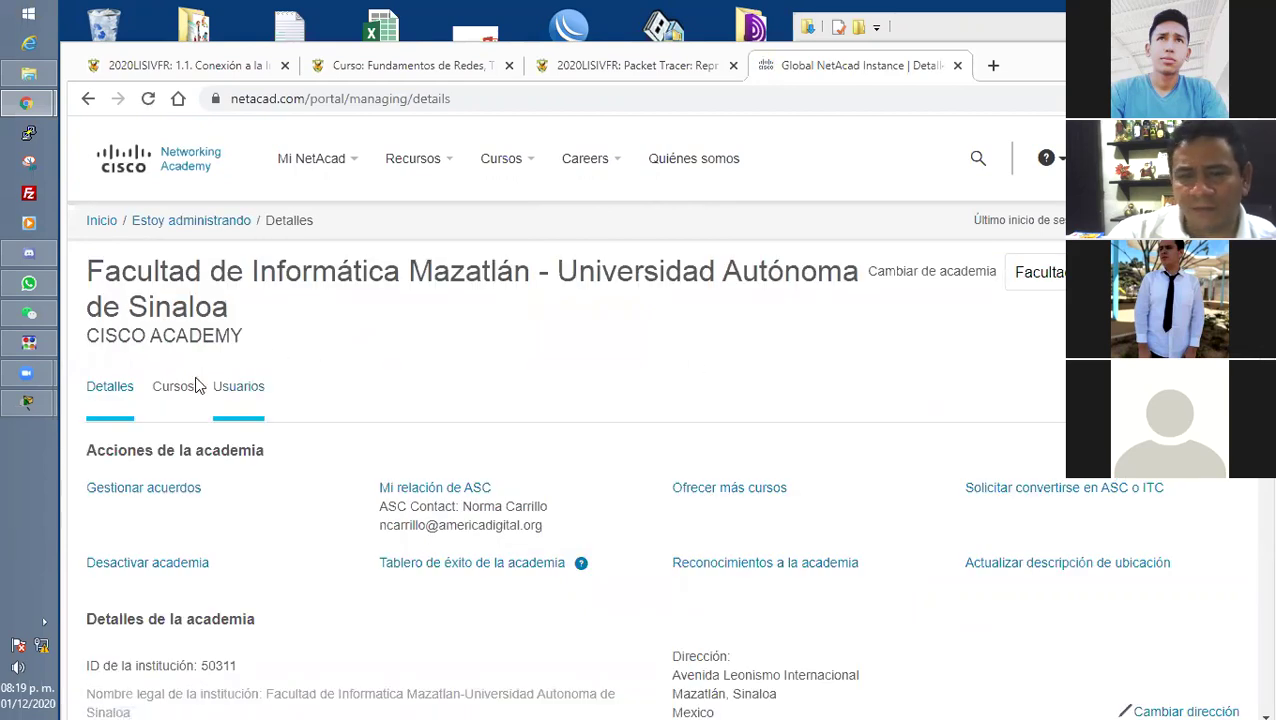
List the academy's Usuarios with the Mostrar filter set to '- Cualquiera -'.
left_click(230, 386)
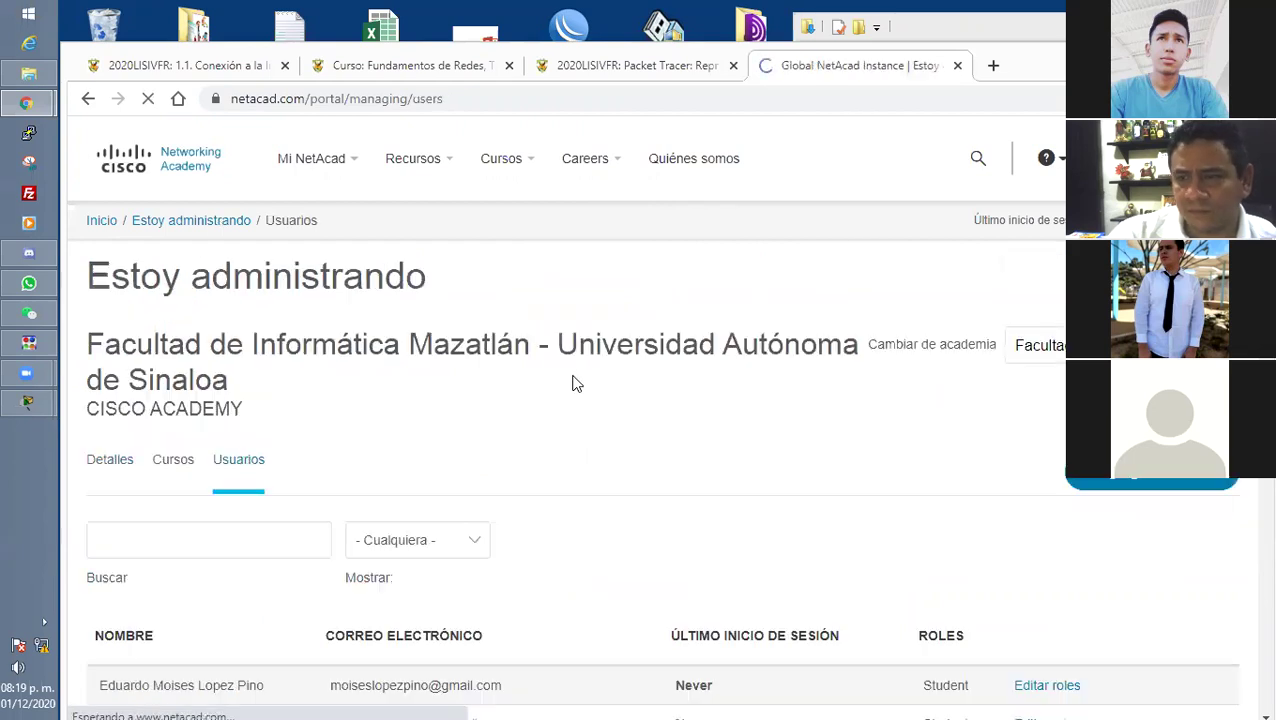
scroll(575, 383, "down", 2)
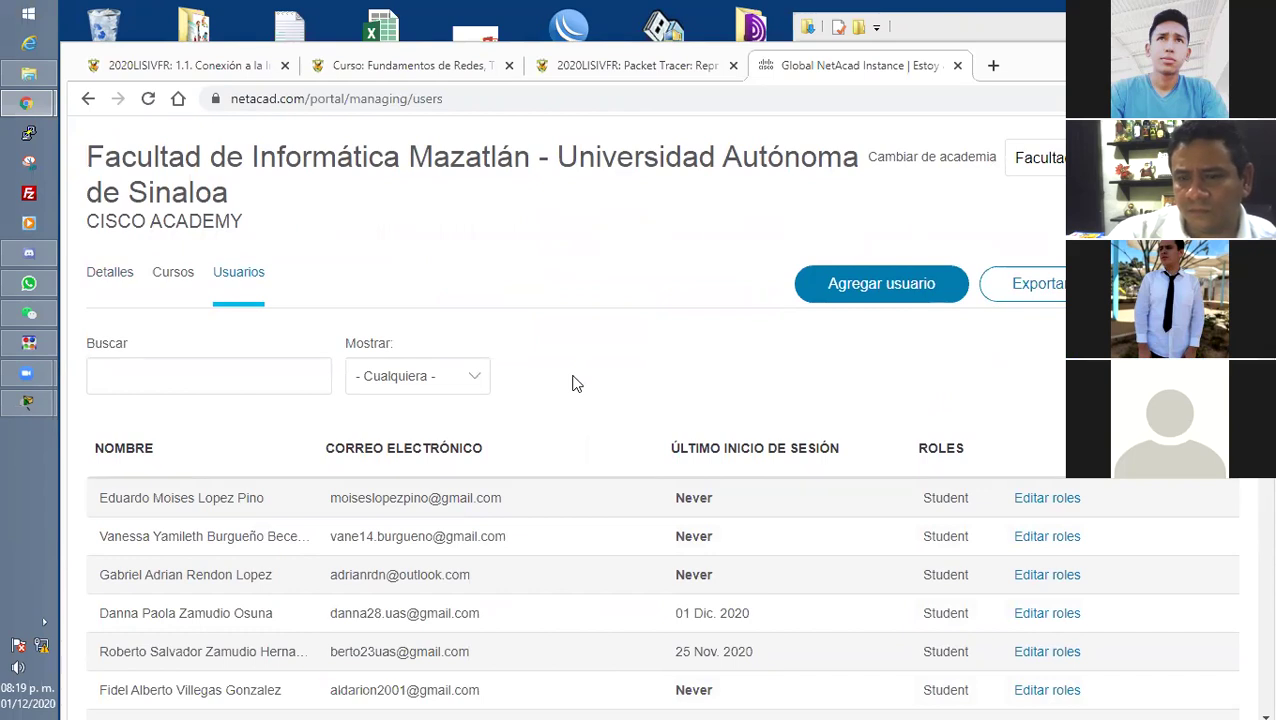
left_click(487, 376)
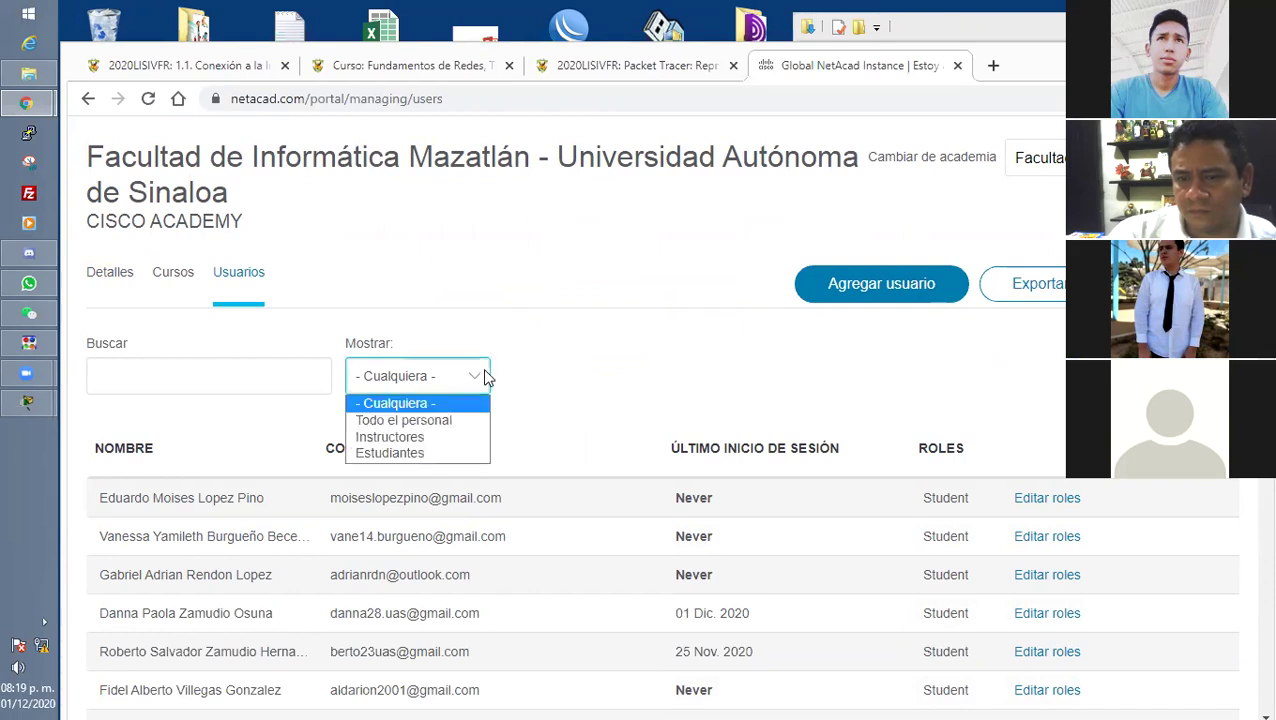
left_click(612, 361)
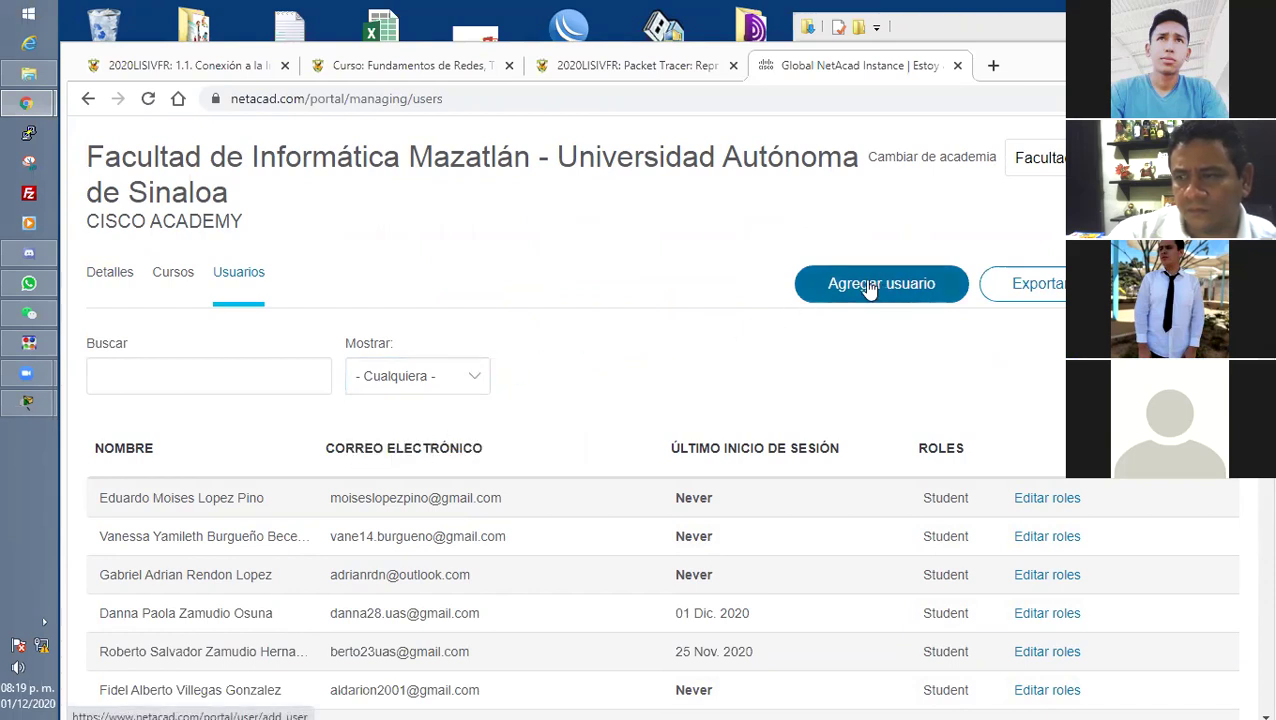
Open the Agregar usuario form, select the Apellido and Nombre fields, then bring up Windows Start.
left_click(868, 288)
scroll(621, 316, "down", 5)
scroll(621, 316, "up", 5)
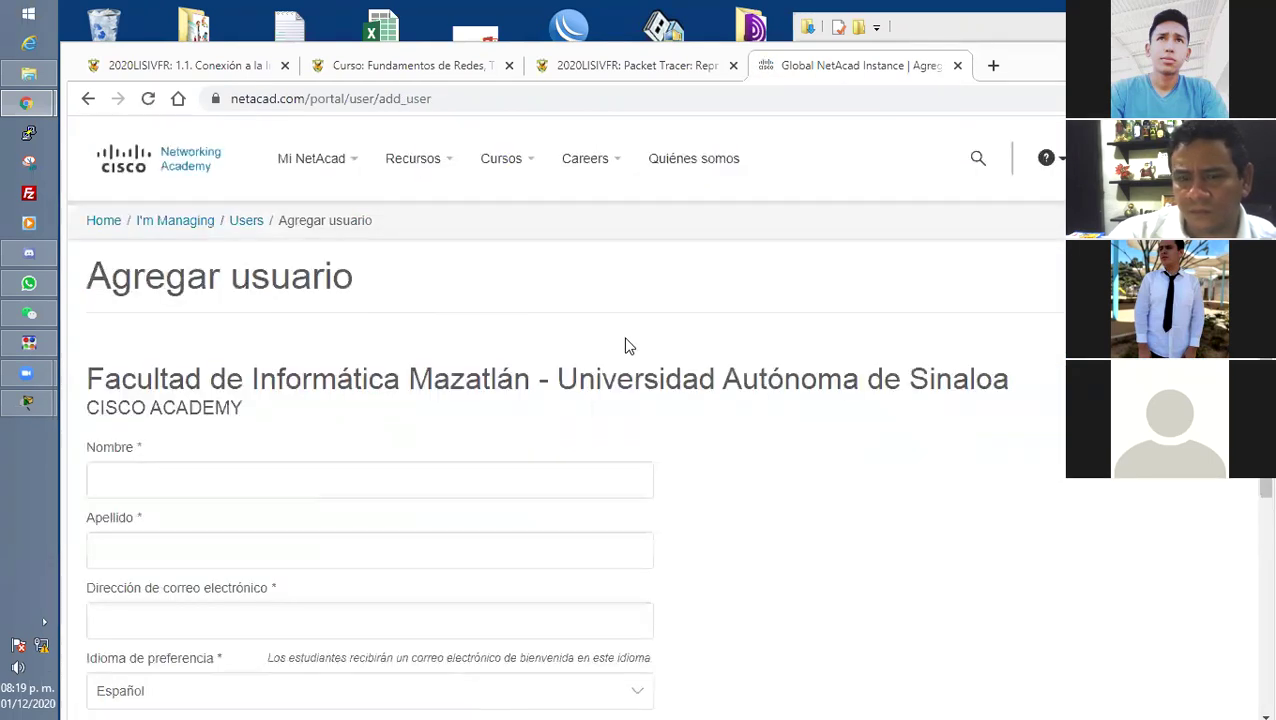
scroll(625, 345, "down", 2)
left_click(625, 350)
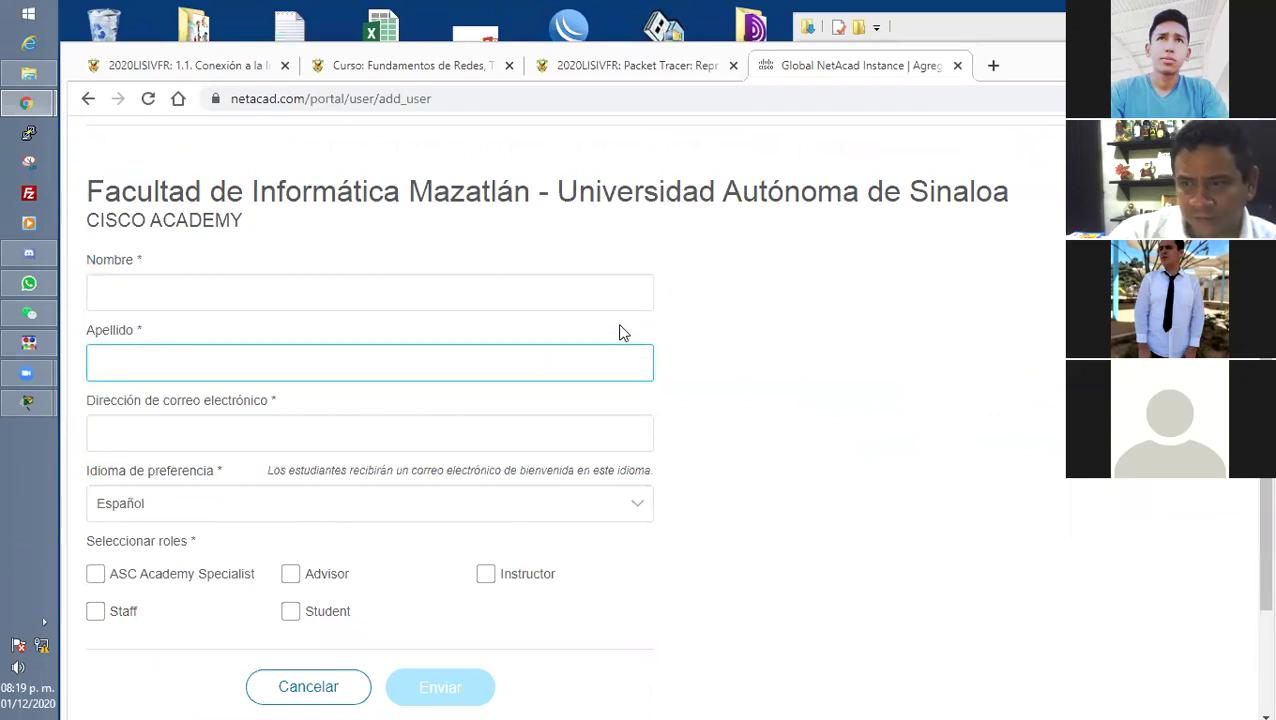
left_click(465, 300)
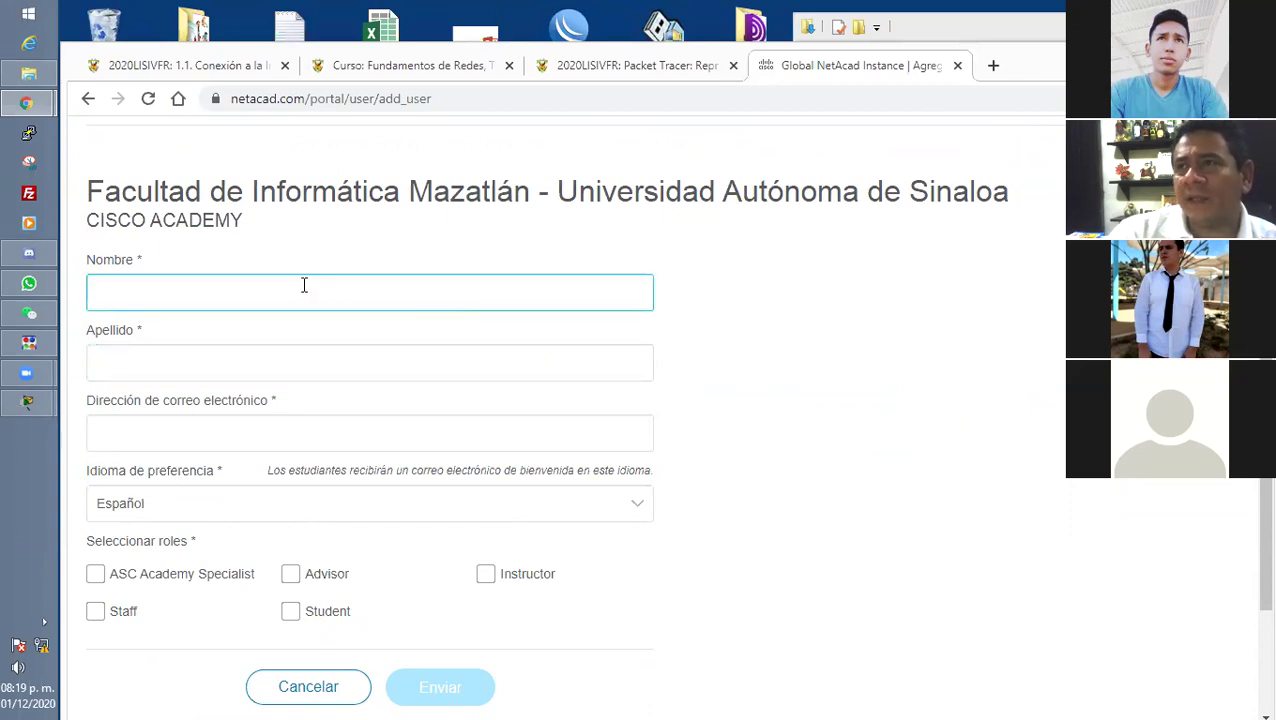
left_click(317, 192)
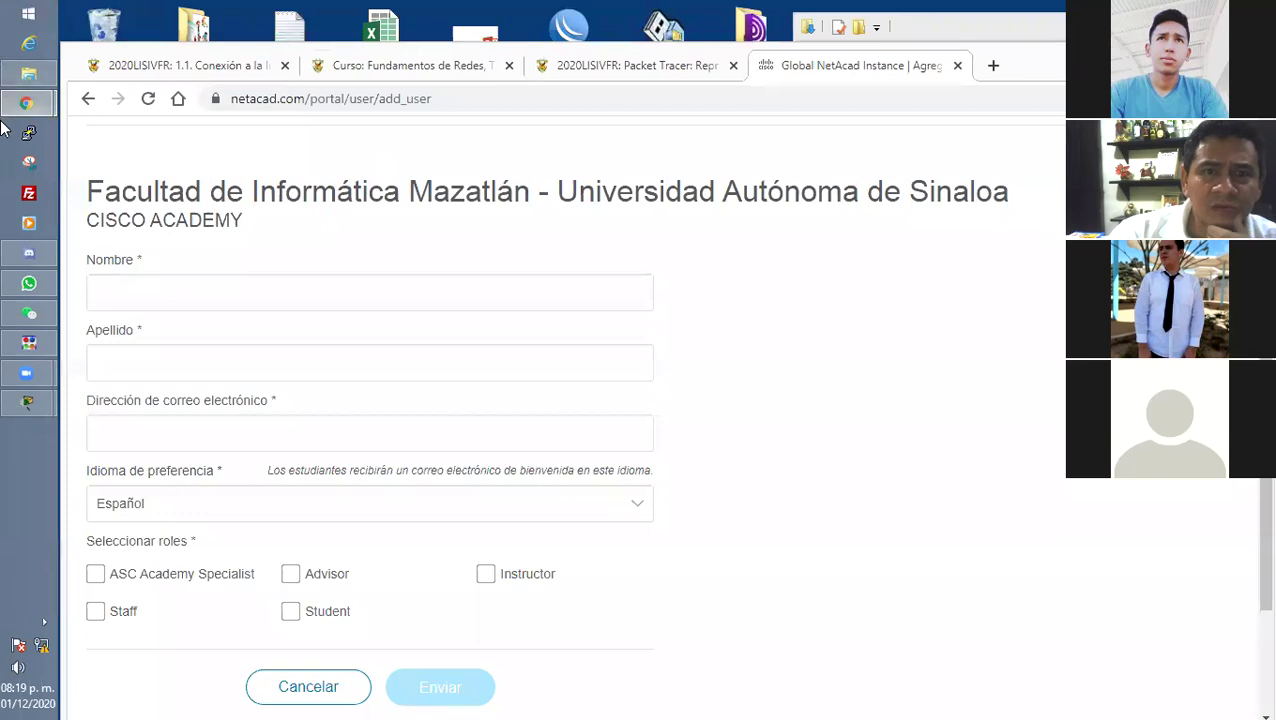
left_click(30, 15)
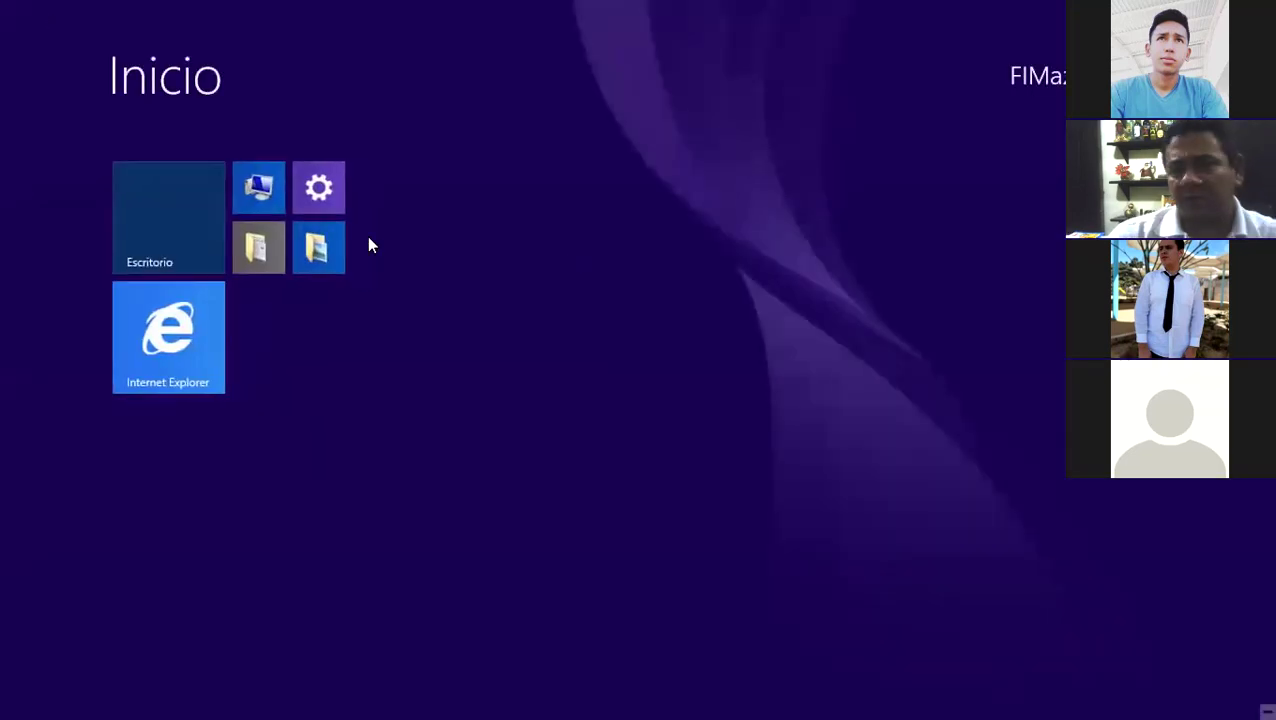
Launch Firefox, decline the default-browser prompt, and search for 'registro de cisco netacad'.
type("fire")
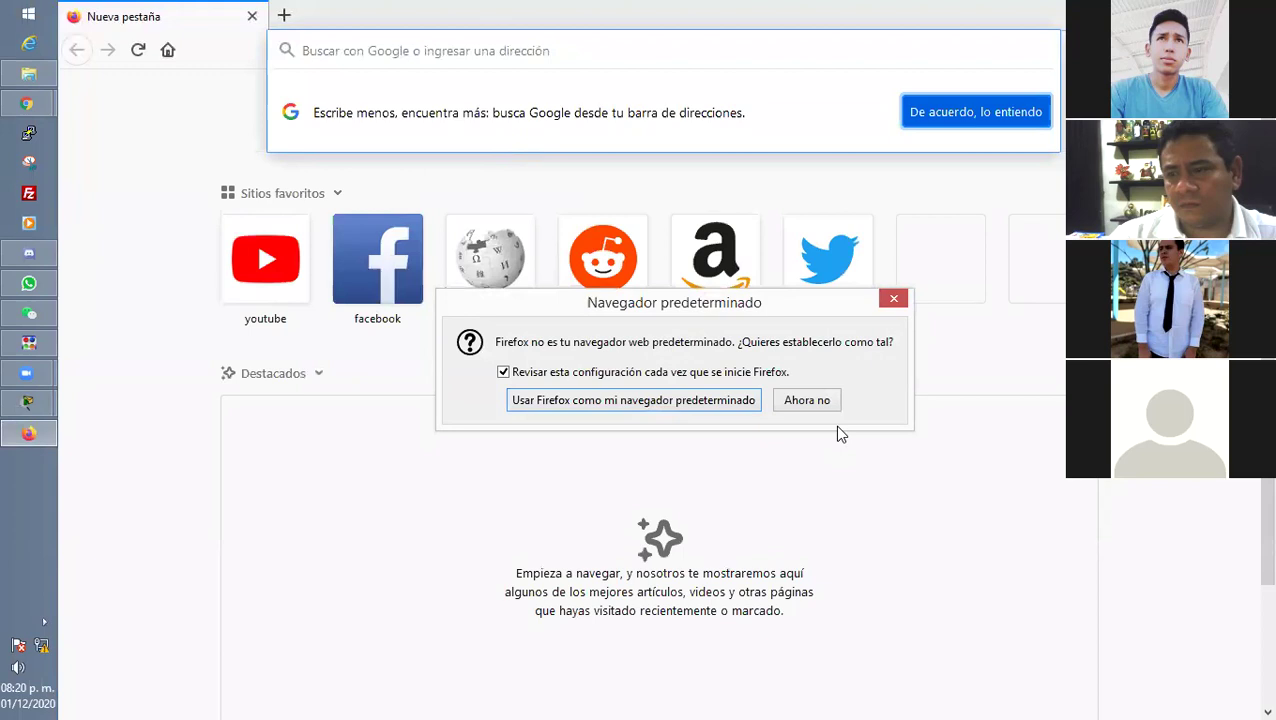
left_click(805, 400)
left_click(429, 52)
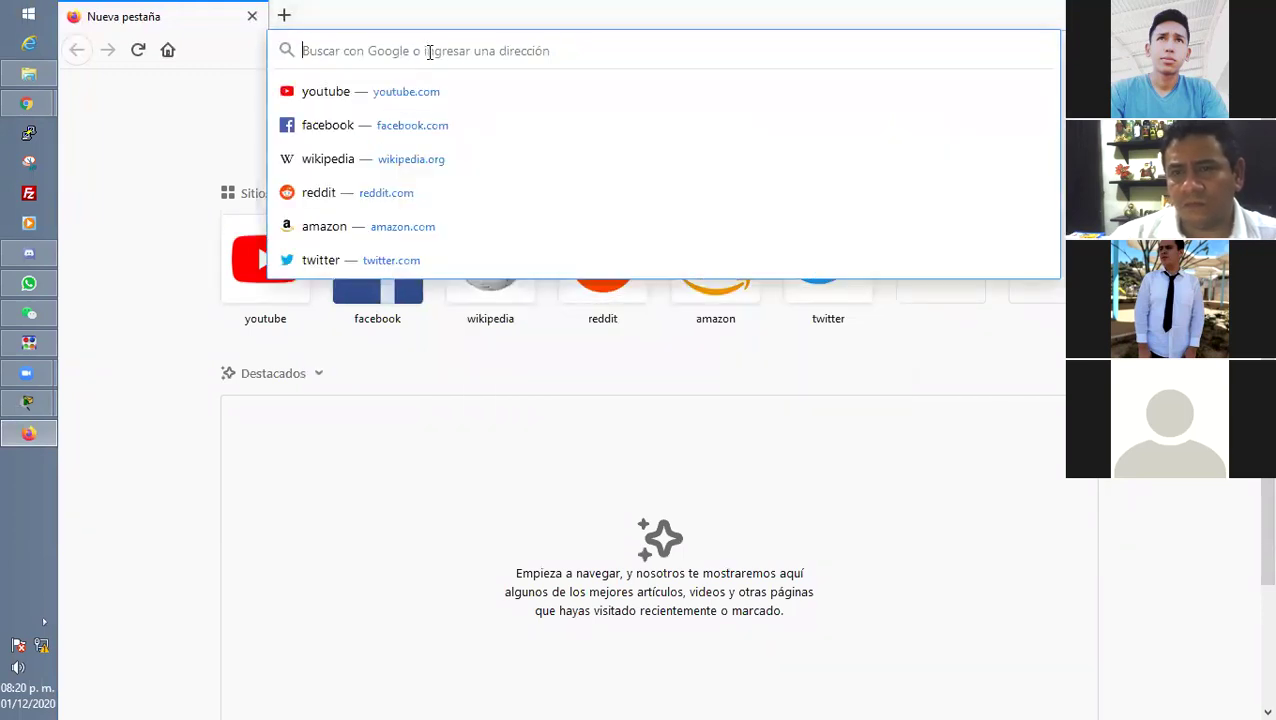
type("registro ")
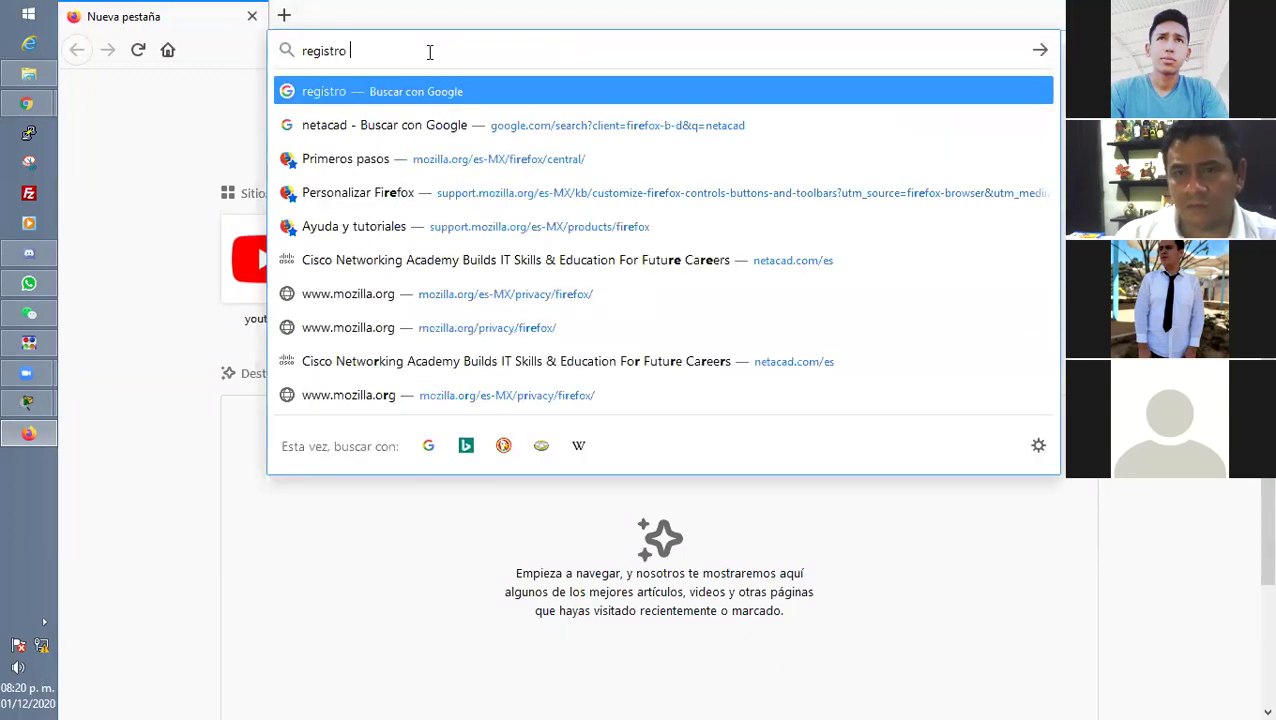
type("de cisc")
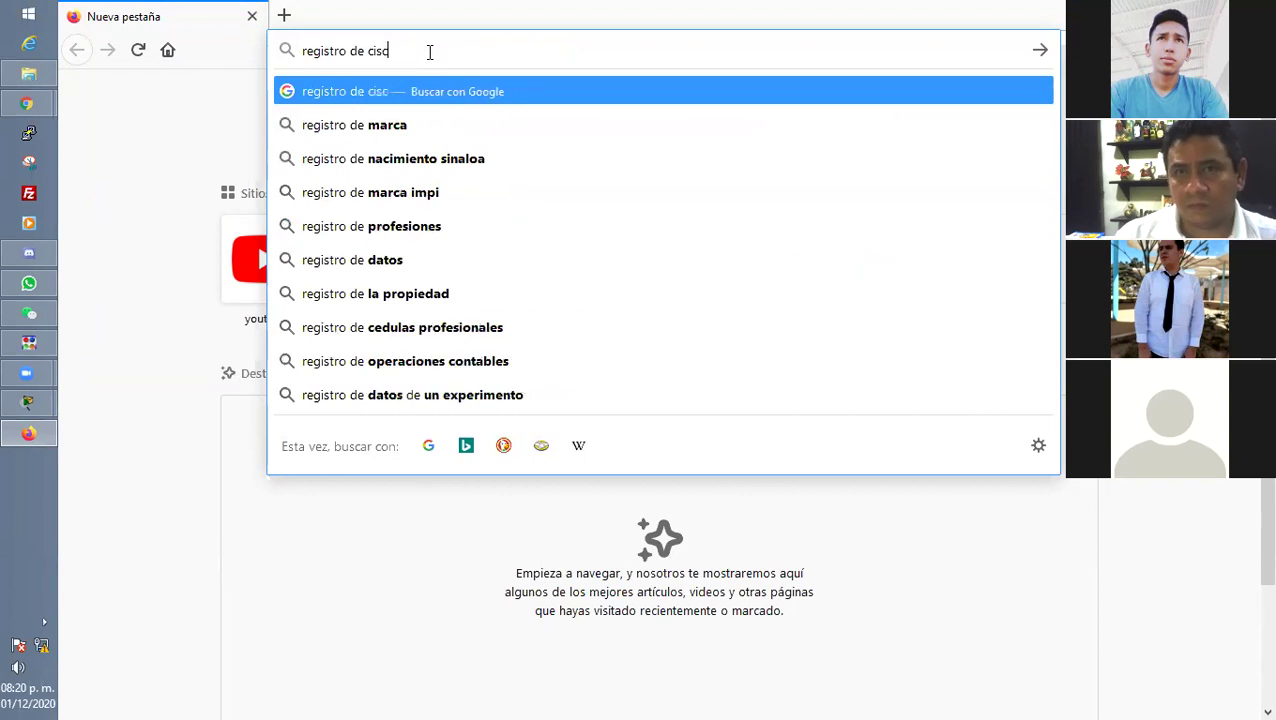
type("o netaca")
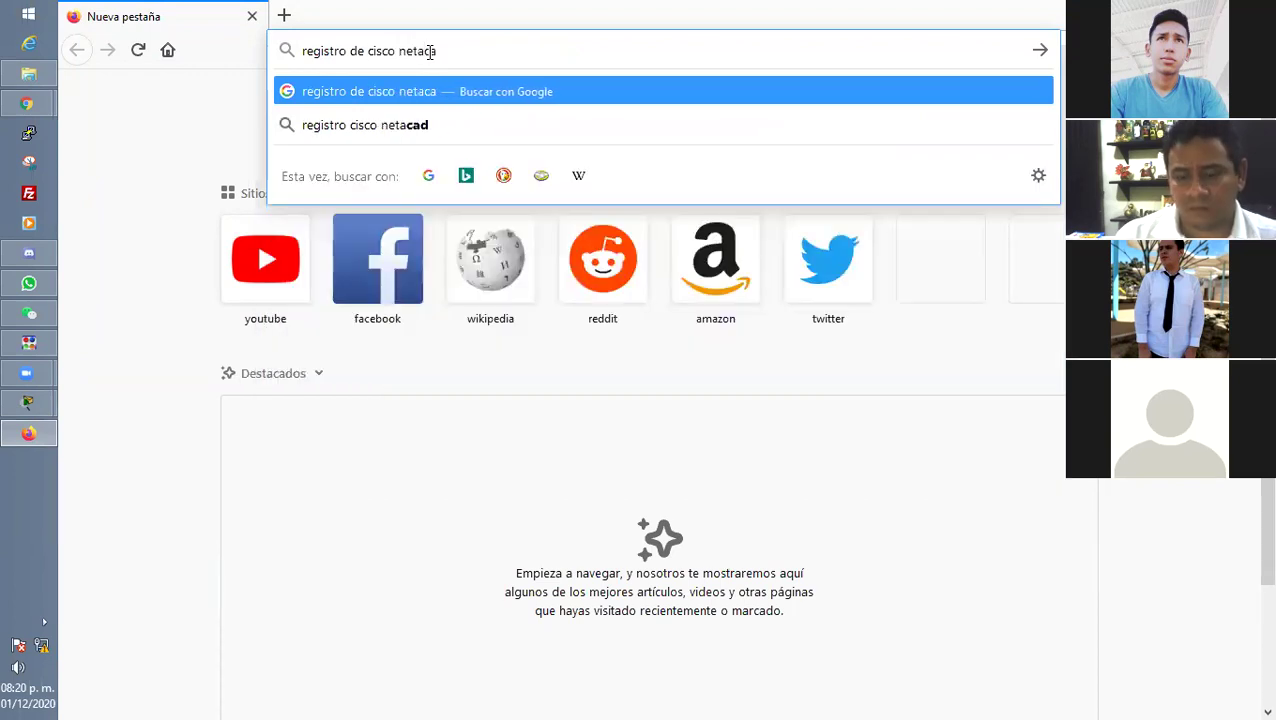
type("d")
key("Return")
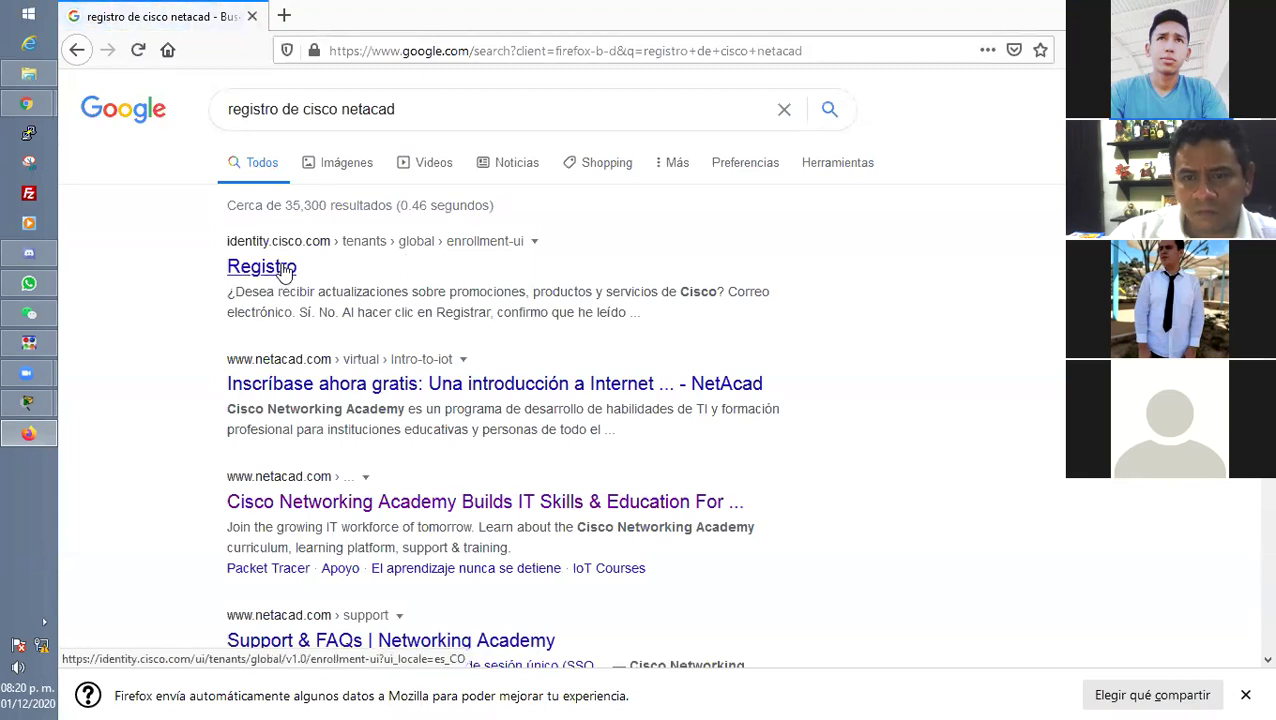
Check the Inscríbase ahora gratis result, then open the identity.cisco.com Registro page instead.
left_click(447, 390)
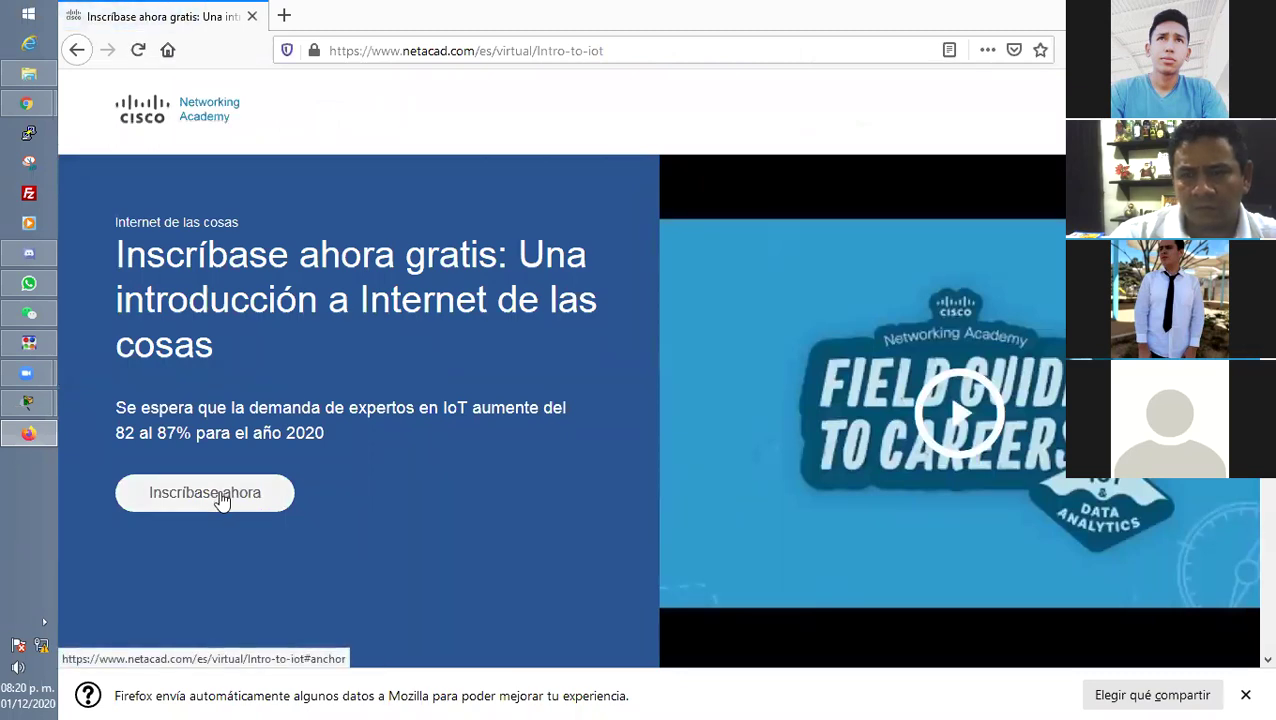
left_click(80, 52)
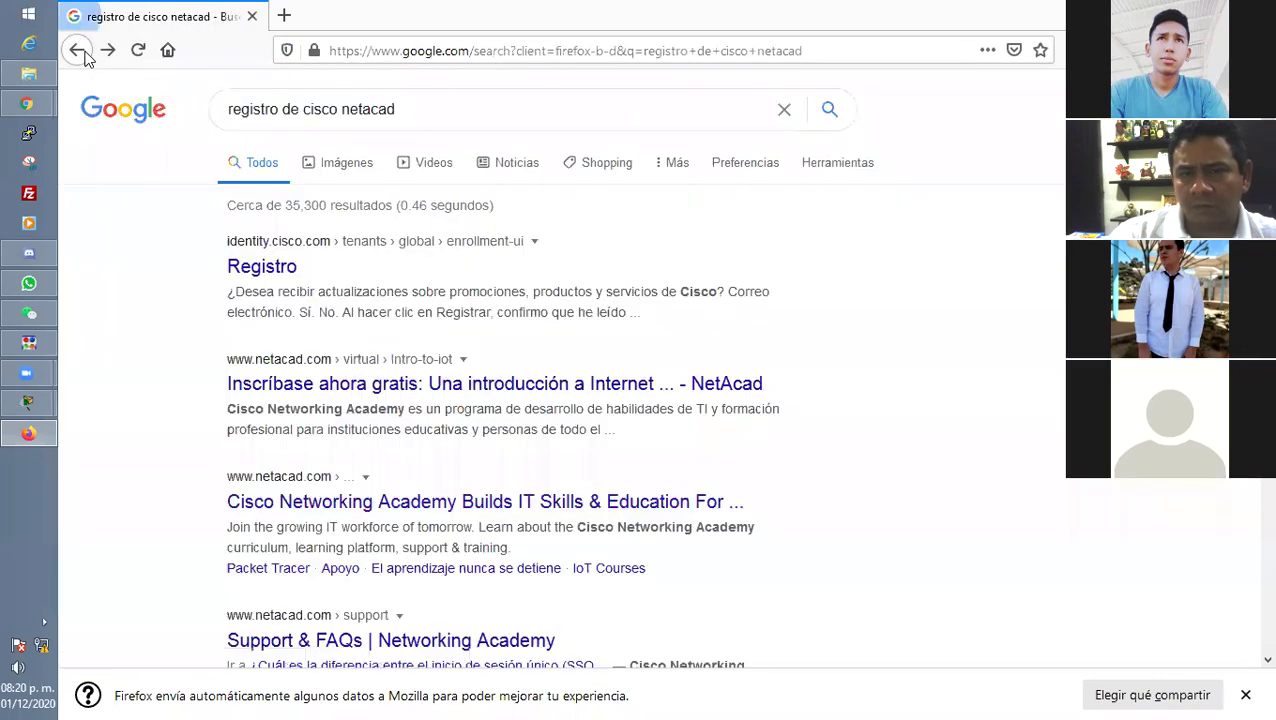
left_click(250, 268)
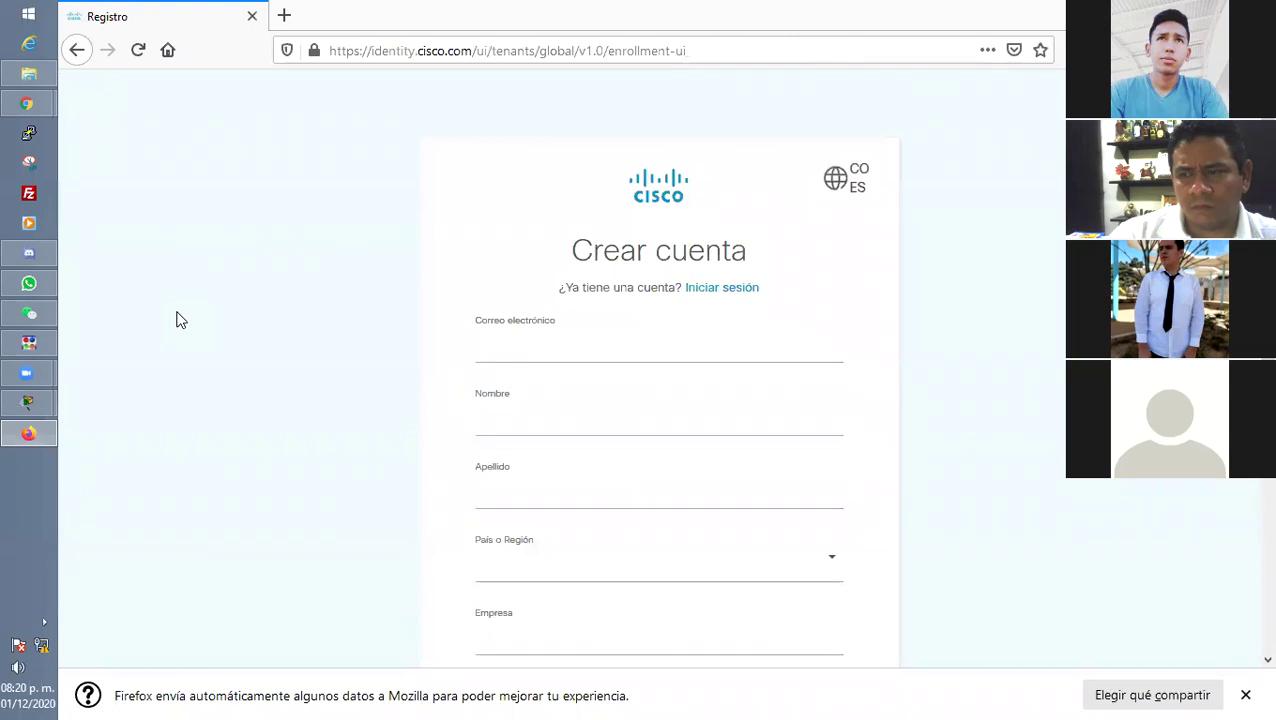
Scroll through the Crear cuenta fields, then shrink and close Firefox to reveal Agregar usuario.
scroll(176, 319, "down", 2)
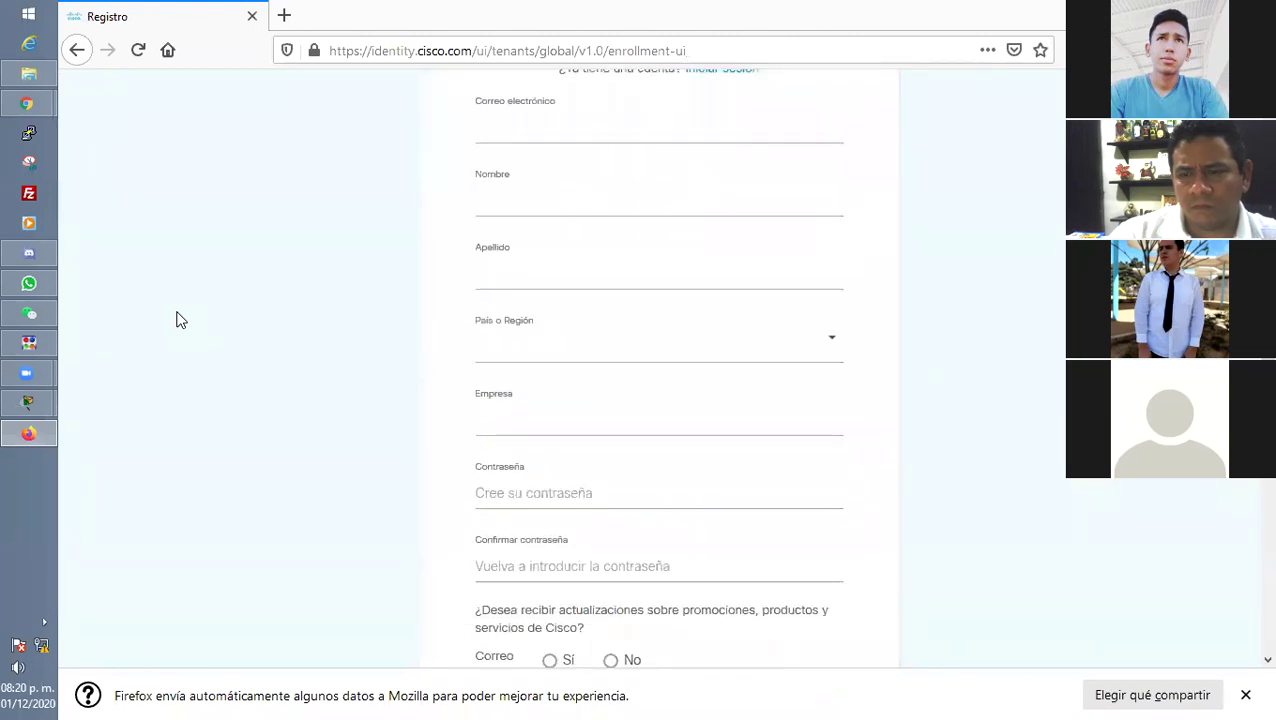
scroll(176, 319, "down", 3)
scroll(176, 319, "up", 1)
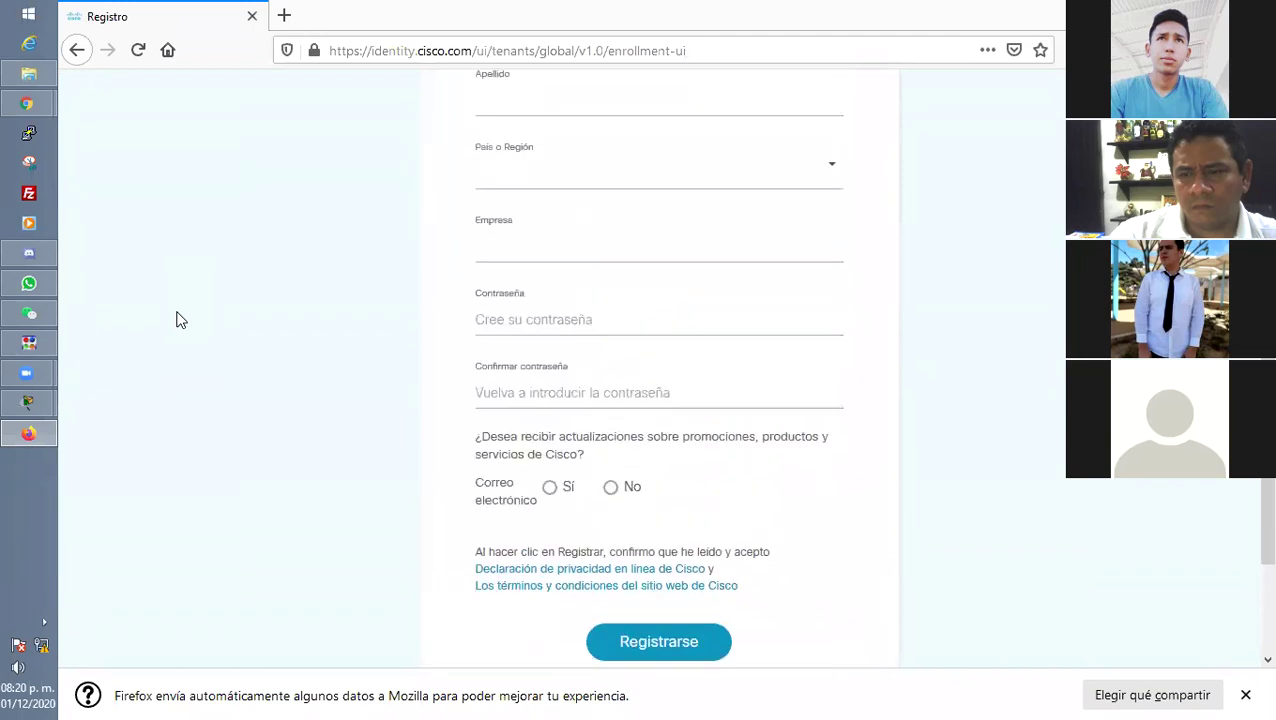
scroll(176, 319, "up", 2)
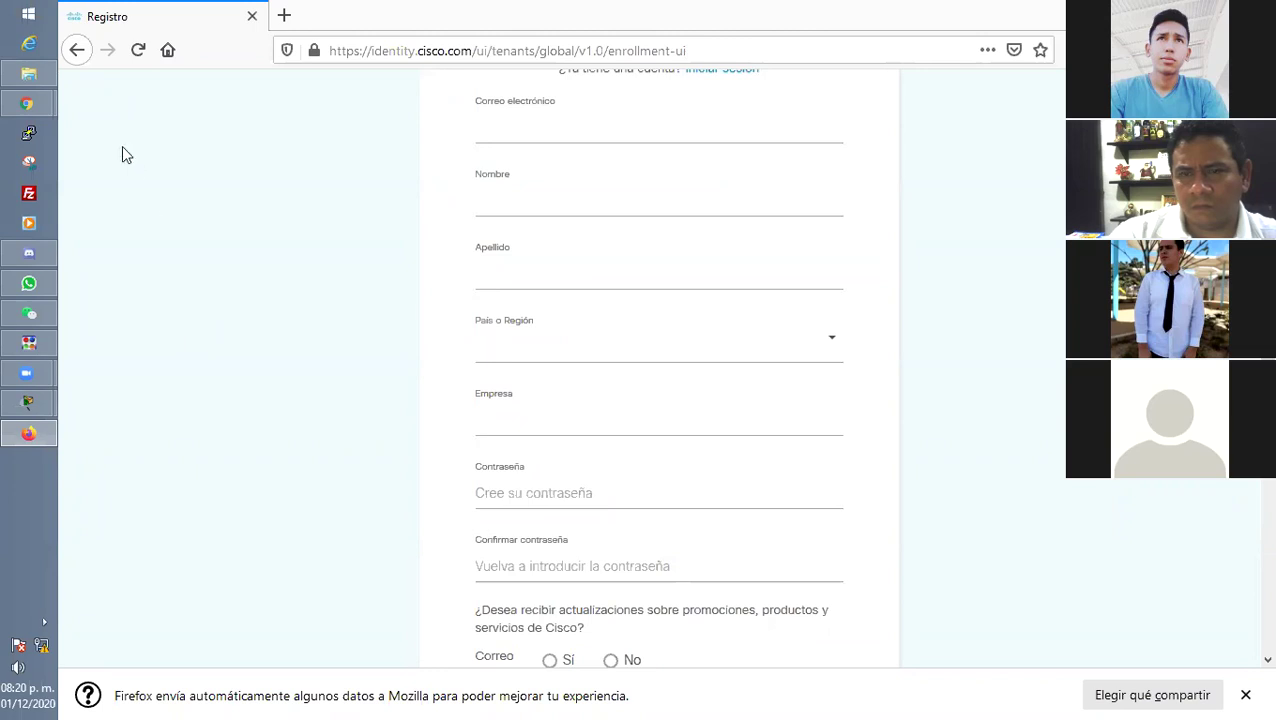
left_click(78, 58)
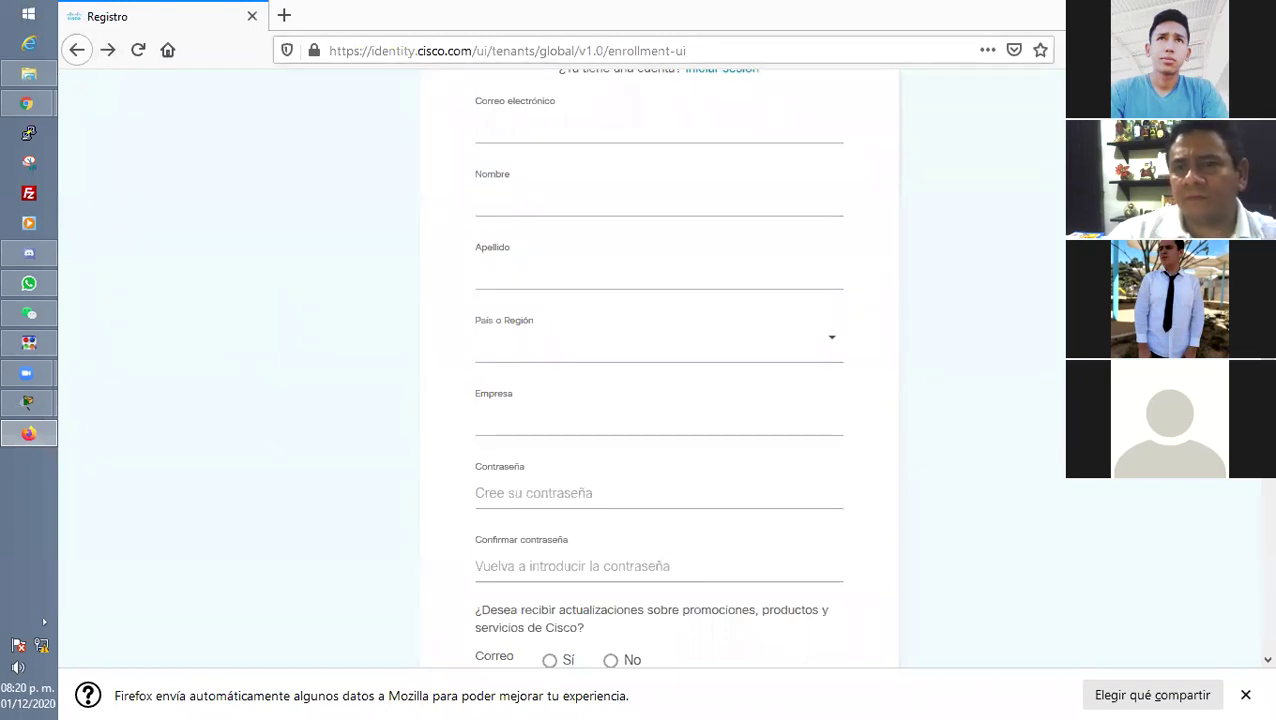
key("super+Down")
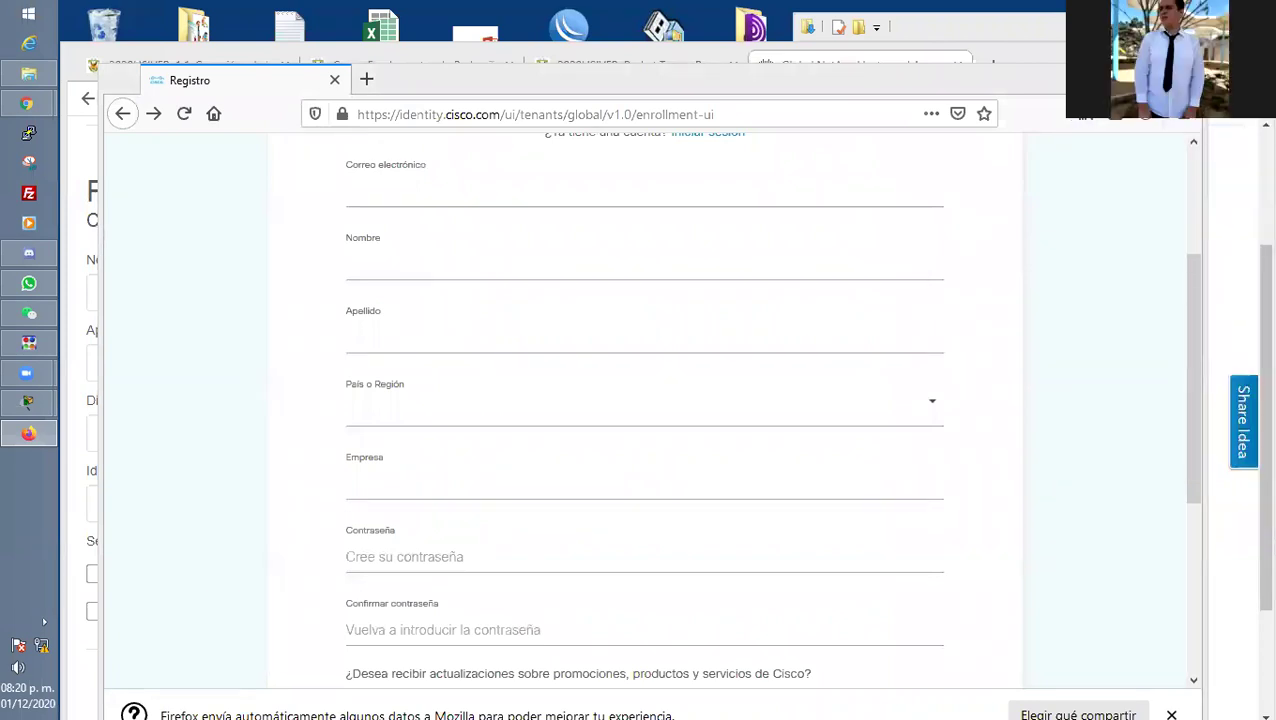
key("super+Down")
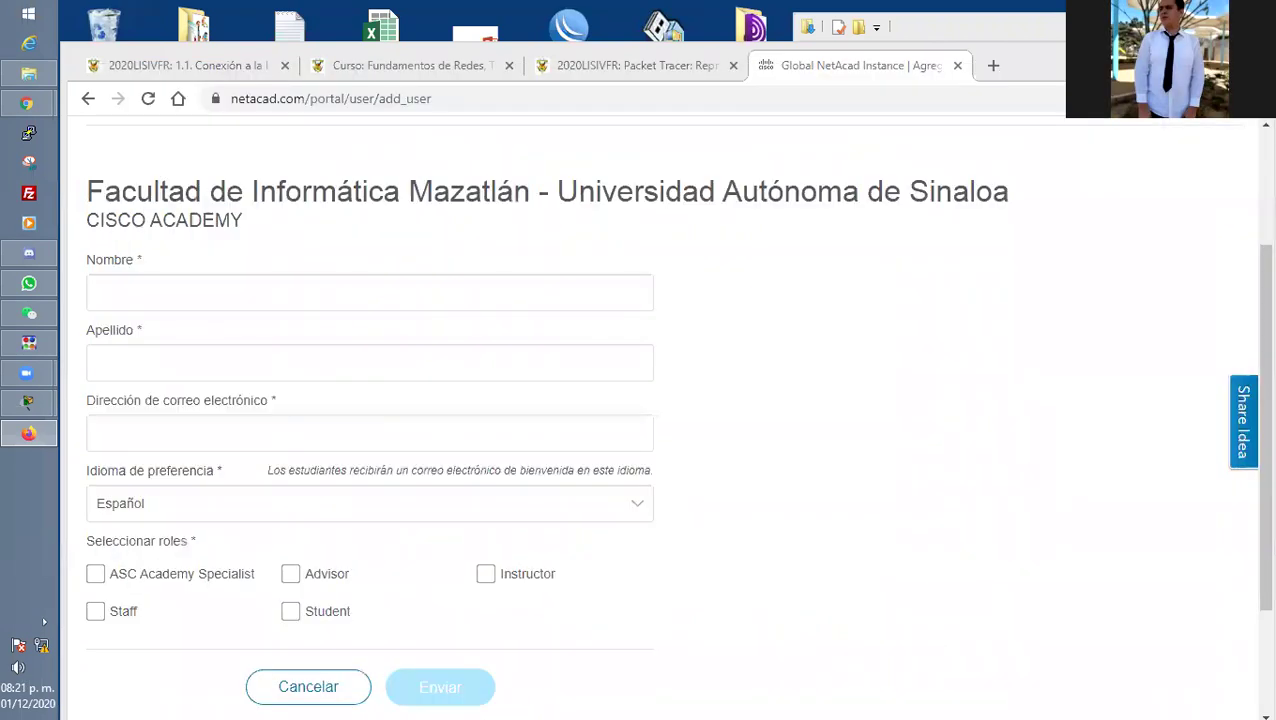
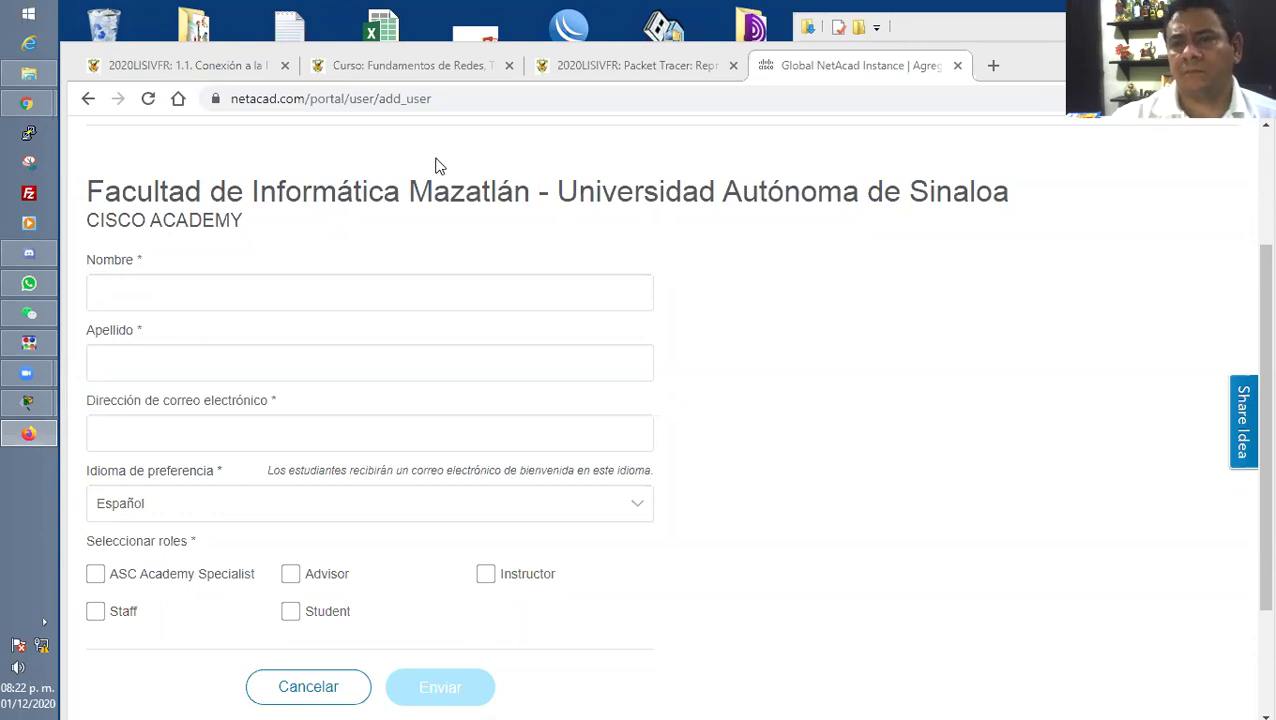
Select the academy name in the heading and switch to the Microsoft sign-in window.
left_click_drag(86, 191, 535, 194)
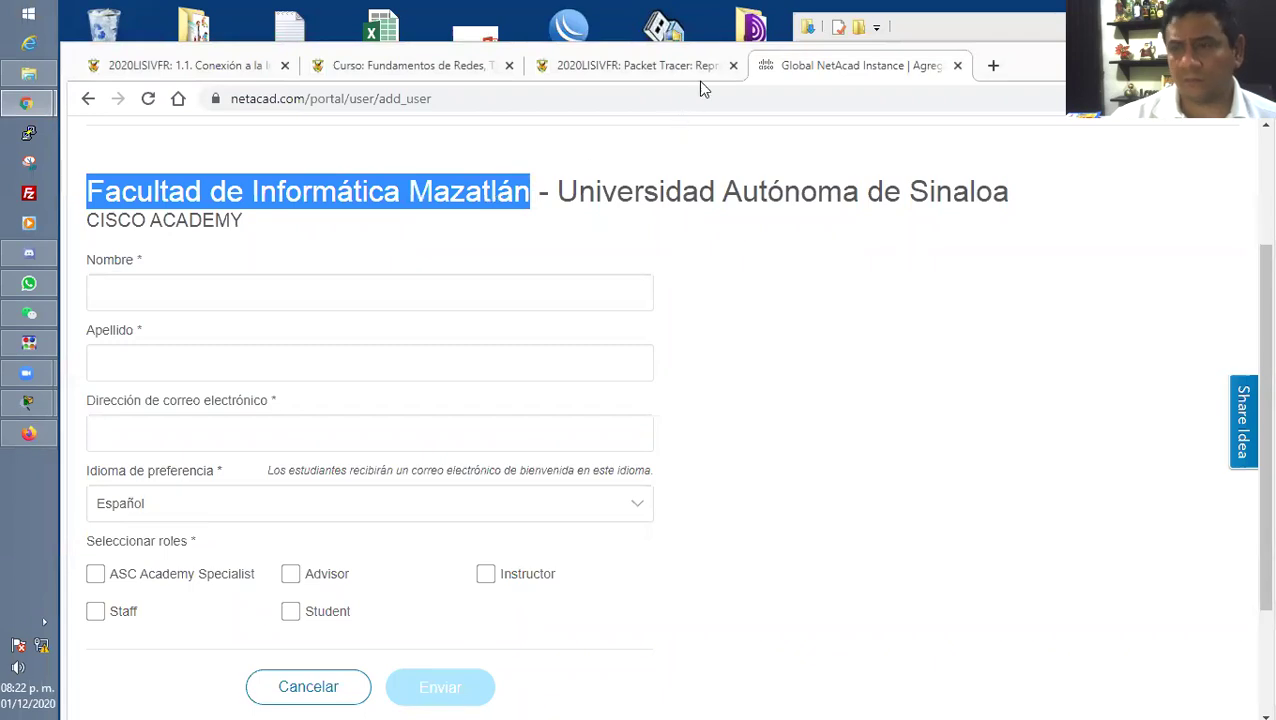
key("alt+Tab")
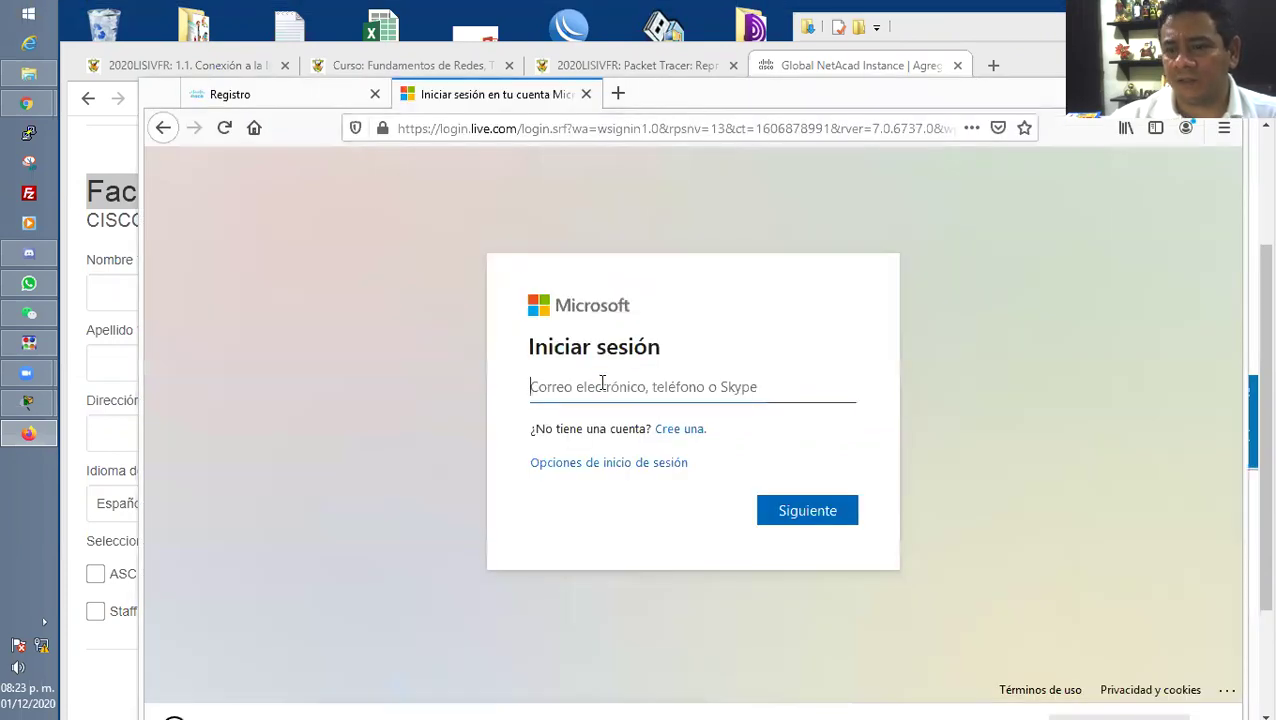
Sign in to Outlook with the student's e-mail and password, declining to save the login.
left_click(668, 387)
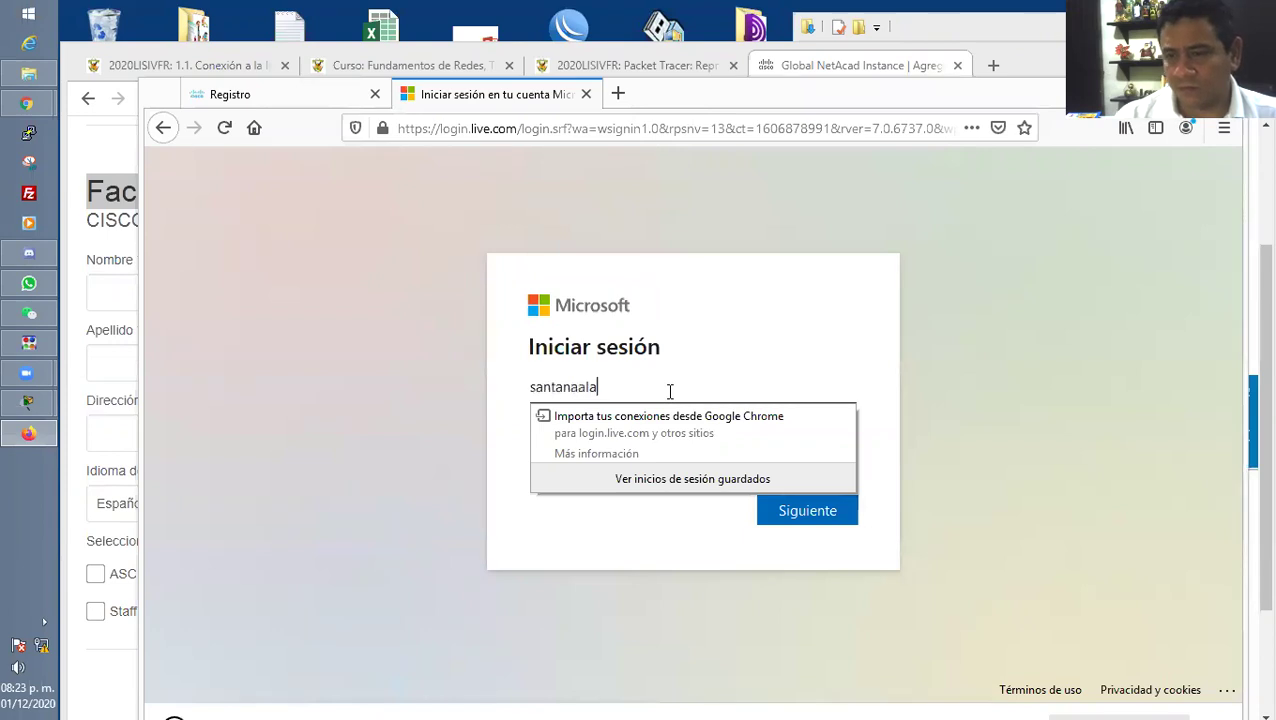
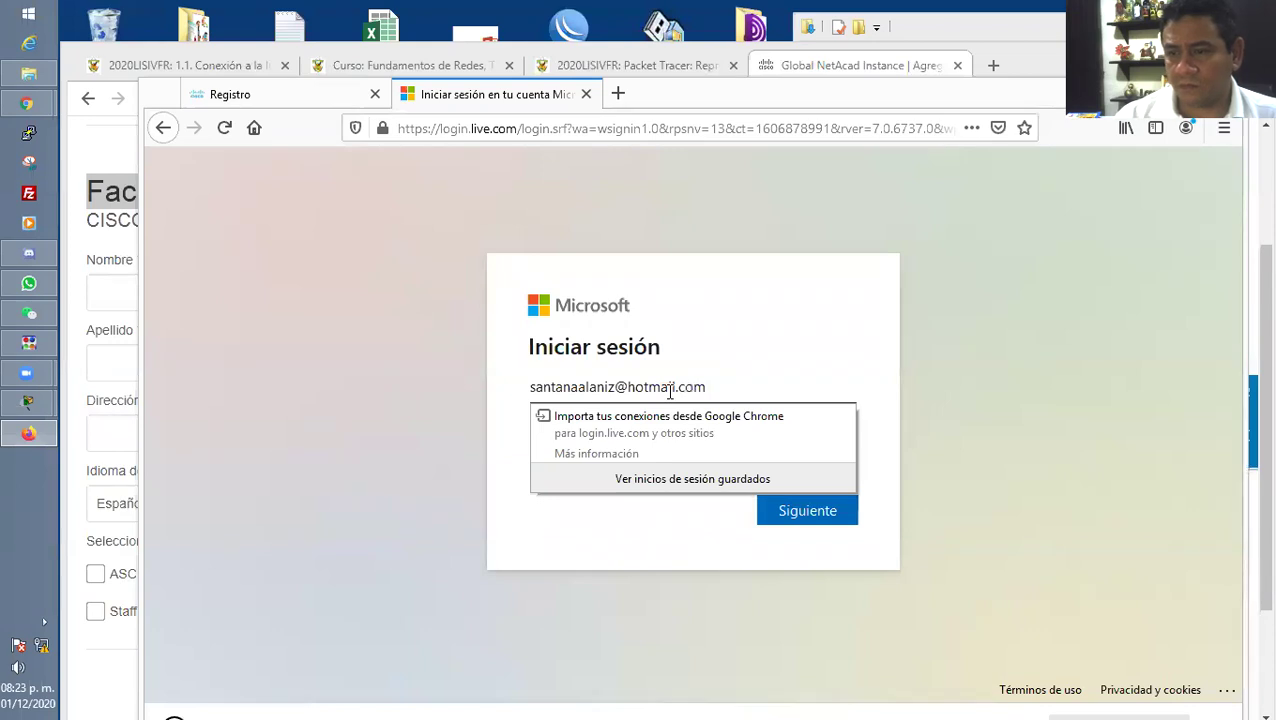
key("Return")
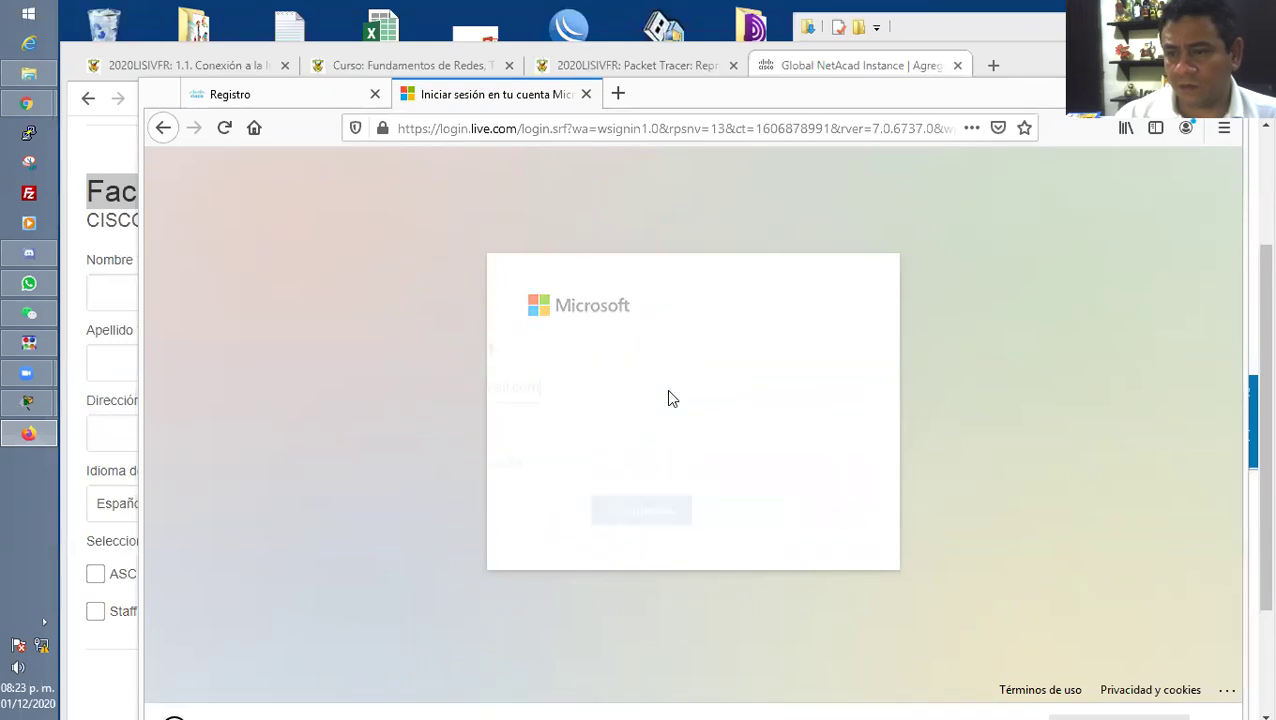
type("••••••••••")
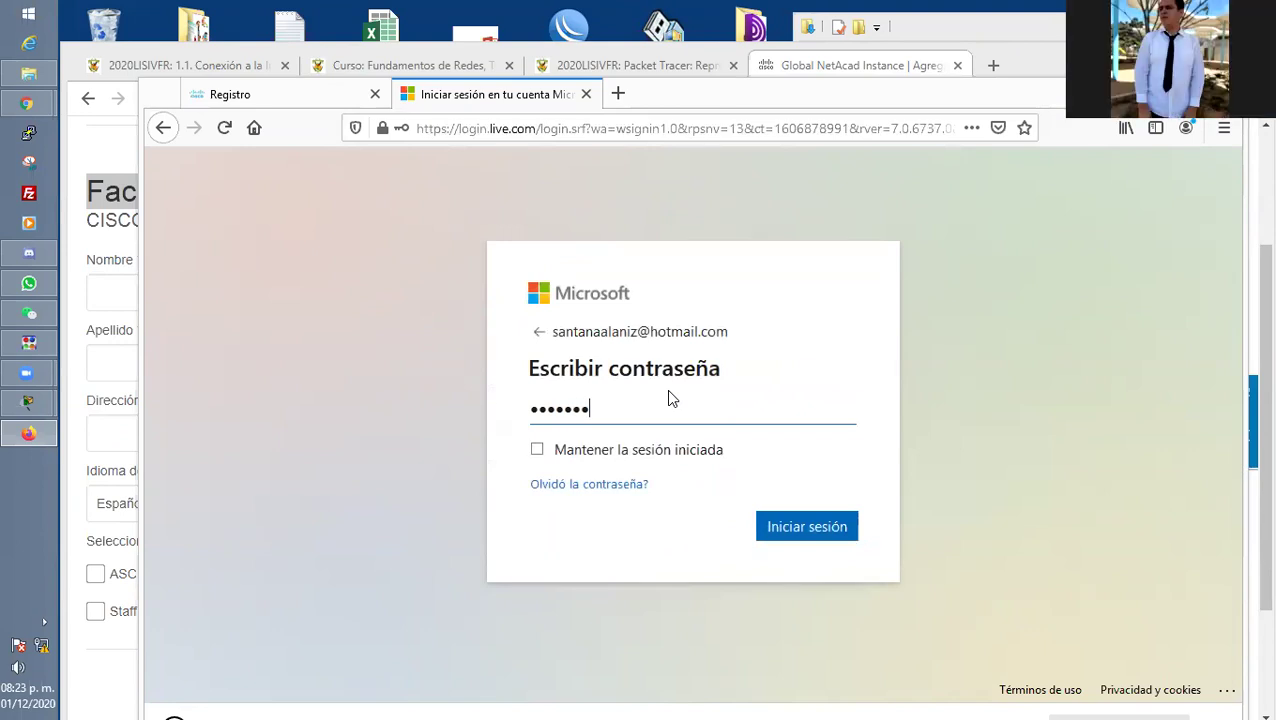
type("•••")
key("Return")
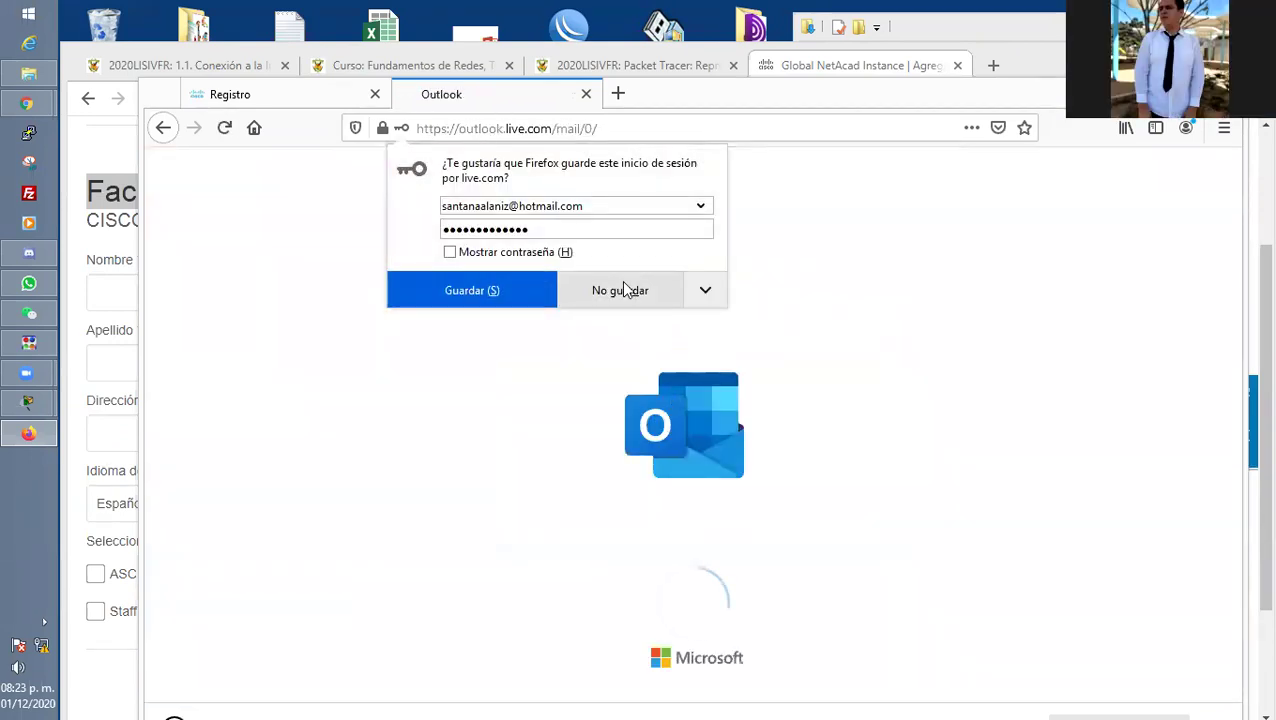
left_click(572, 292)
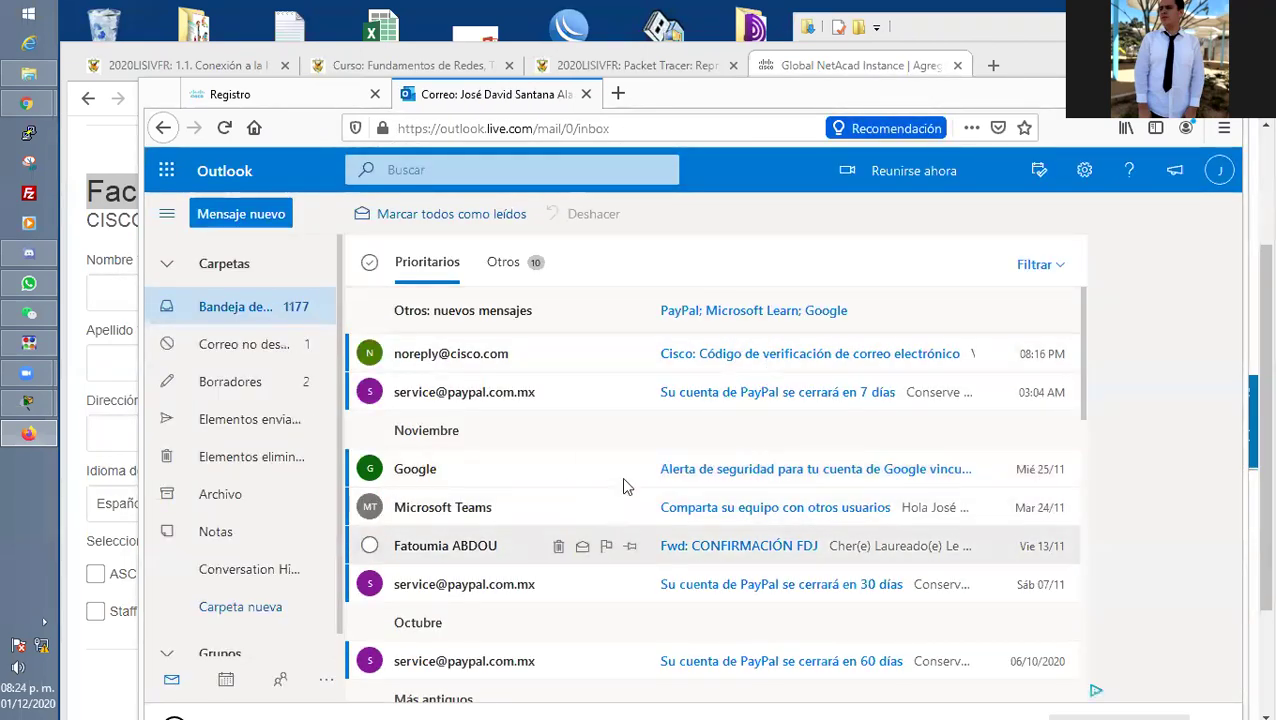
Copy the verification code from Cisco's e-mail and return to the Registro tab.
left_click(770, 356)
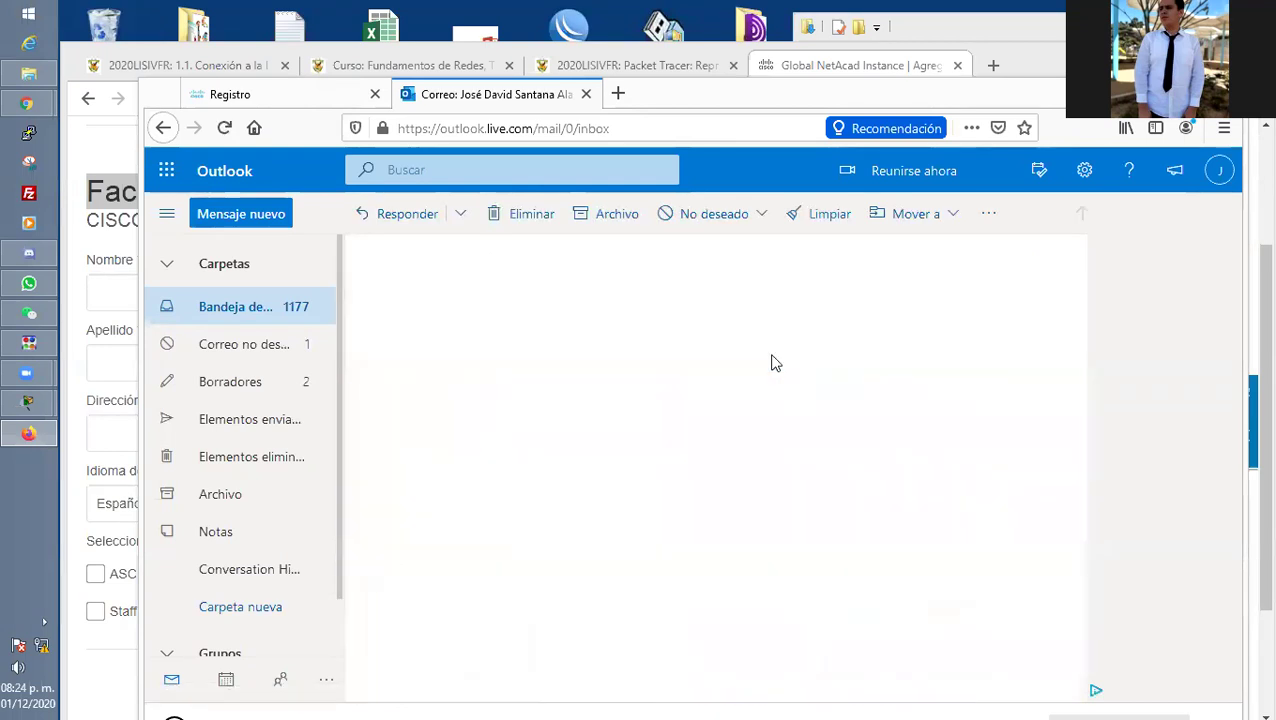
scroll(600, 438, "down", 5)
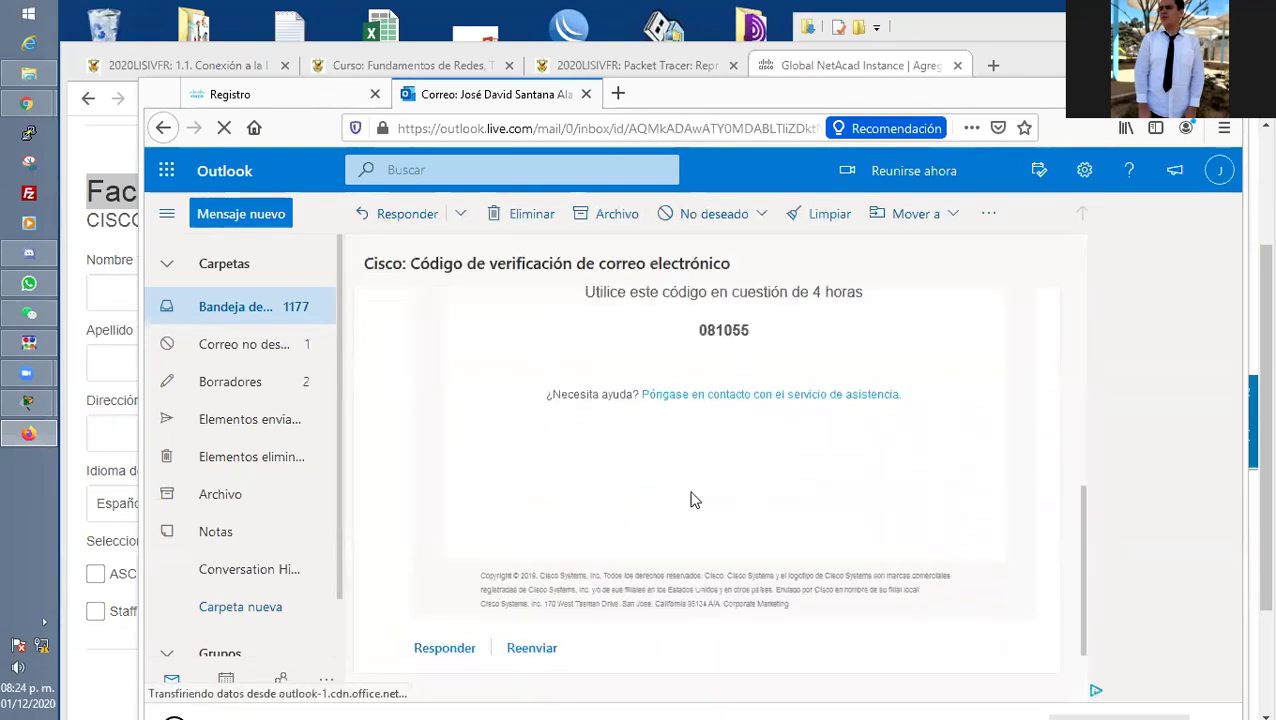
double_click(701, 330)
right_click(701, 330)
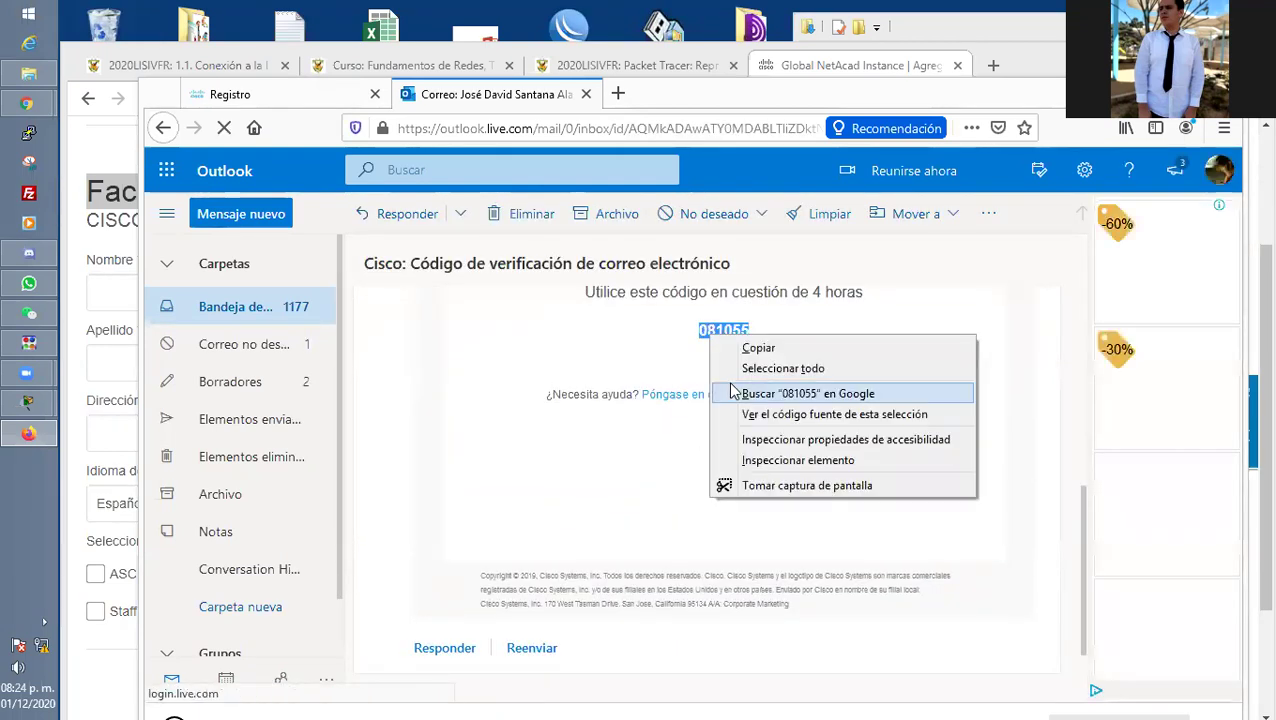
left_click(748, 347)
left_click(230, 94)
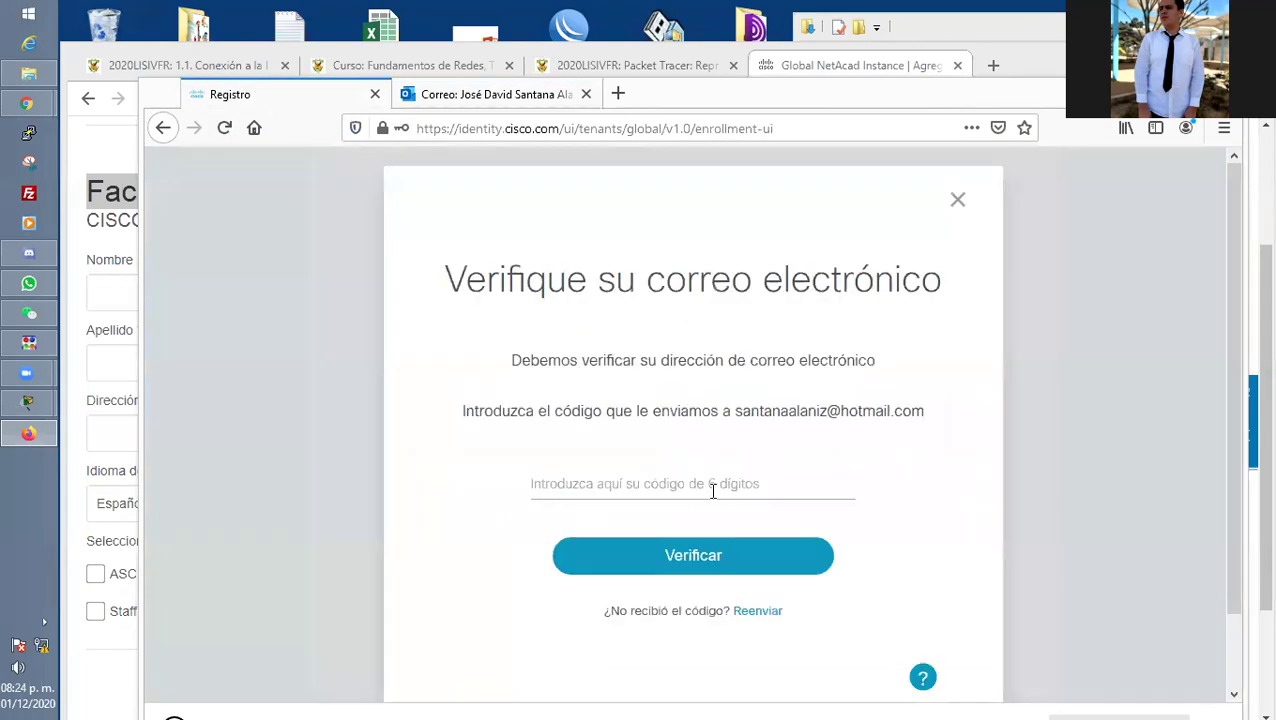
Paste the copied code into the verification field and verify the e-mail.
right_click(622, 487)
left_click(670, 566)
left_click(675, 562)
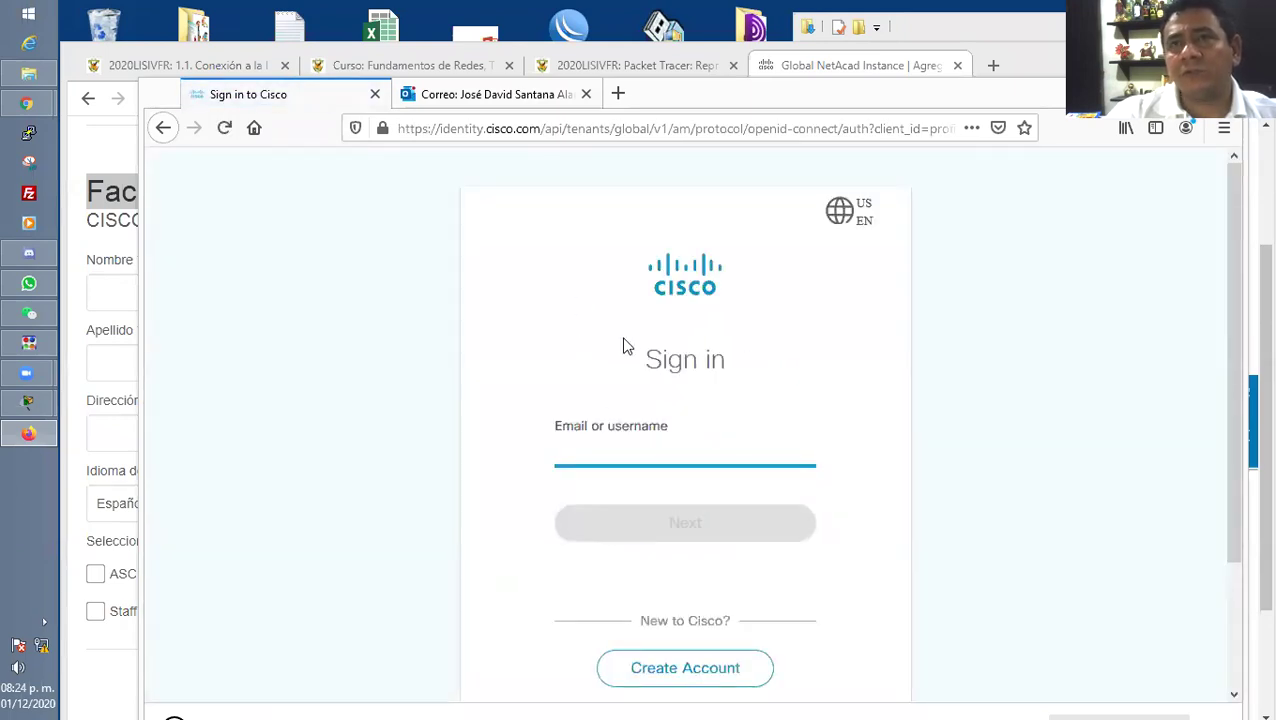
Search the web for 'netcacad cisco' and open the Cisco Networking Academy site.
left_click(376, 95)
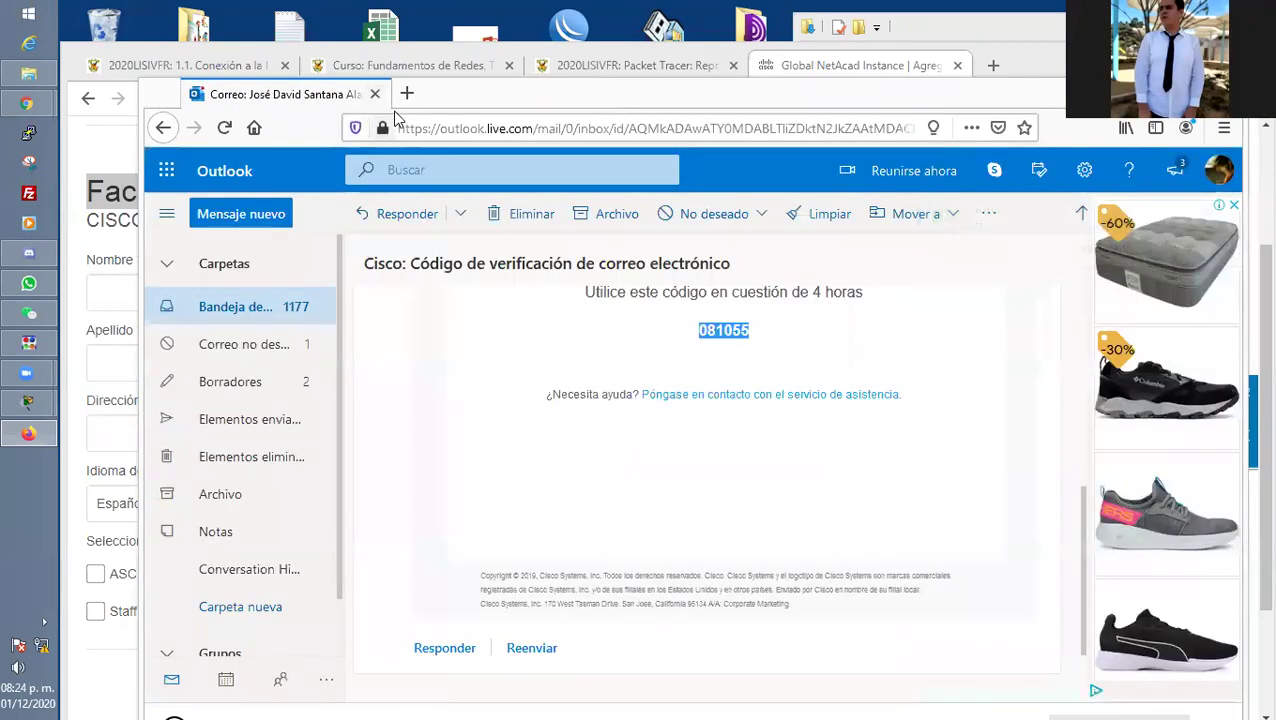
key("ctrl+t")
type("netc")
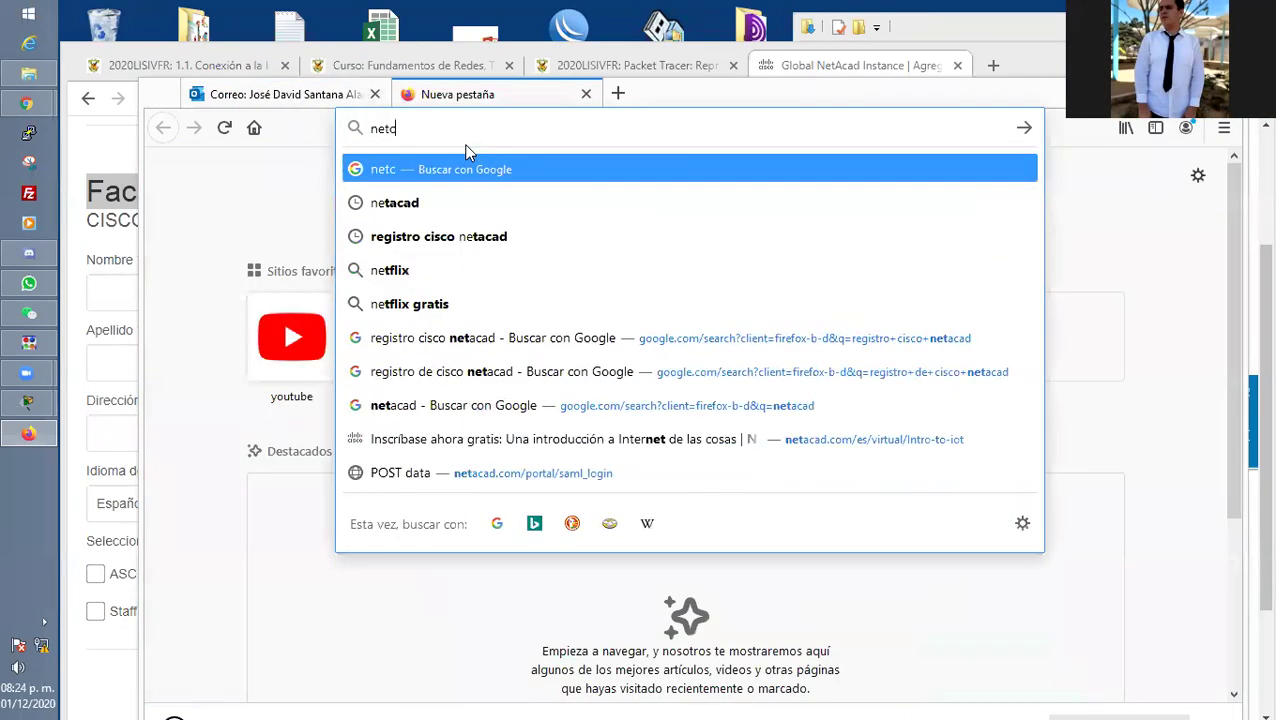
type("acad")
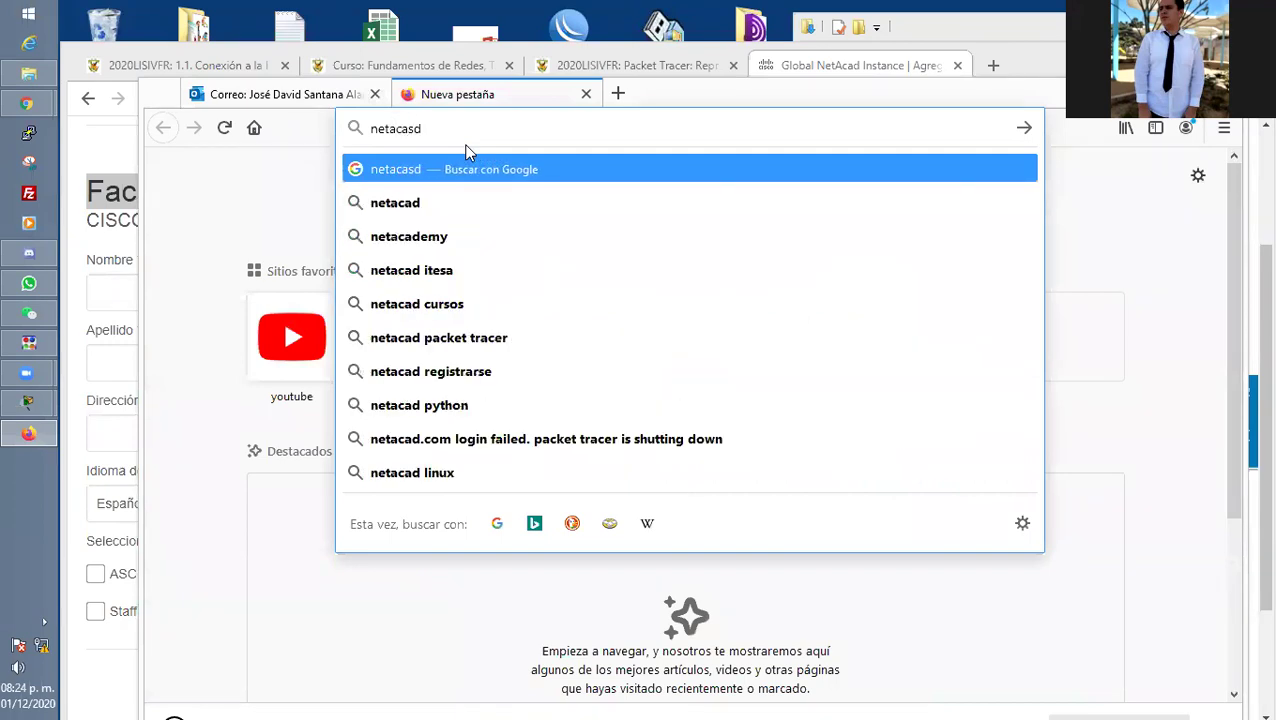
type(" cisco")
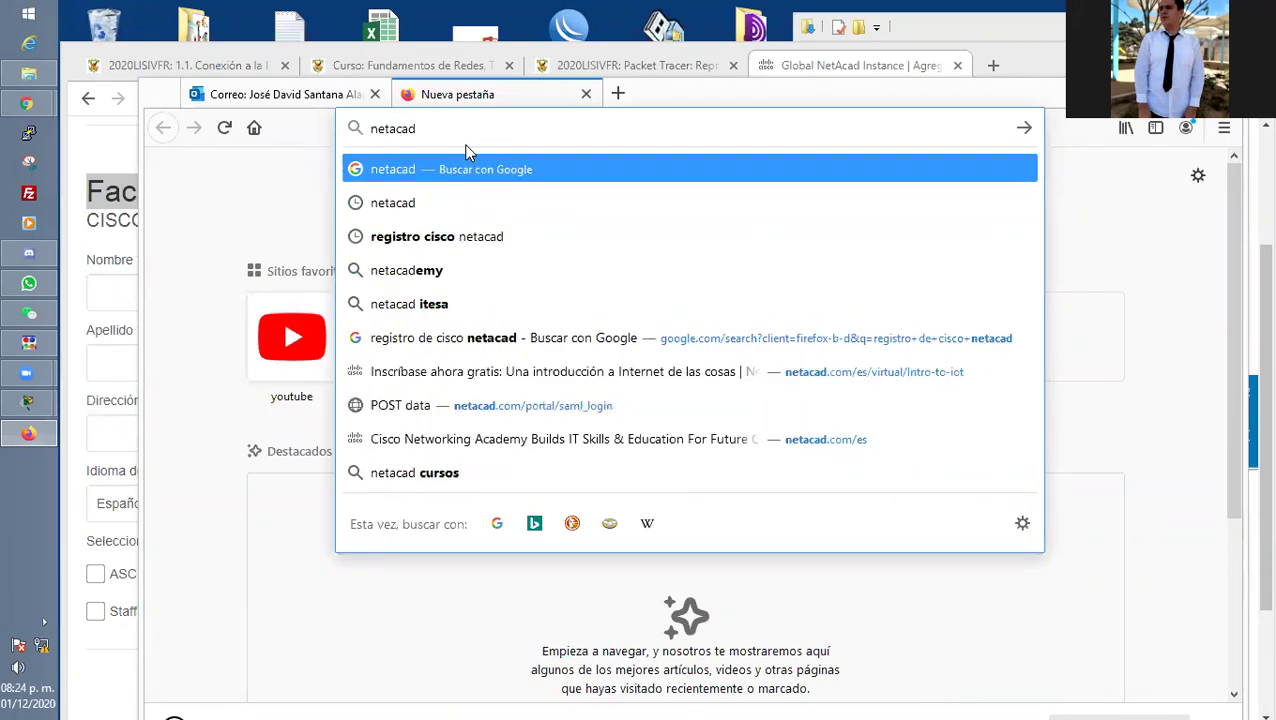
key("Return")
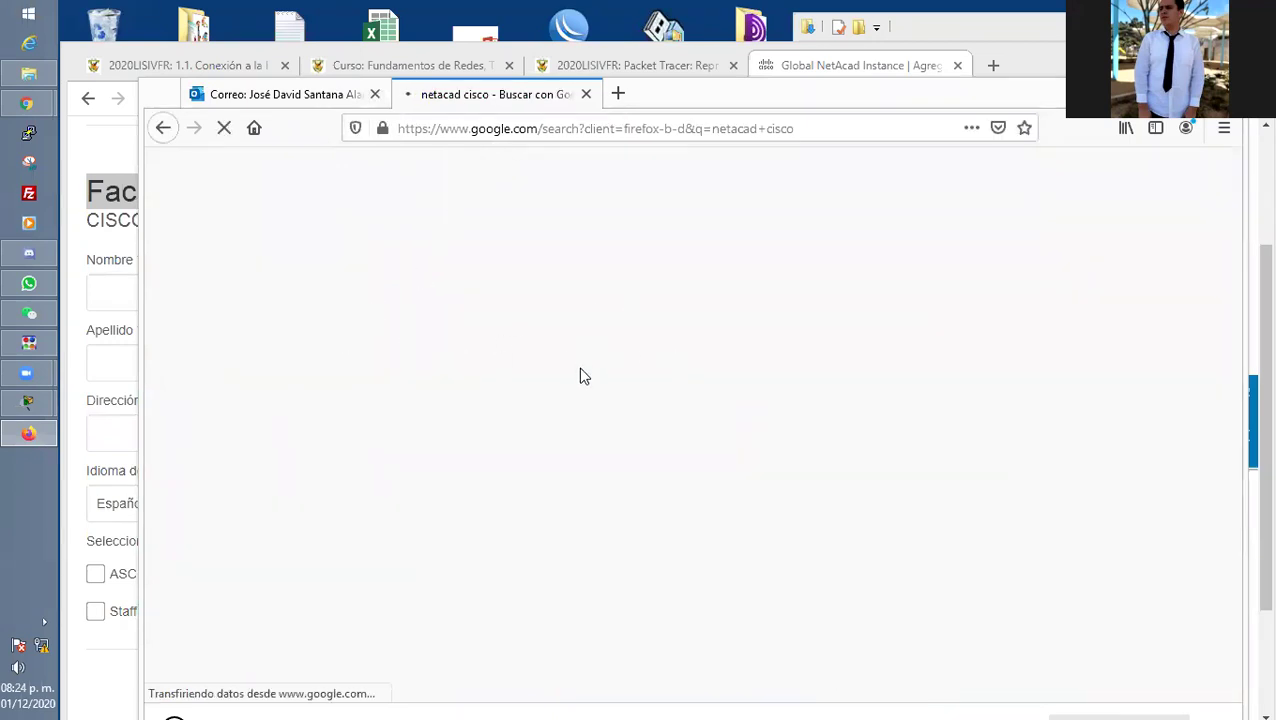
left_click(384, 350)
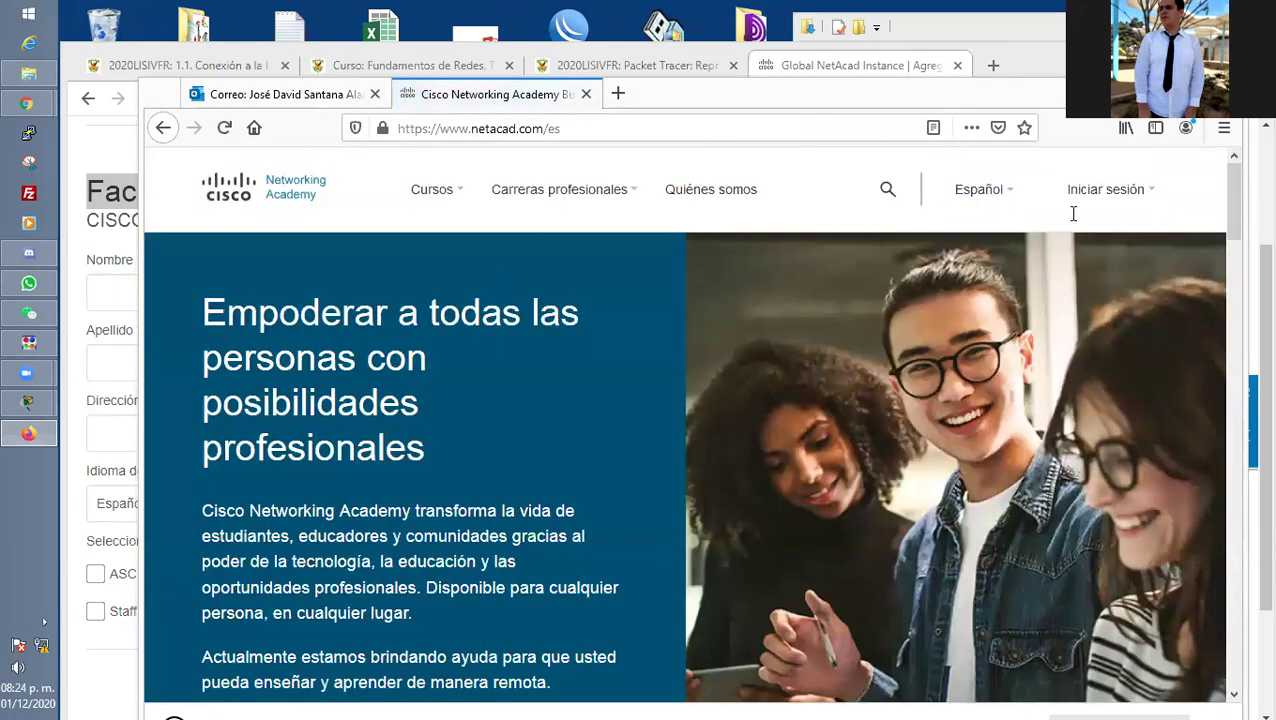
Sign in to NetAcad with the student's username and password, saving the login.
mouse_move(1105, 202)
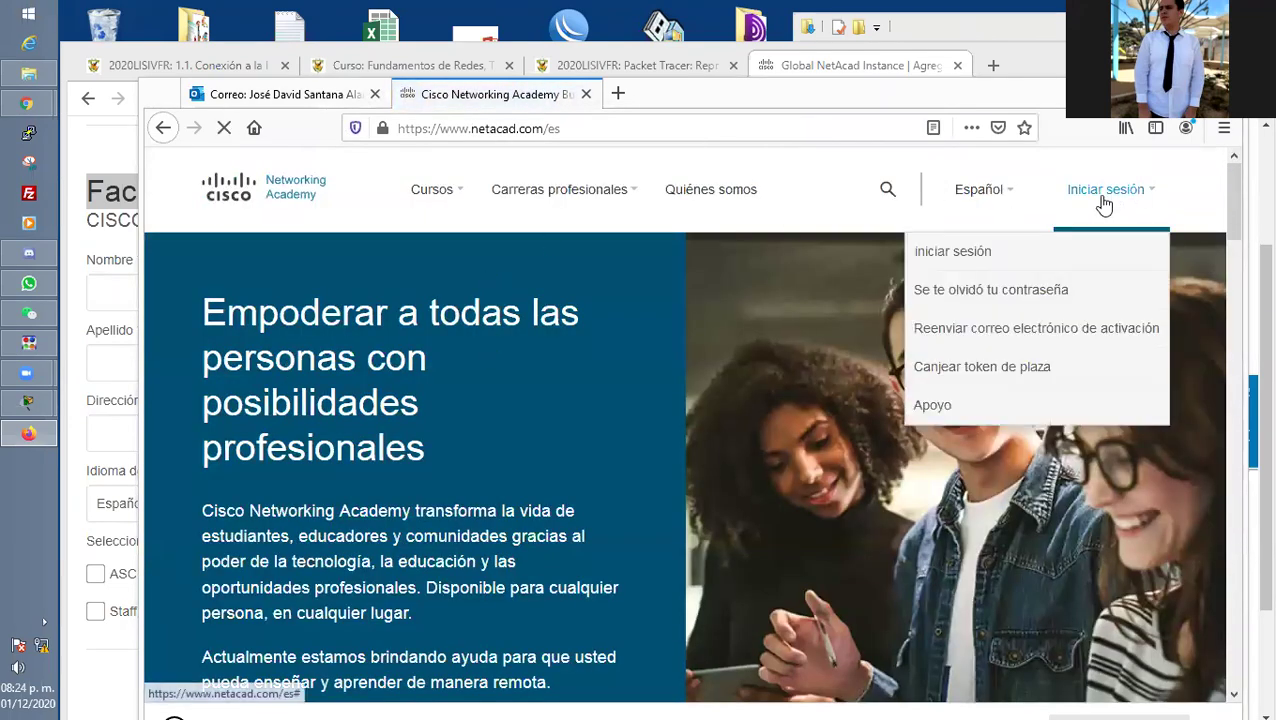
left_click(955, 253)
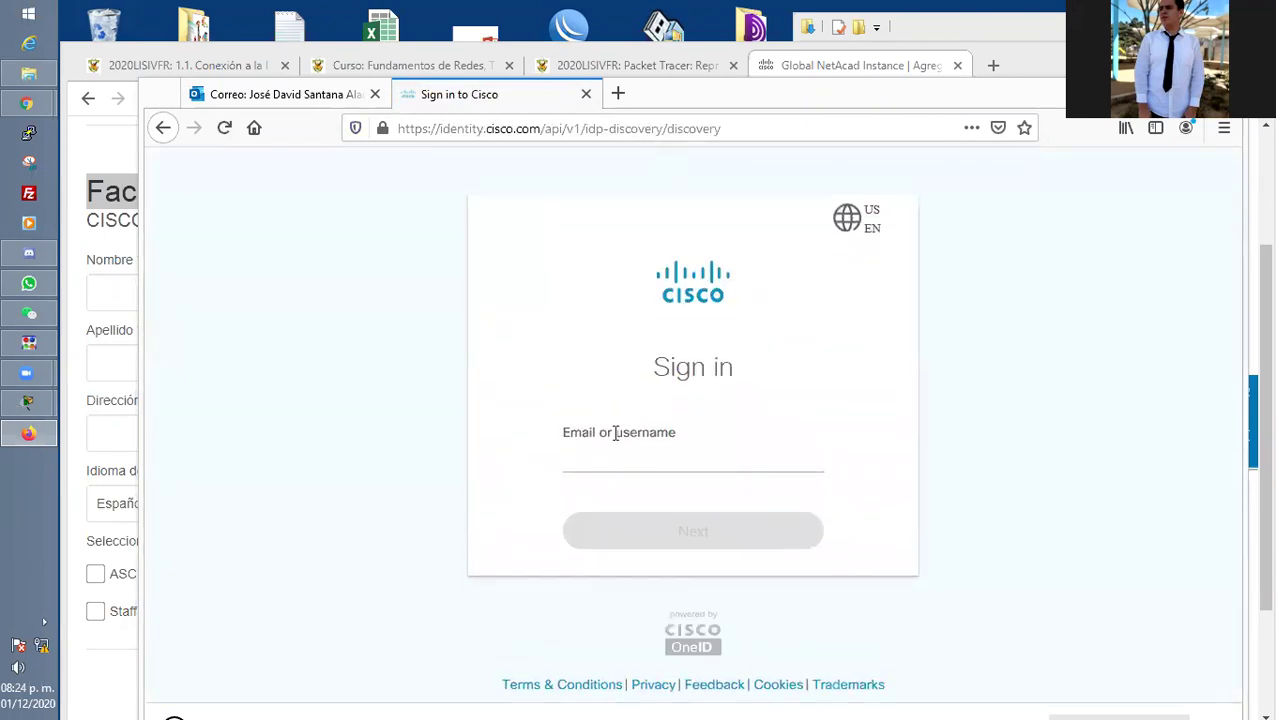
left_click(713, 457)
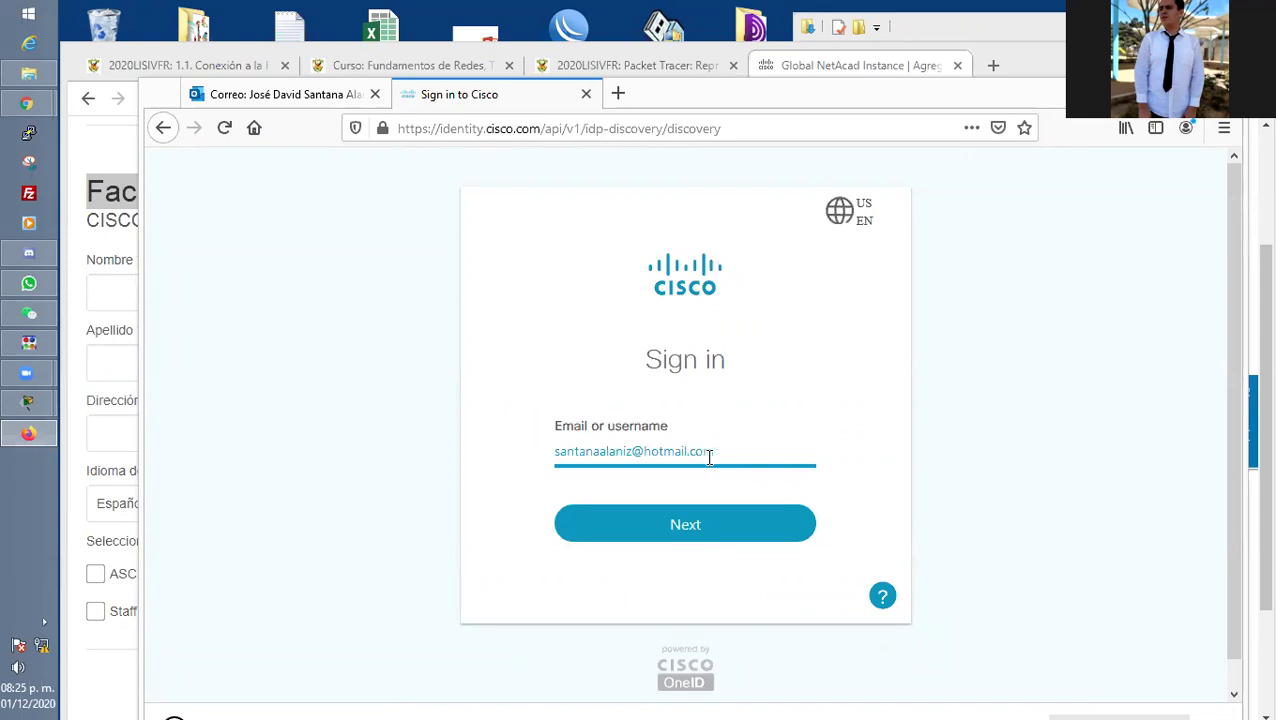
key("Return")
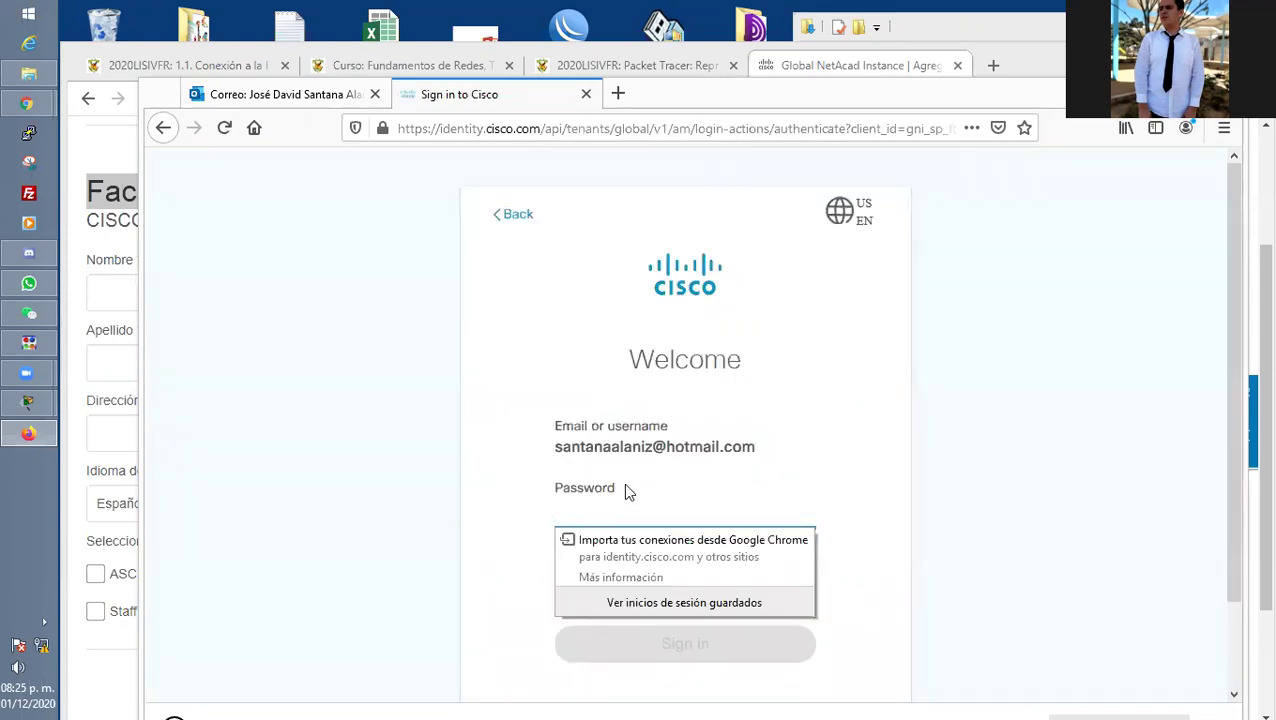
type("••••••••••")
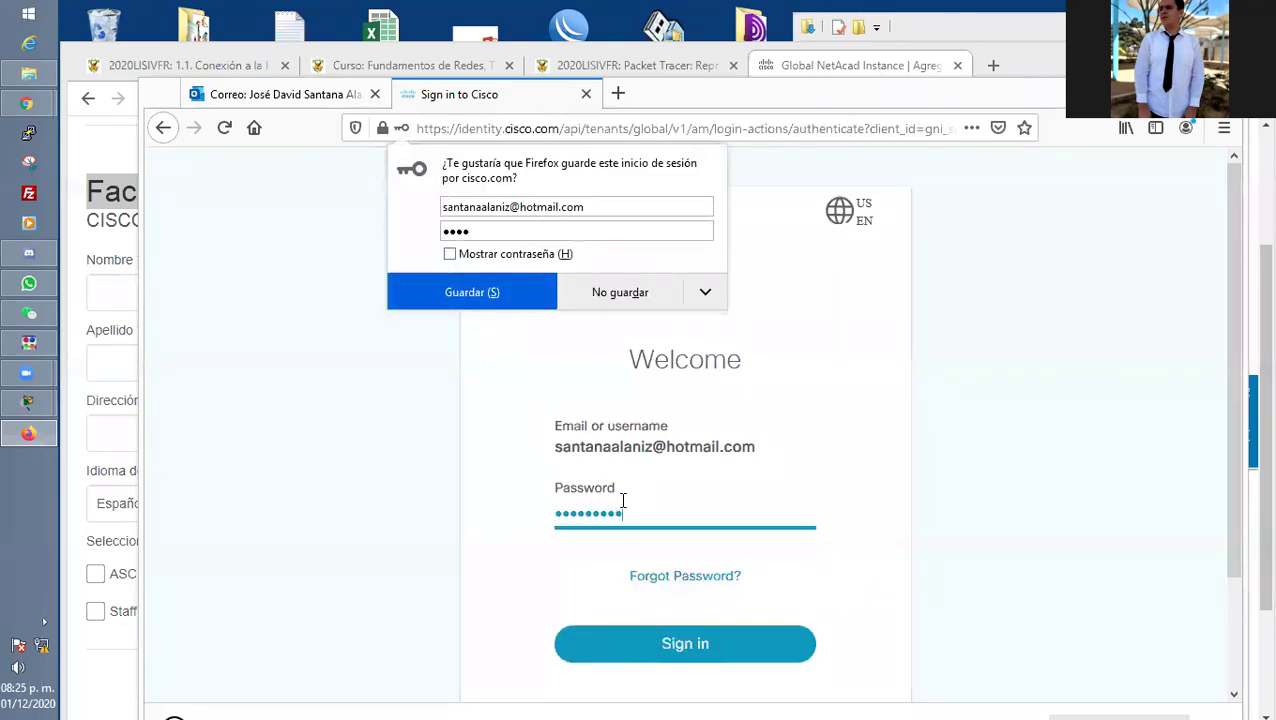
type("•")
left_click(421, 294)
left_click(643, 648)
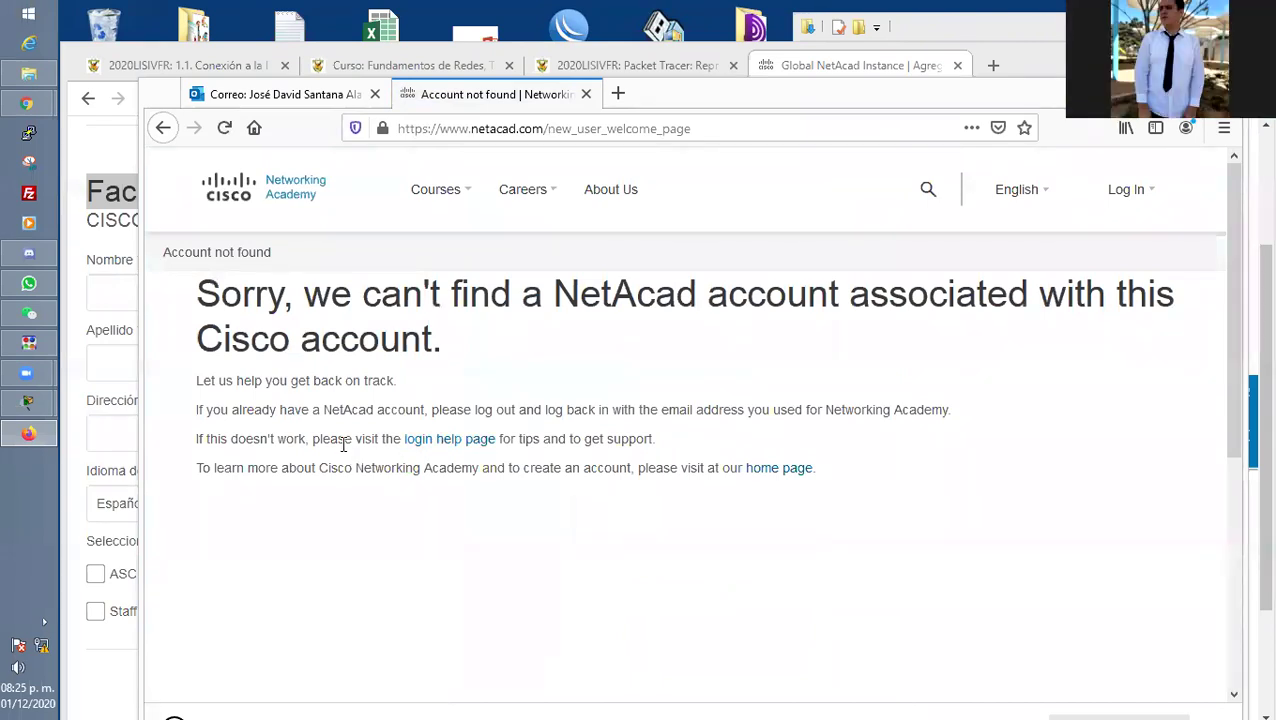
Read the account-not-found message, then go back to the Cisco sign-in page.
left_click_drag(197, 296, 1116, 298)
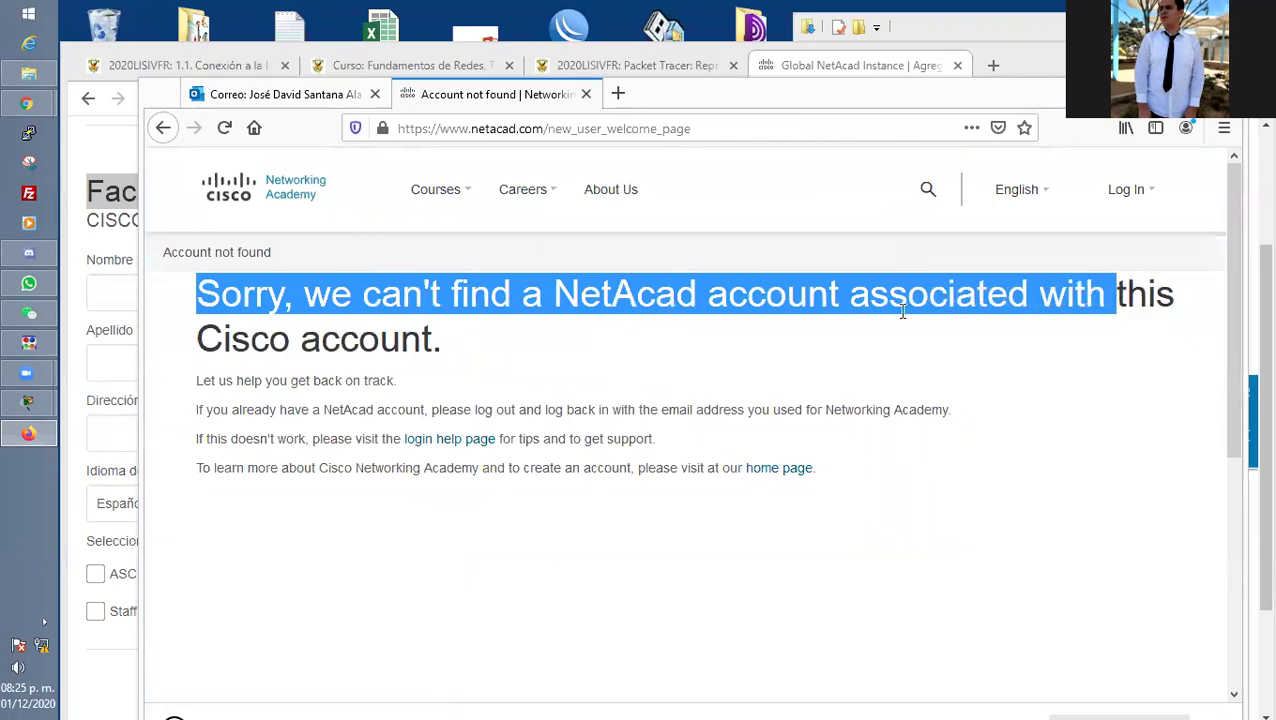
left_click_drag(902, 312, 478, 355)
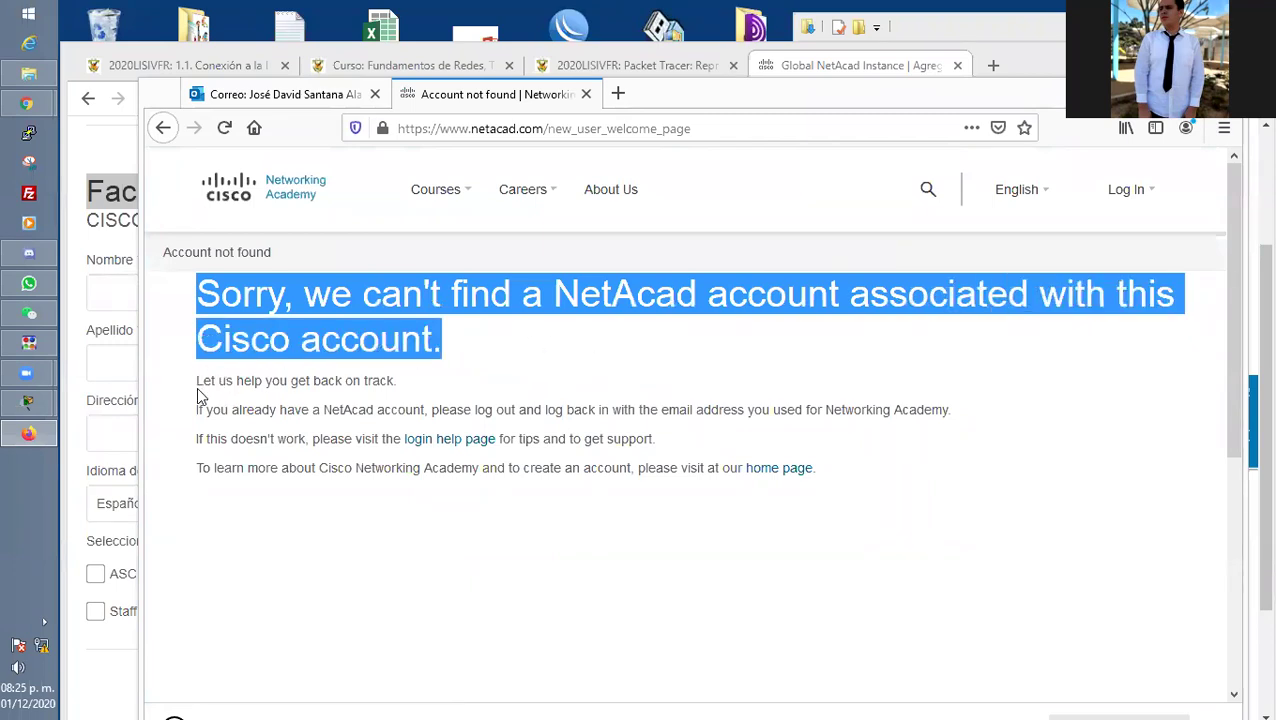
left_click_drag(198, 410, 877, 410)
left_click(446, 424)
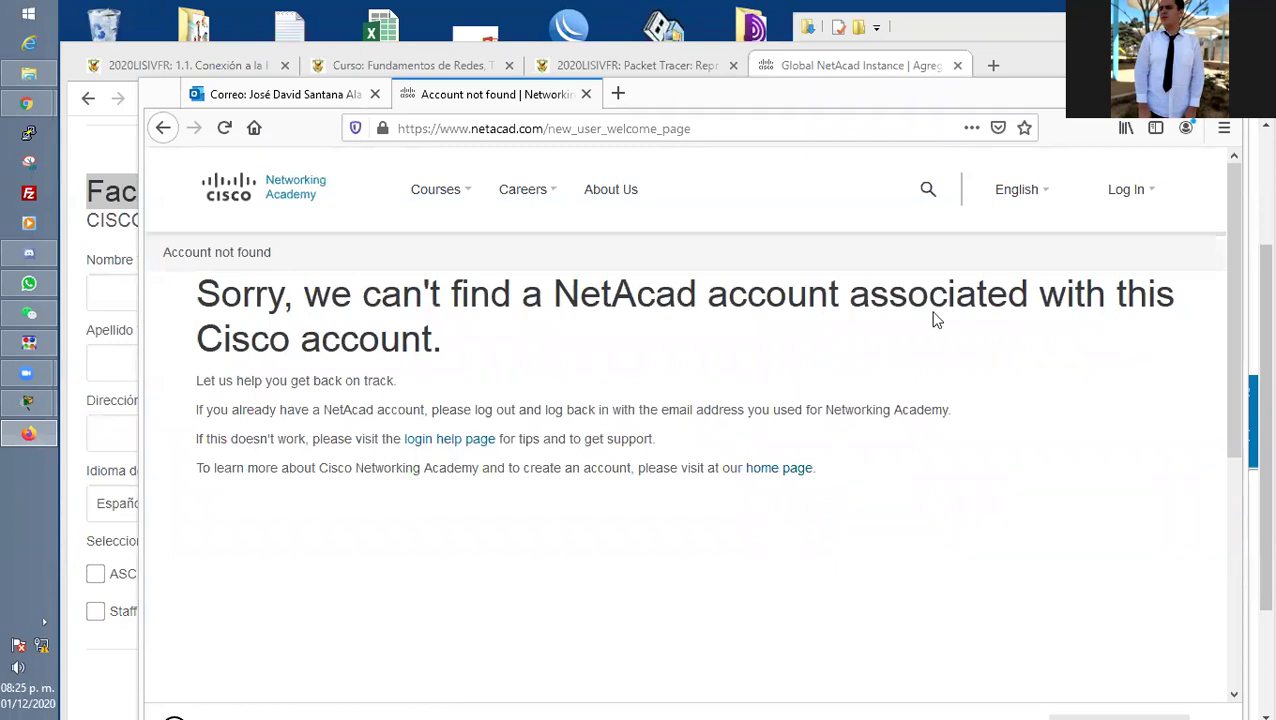
mouse_move(1135, 195)
left_click(1062, 262)
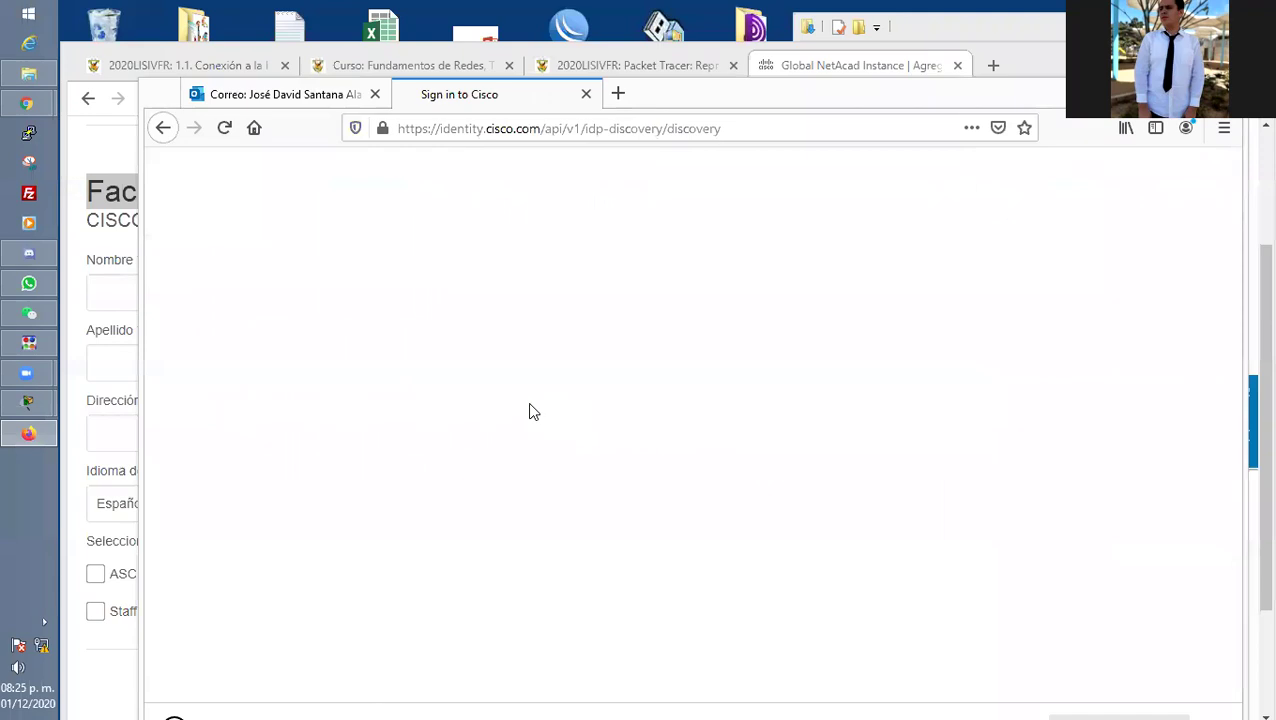
Sign in again with the student's username and a replaced password, reaching 'Account not found'.
left_click(658, 468)
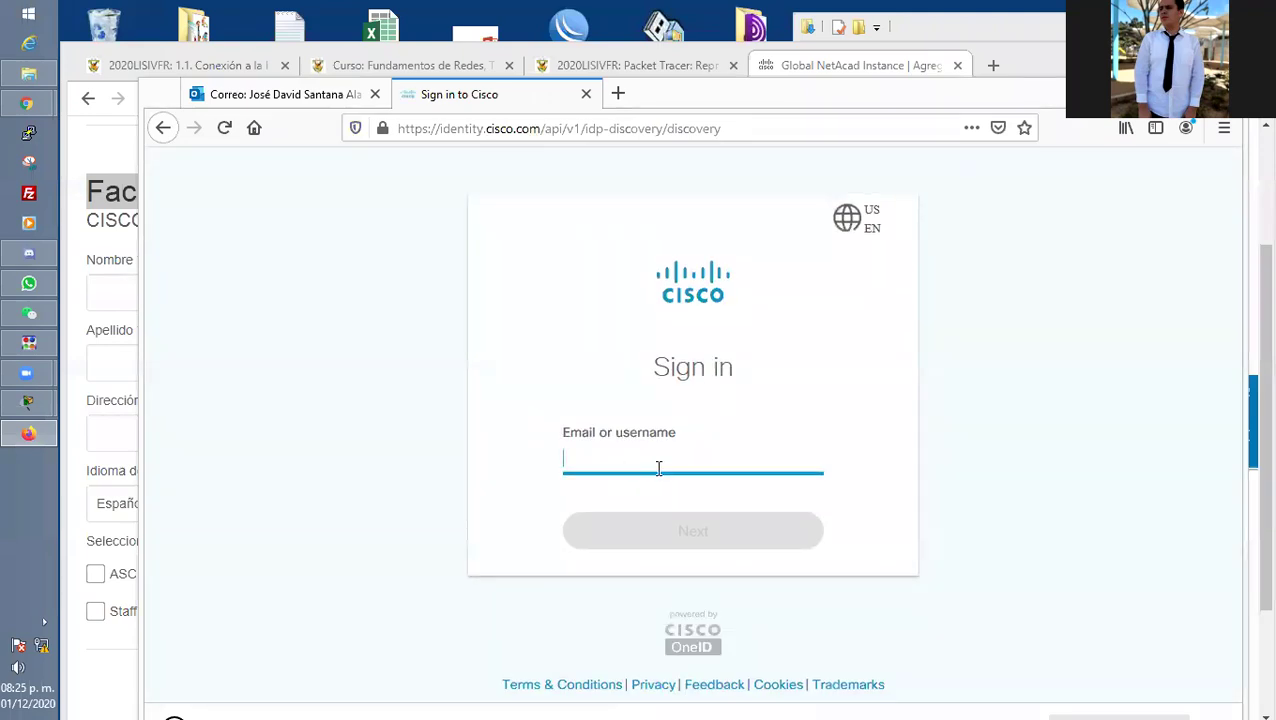
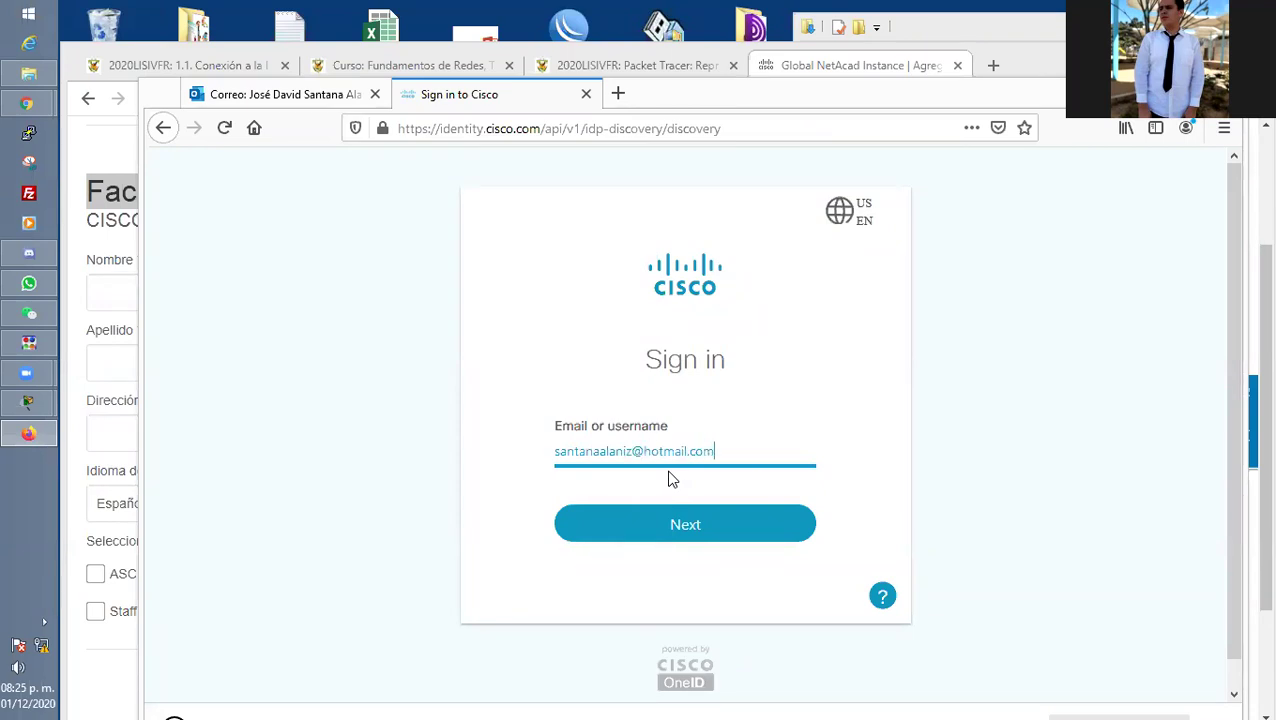
key("Return")
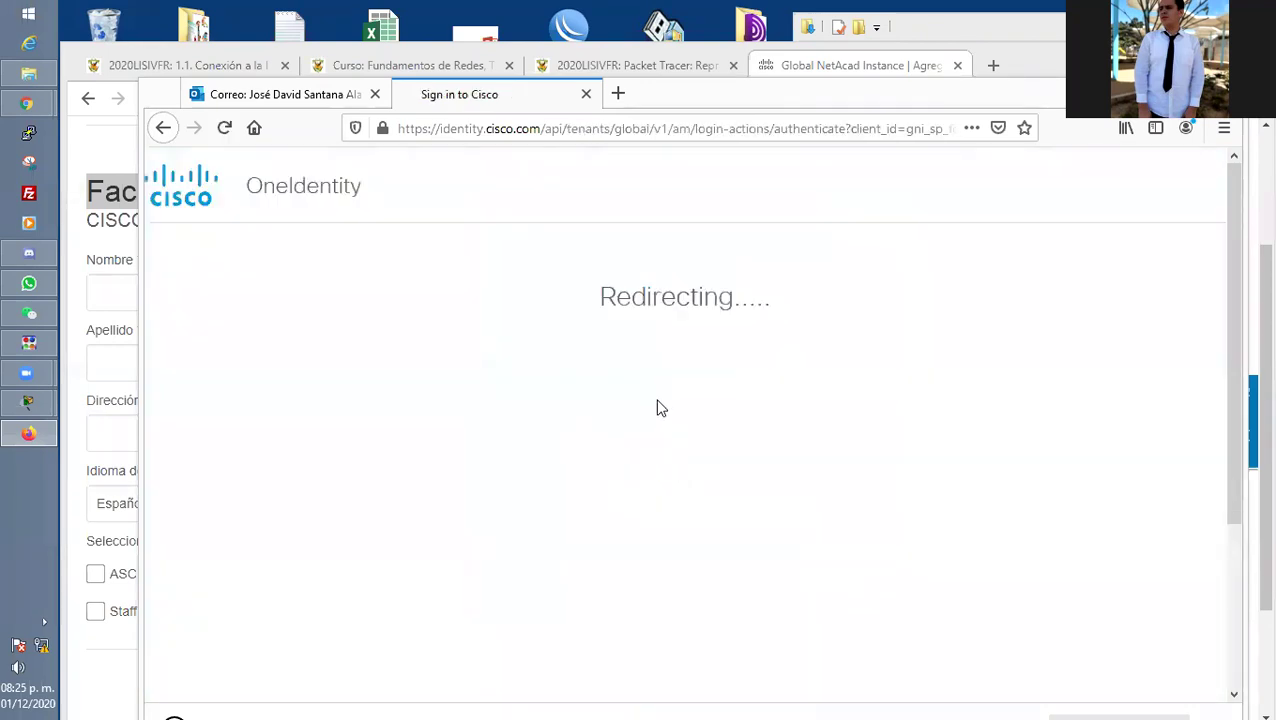
key("ctrl+a")
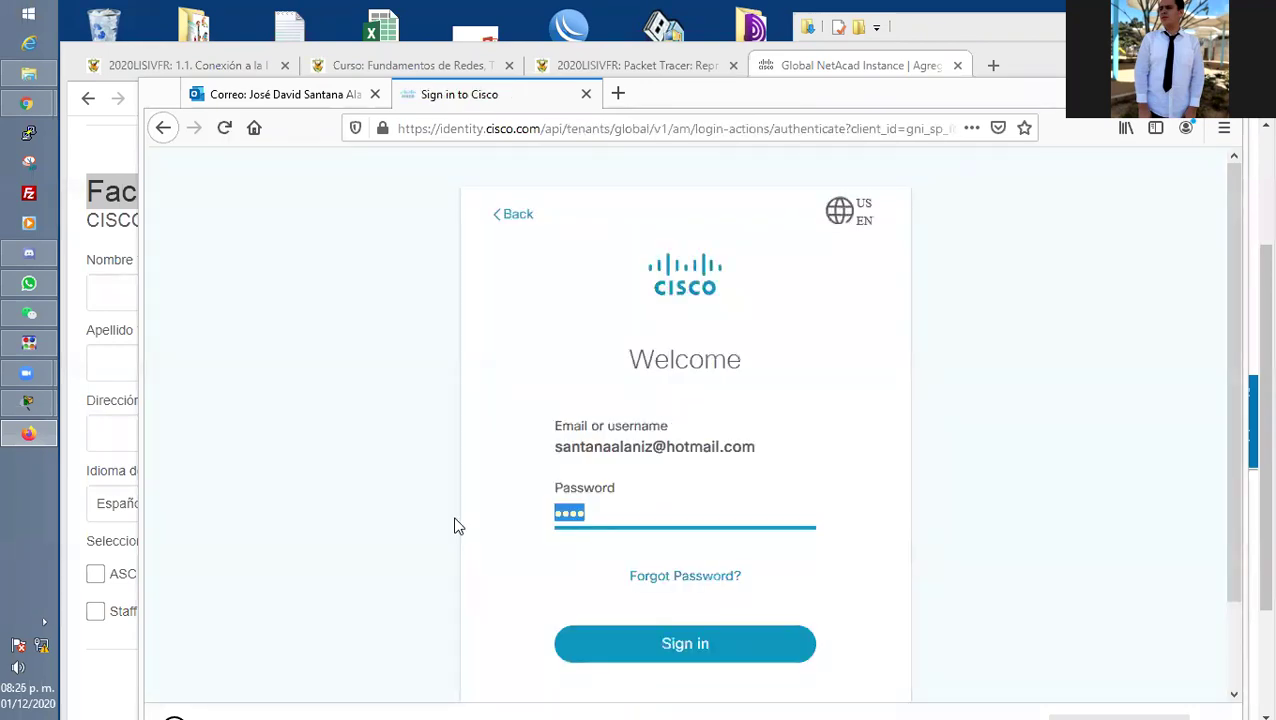
type("••")
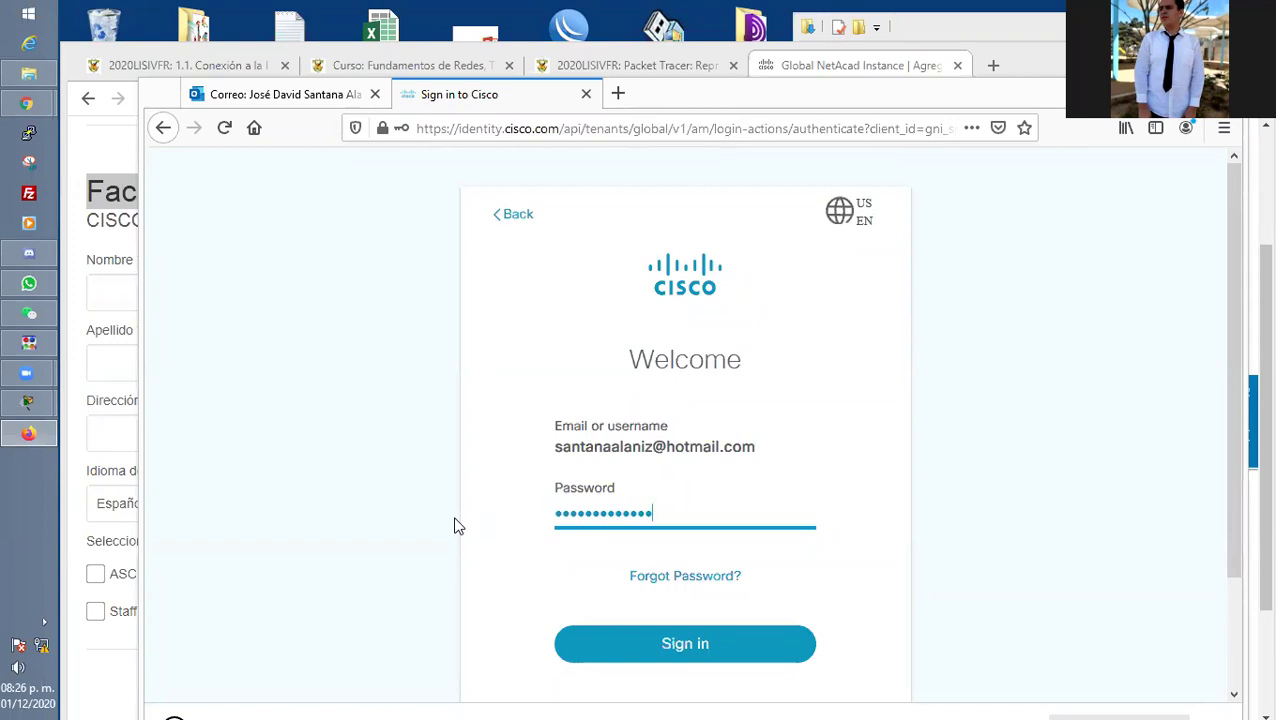
left_click(645, 650)
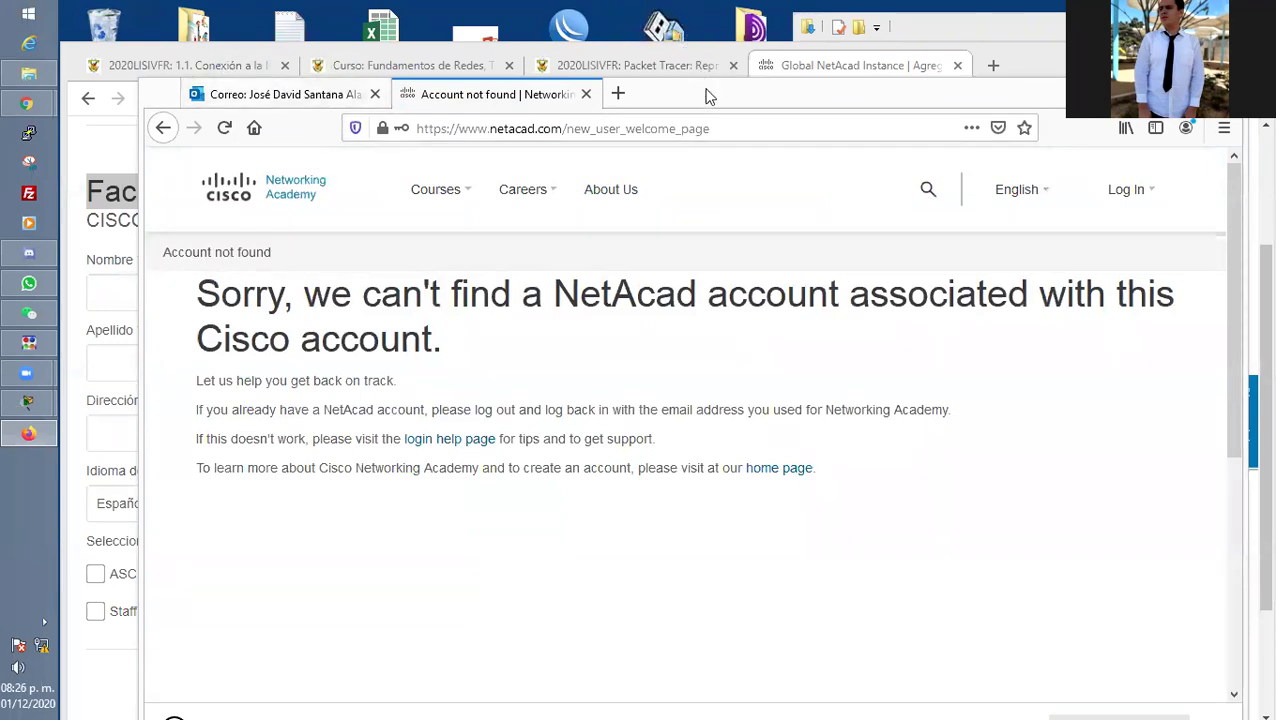
left_click_drag(709, 100, 741, 212)
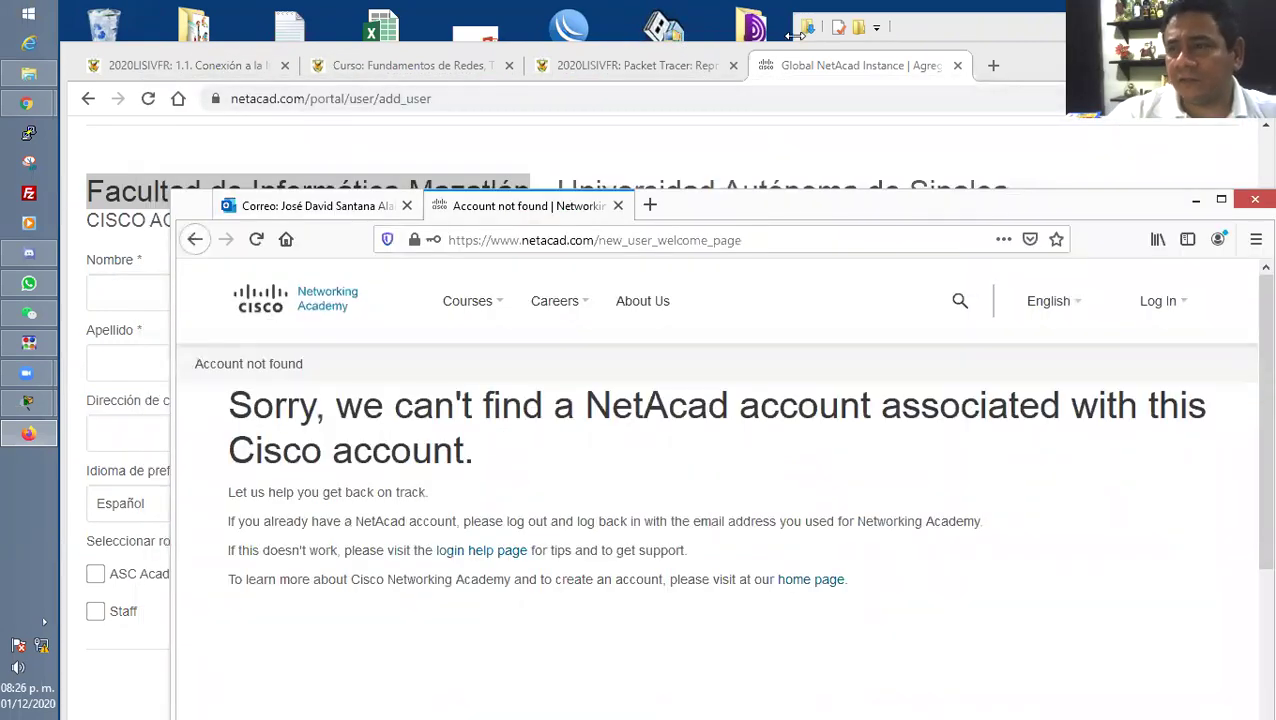
Fill the student's first name, surname and hotmail e-mail from autofill suggestions.
left_click(806, 64)
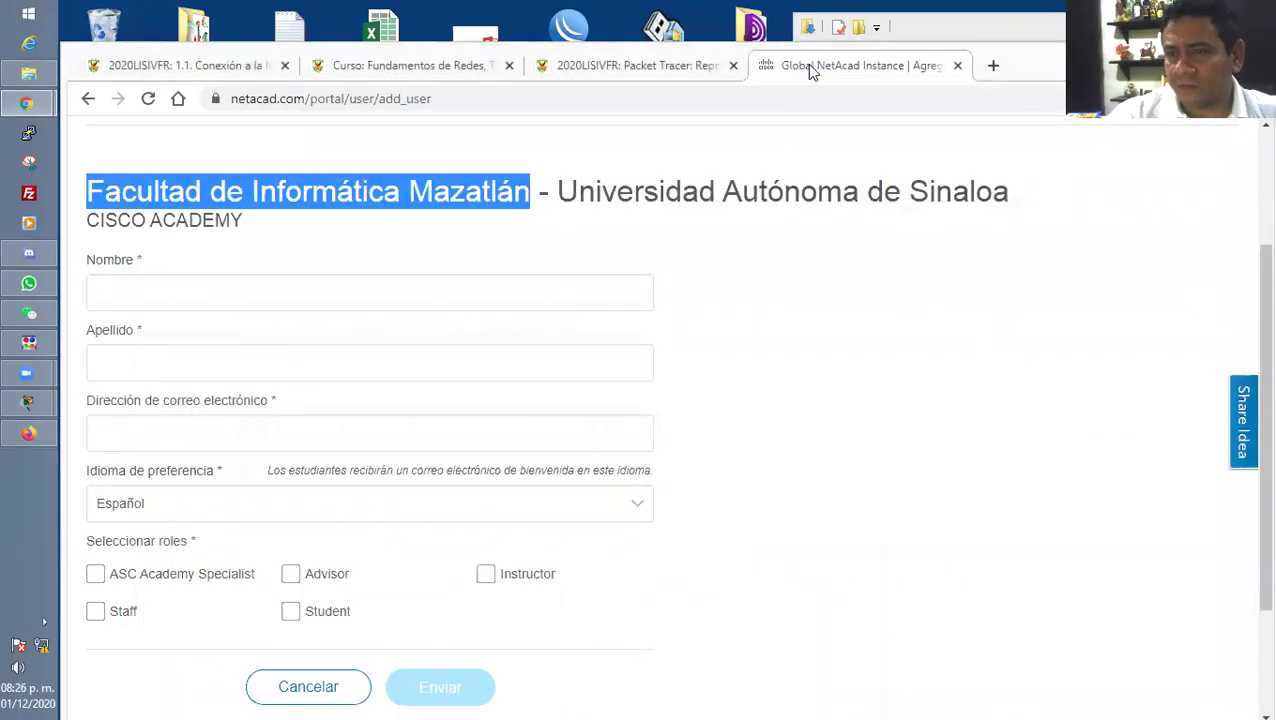
left_click(296, 287)
left_click(215, 343)
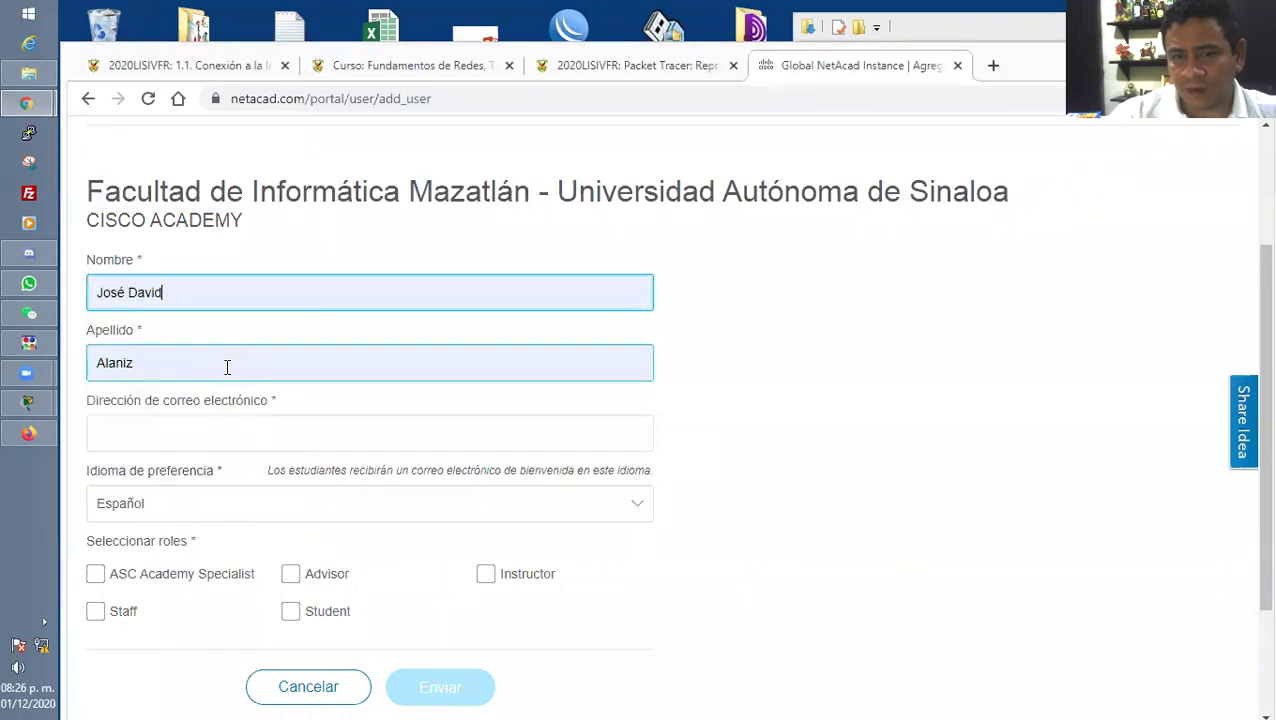
left_click(228, 365)
type("santana")
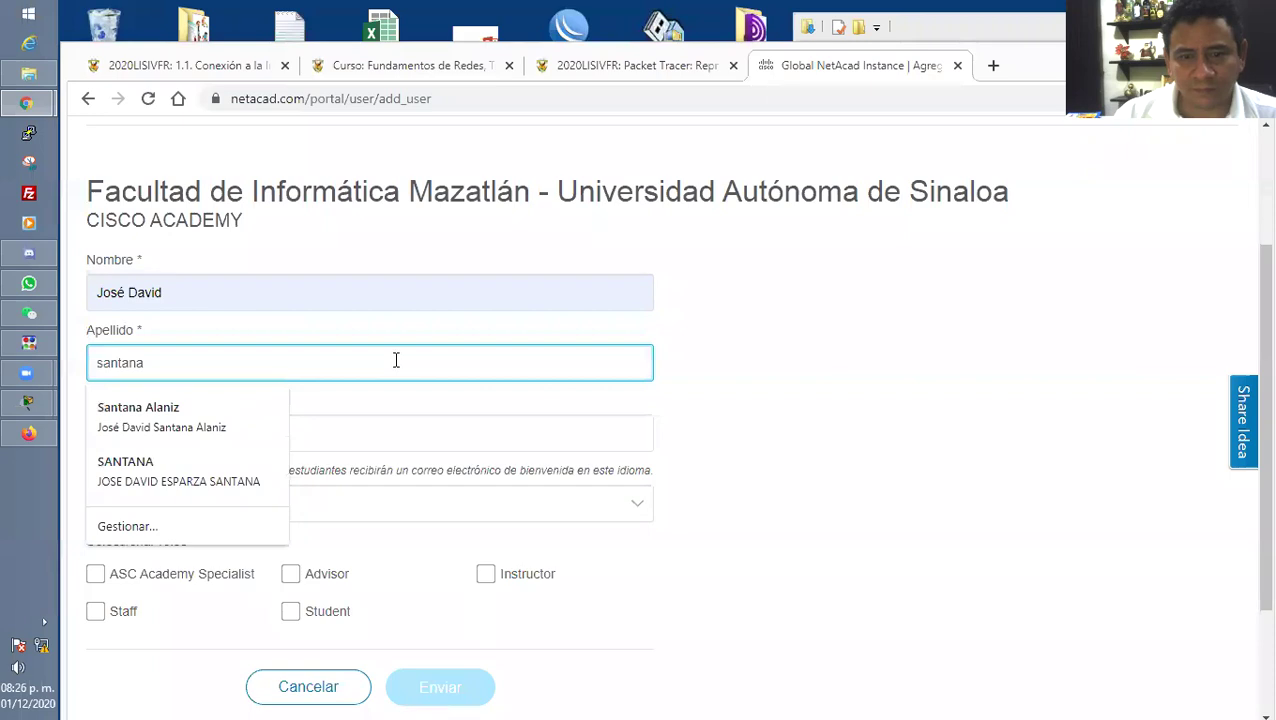
key("Down")
key("Return")
key("Tab")
type("santanaa")
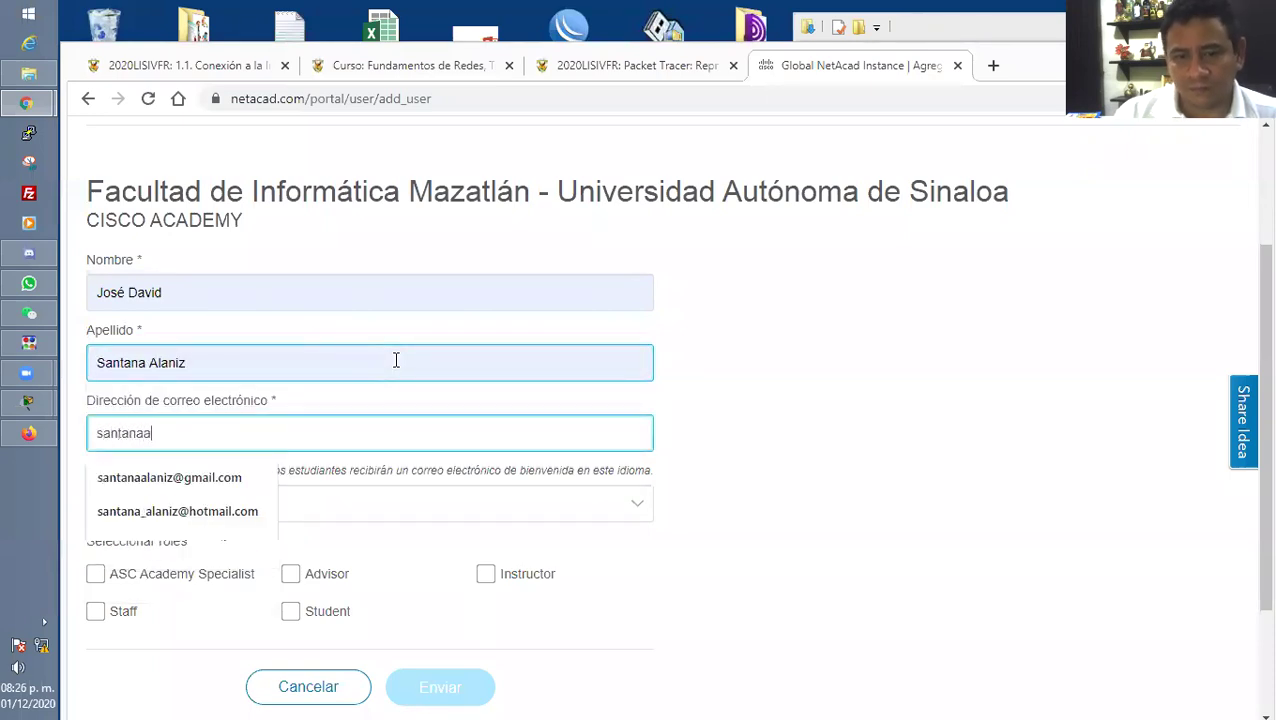
key("Down")
key("Down")
key("Return")
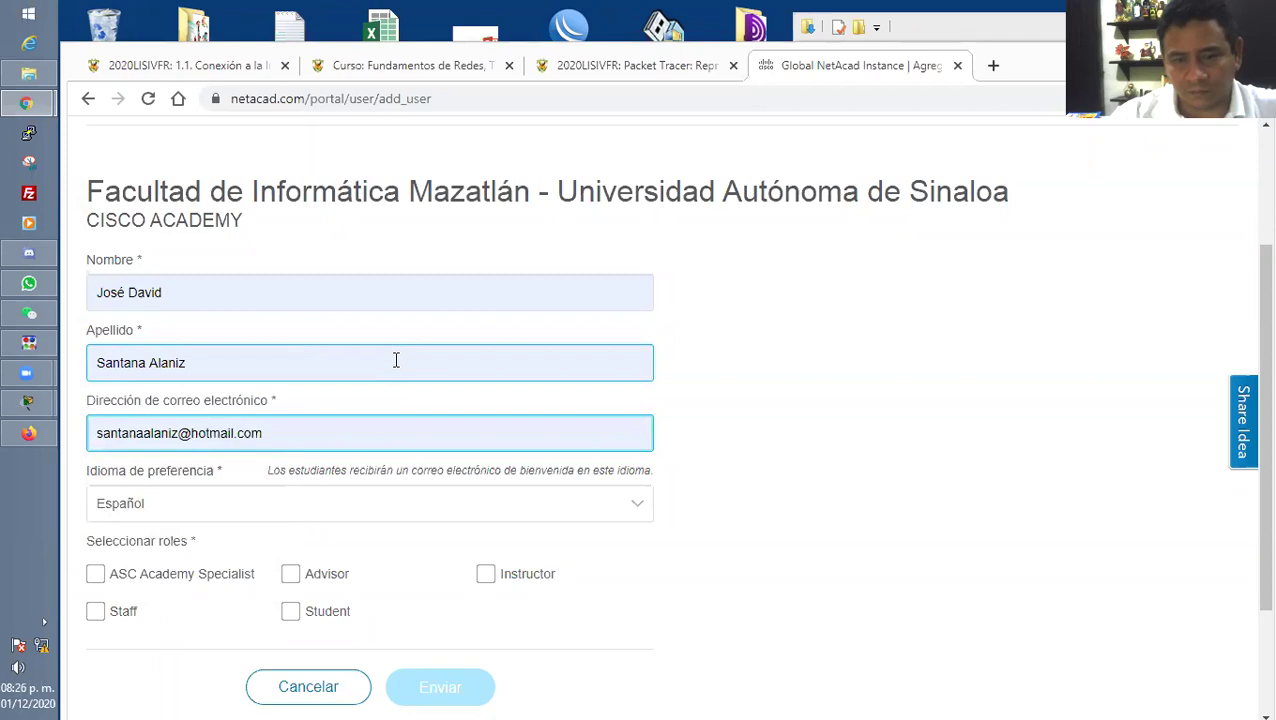
Give the user the Student role and submit the add-user form.
scroll(320, 515, "down", 1)
left_click(296, 520)
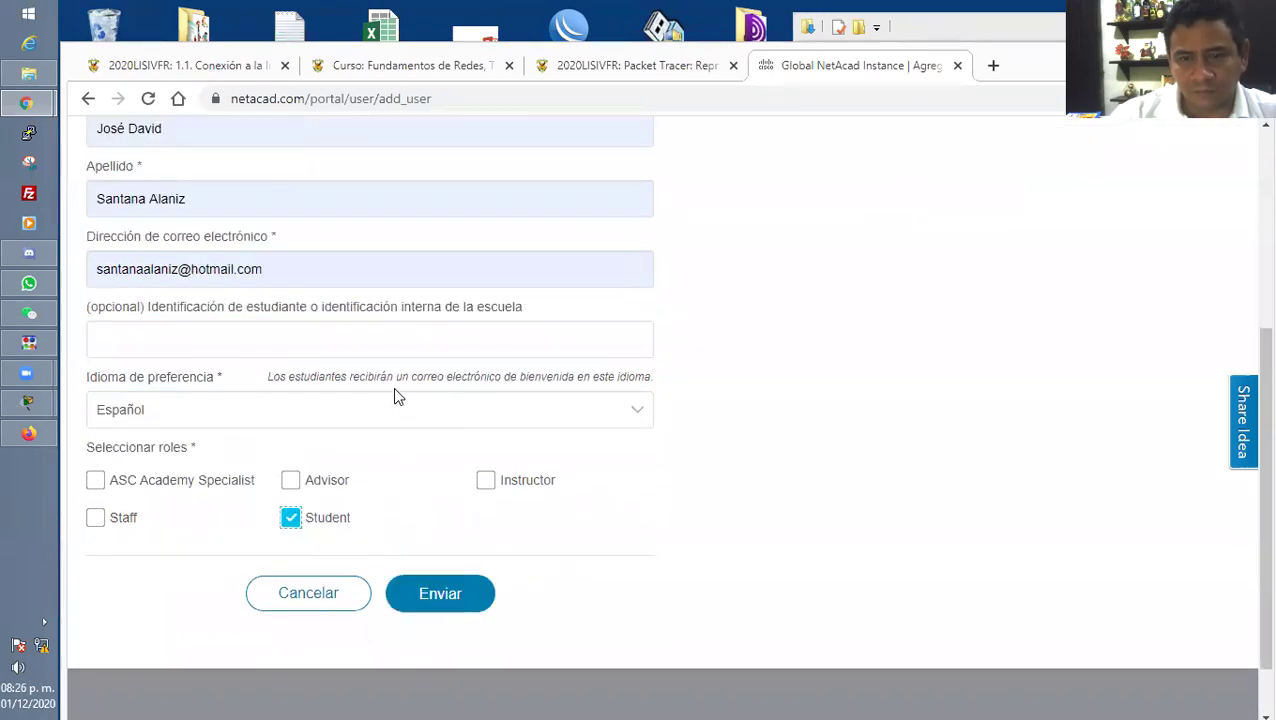
left_click(474, 340)
scroll(850, 345, "up", 1)
scroll(850, 345, "down", 2)
left_click(440, 520)
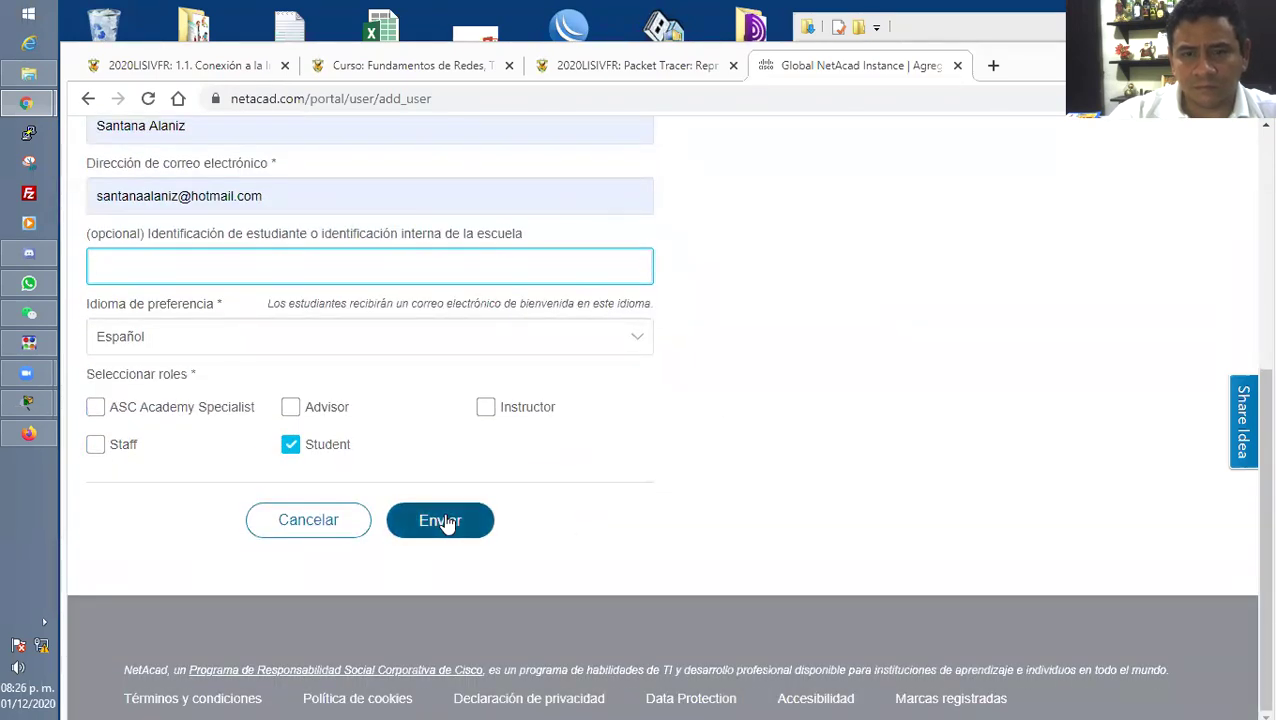
scroll(730, 483, "up", 2)
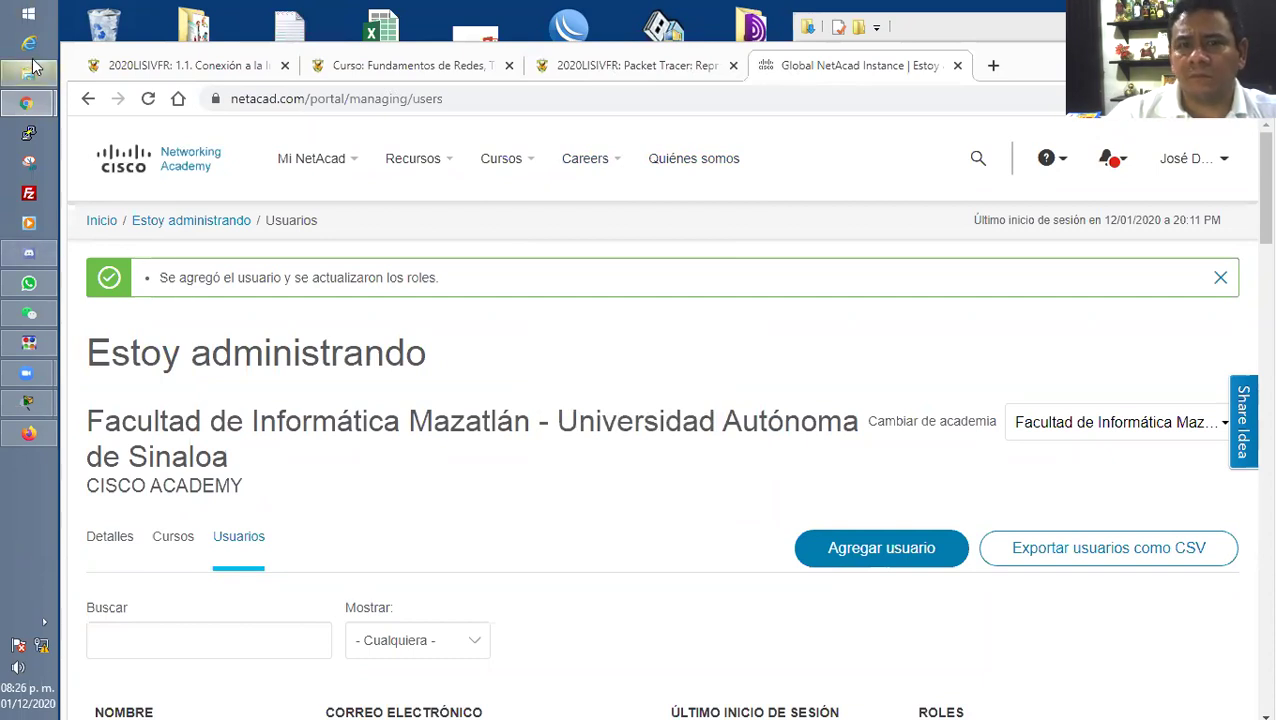
Bring the student's window forward and return to the Cisco sign-in page.
left_click(28, 433)
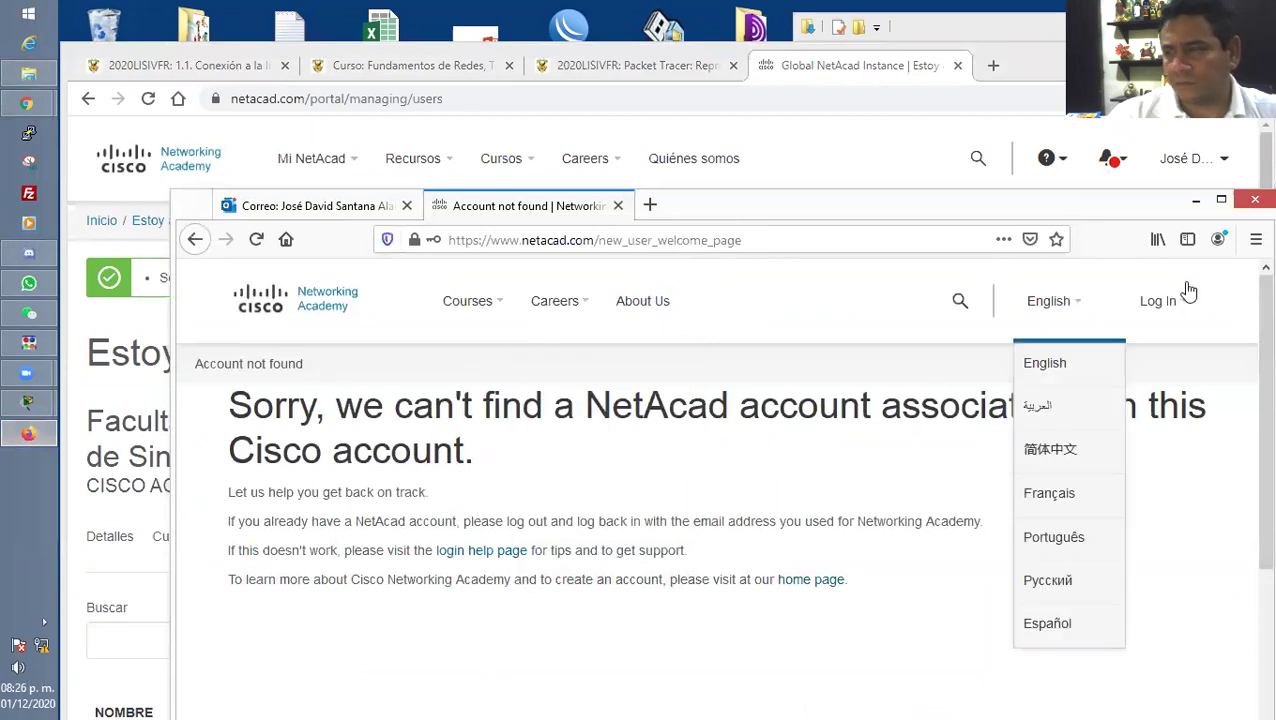
mouse_move(1168, 302)
left_click(1078, 365)
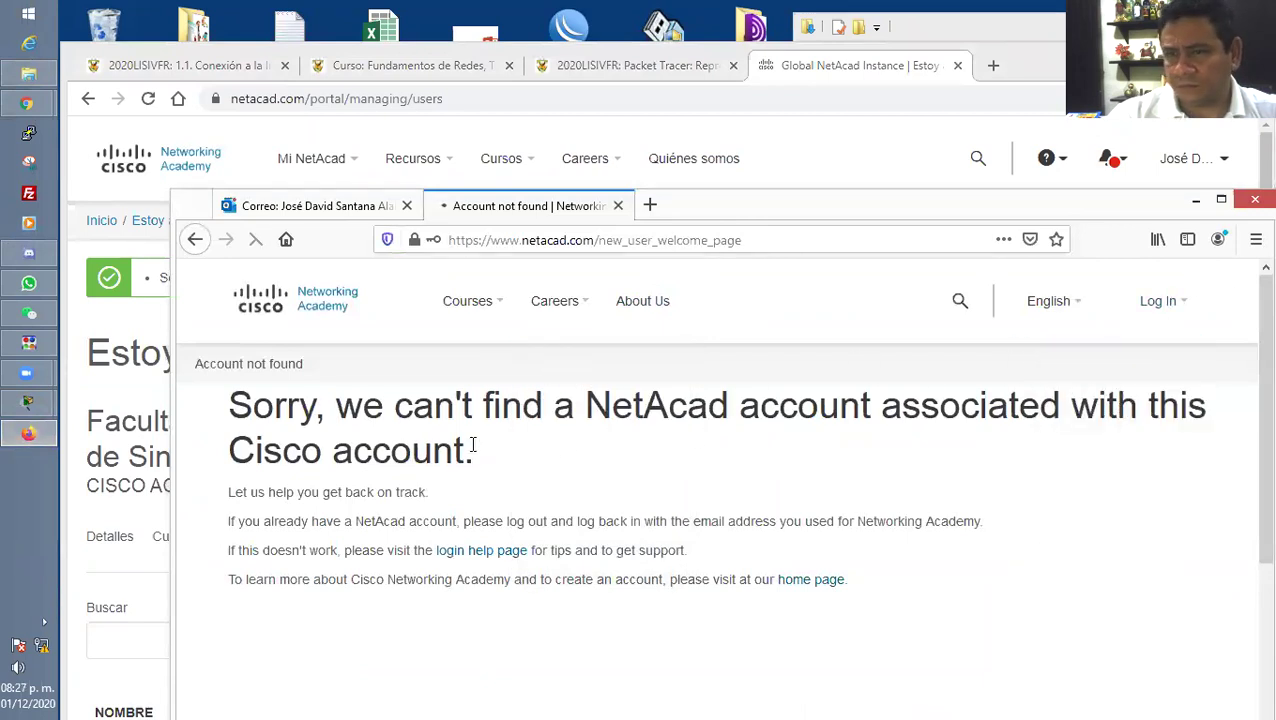
Sign in with the student's e-mail and retyped password to reach account activation.
left_click(649, 572)
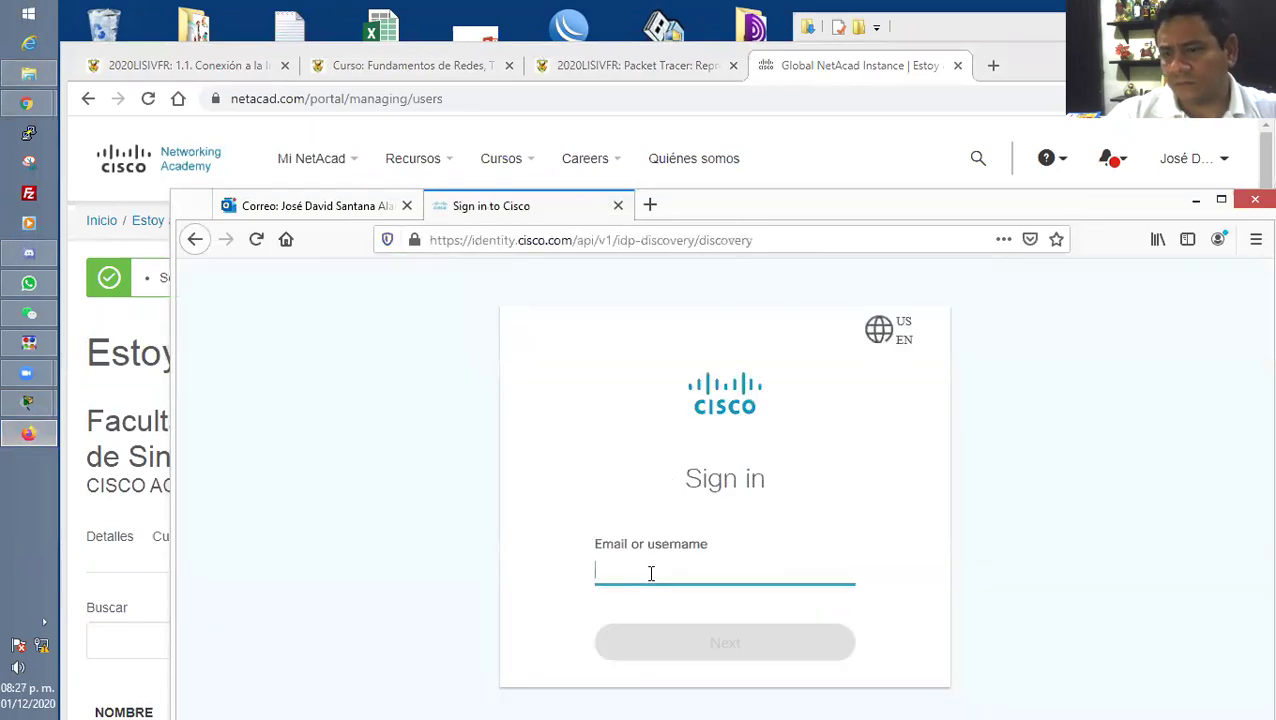
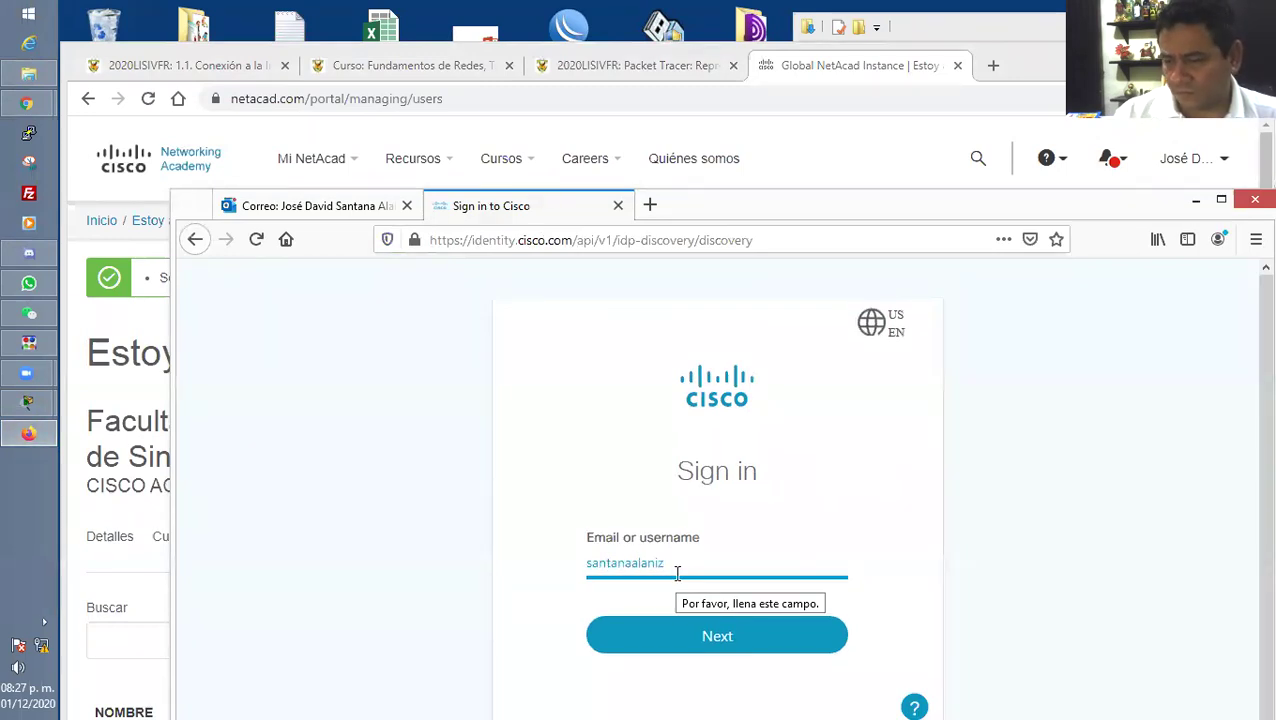
key("Return")
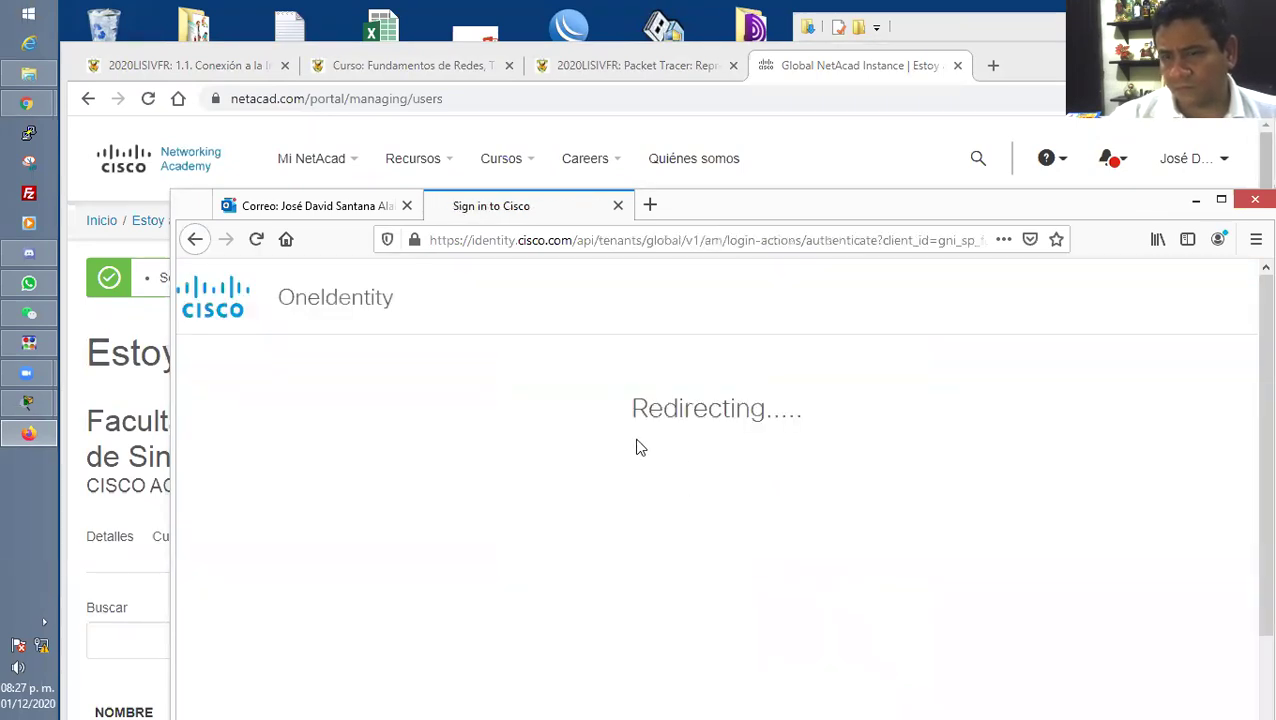
type("••••")
left_click_drag(653, 628, 498, 627)
type("•••••")
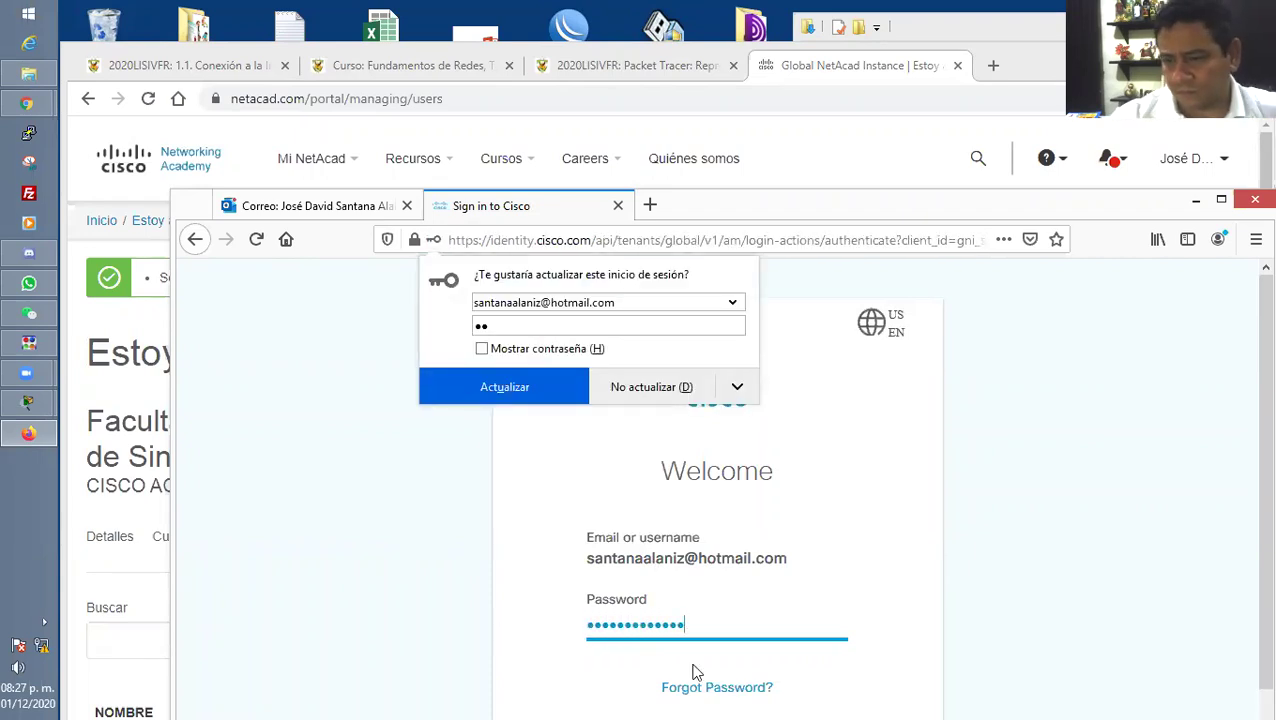
scroll(690, 660, "down", 3)
left_click(718, 622)
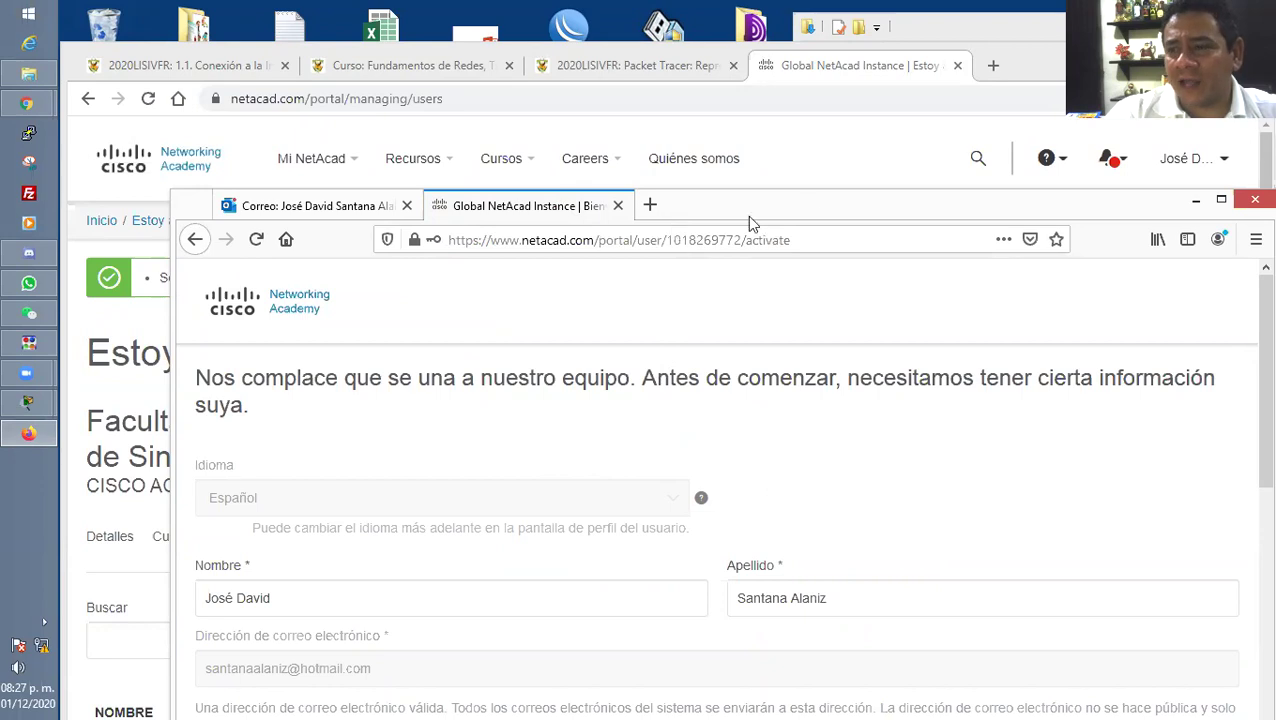
Close the student's browser window and confirm closing all its tabs.
left_click_drag(843, 212, 843, 200)
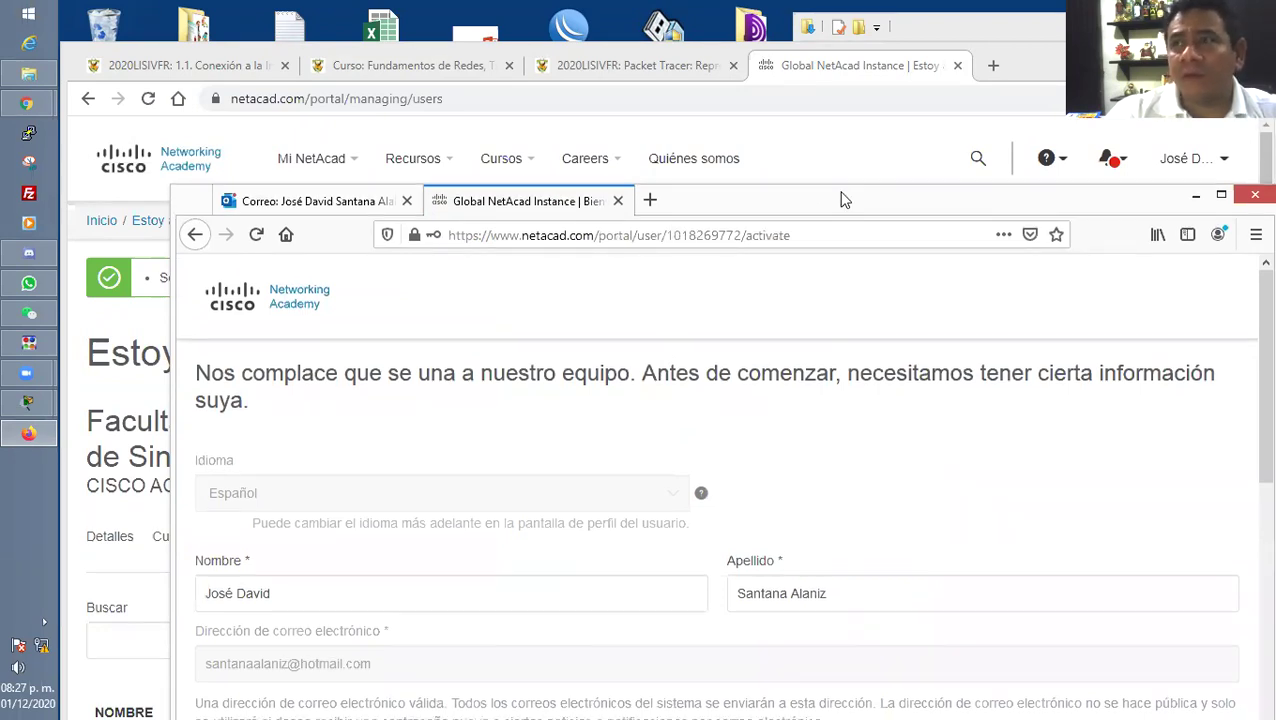
left_click_drag(843, 200, 851, 272)
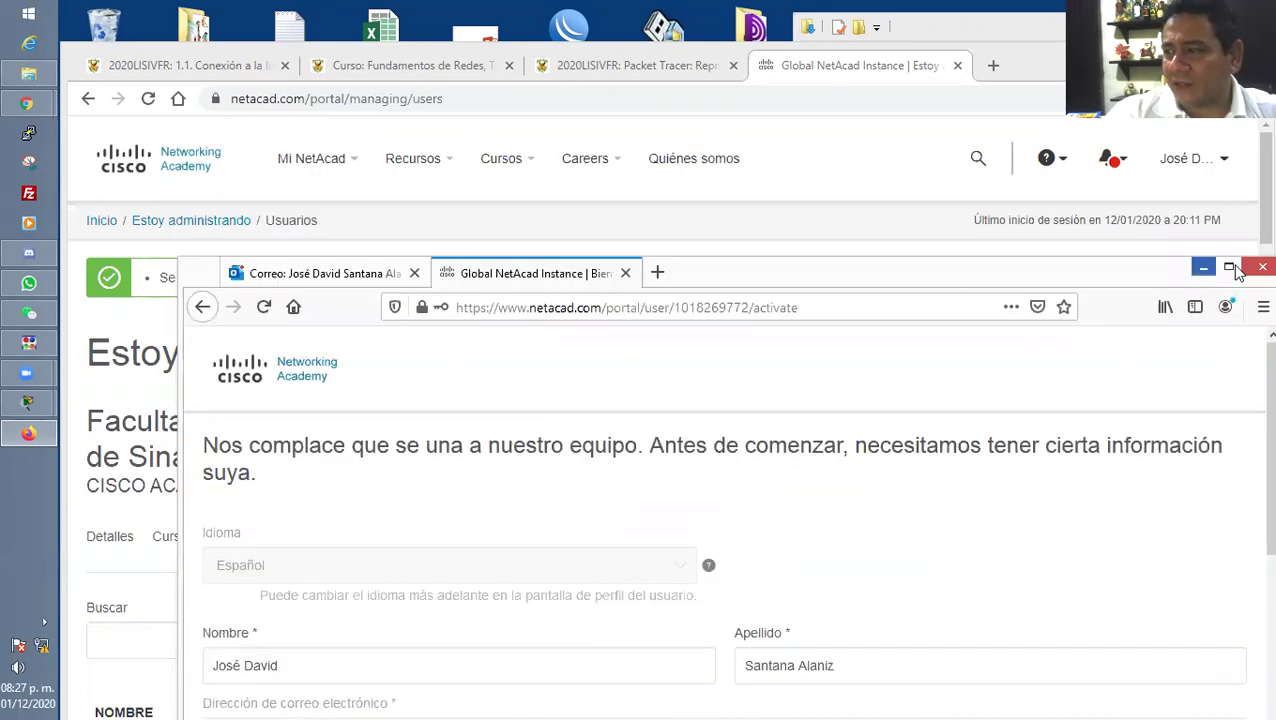
left_click(1262, 267)
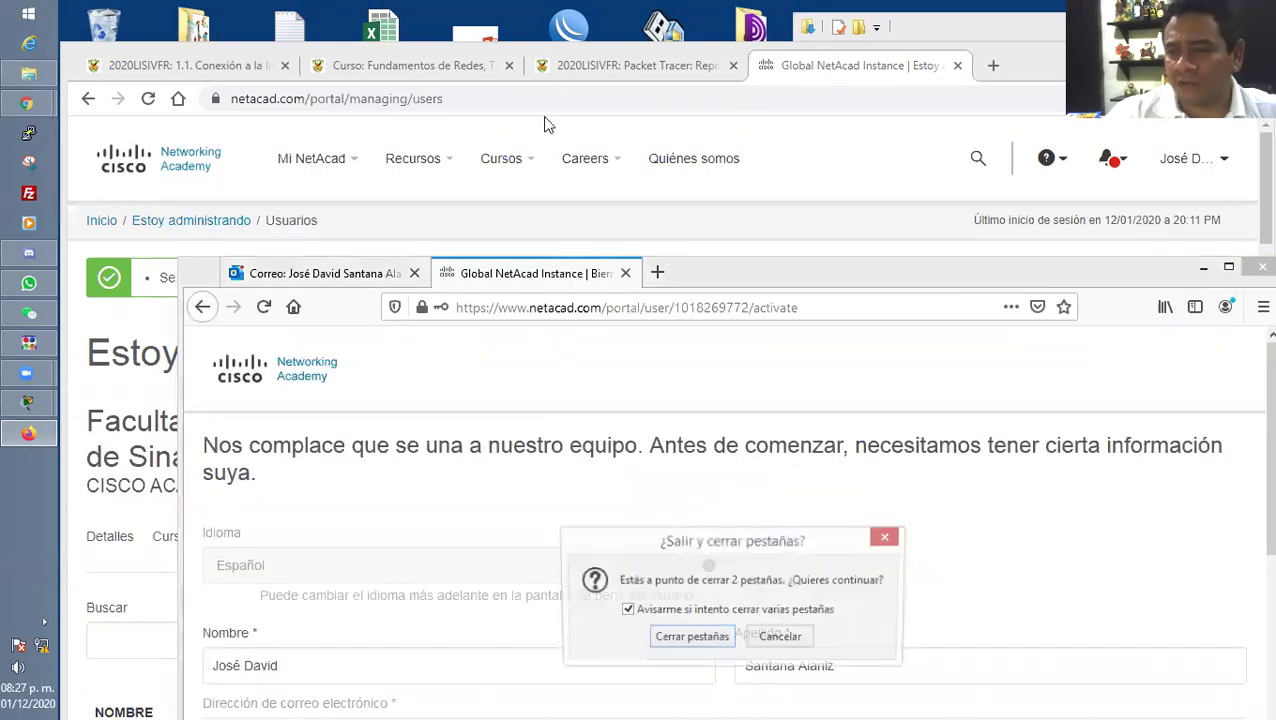
left_click(698, 639)
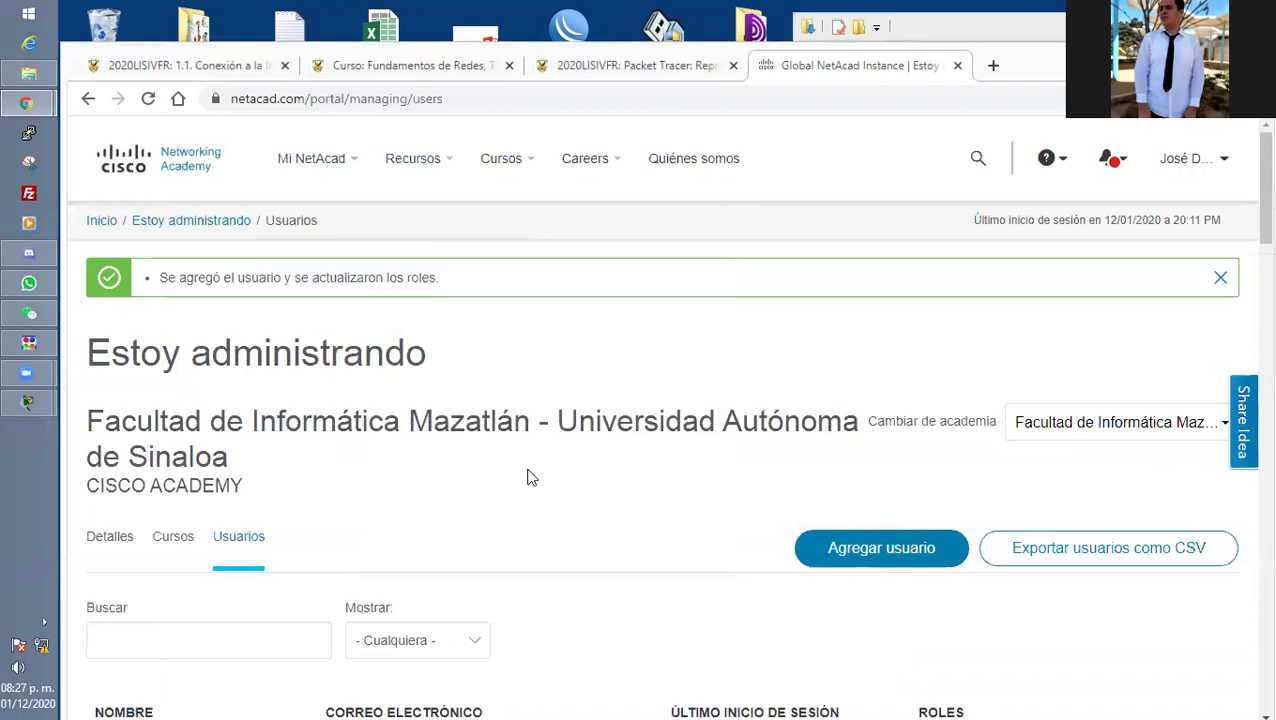
Open a new add-user form and paste the next student's full name into Nombre.
scroll(547, 490, "down", 2)
left_click(857, 377)
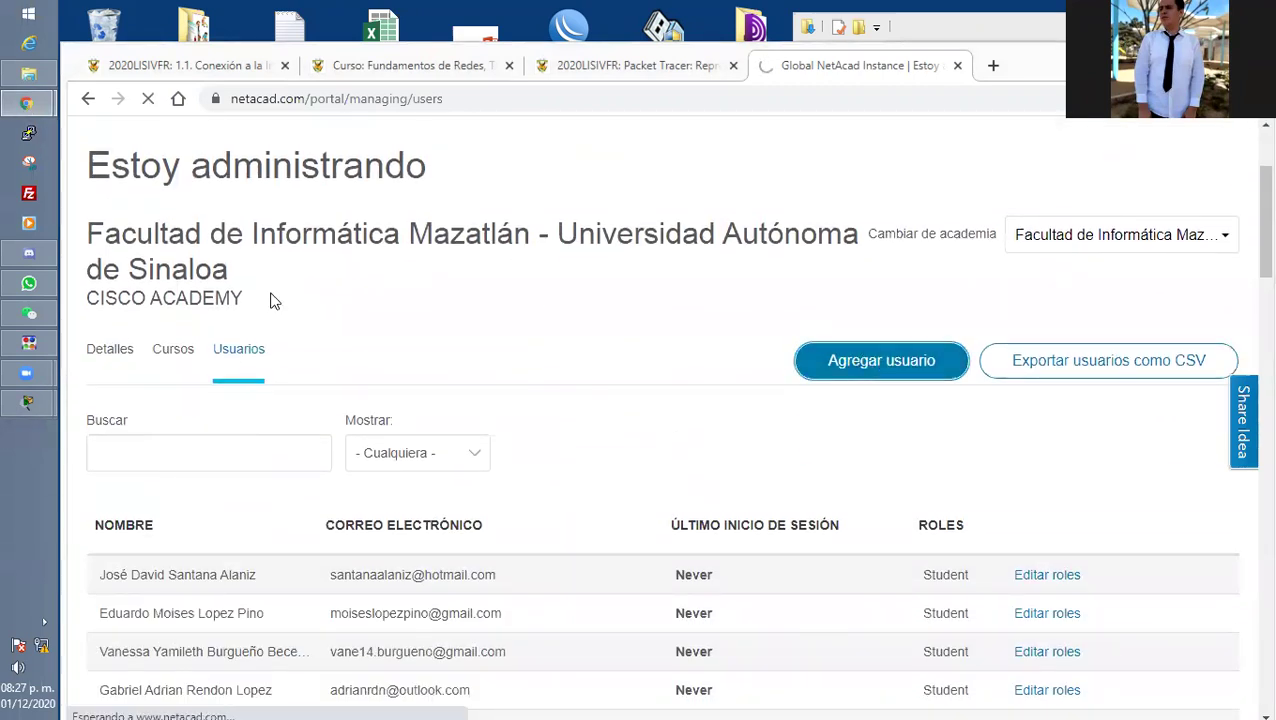
mouse_move(24, 105)
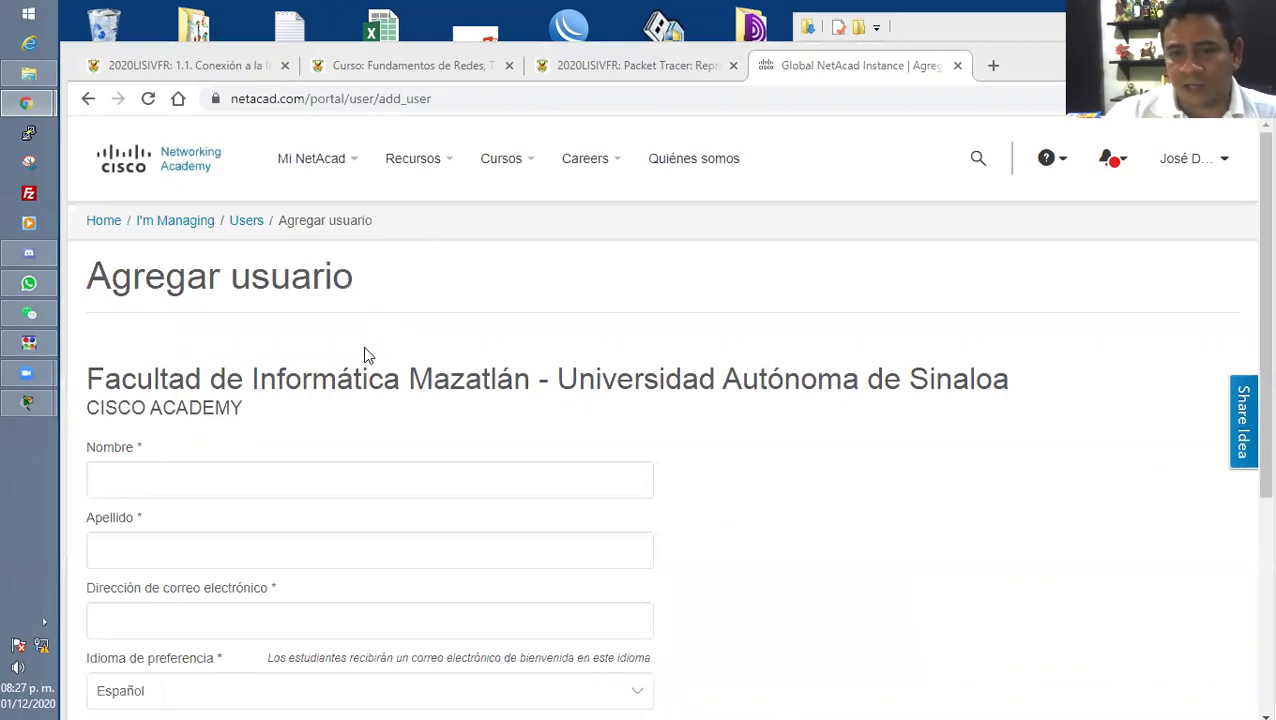
left_click(251, 484)
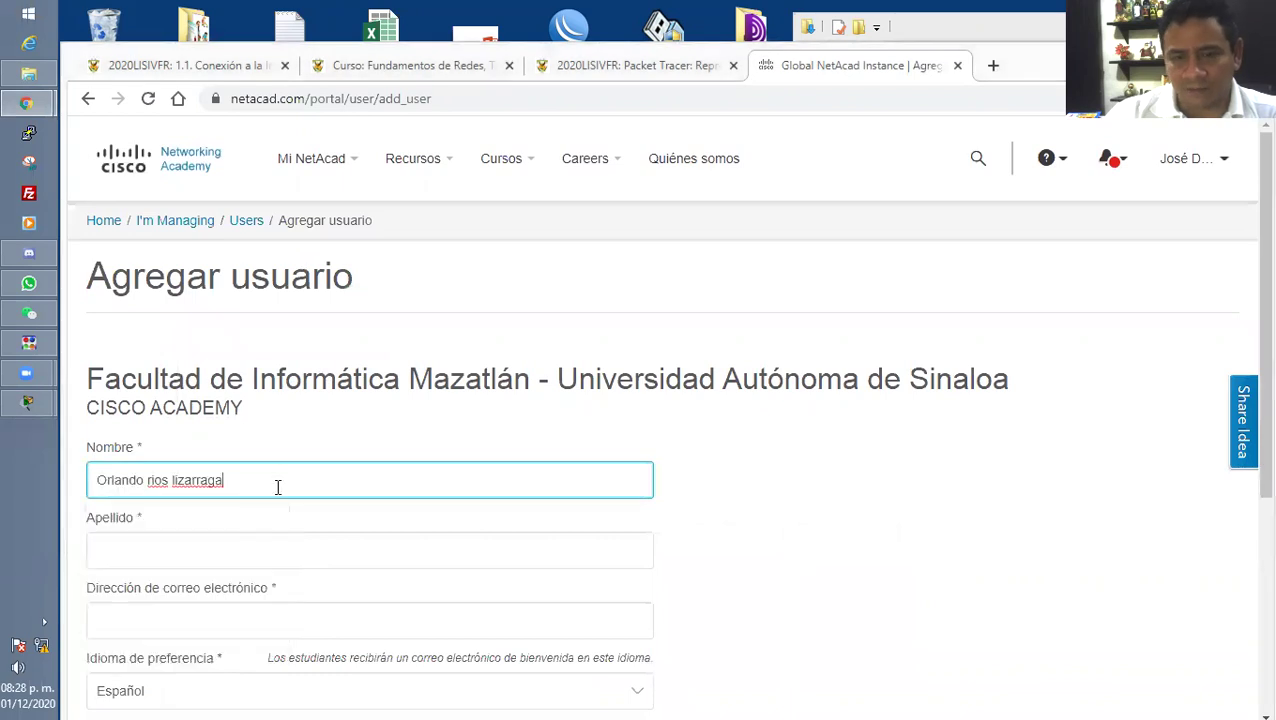
Move the surname into Apellido, capitalising its initials R and L.
scroll(250, 440, "down", 1)
left_click_drag(223, 386, 144, 390)
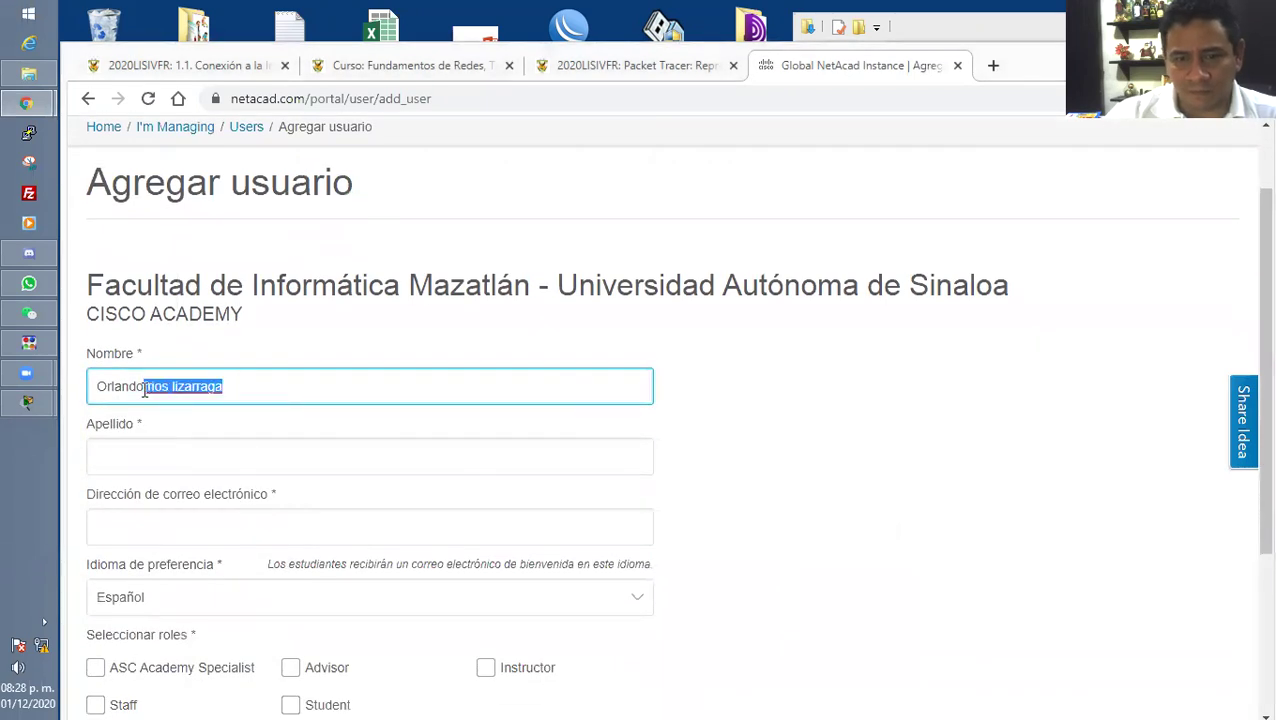
key("ctrl+x")
left_click(142, 456)
key("ctrl+v")
key("Delete")
key("Delete")
type("R")
key("Right")
key("Right")
key("Right")
key("Right")
key("Delete")
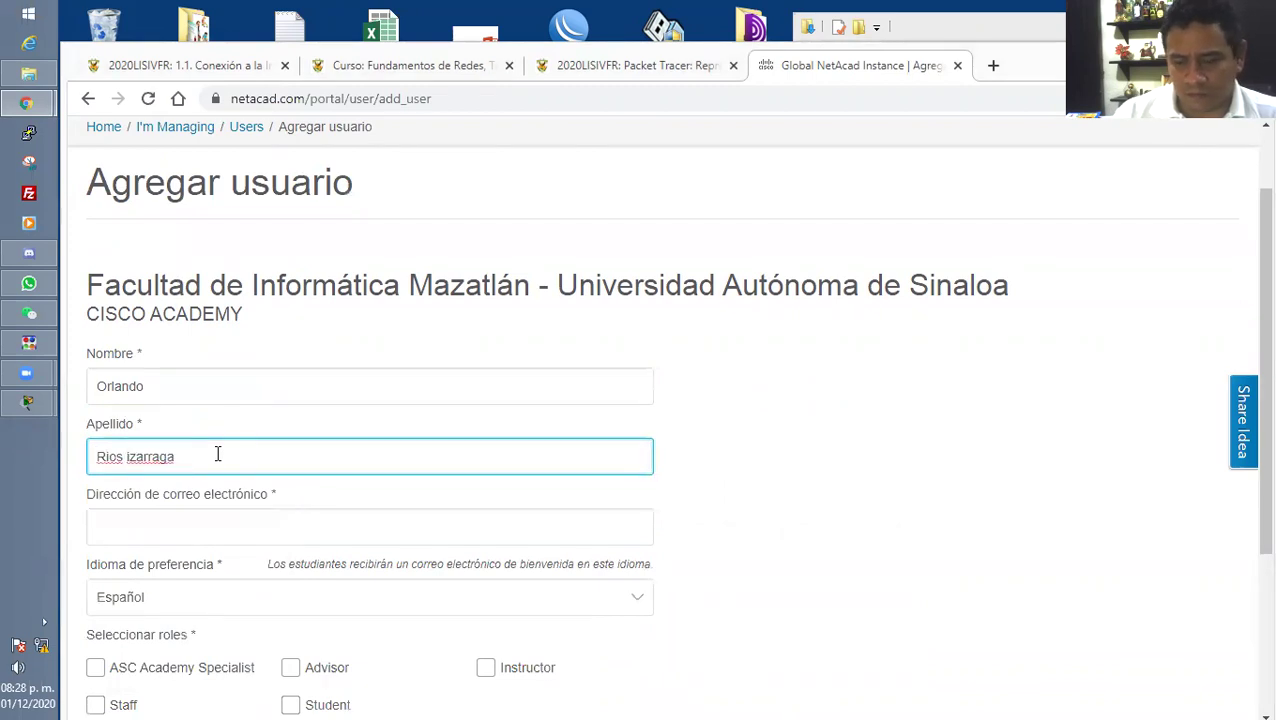
type("L")
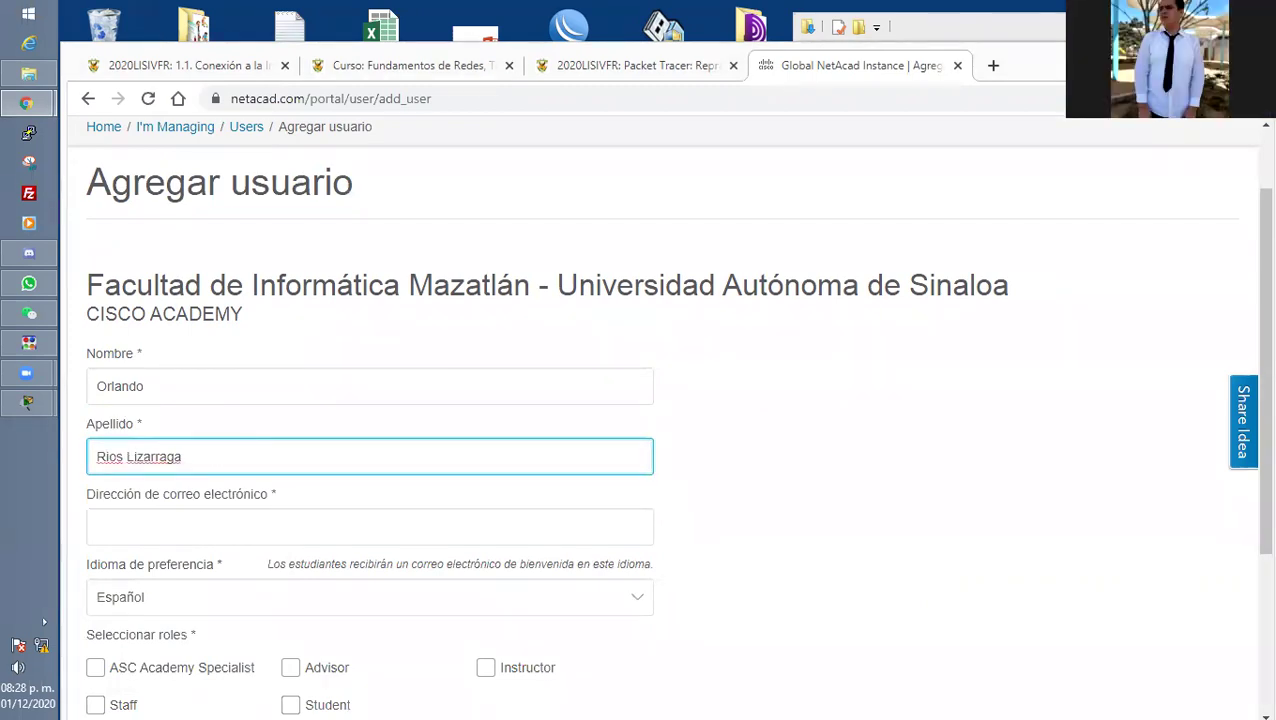
Paste the student's e-mail, tick the Student role and submit the form.
key("alt+Tab")
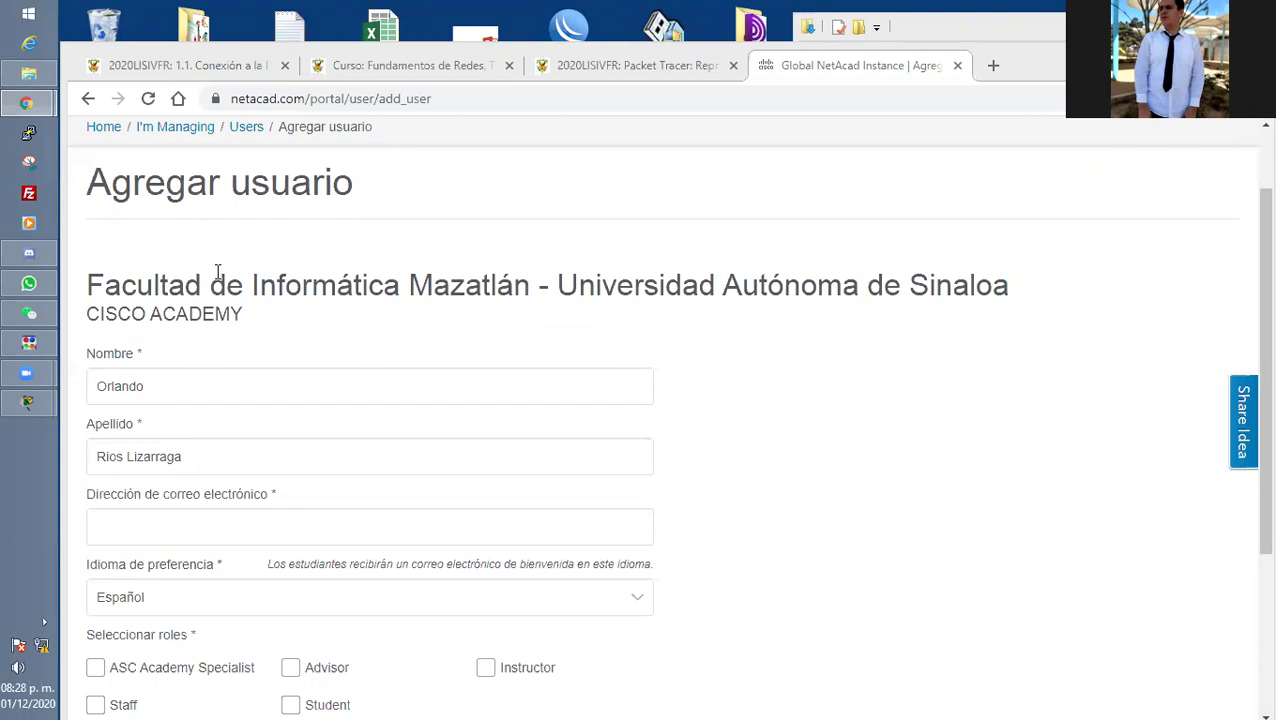
left_click(142, 527)
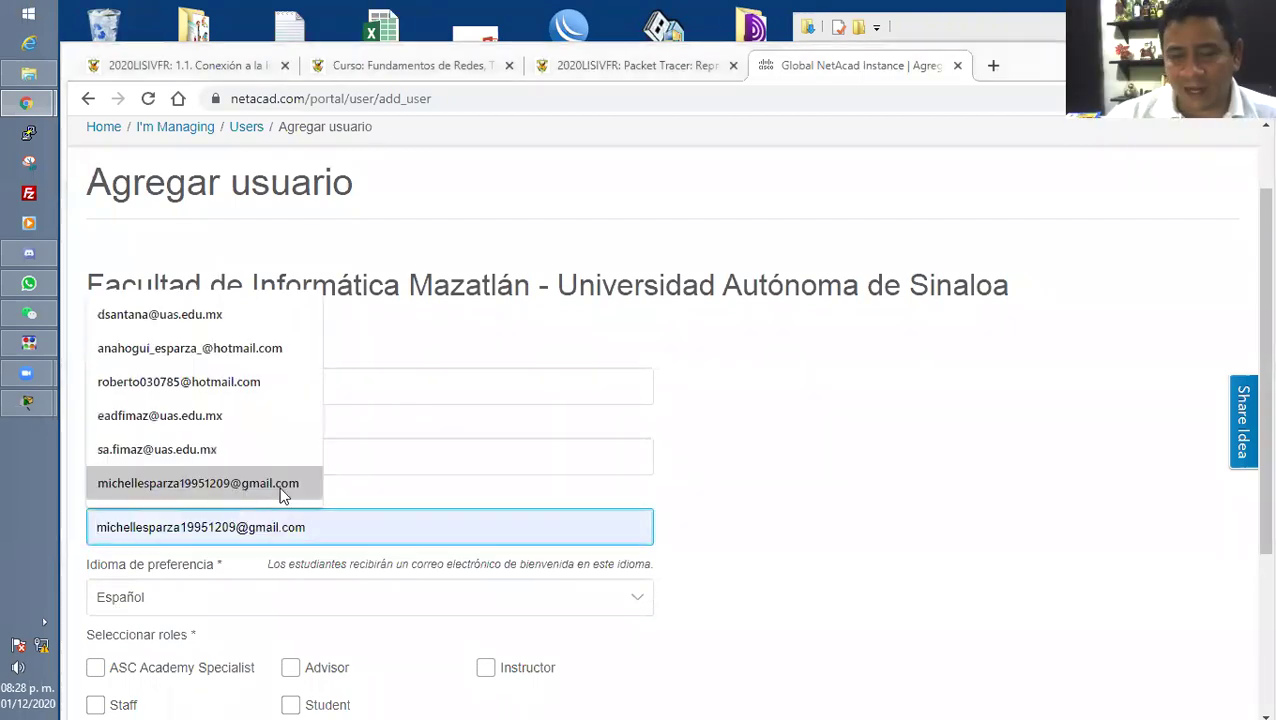
key("ctrl+v")
scroll(604, 460, "down", 2)
left_click(292, 519)
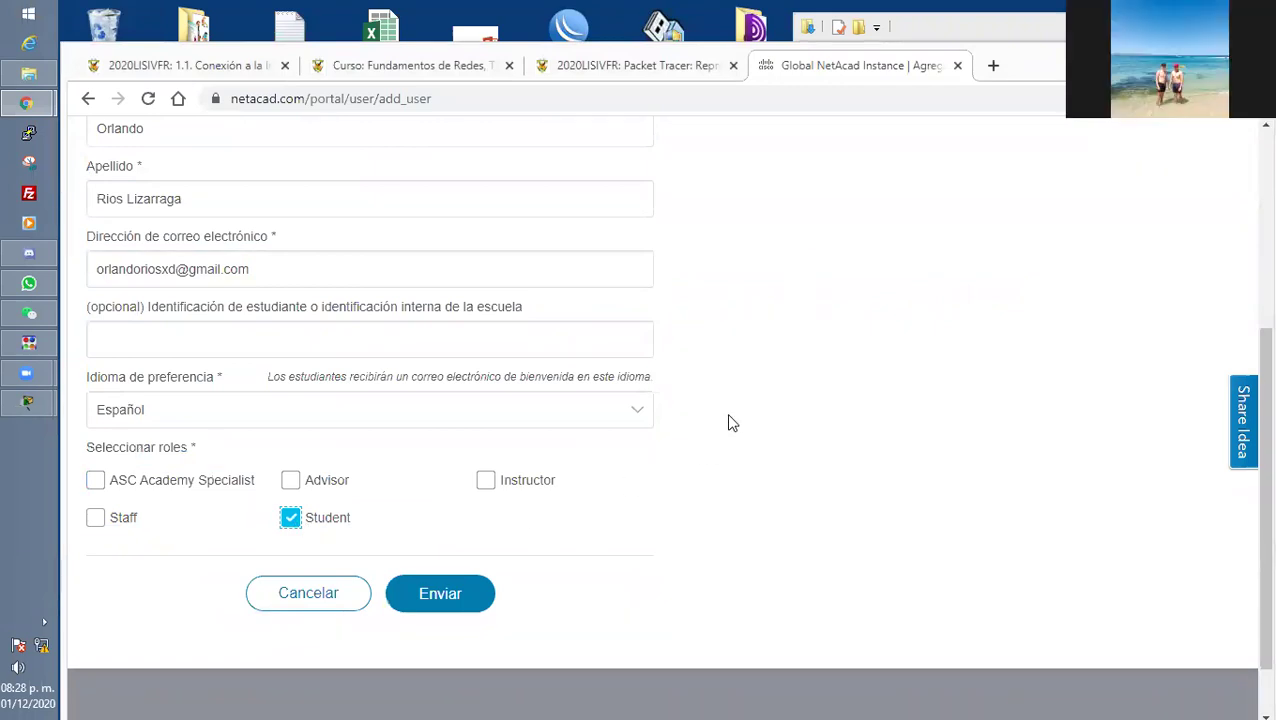
scroll(729, 422, "up", 2)
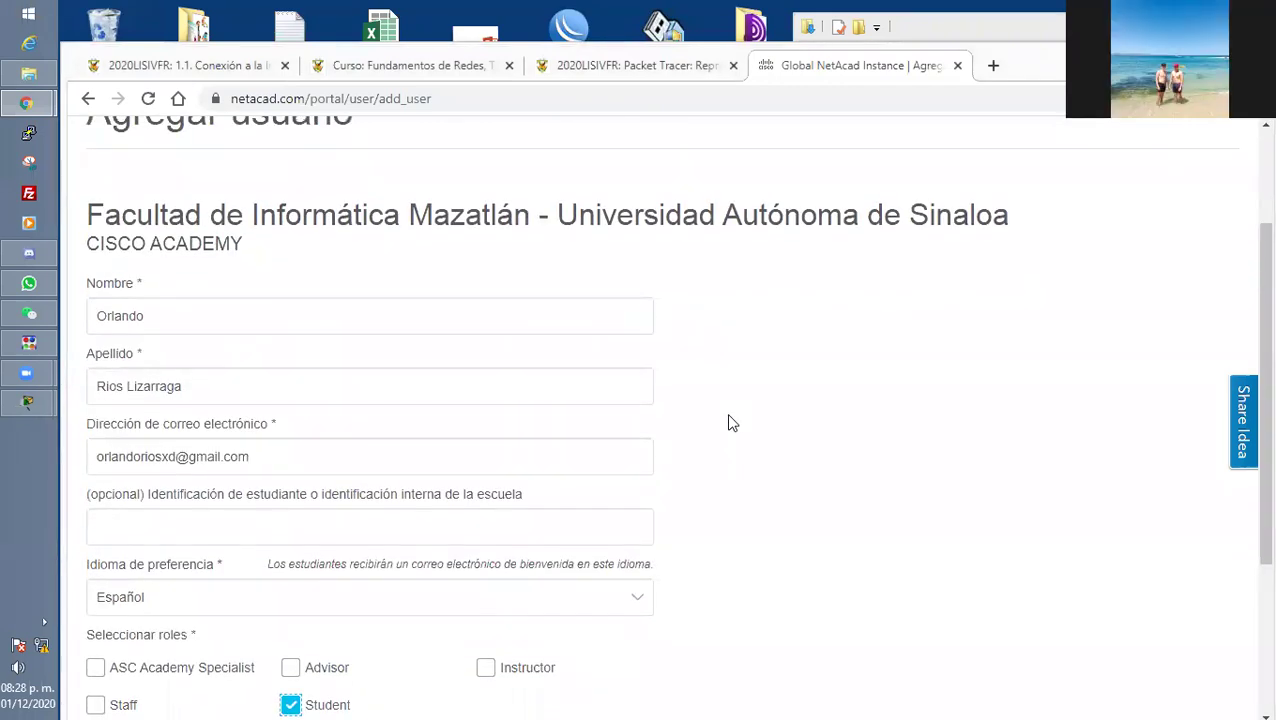
scroll(728, 422, "down", 3)
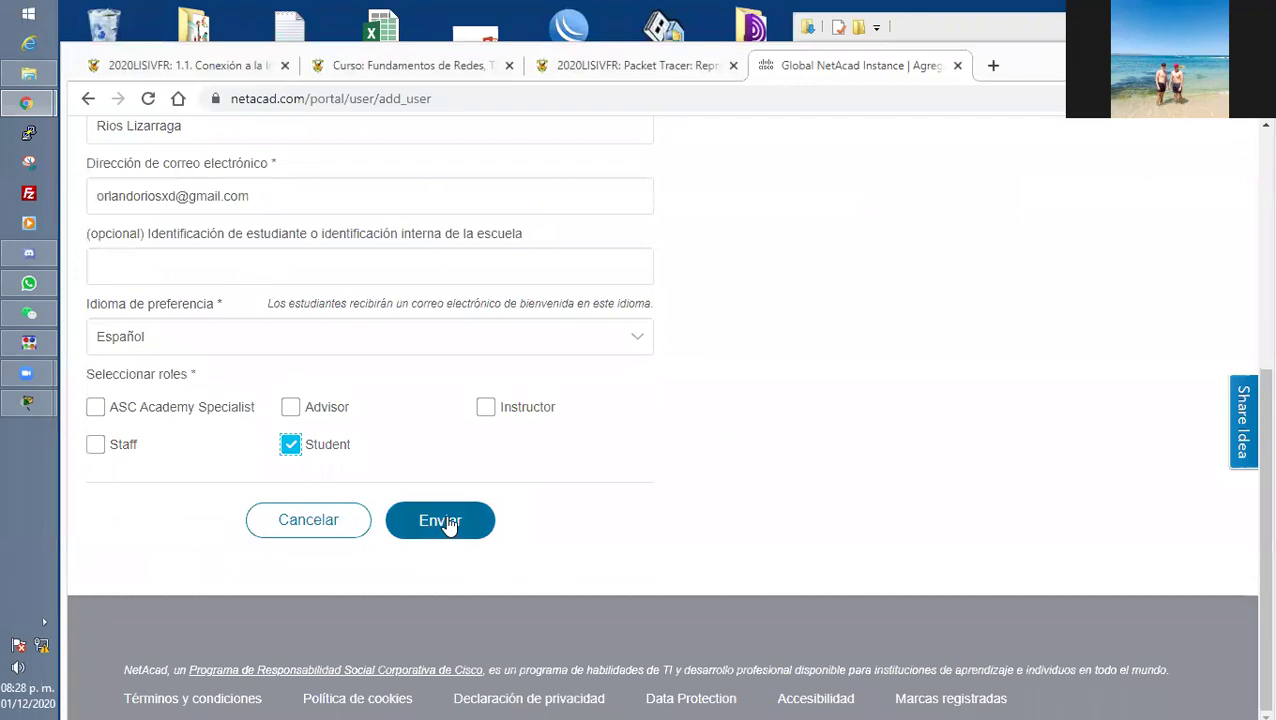
left_click(445, 522)
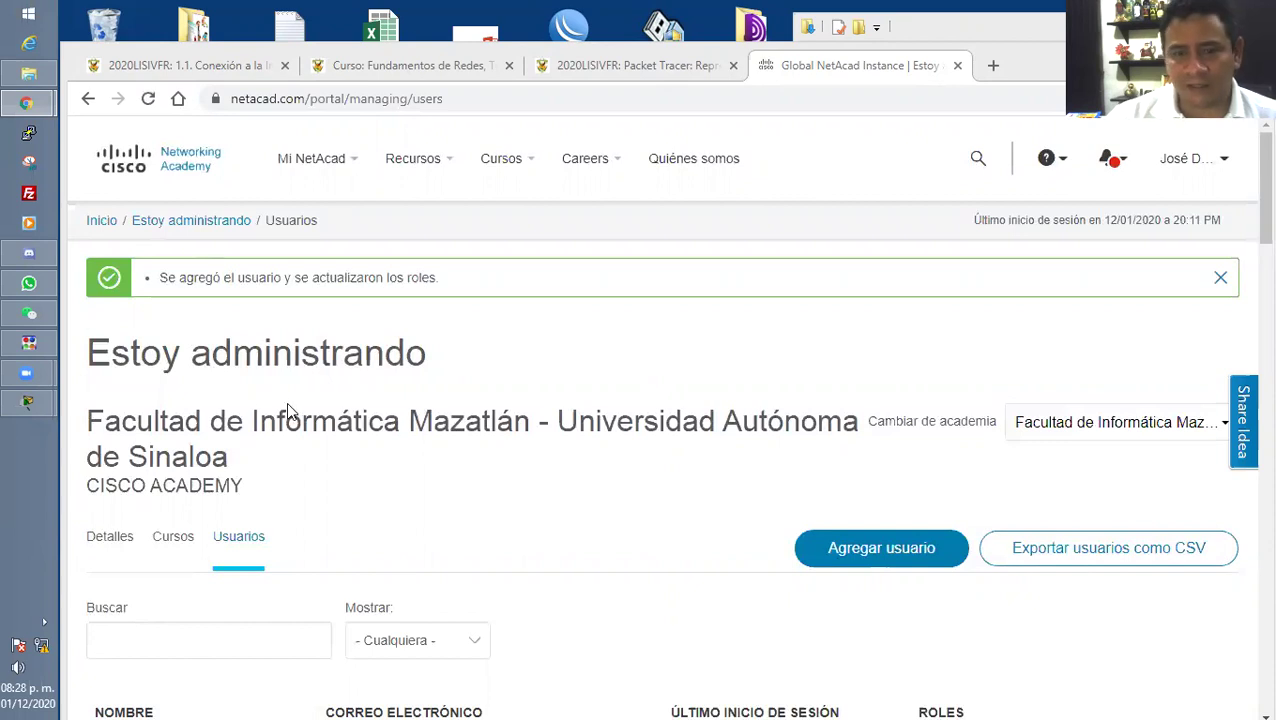
Start a new user, pasting the name into Nombre and cutting the surname into Apellido.
left_click(881, 548)
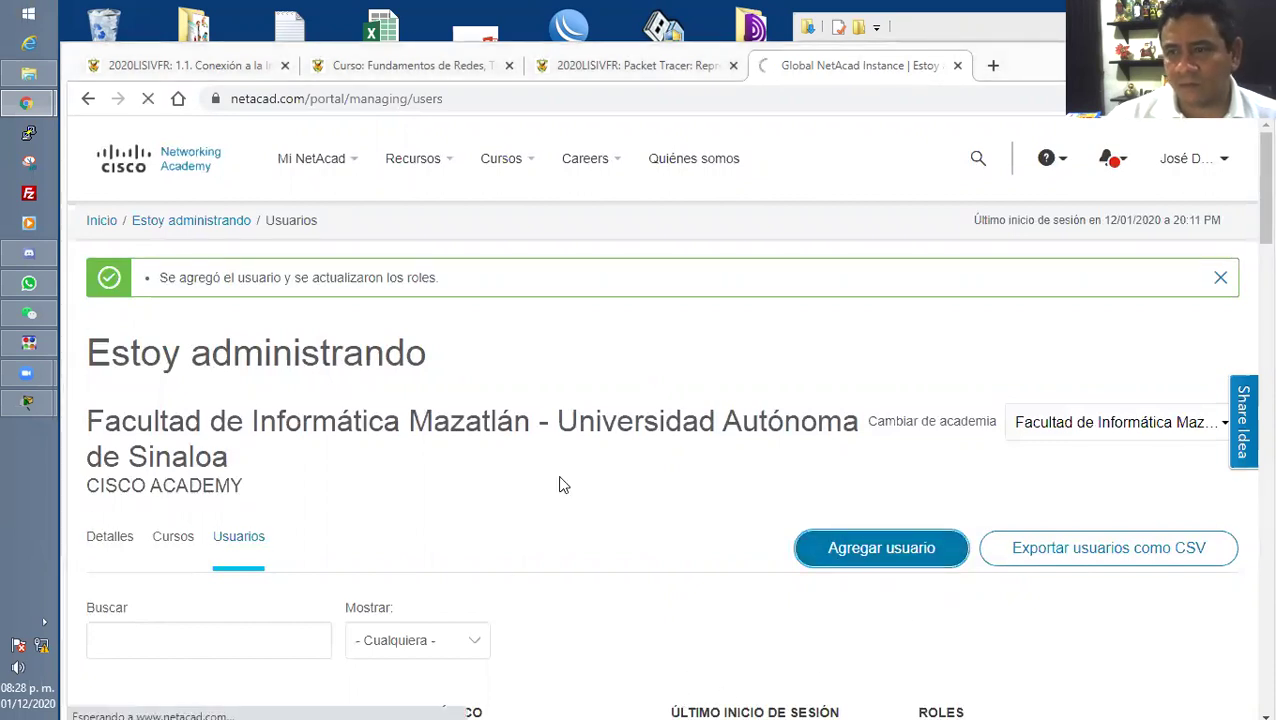
scroll(558, 484, "down", 1)
left_click(265, 386)
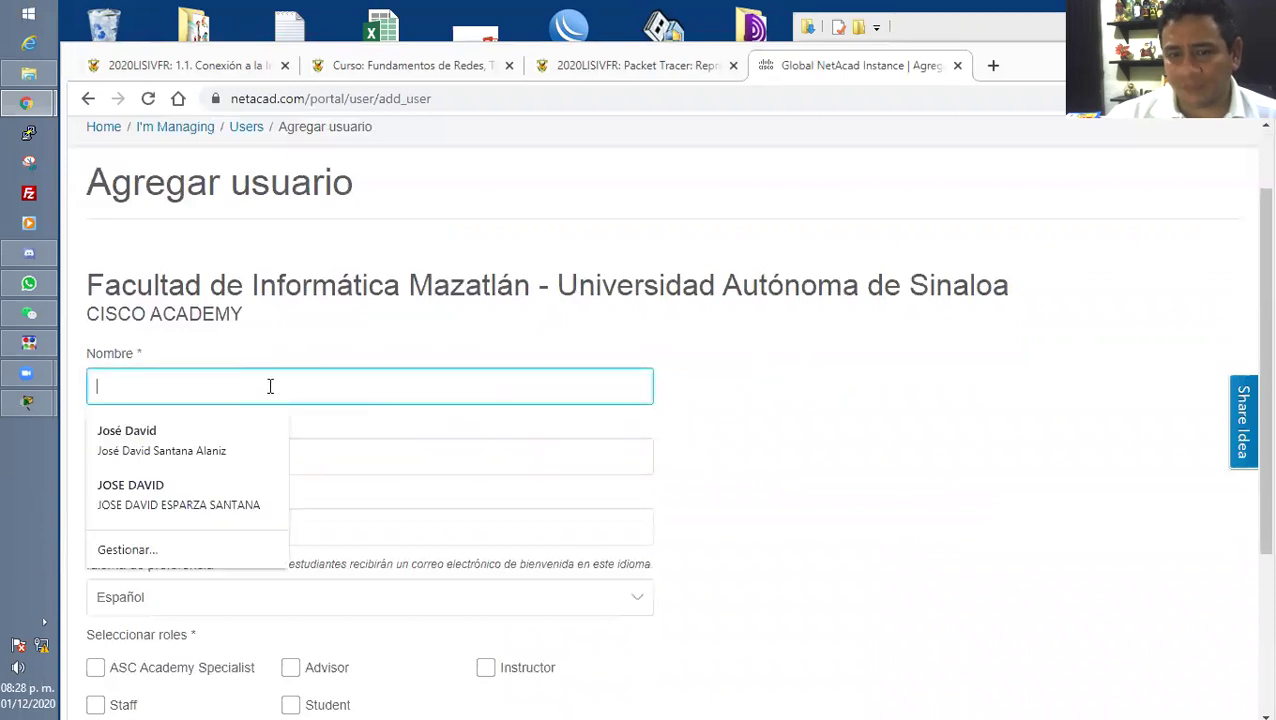
key("ctrl+v")
left_click_drag(286, 386, 188, 388)
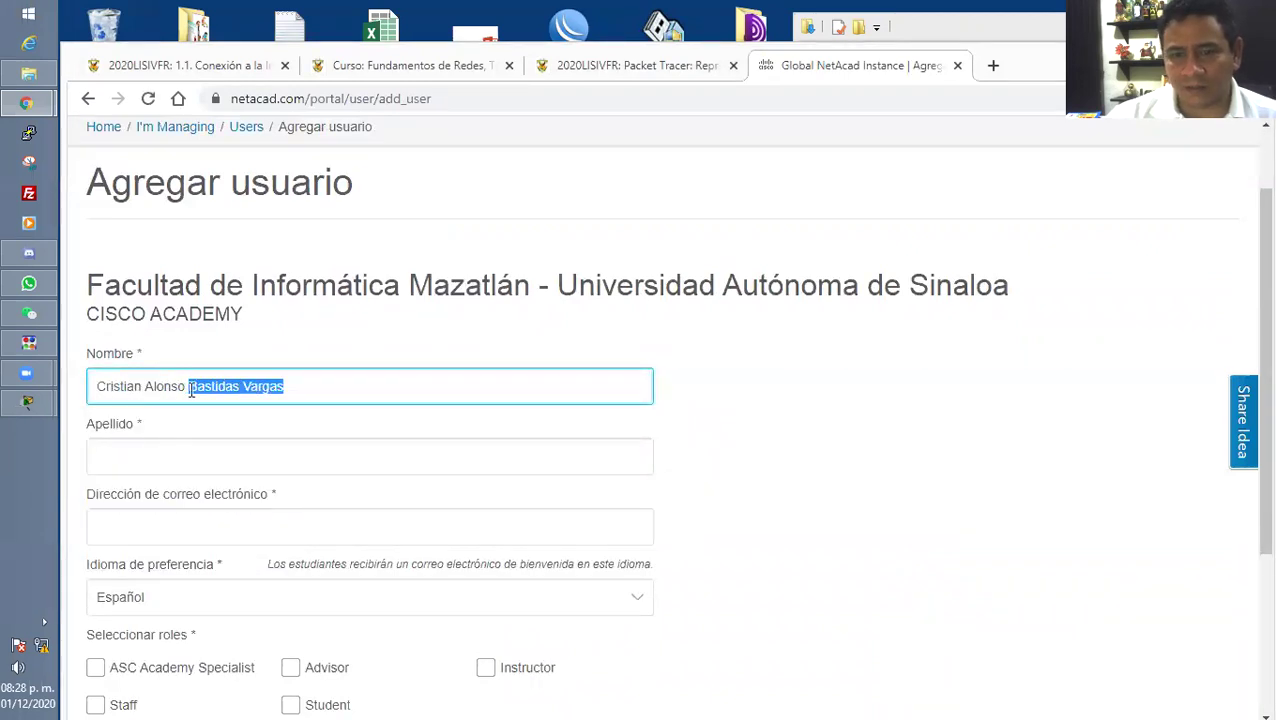
key("ctrl+x")
left_click(180, 455)
key("ctrl+v")
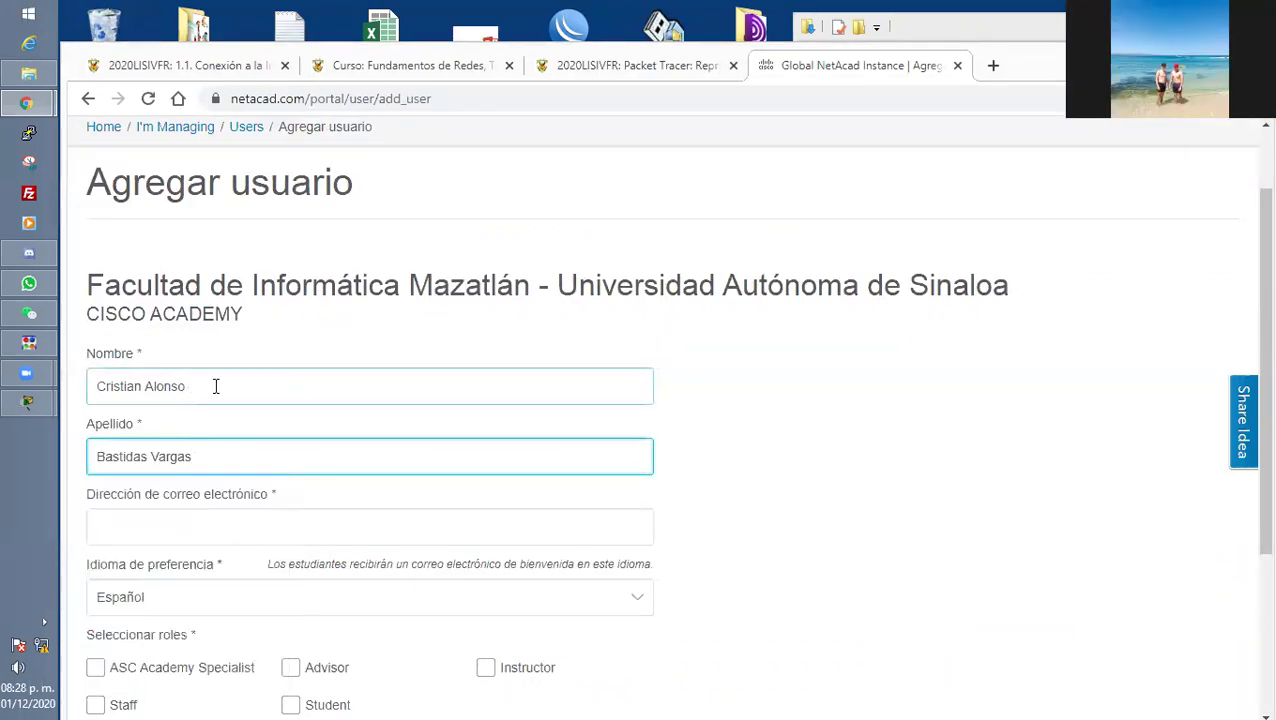
Paste the student's e-mail, tick Student and submit the new user.
left_click(160, 526)
scroll(162, 521, "down", 1)
left_click(100, 432)
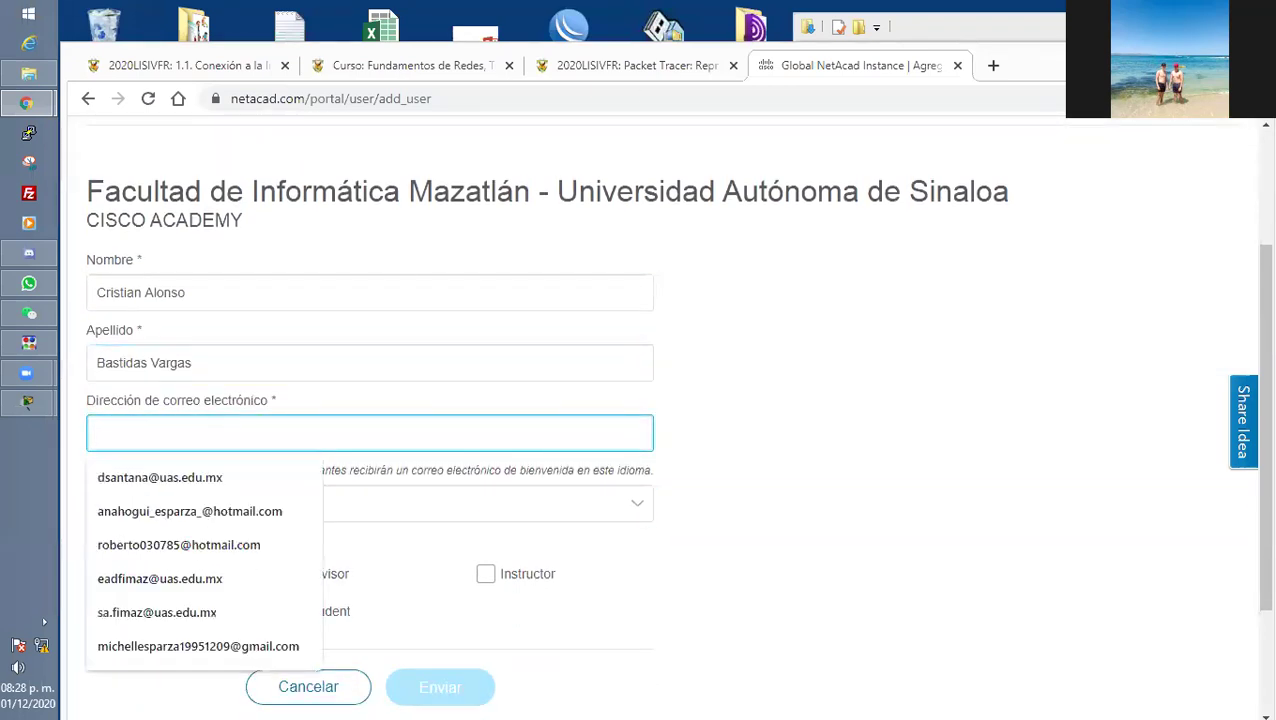
key("Tab")
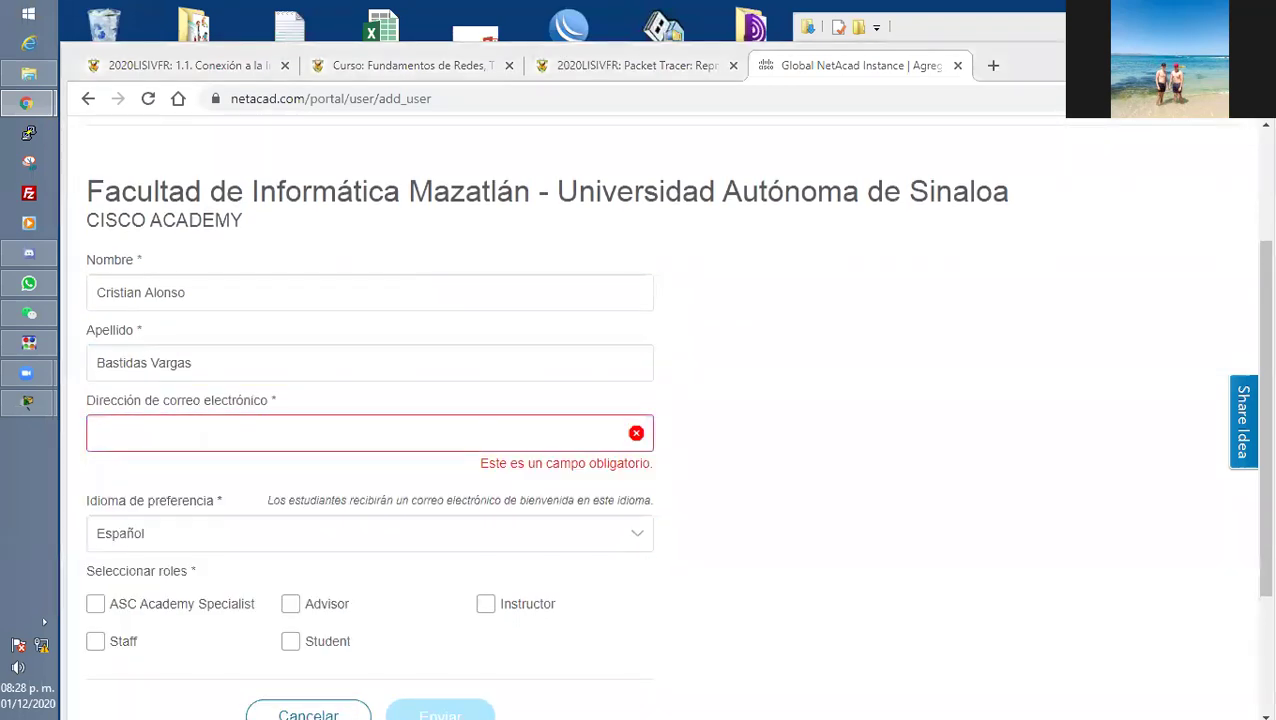
left_click(189, 432)
key("ctrl+v")
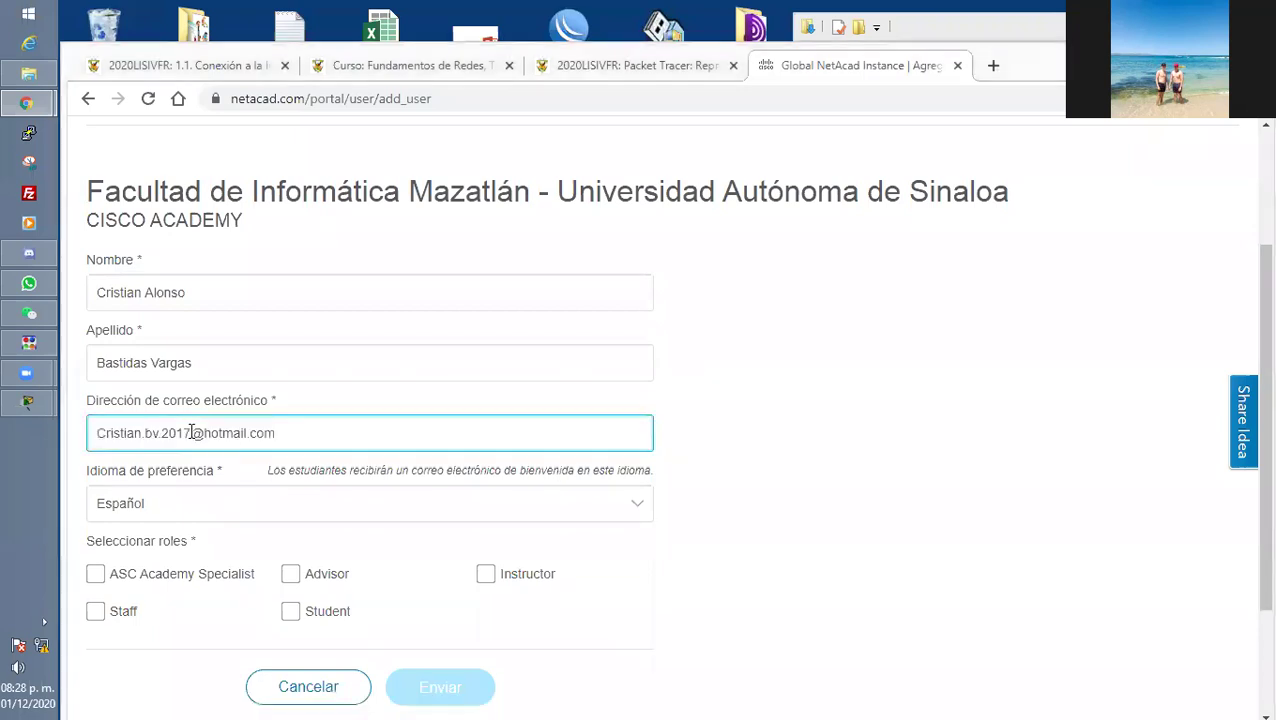
scroll(236, 393, "down", 3)
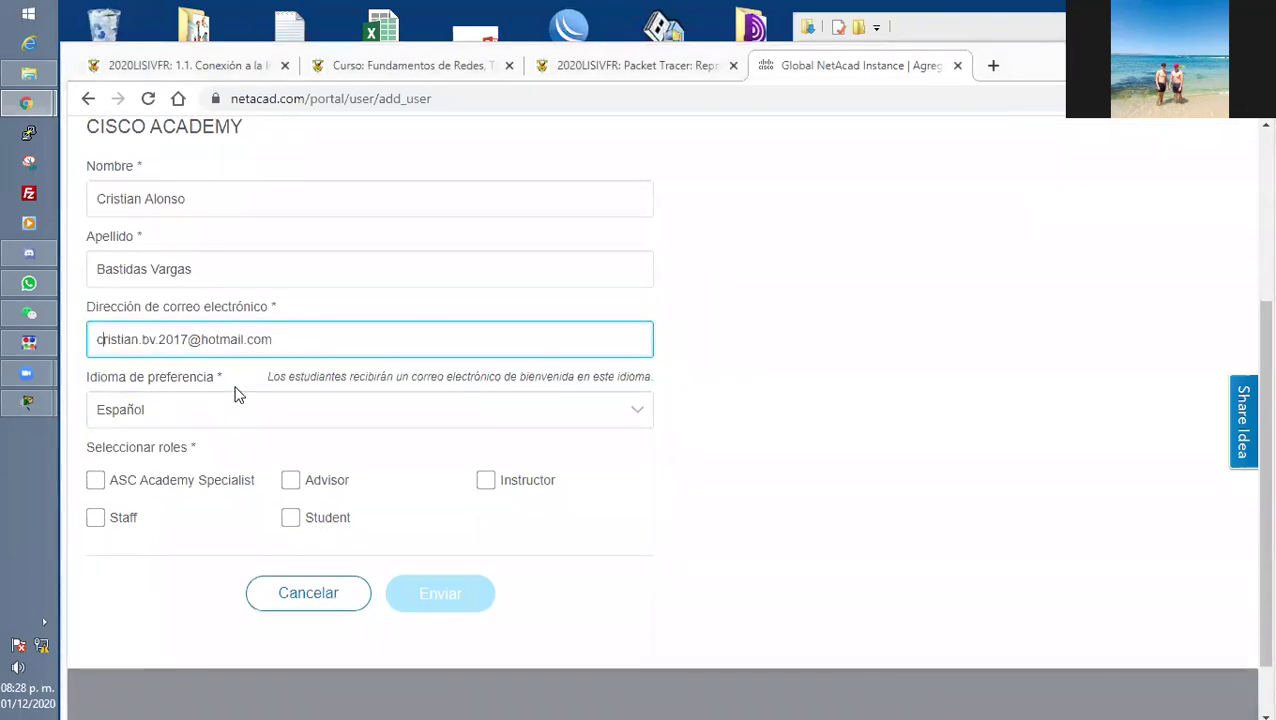
left_click(290, 444)
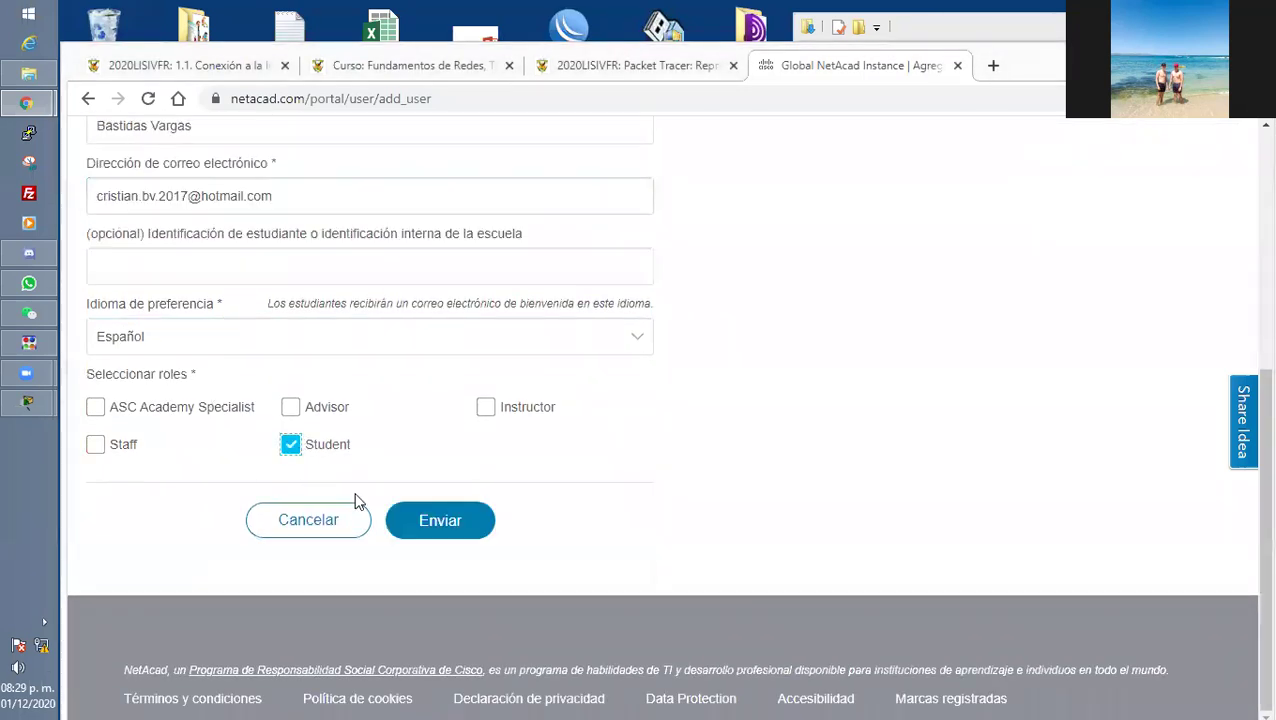
left_click(445, 521)
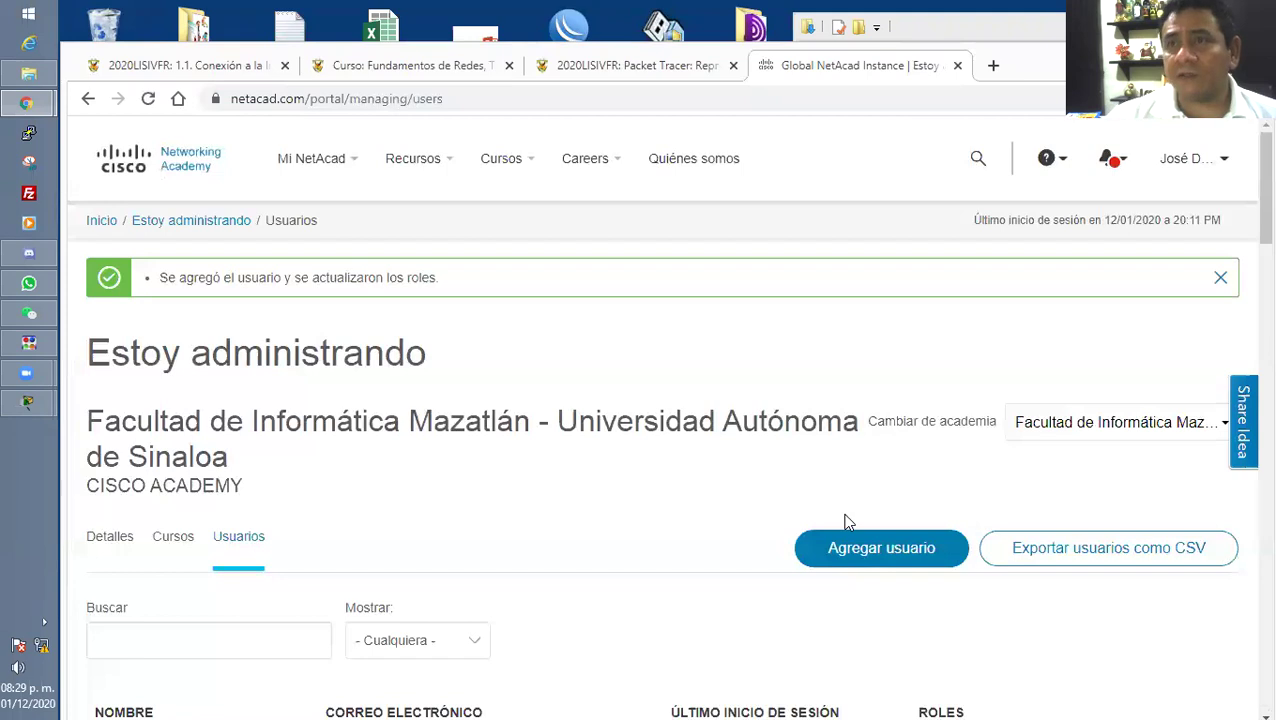
Start another user, splitting the pasted full name into Nombre and Apellido.
left_click(848, 532)
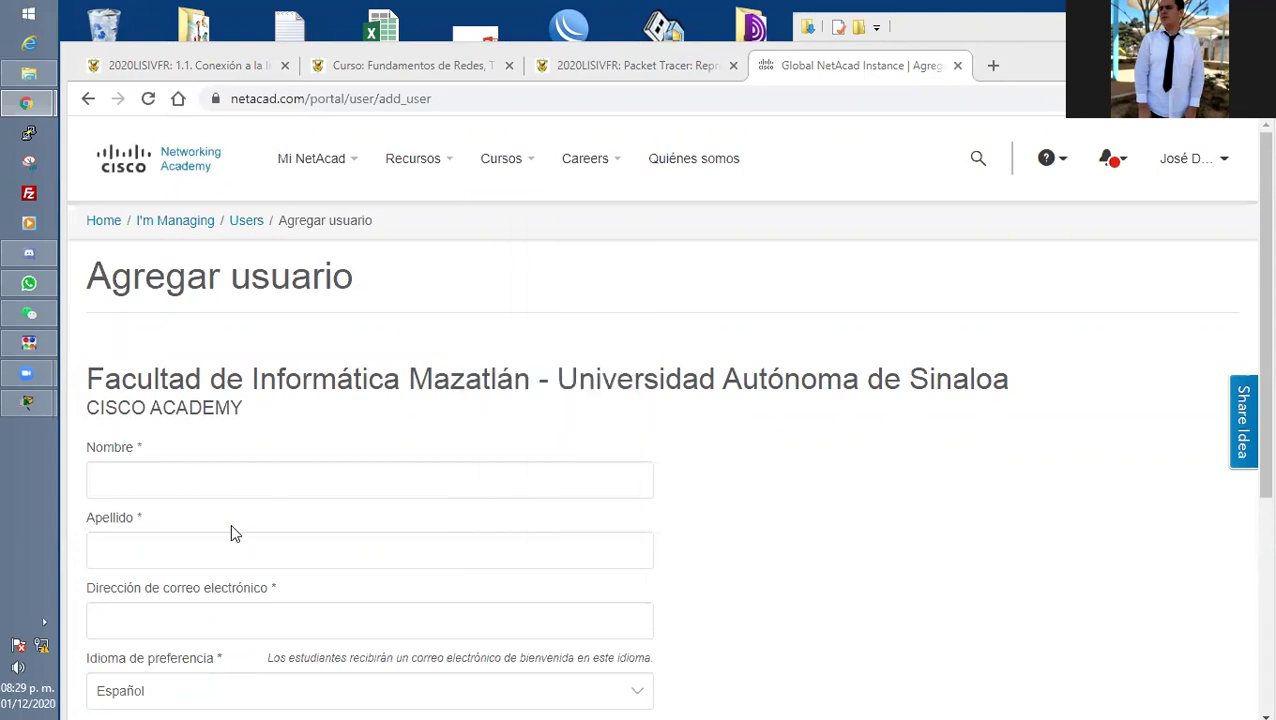
left_click(242, 482)
key("ctrl+v")
scroll(242, 482, "down", 1)
scroll(242, 482, "down", 2)
left_click_drag(300, 292, 197, 298)
key("ctrl+x")
left_click(157, 353)
key("ctrl+v")
Fill the student's e-mail, tick the Student role and submit.
left_click(142, 441)
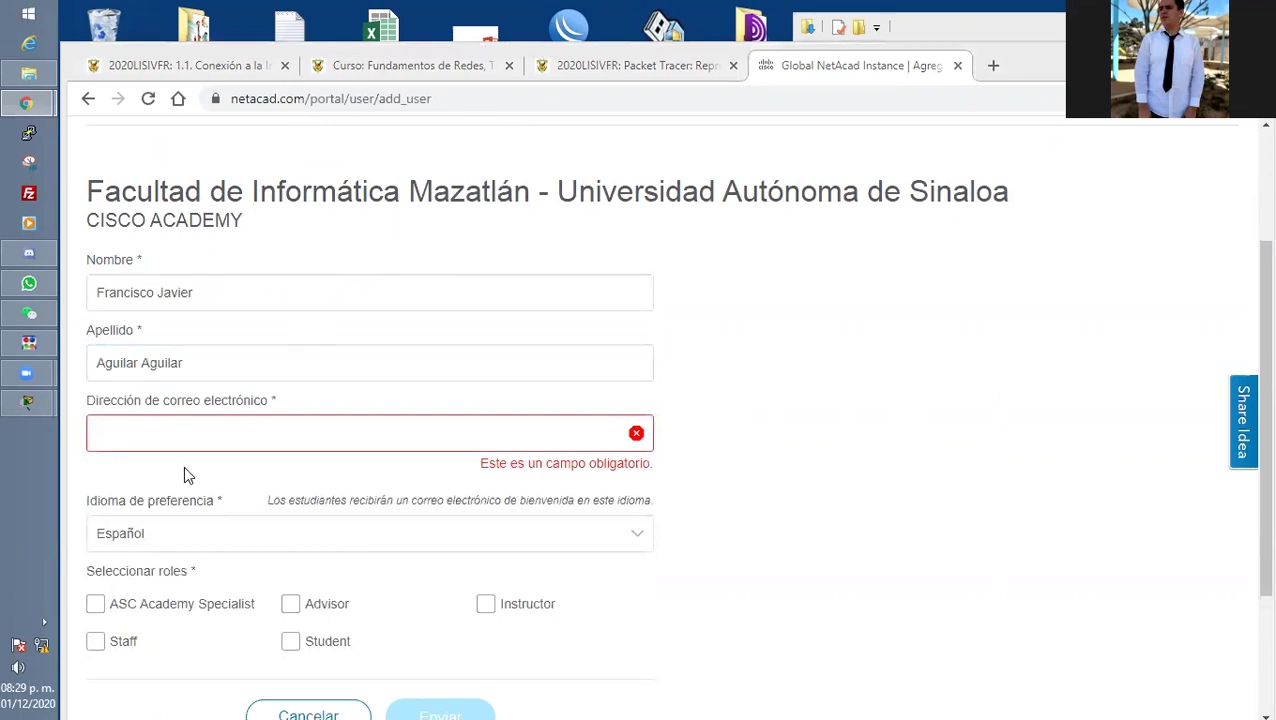
left_click(231, 432)
left_click(319, 478)
scroll(319, 484, "down", 2)
left_click(290, 444)
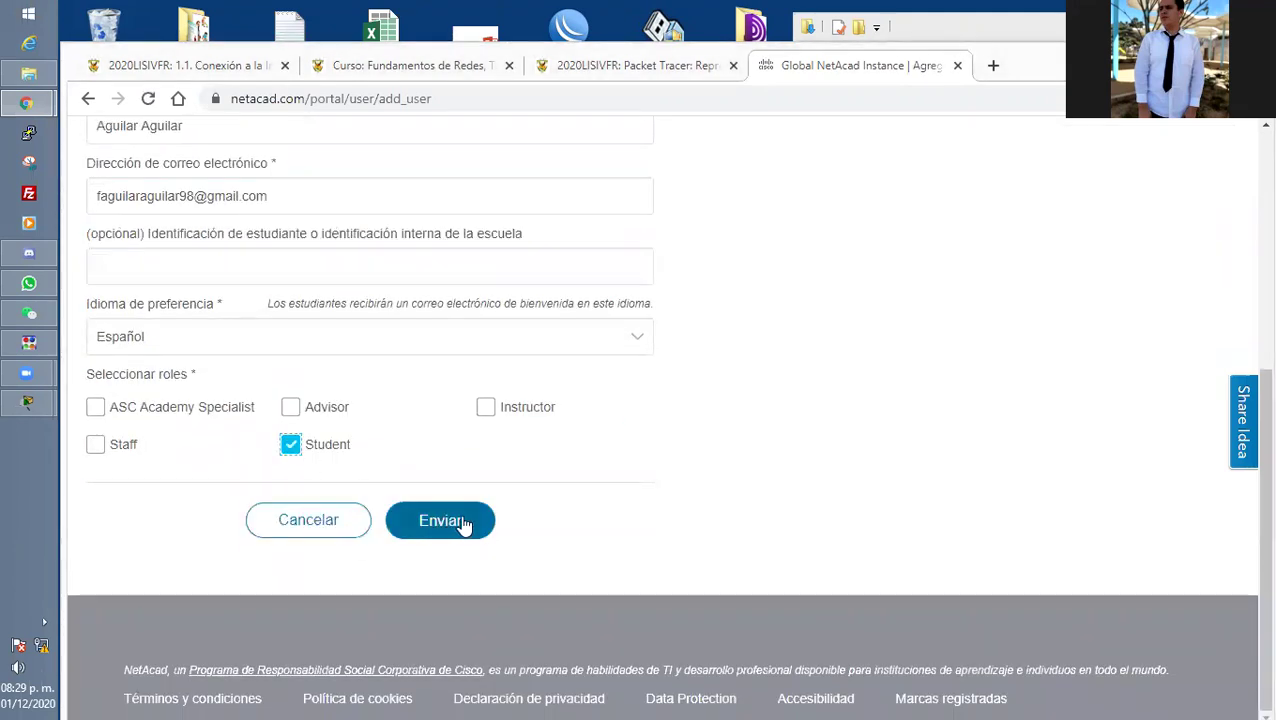
left_click(470, 521)
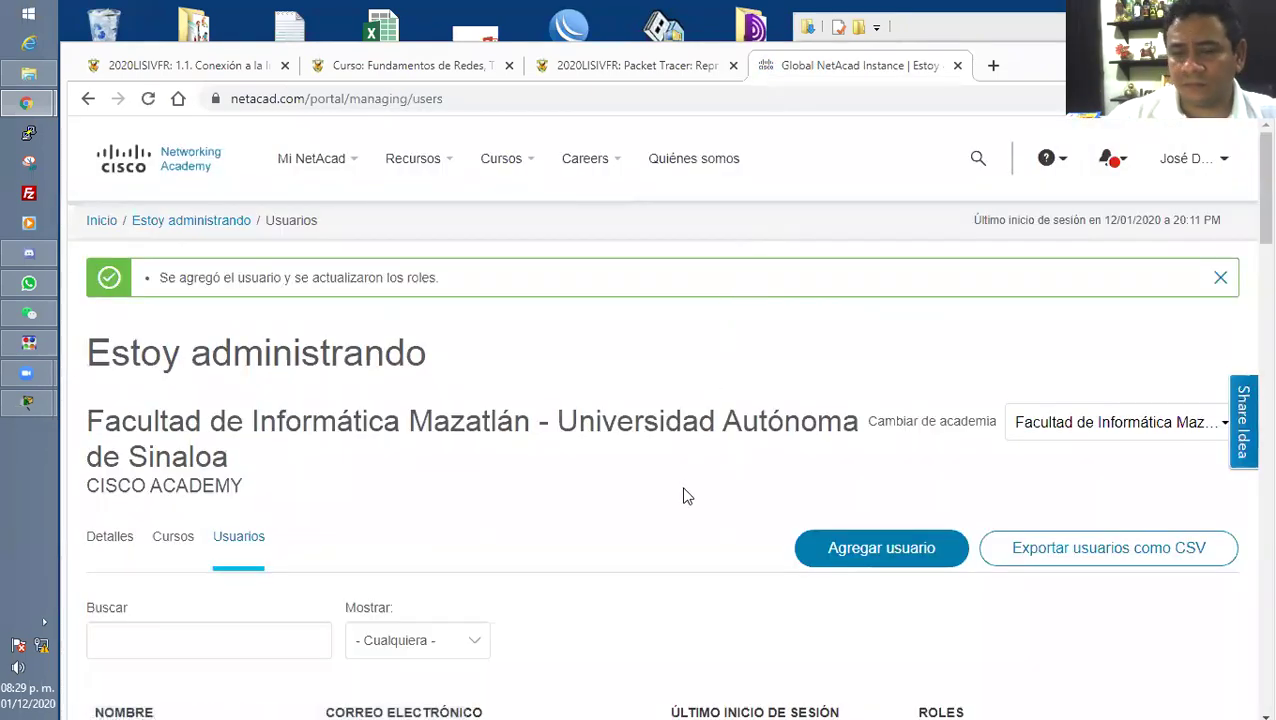
scroll(684, 493, "down", 3)
Start a new academy user and split the pasted full name into Nombre and Apellido.
left_click(869, 270)
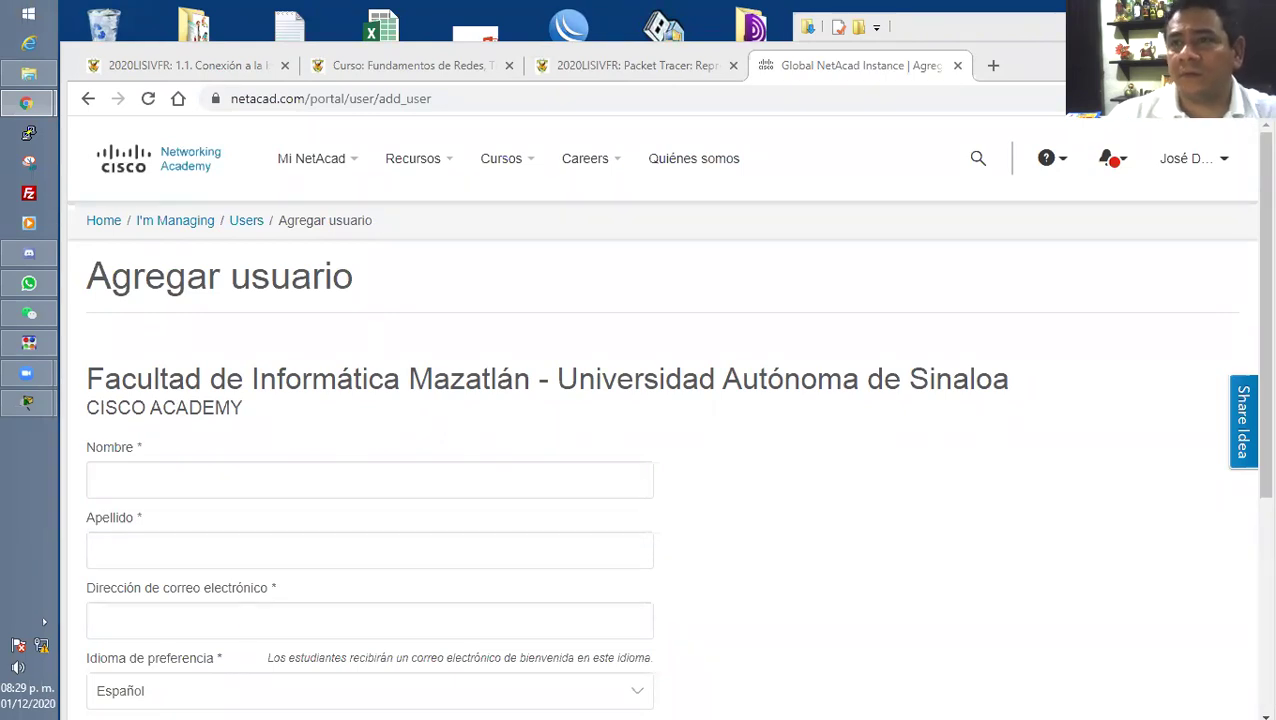
left_click(159, 487)
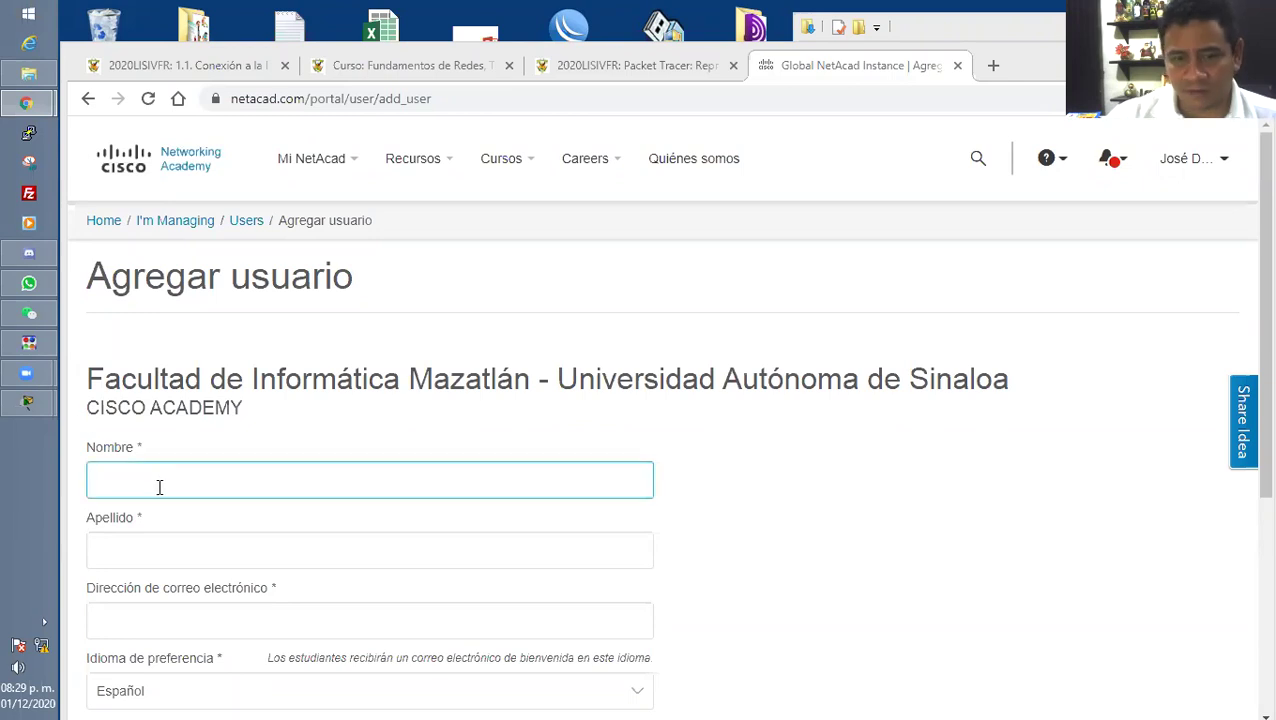
key("ctrl+v")
left_click_drag(290, 484, 193, 482)
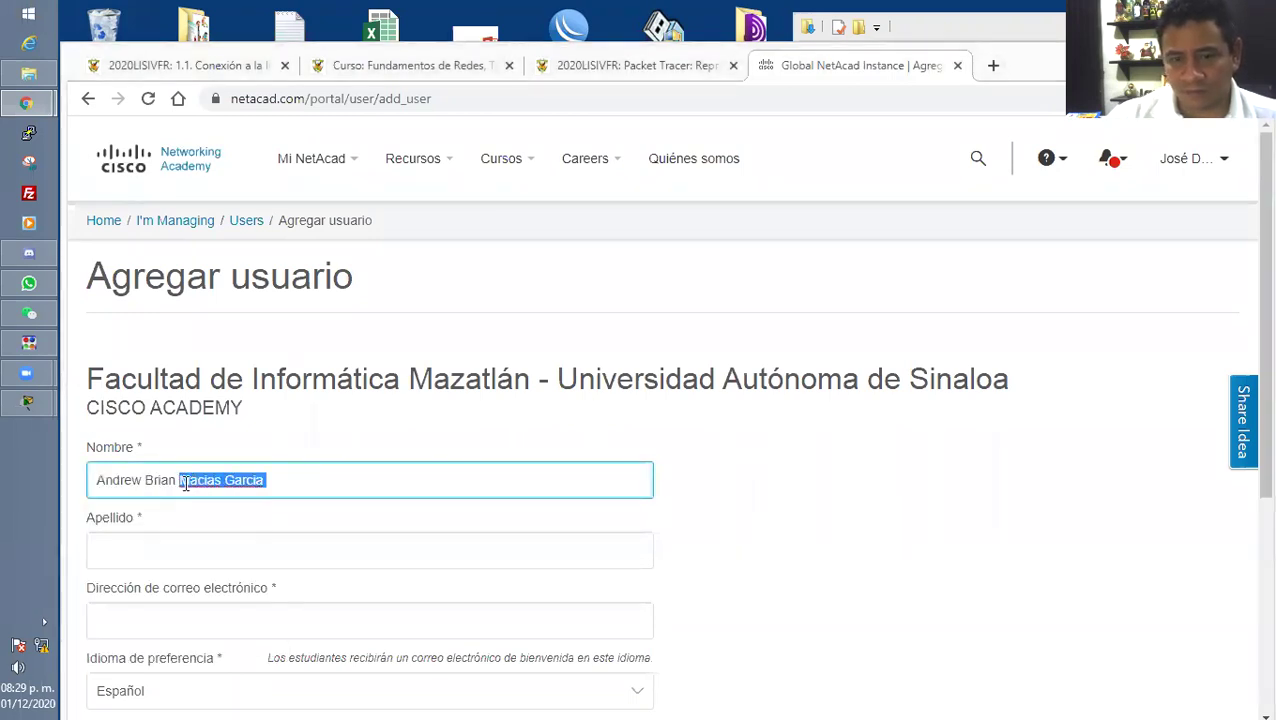
key("ctrl+x")
left_click(177, 536)
key("ctrl+v")
Fill in the student's e-mail, tick the Student role and submit the account.
scroll(213, 558, "down", 1)
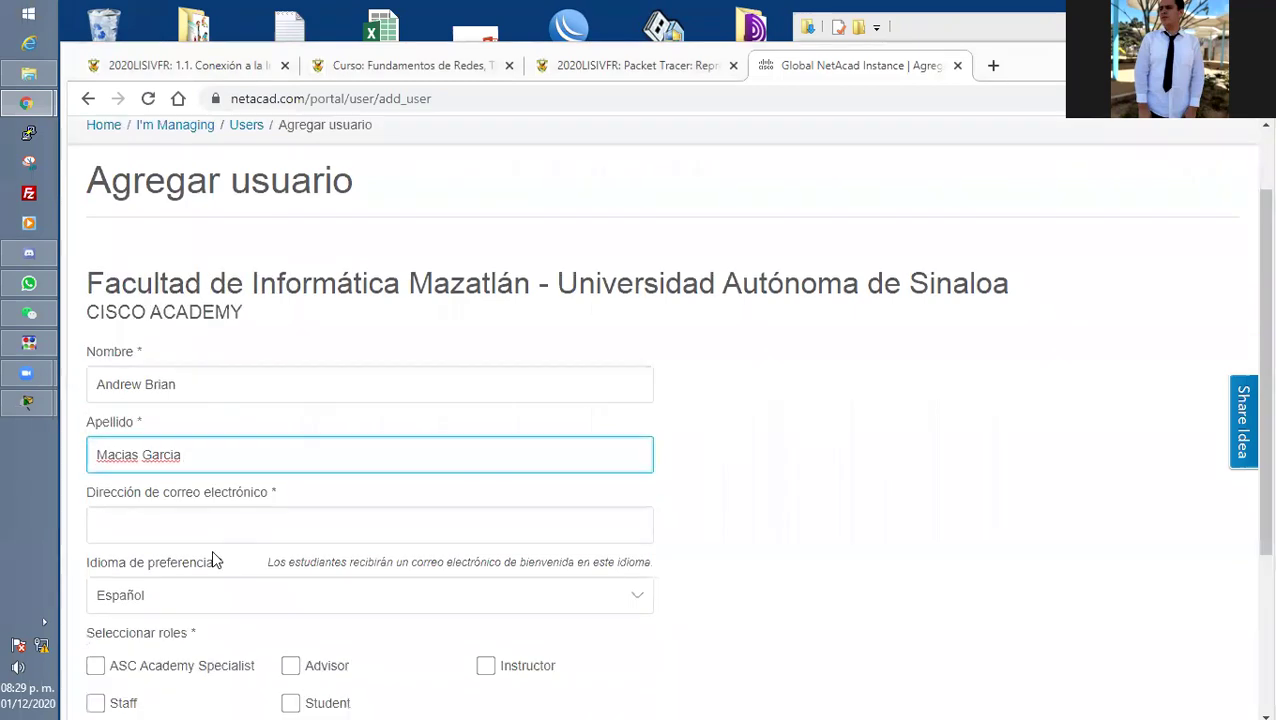
scroll(213, 560, "down", 1)
left_click(180, 428)
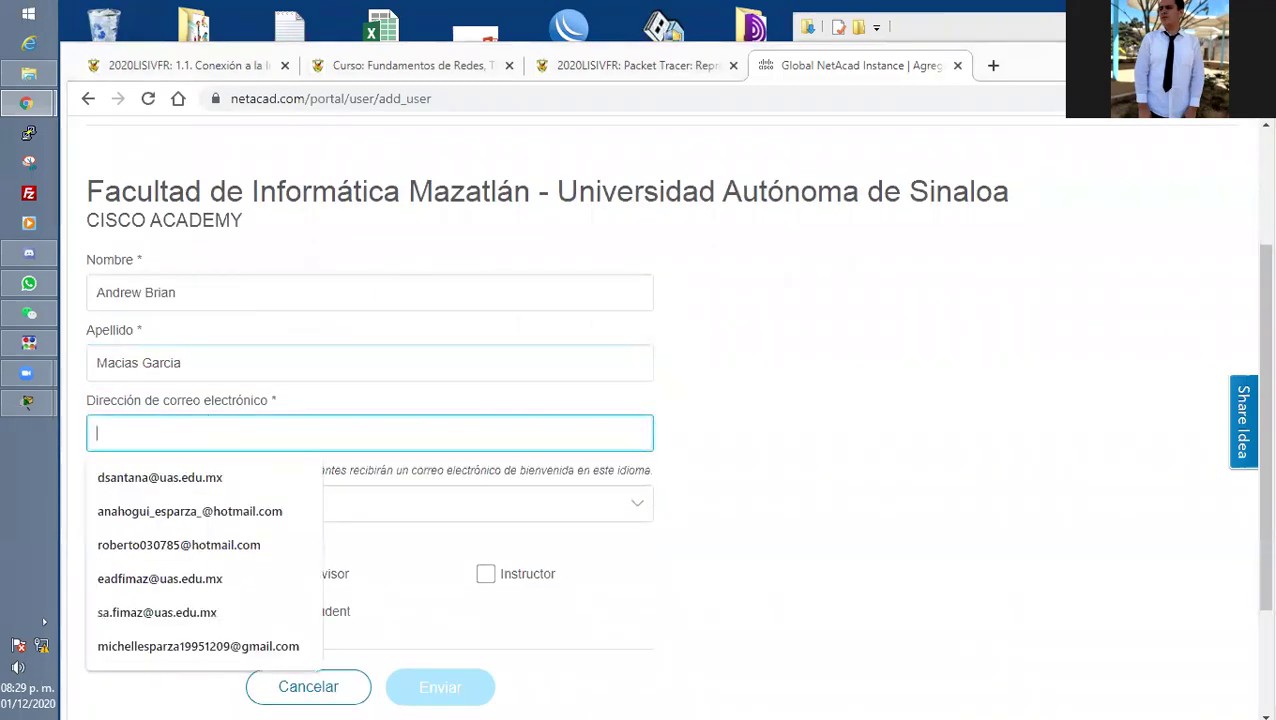
key("Tab")
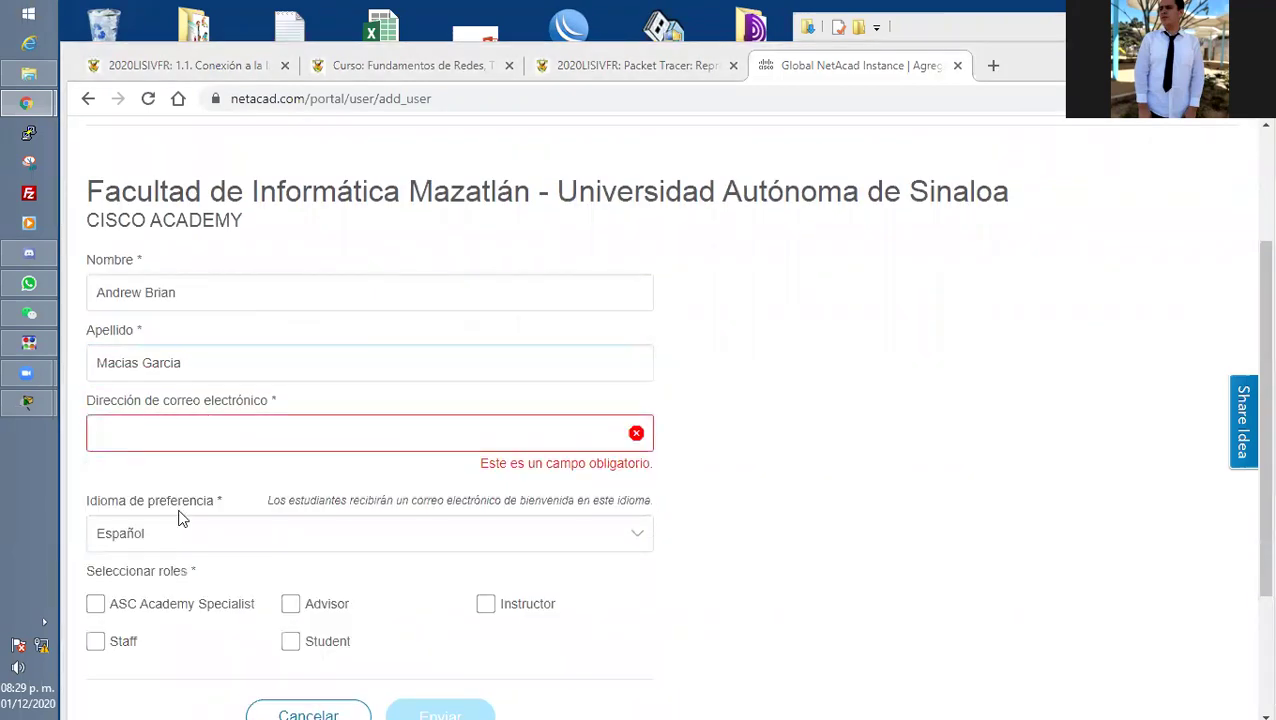
left_click(139, 431)
left_click(180, 470)
scroll(370, 520, "down", 2)
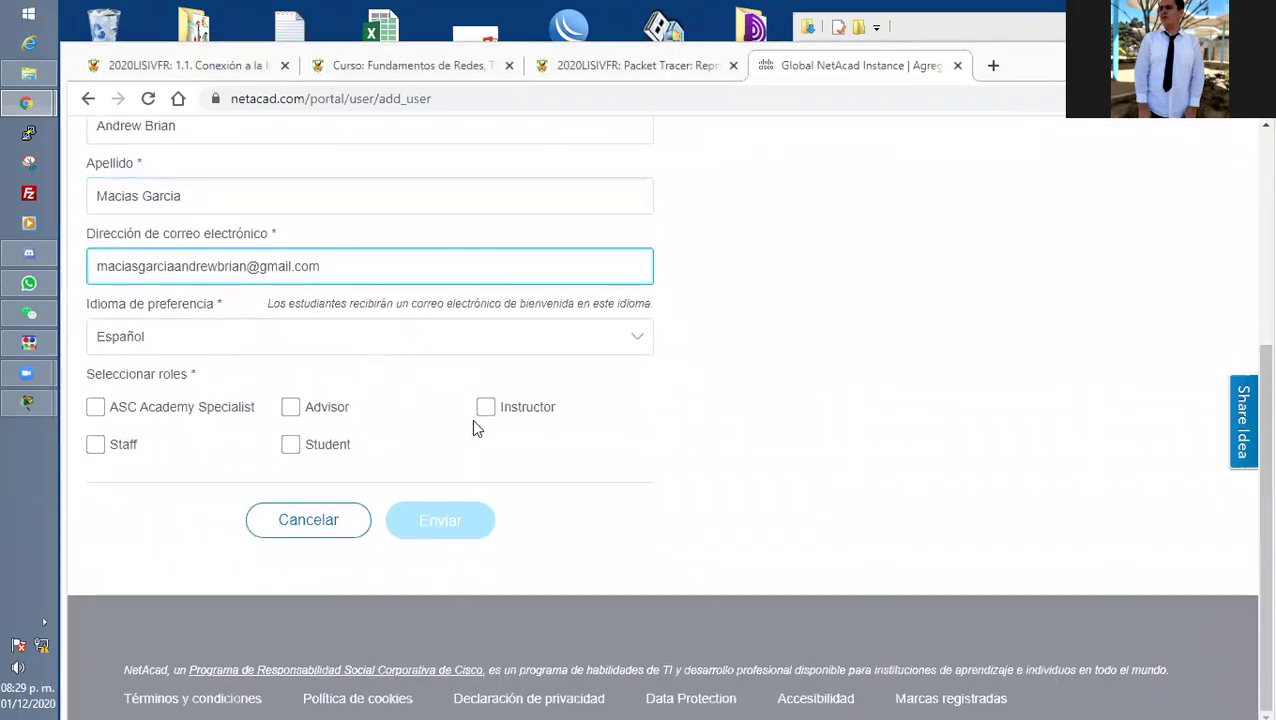
left_click(306, 446)
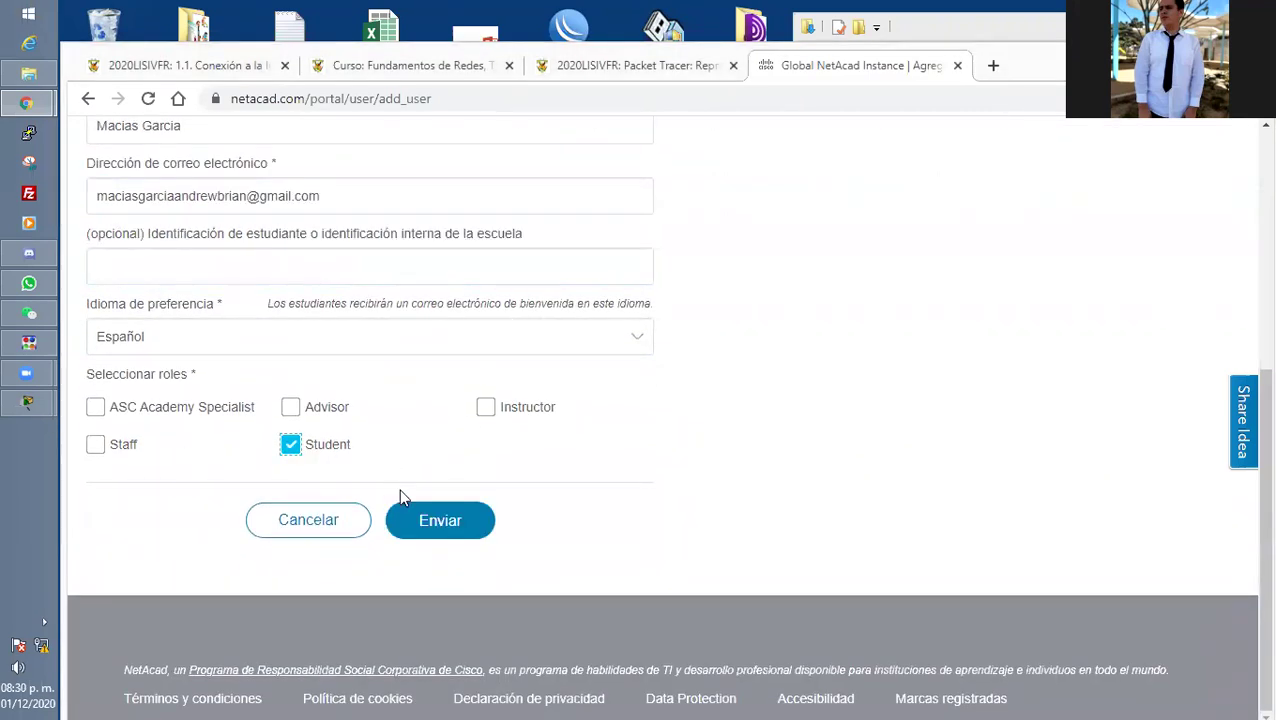
left_click(444, 534)
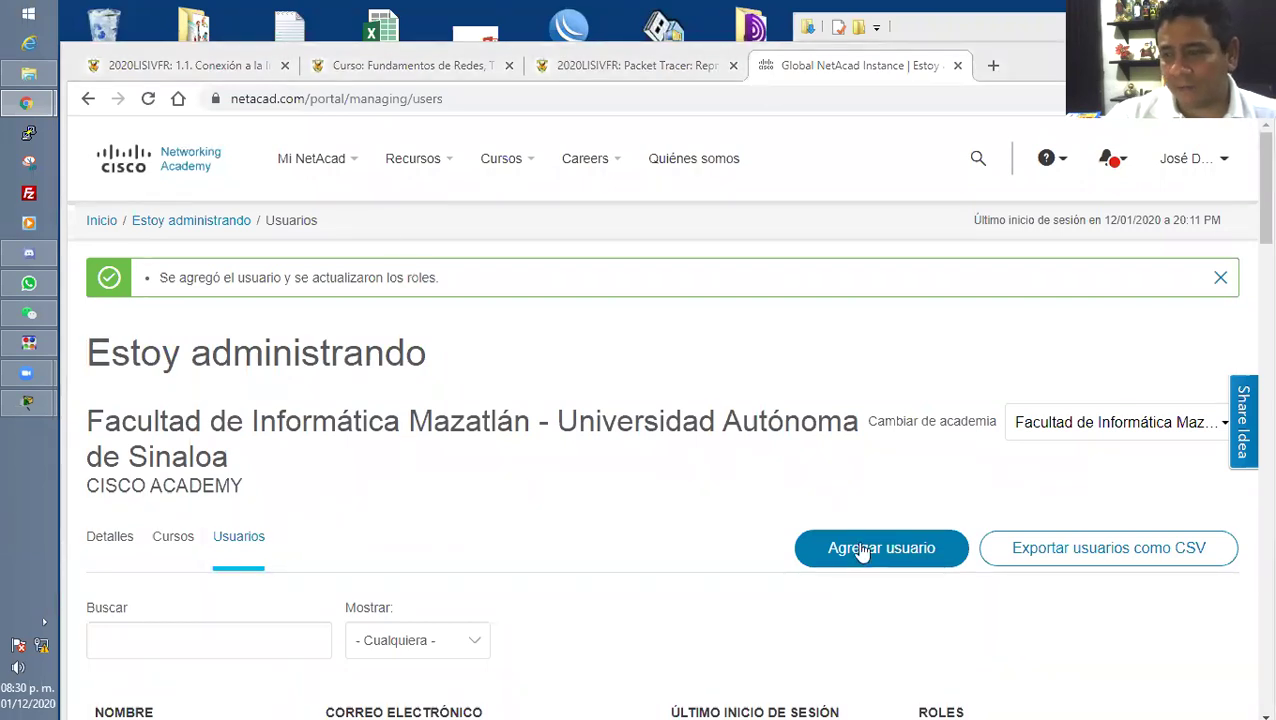
Start another new user, enter the student's full name and move the surname into Apellido.
left_click(862, 550)
left_click(305, 482)
left_click_drag(189, 480, 138, 480)
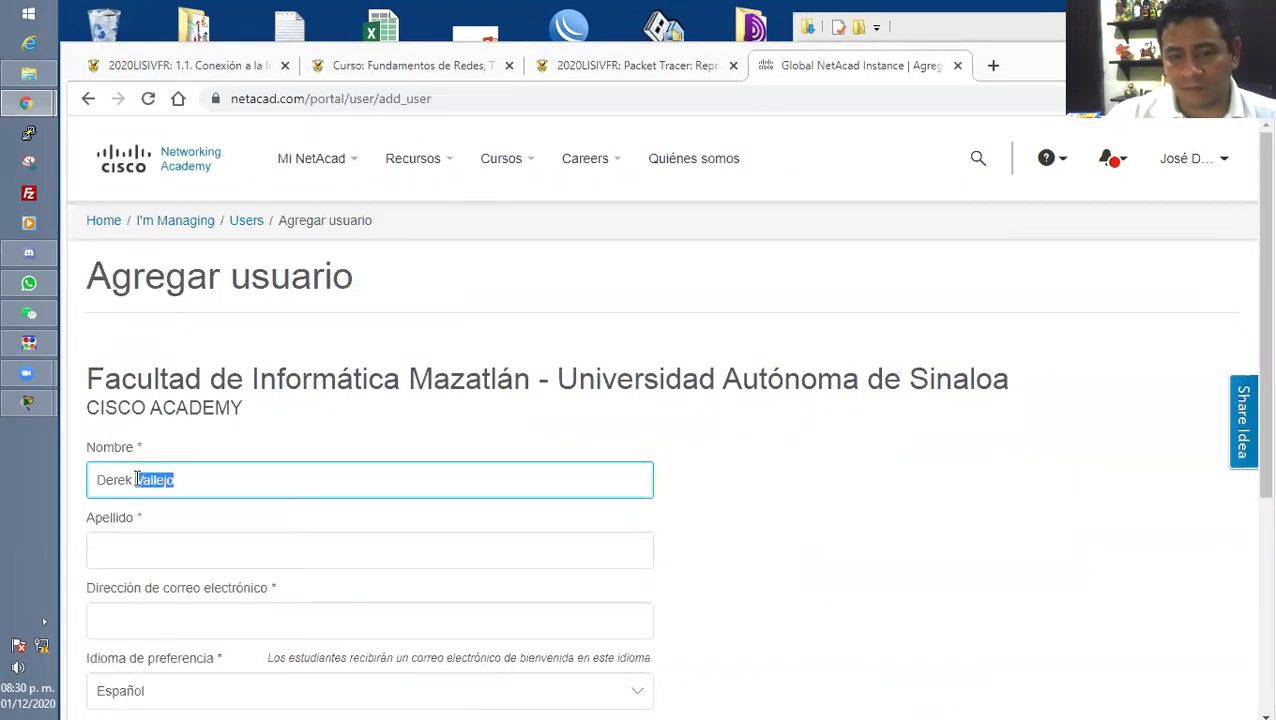
left_click(169, 547)
left_click(155, 550)
key("ctrl+v")
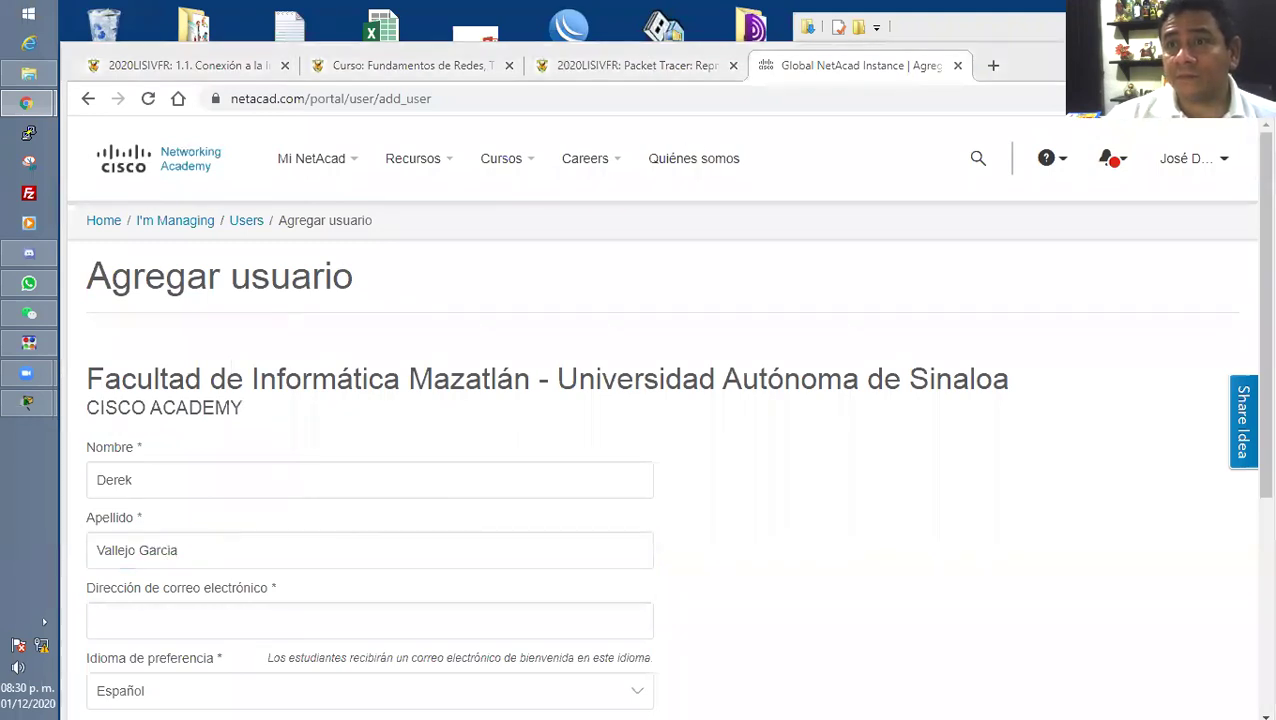
Paste the student's e-mail, tick Student and submit the account.
left_click(171, 620)
key("ctrl+v")
scroll(453, 520, "down", 3)
left_click(320, 520)
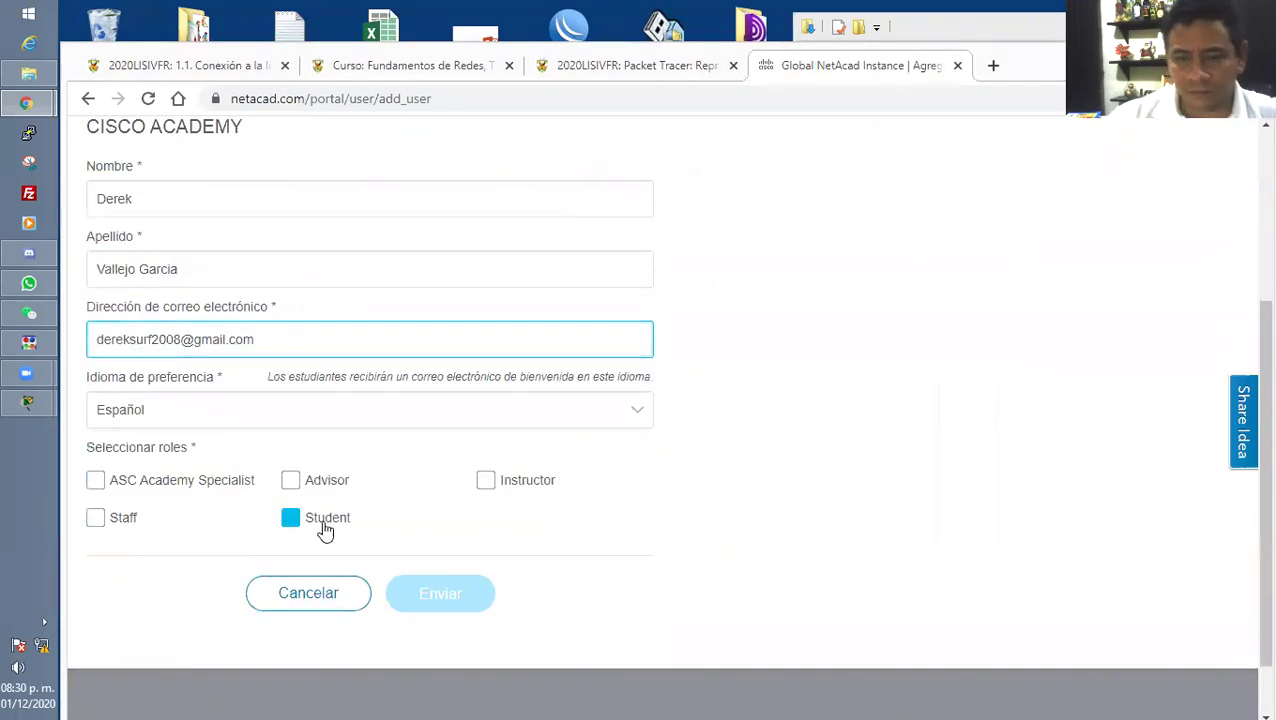
left_click(445, 597)
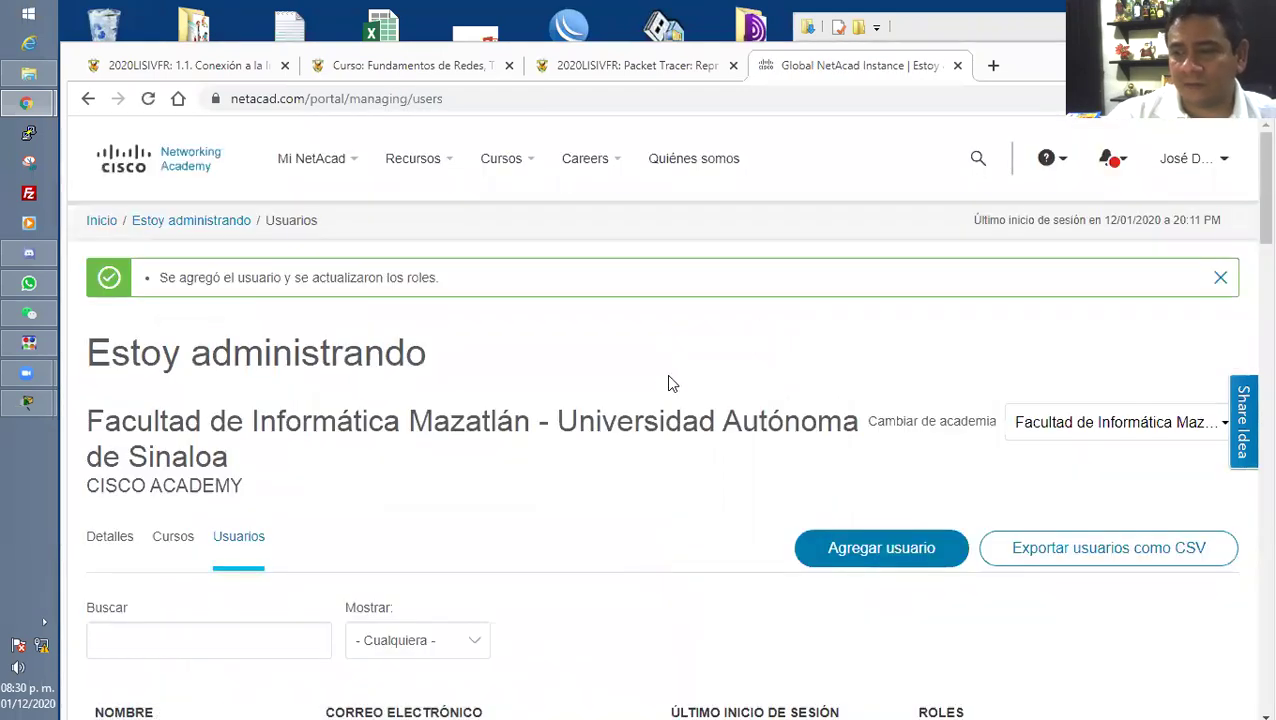
Scroll the Usuarios list to review the Student entries, then return to the Moodle lesson.
scroll(670, 381, "down", 2)
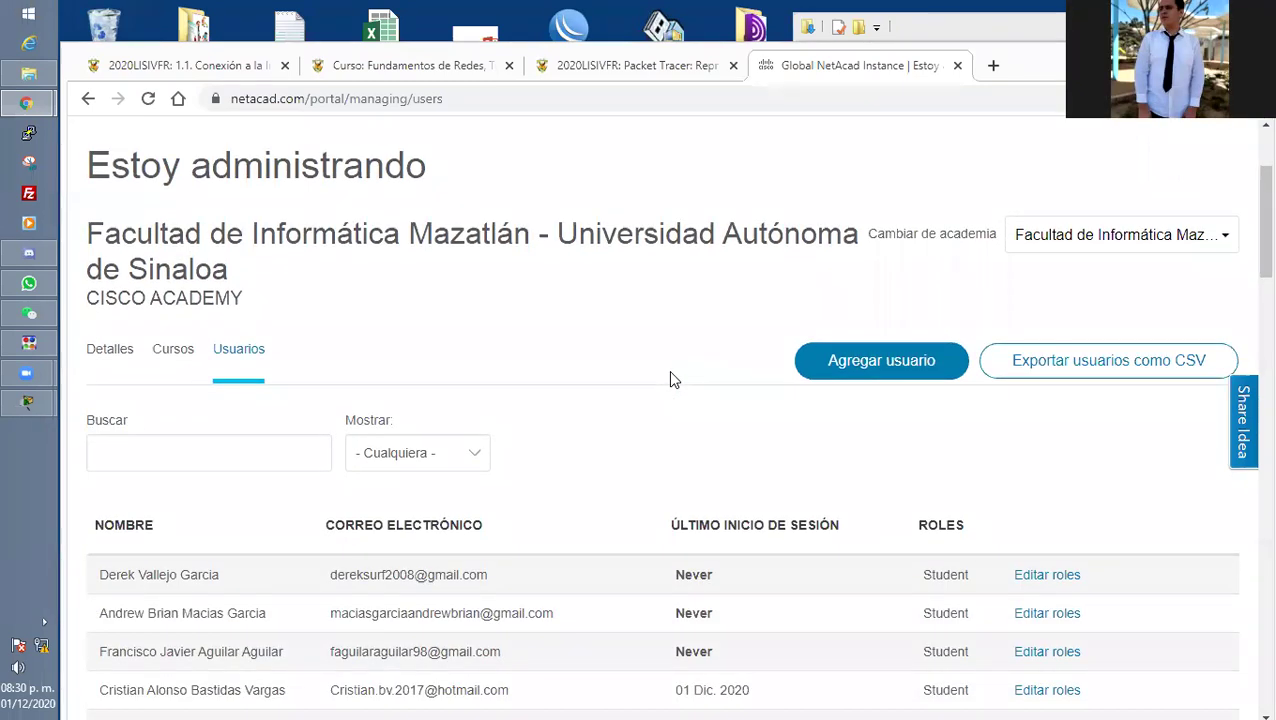
scroll(671, 378, "down", 2)
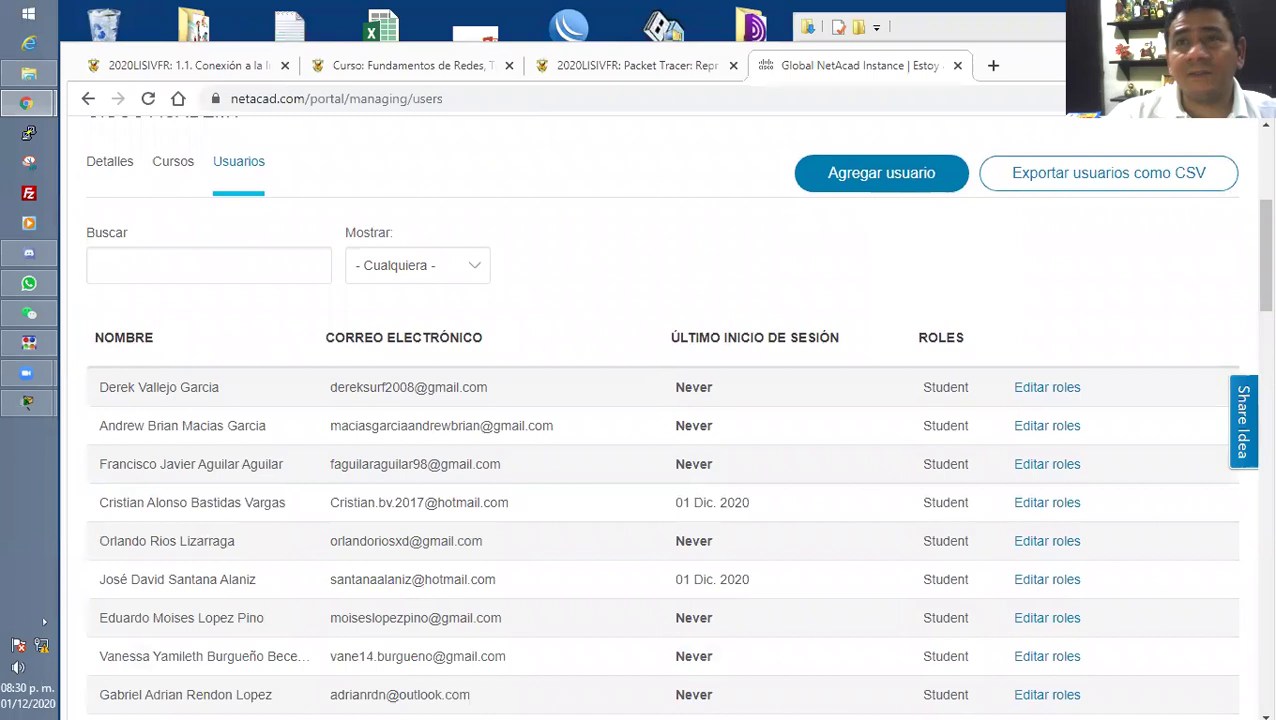
left_click(185, 65)
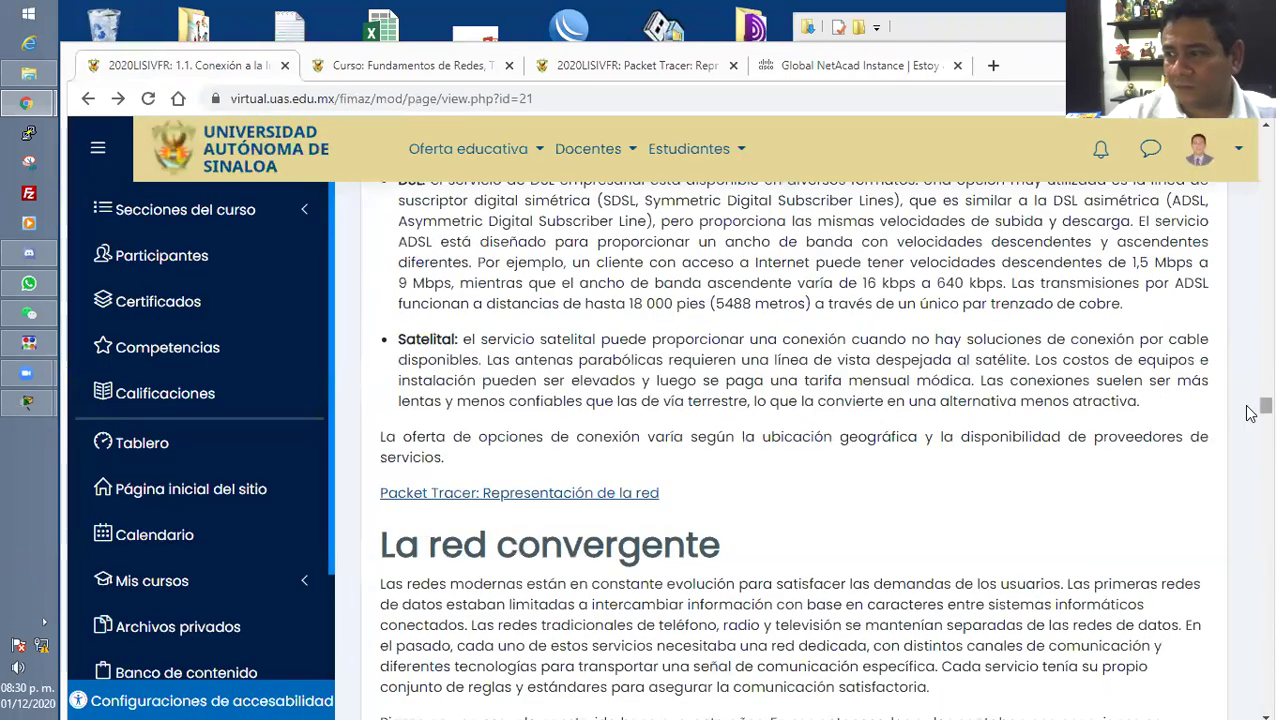
Open the 2020LISIVFR course's Usuarios inscritos list and select the second student's e-mail.
key("Home")
left_click(615, 296)
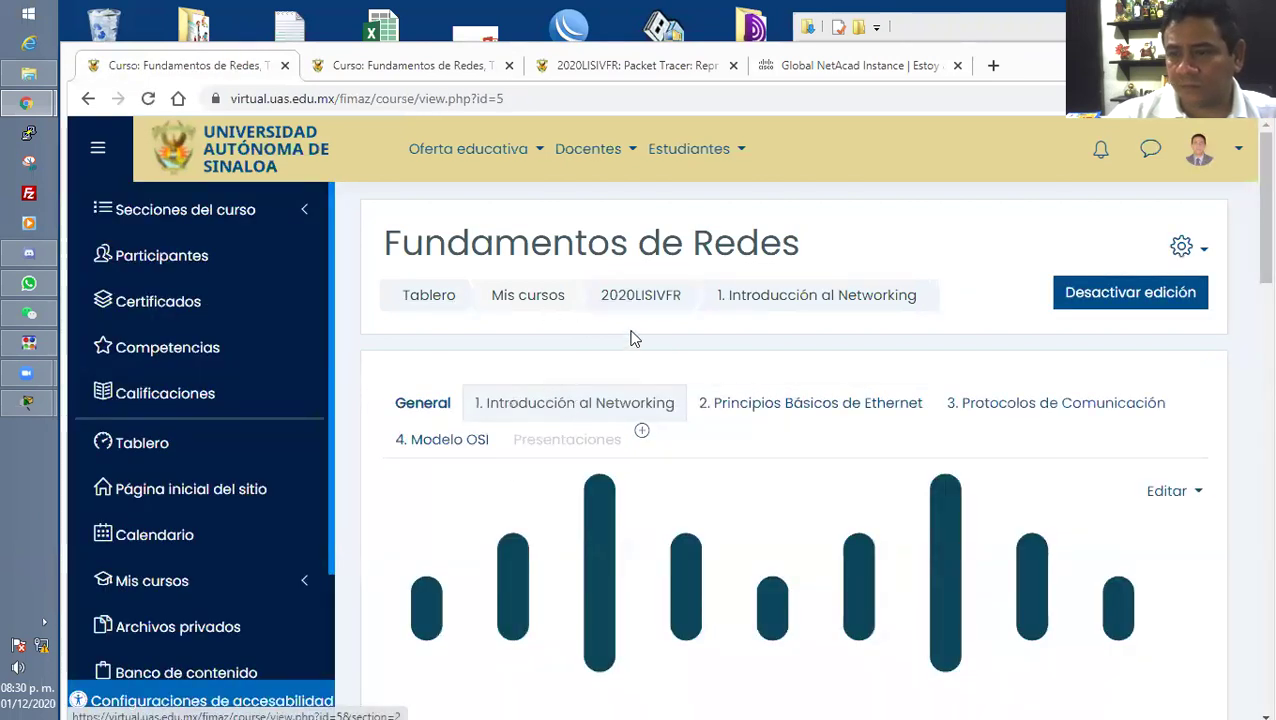
left_click(1181, 247)
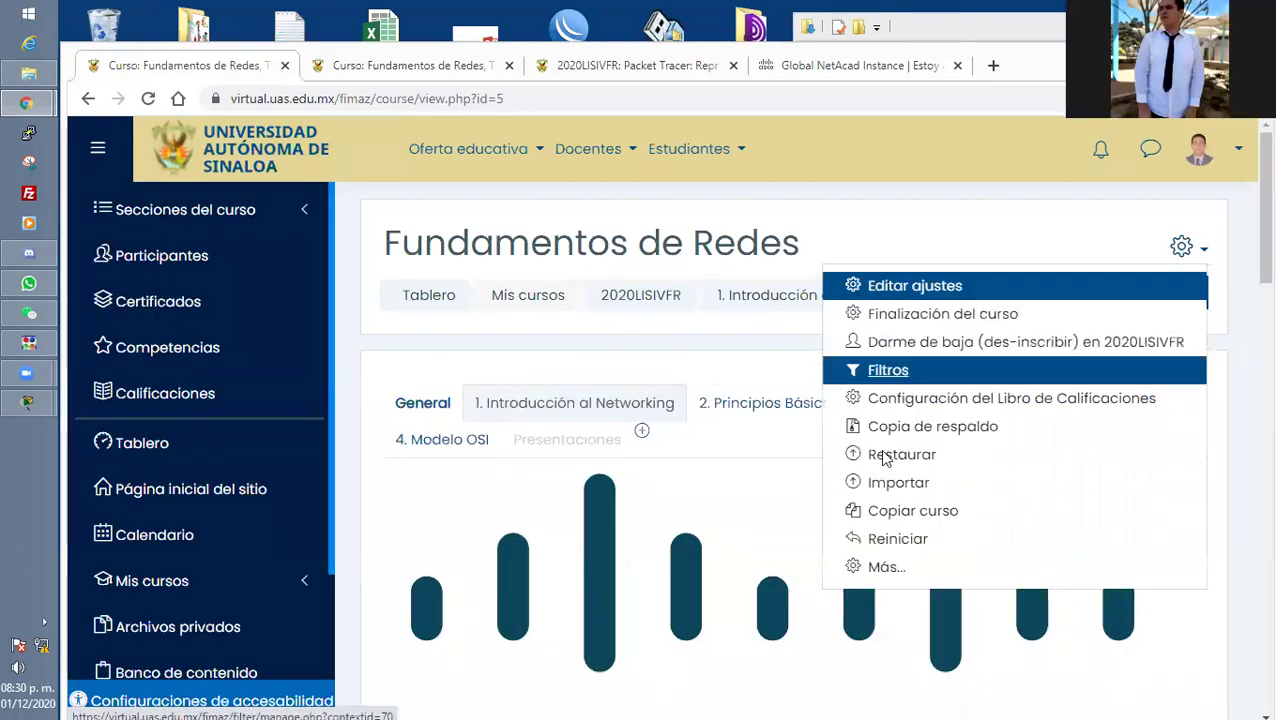
left_click(880, 565)
left_click(633, 432)
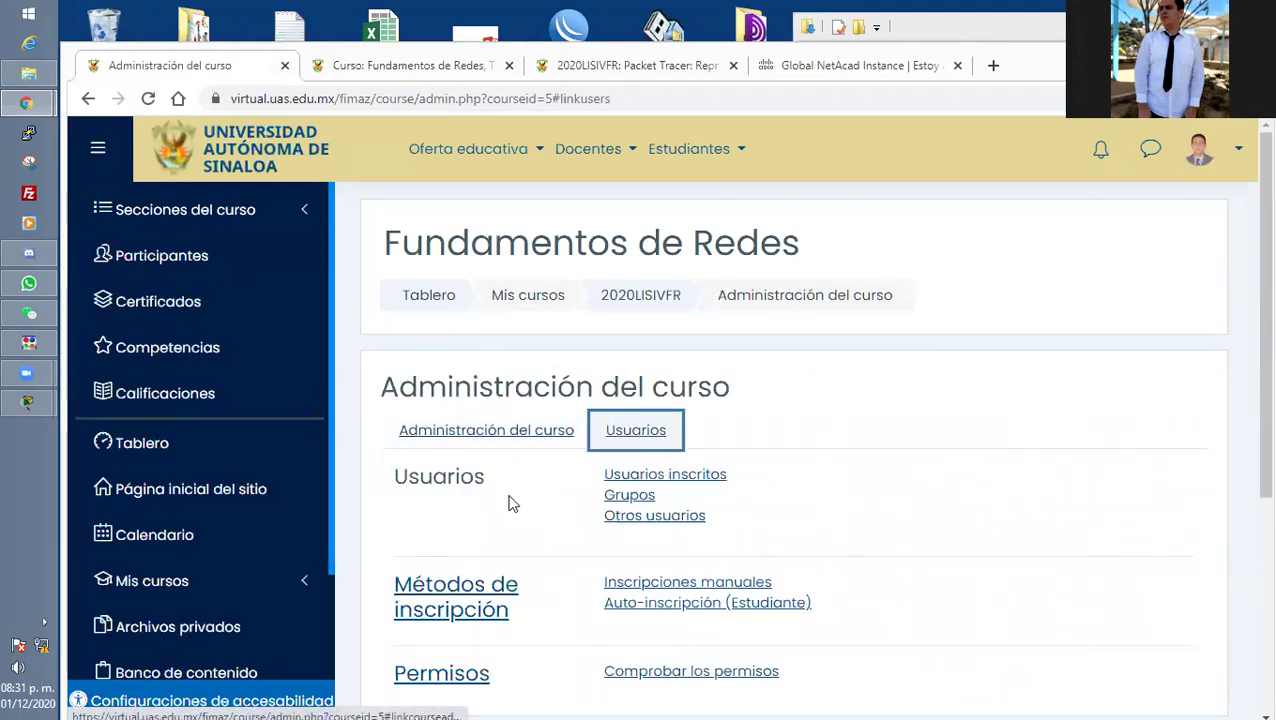
left_click(686, 480)
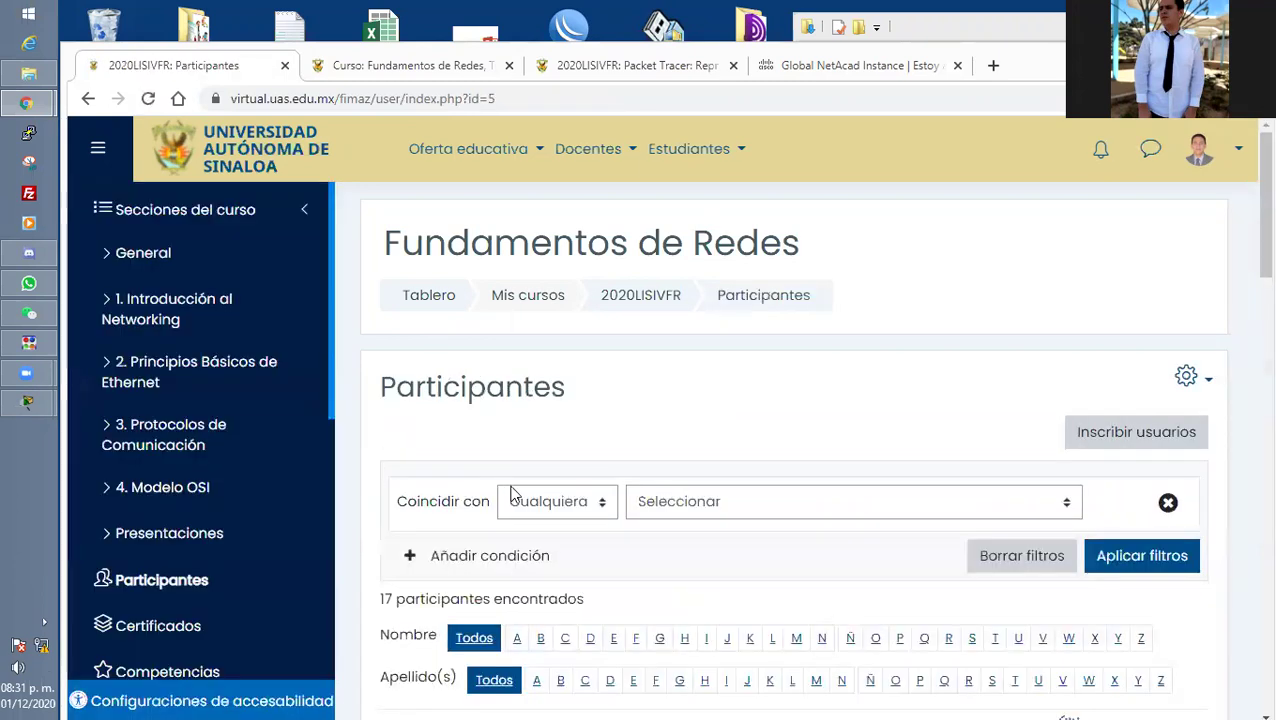
scroll(483, 505, "down", 5)
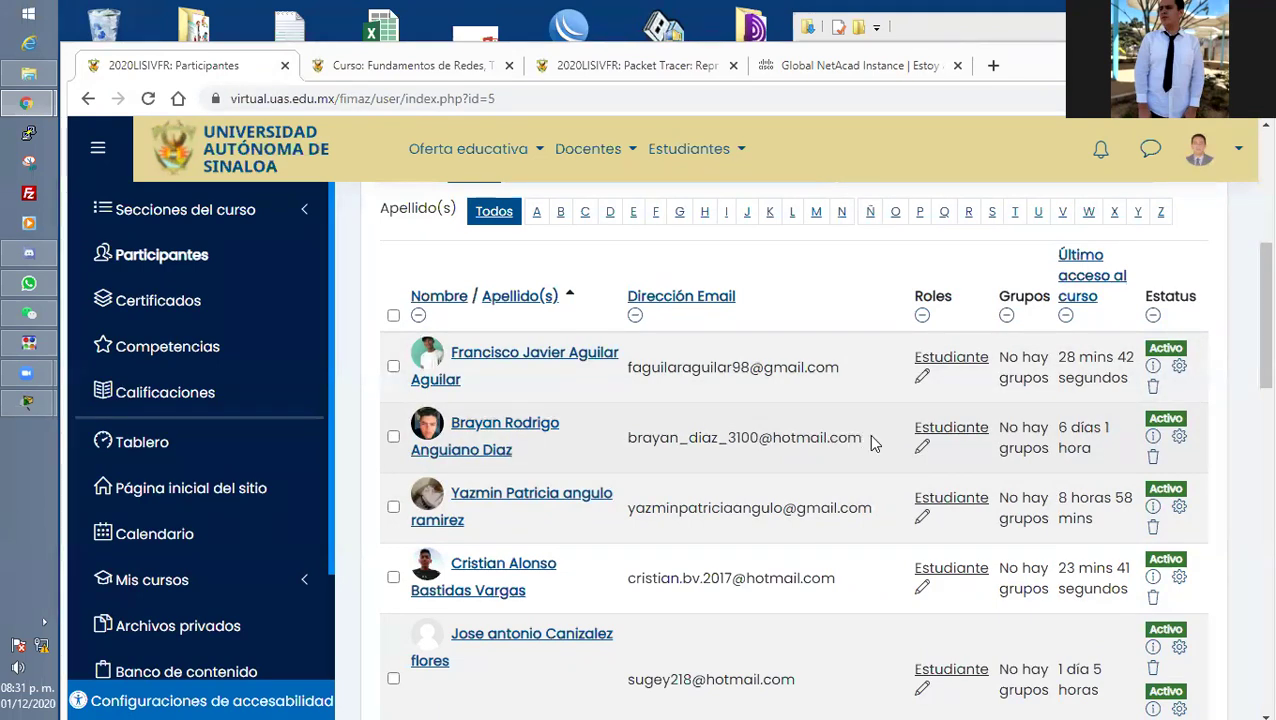
left_click_drag(868, 443, 623, 447)
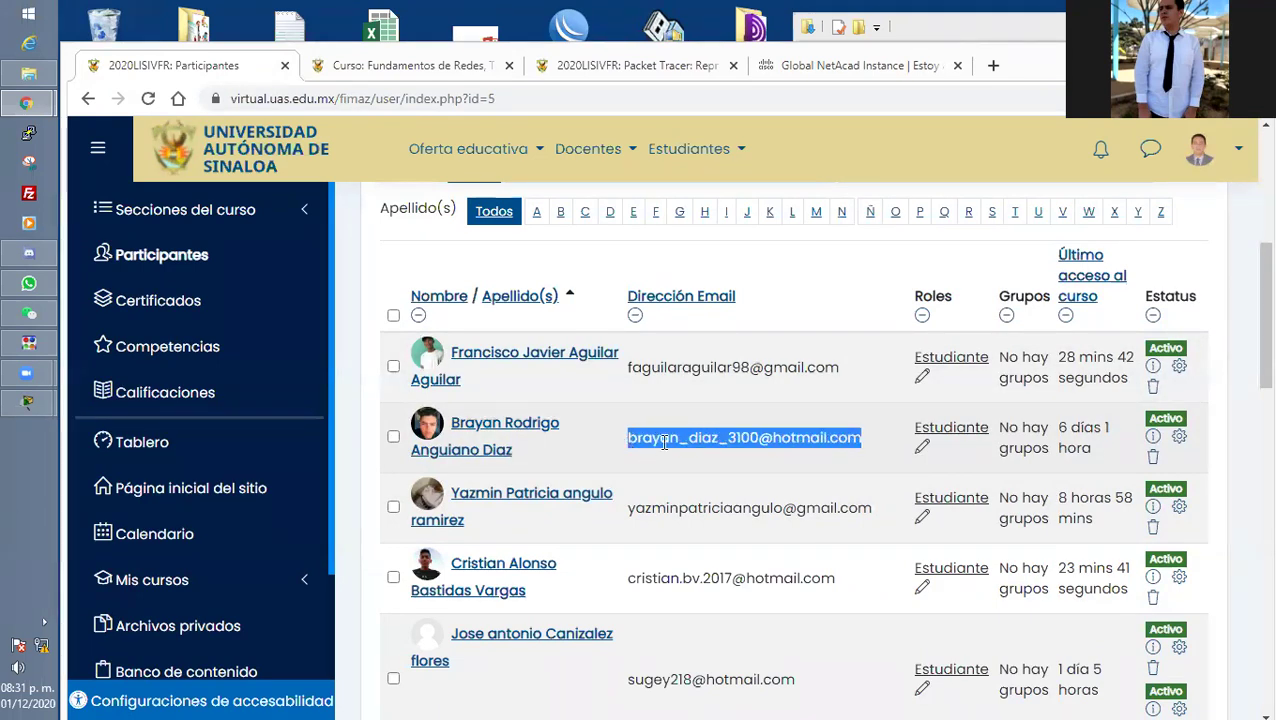
Open a new NetAcad add-user form, paste the student's e-mail without the stray space, and tick Student.
left_click(835, 66)
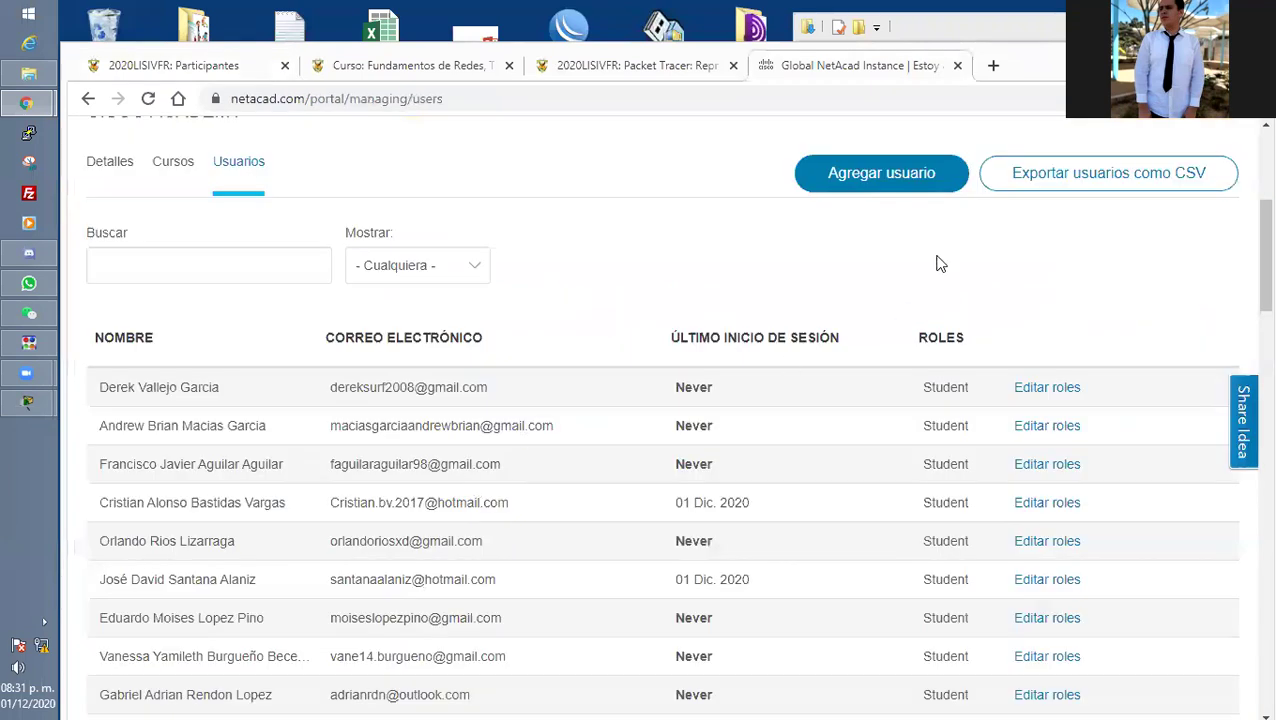
left_click(802, 185)
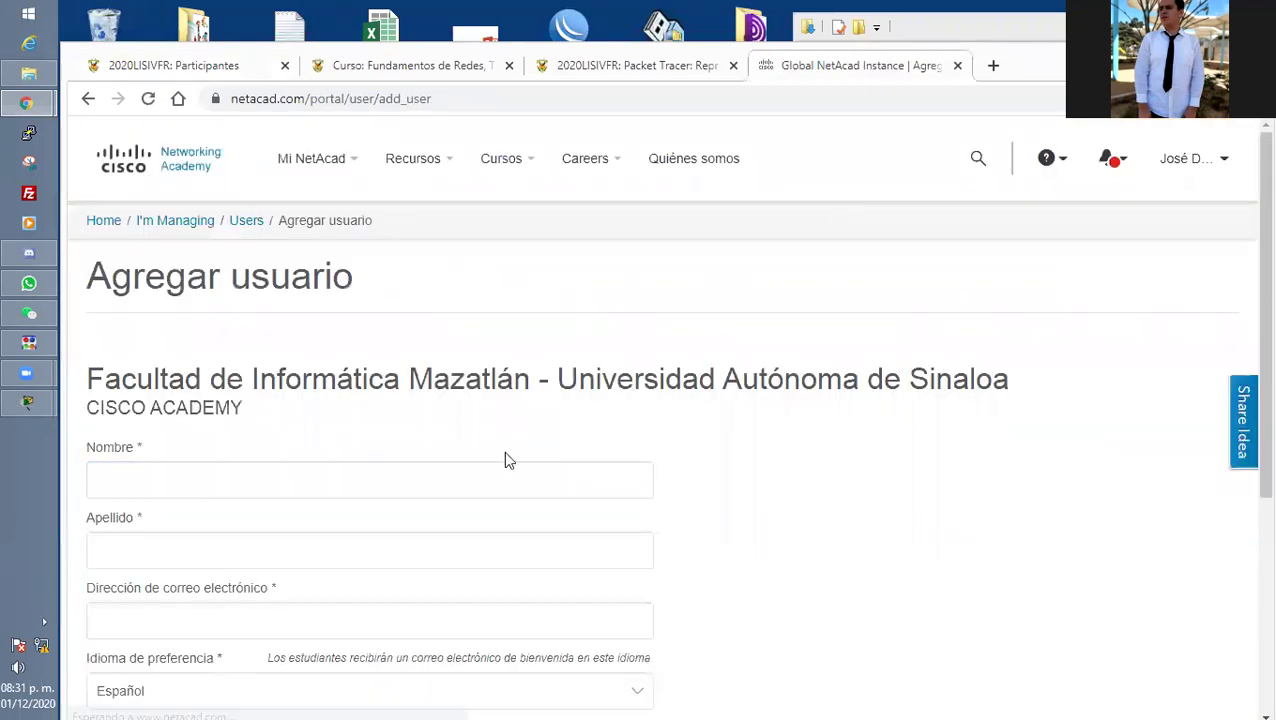
left_click(305, 494)
scroll(185, 404, "down", 2)
left_click(163, 421)
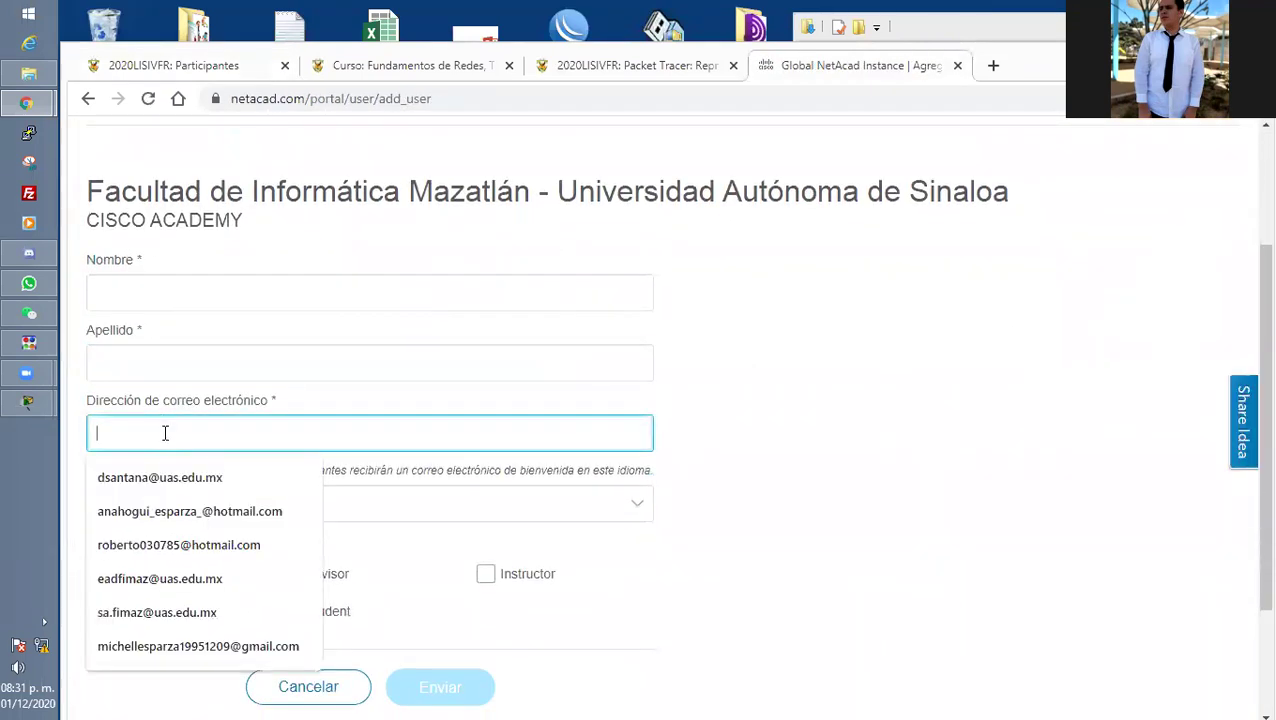
key("ctrl+v")
scroll(330, 555, "down", 1)
left_click(291, 547)
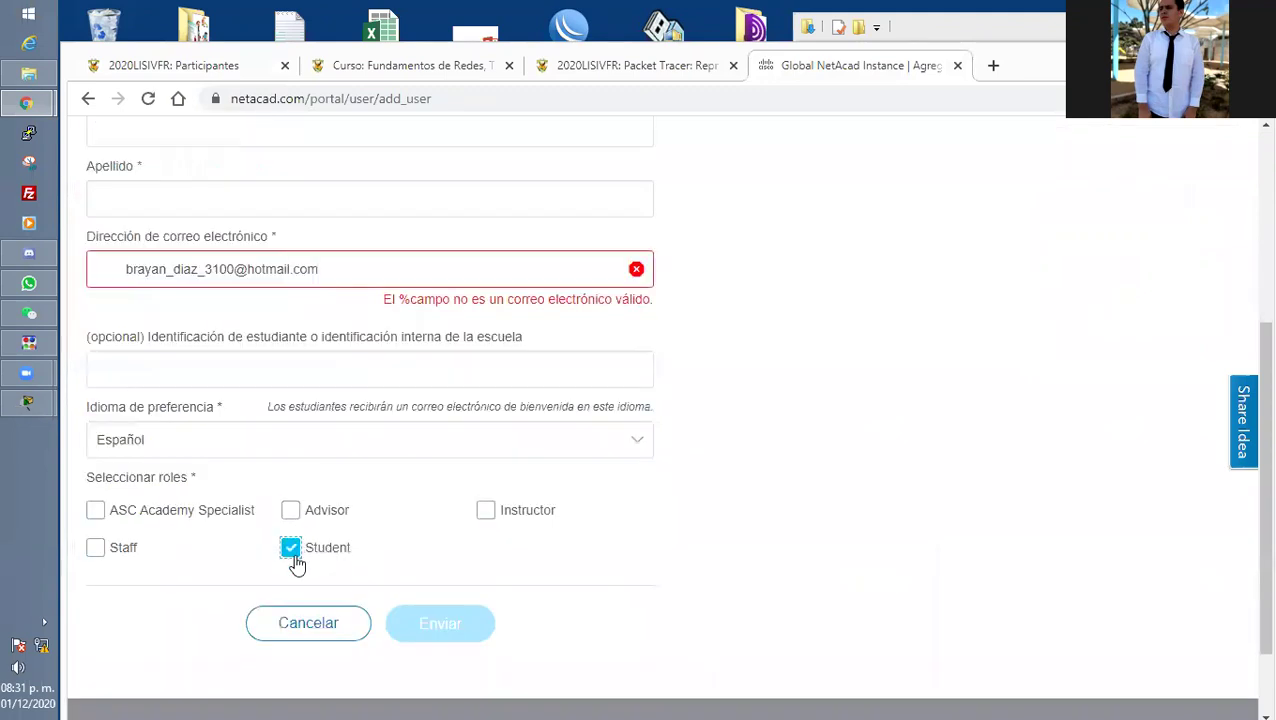
left_click(125, 268)
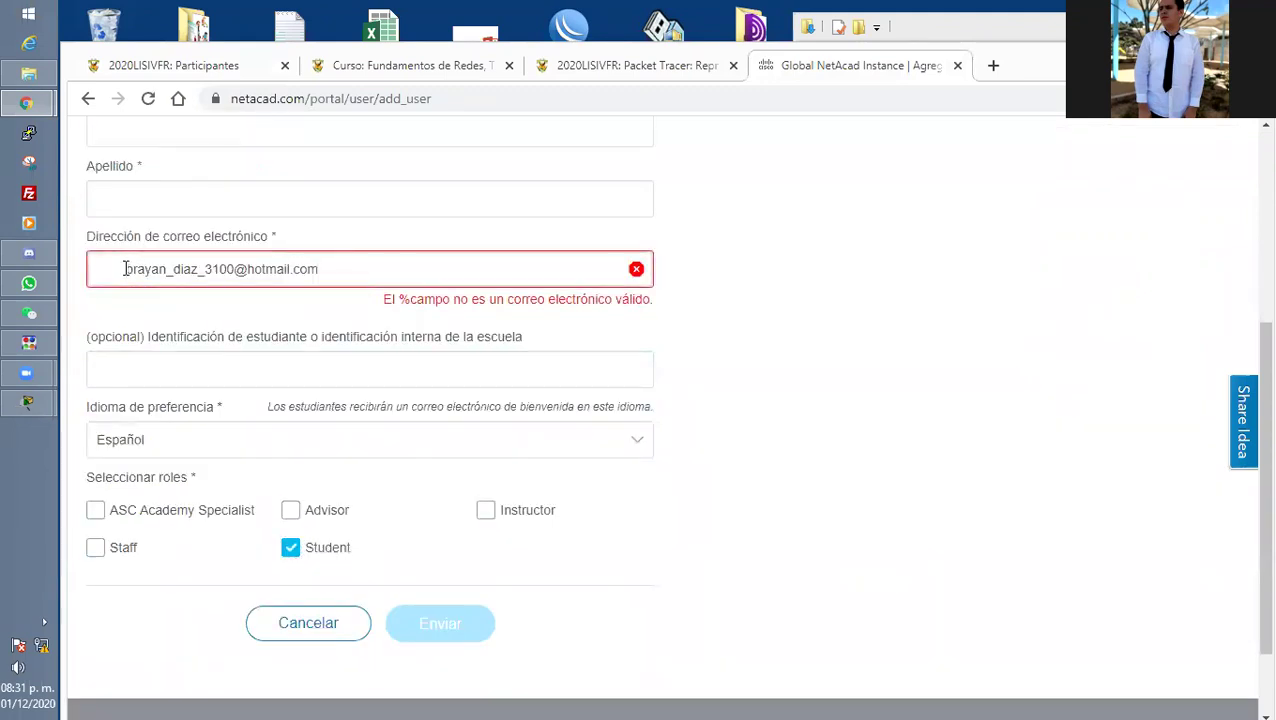
key("BackSpace")
left_click(159, 128)
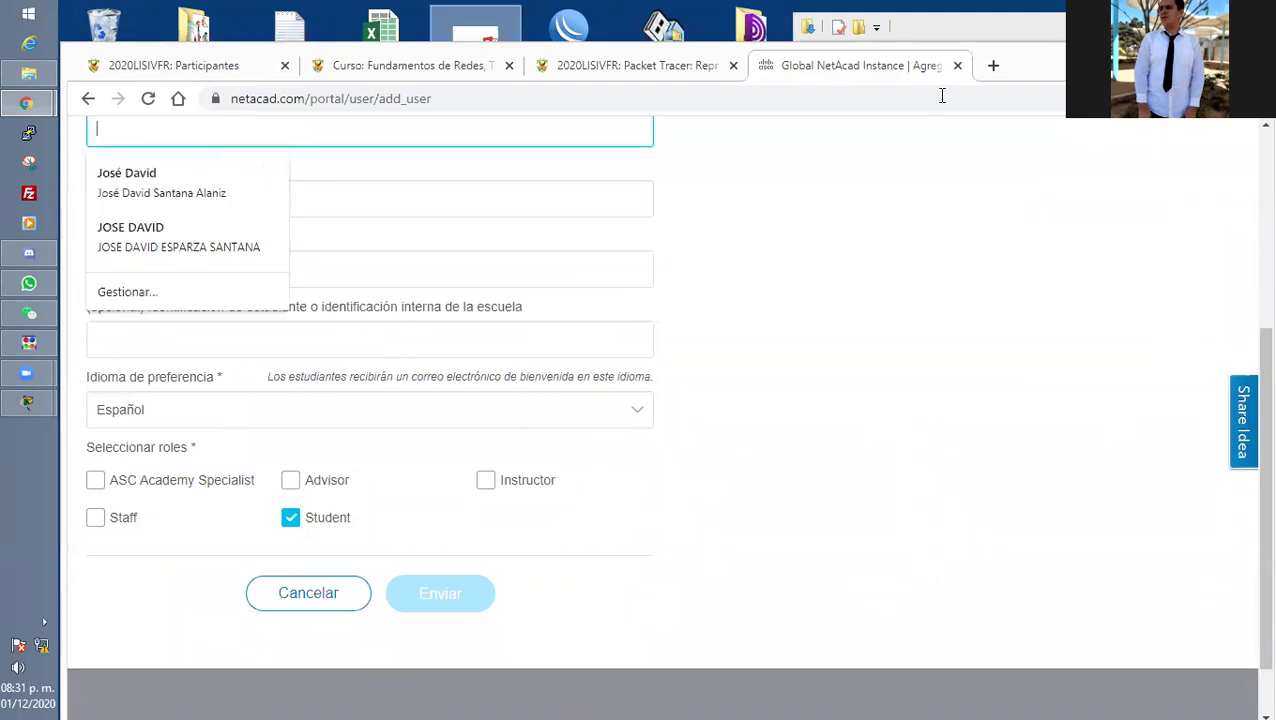
Place the NetAcad tab beside Moodle Participantes and select the second student's full name.
left_click(228, 64)
left_click_drag(850, 65, 418, 64)
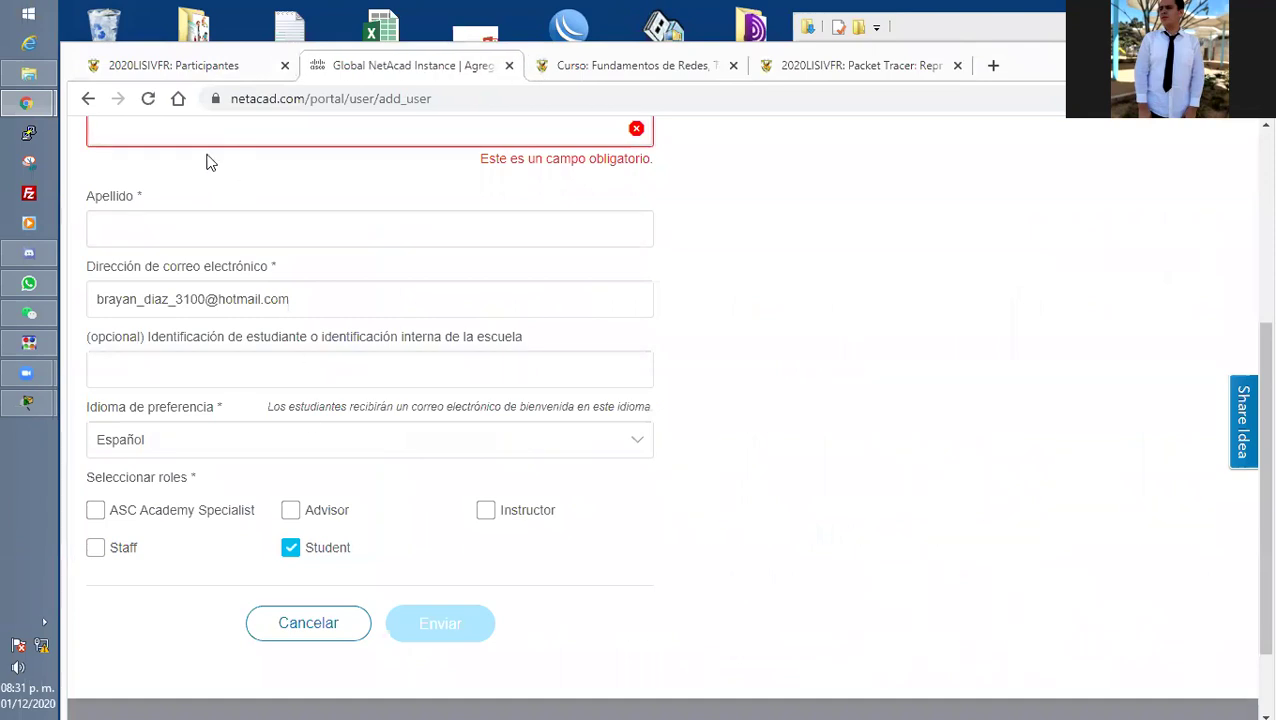
key("ctrl+shift+Tab")
left_click_drag(513, 433, 393, 441)
left_click(384, 443)
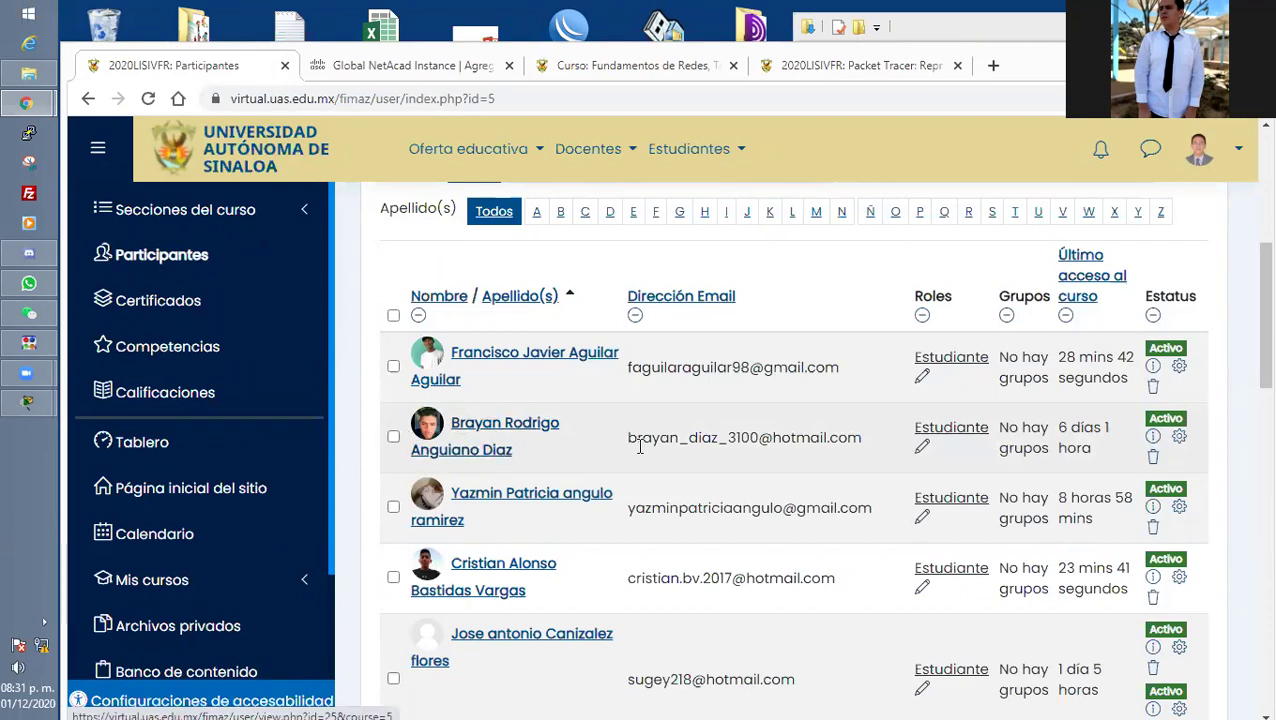
left_click_drag(659, 438, 450, 425)
key("ctrl+c")
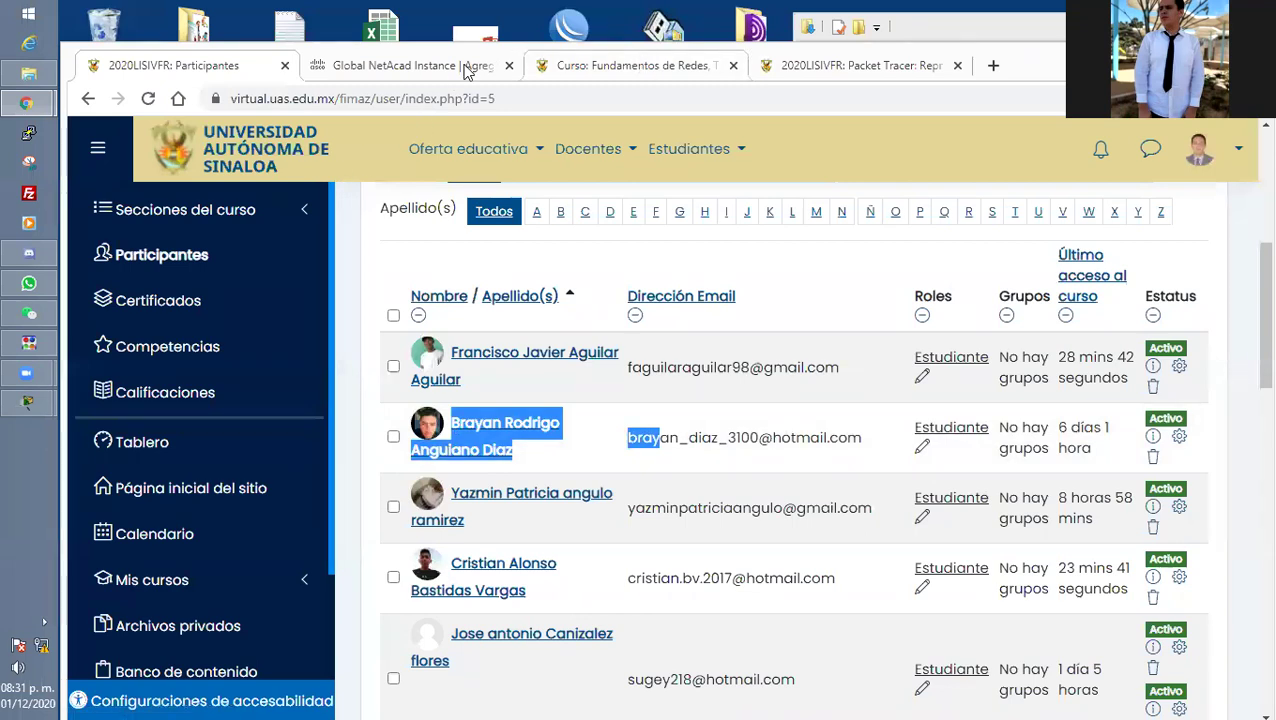
Paste the name, split the surname into Apellido, and submit the new student user.
left_click(420, 65)
key("ctrl+v")
left_click(228, 205)
scroll(373, 193, "down", 1)
scroll(365, 190, "up", 1)
left_click_drag(334, 222, 208, 232)
key("BackSpace")
key("ctrl+x")
left_click(142, 293)
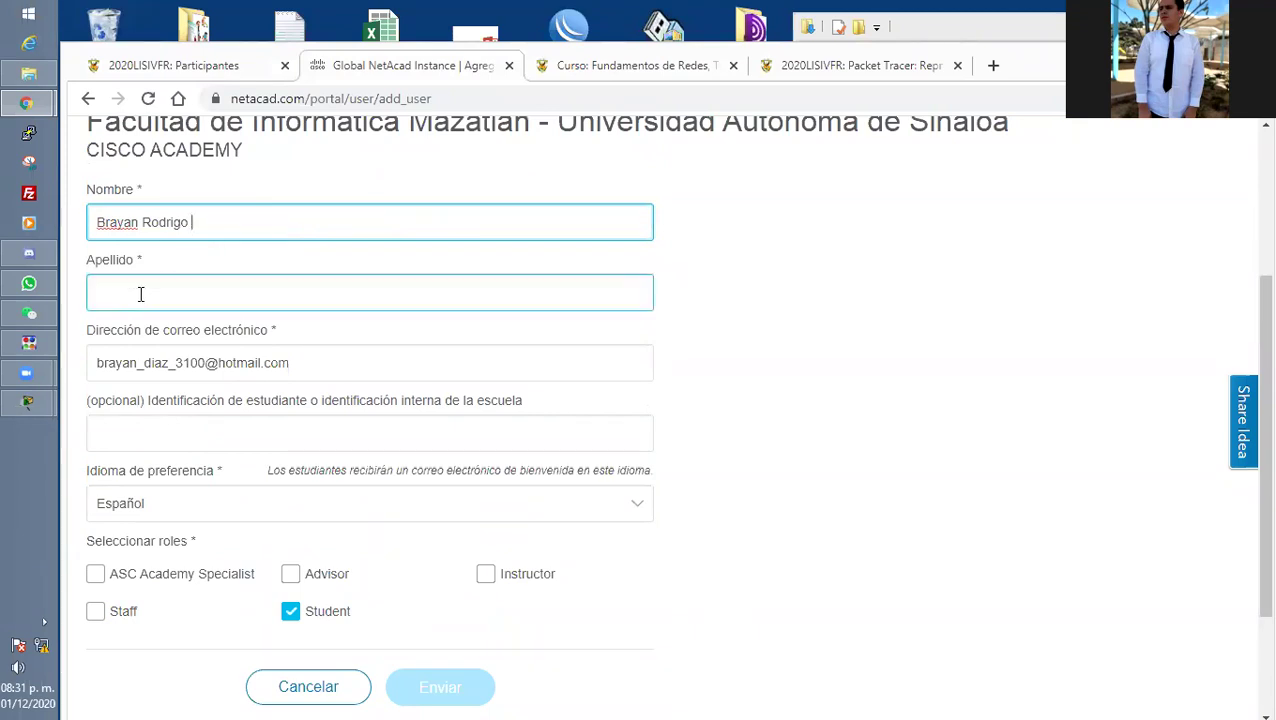
key("ctrl+v")
left_click(125, 222)
scroll(322, 290, "down", 3)
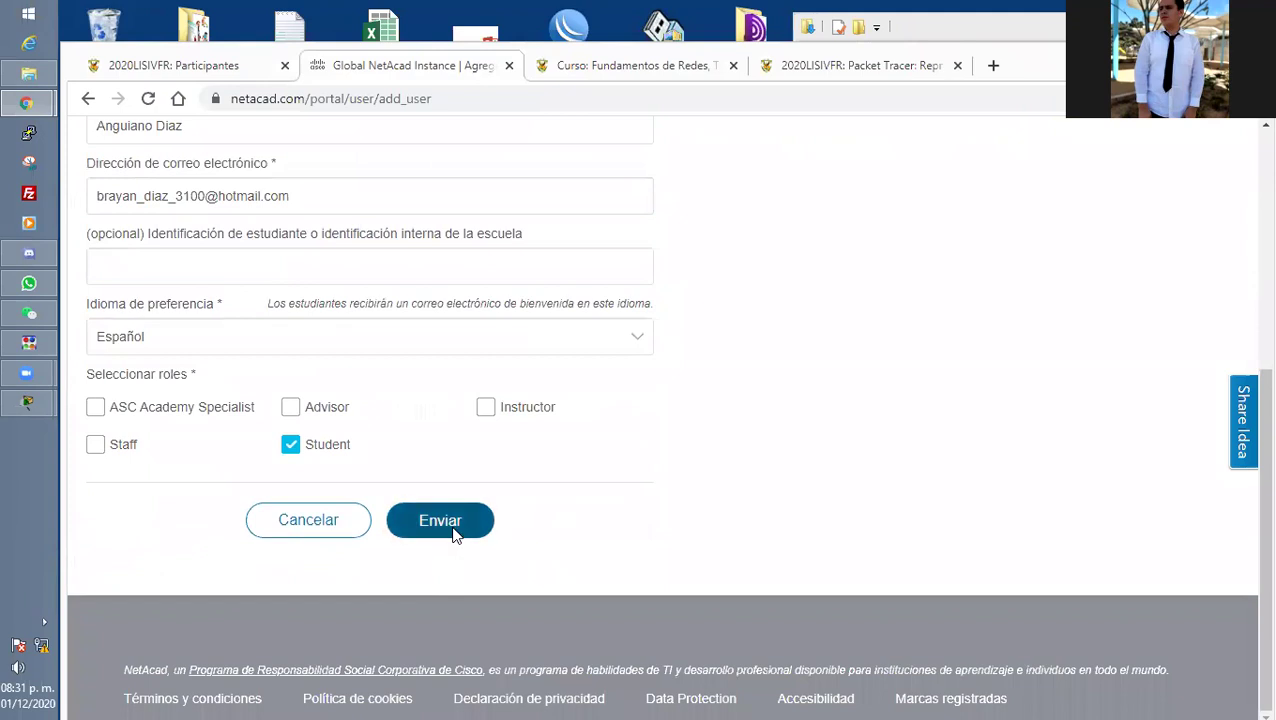
left_click(470, 518)
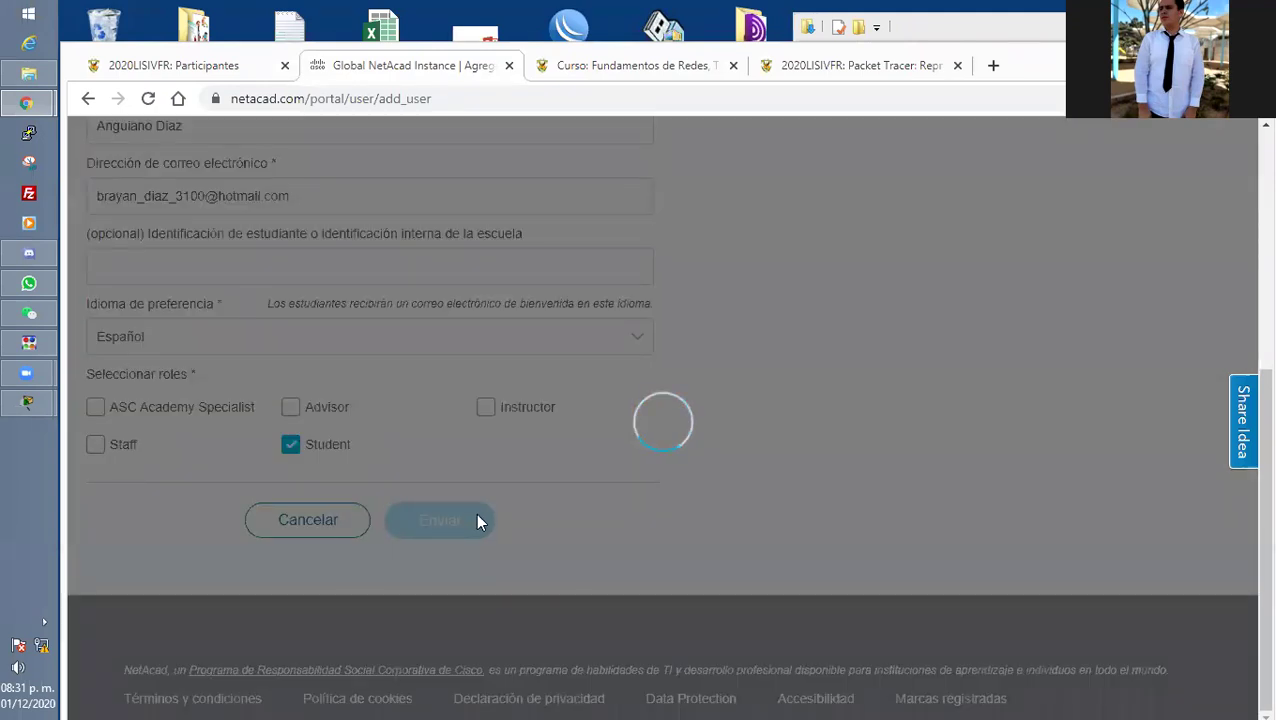
Back in Moodle Participantes, select the third student's name and e-mail cells.
left_click(185, 68)
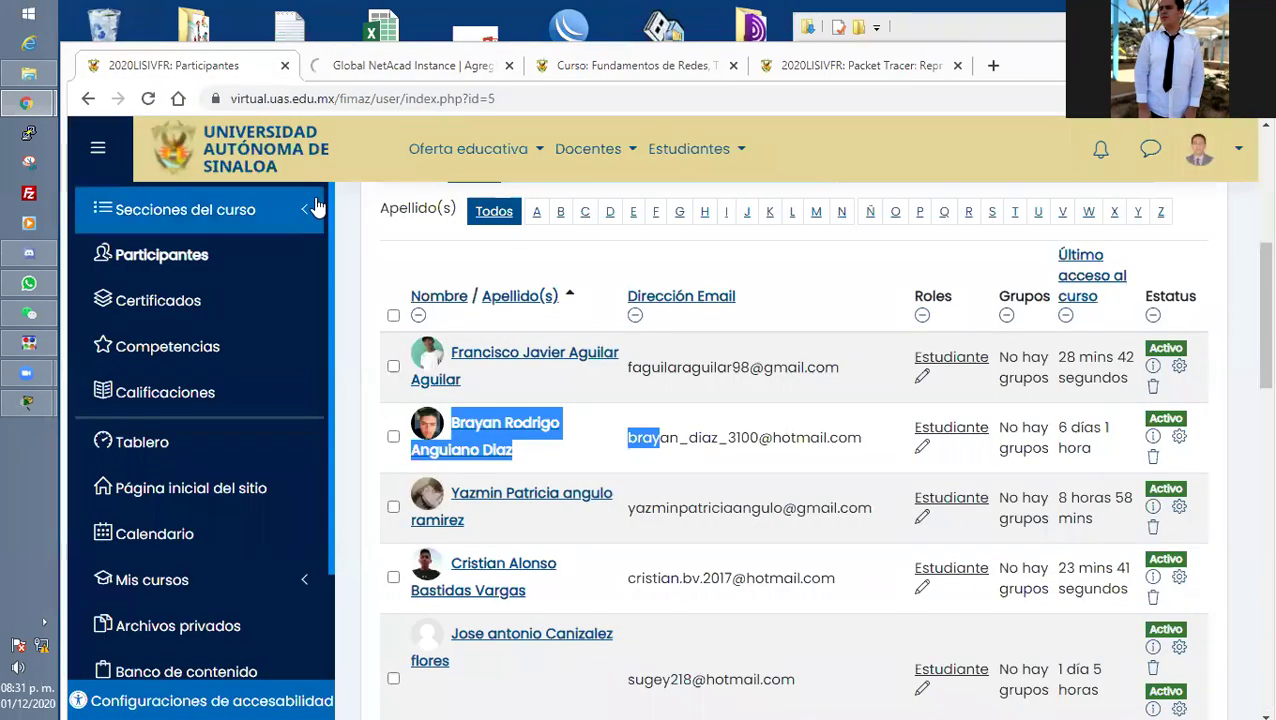
scroll(450, 455, "down", 1)
scroll(452, 455, "down", 1)
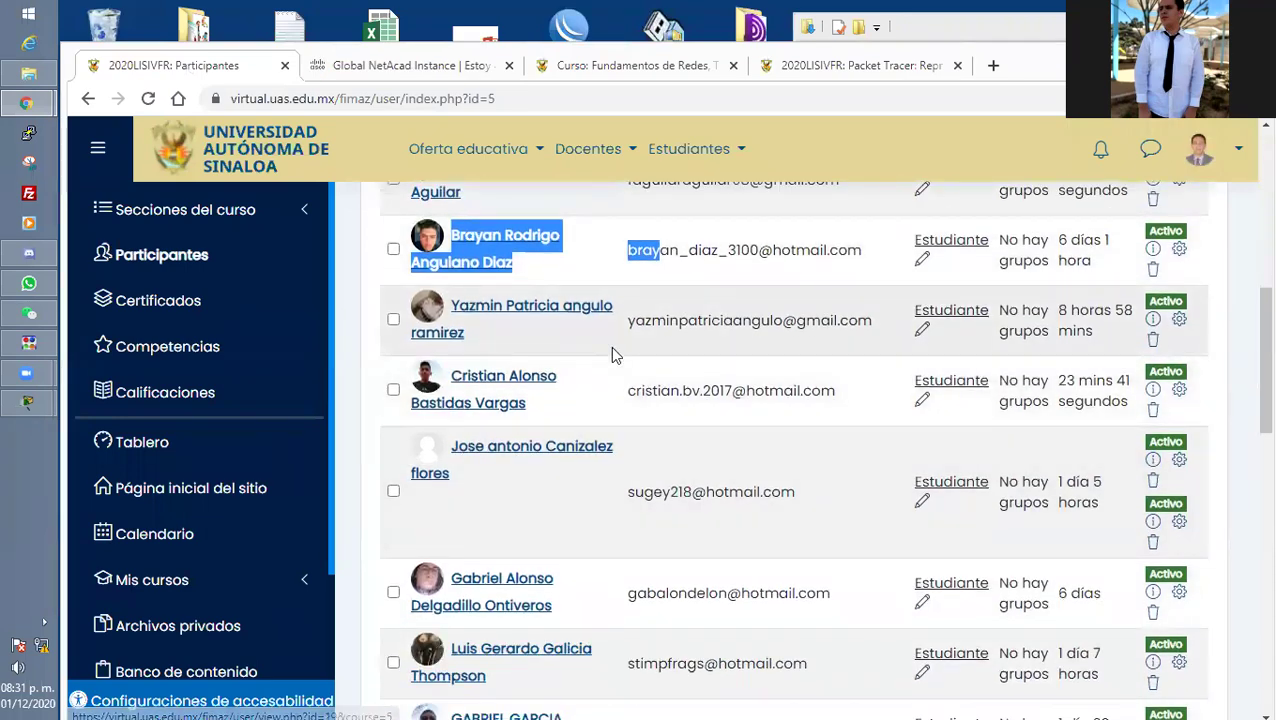
scroll(717, 472, "down", 10)
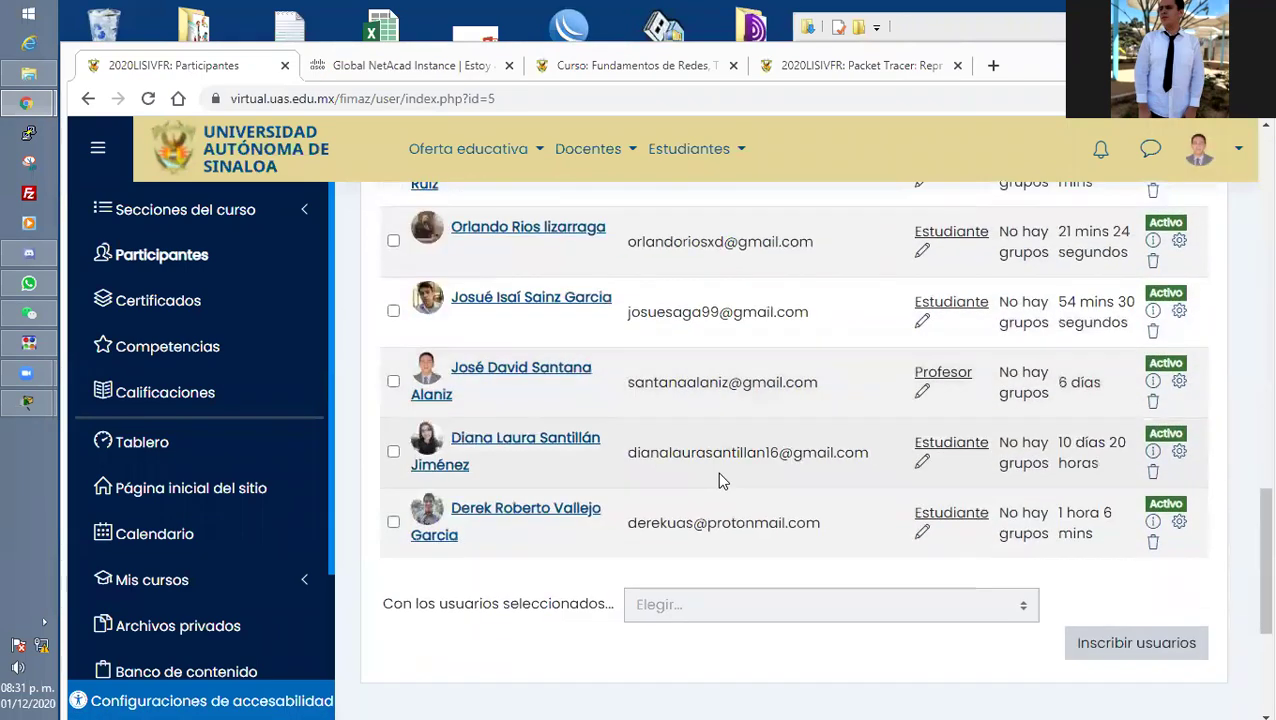
scroll(717, 472, "up", 1)
scroll(718, 480, "up", 8)
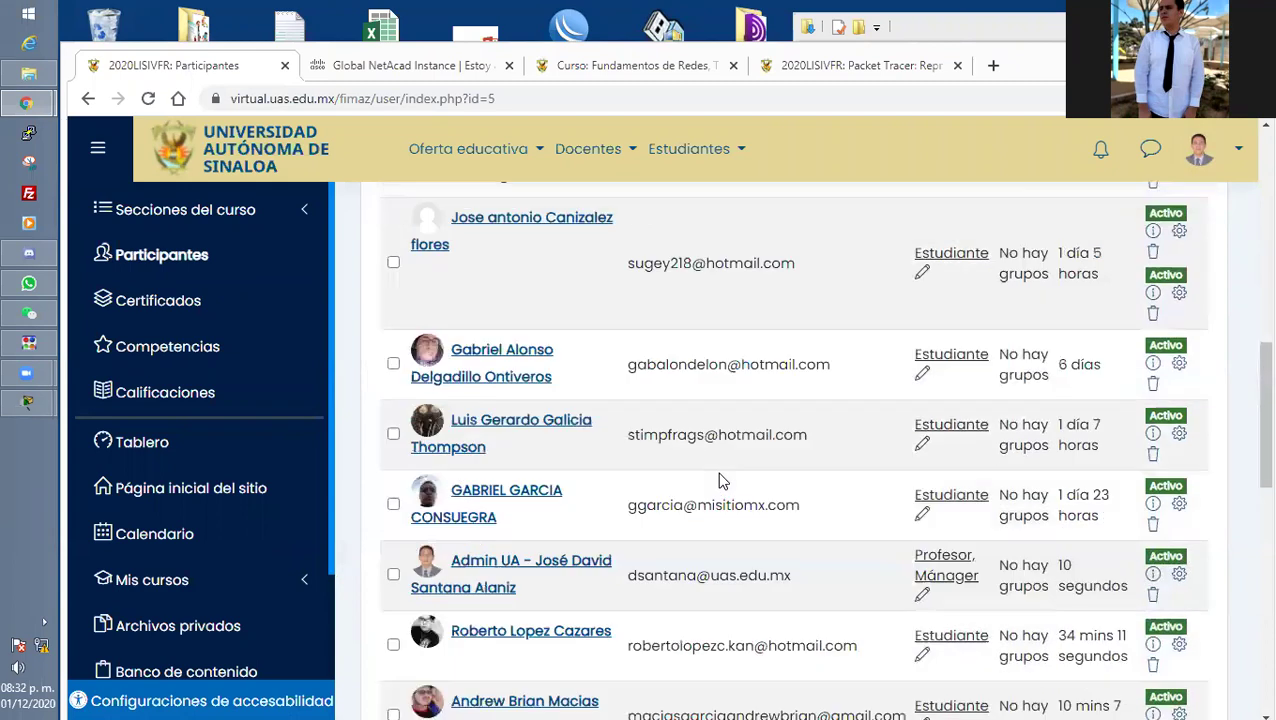
scroll(717, 472, "up", 2)
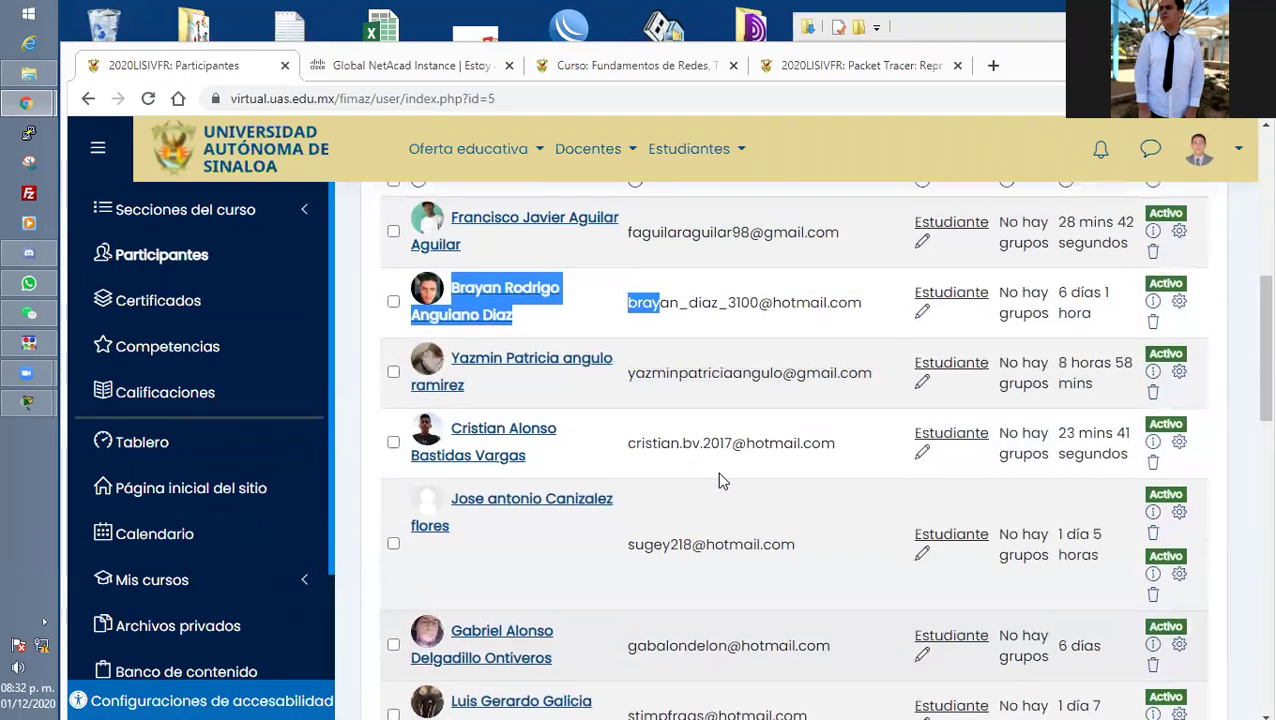
left_click_drag(874, 374, 453, 367)
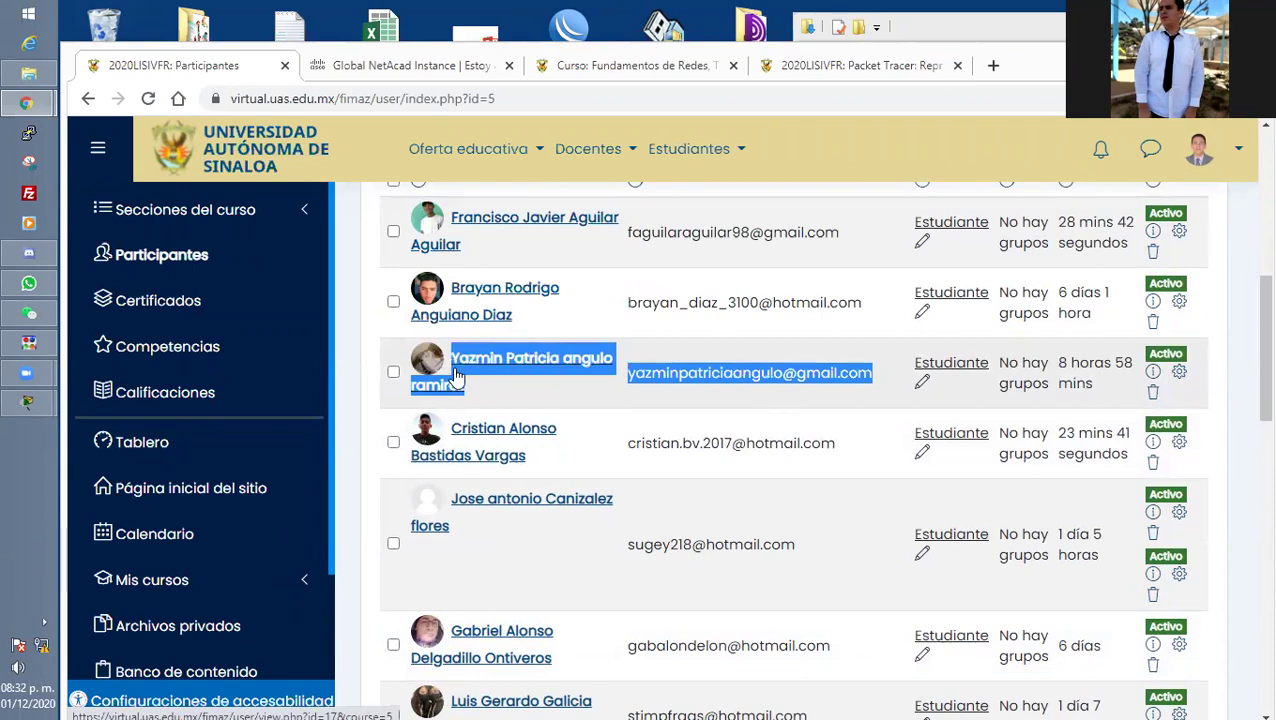
Open a new add-user form, paste the copied name, and move the e-mail into its field.
left_click(405, 68)
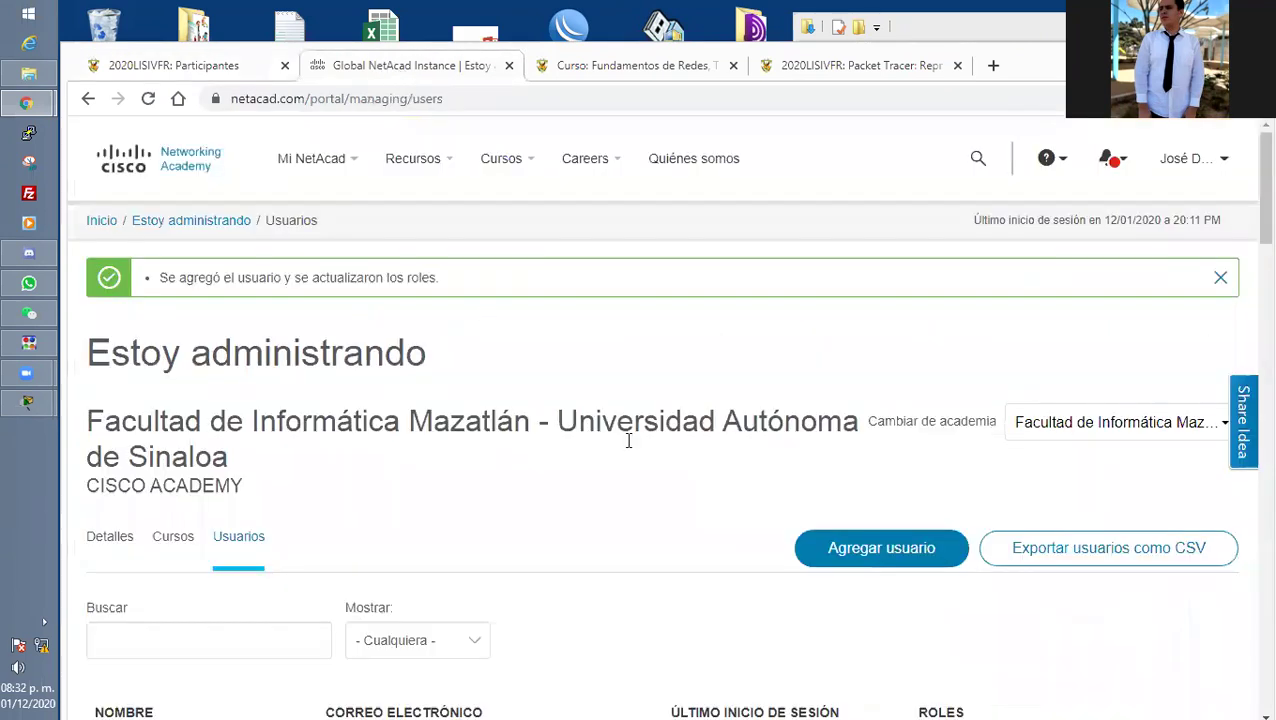
left_click(840, 562)
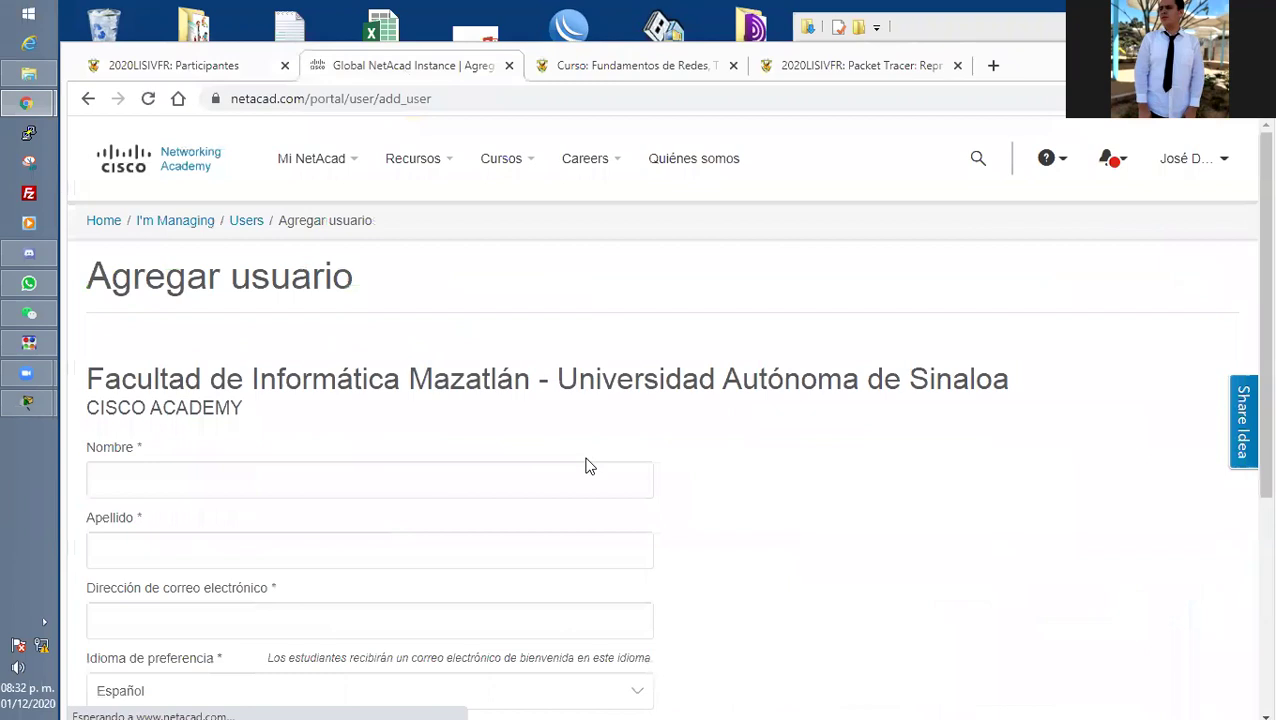
left_click(320, 475)
key("ctrl+v")
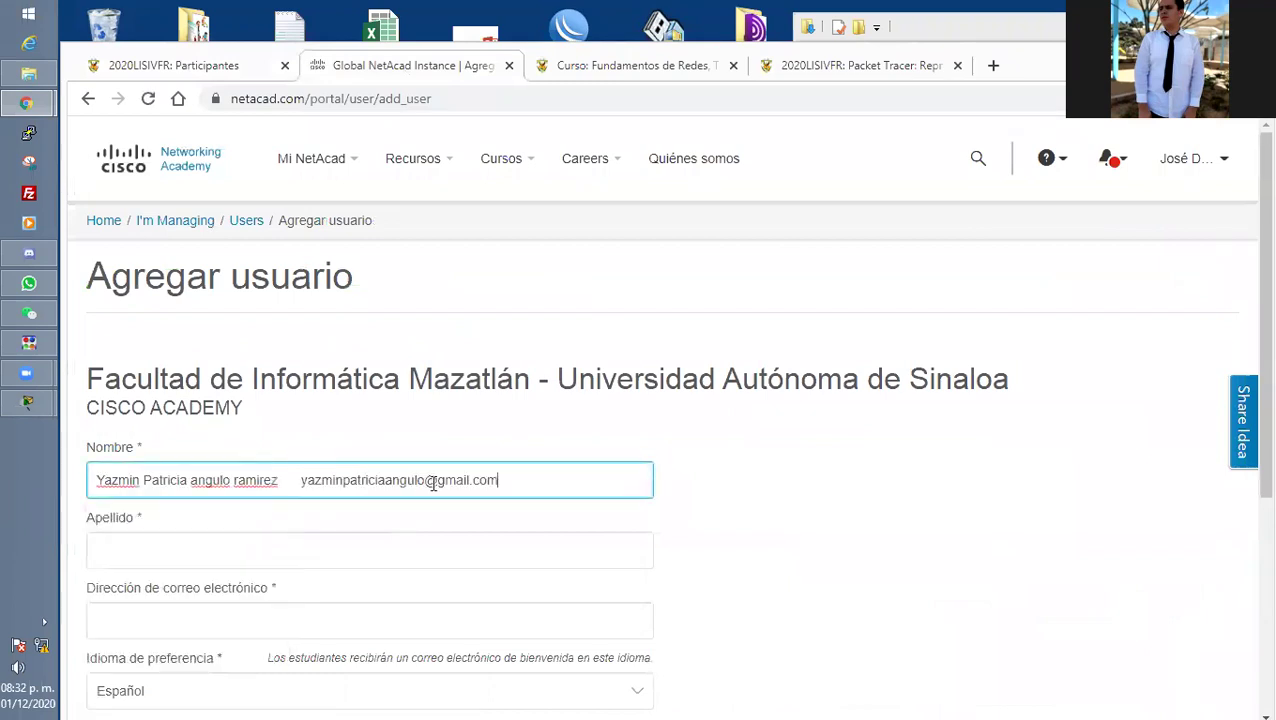
left_click_drag(523, 480, 305, 476)
key("ctrl+x")
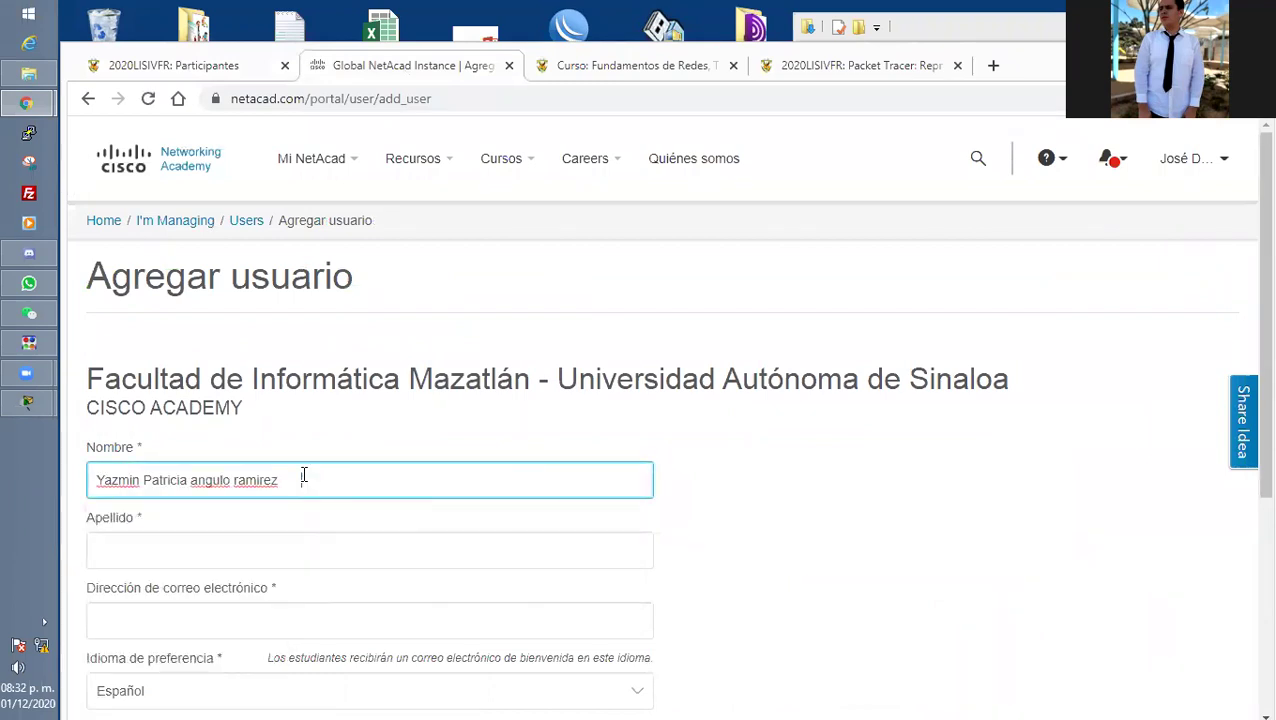
scroll(239, 433, "down", 2)
left_click(168, 440)
key("ctrl+v")
Move the surname into Apellido and correct its capitalisation to start with 'AR'.
left_click_drag(300, 292, 193, 291)
key("ctrl+x")
left_click(147, 362)
key("ctrl+v")
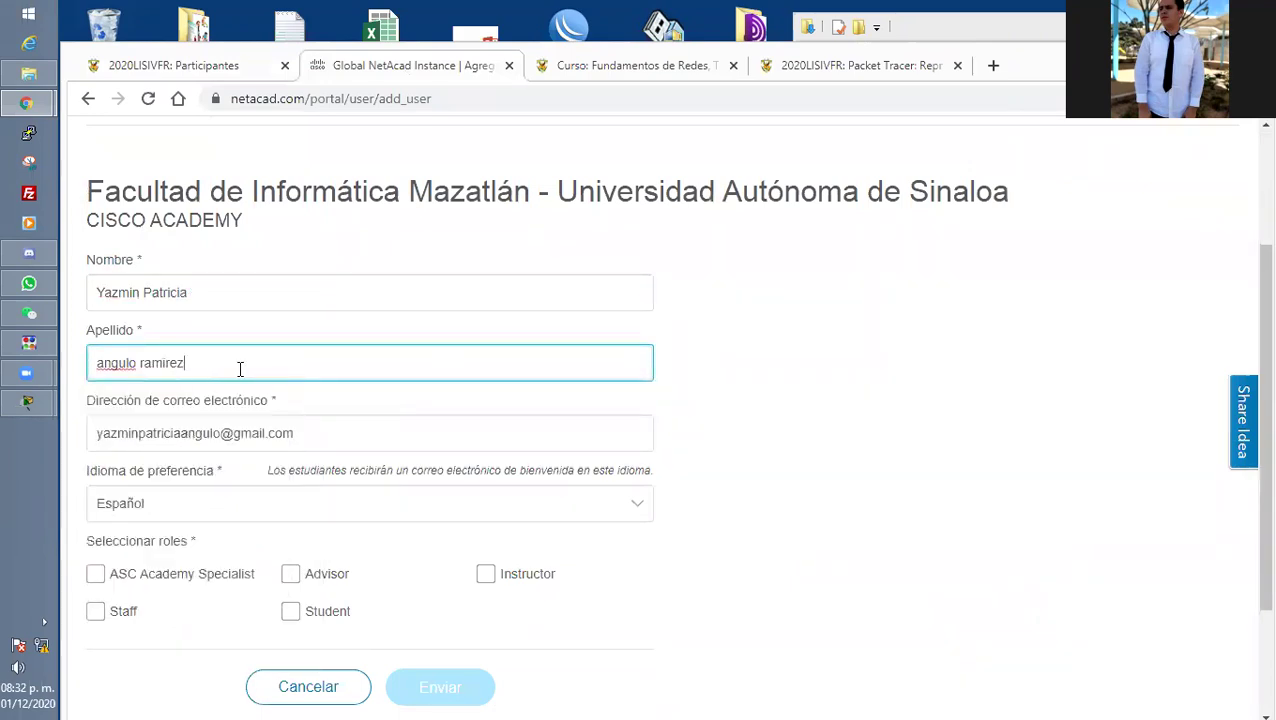
key("Home")
key("Delete")
type("A")
type("R")
Assign the Student role, submit the user, and bring the Packet Tracer window forward.
left_click(291, 611)
left_click(452, 688)
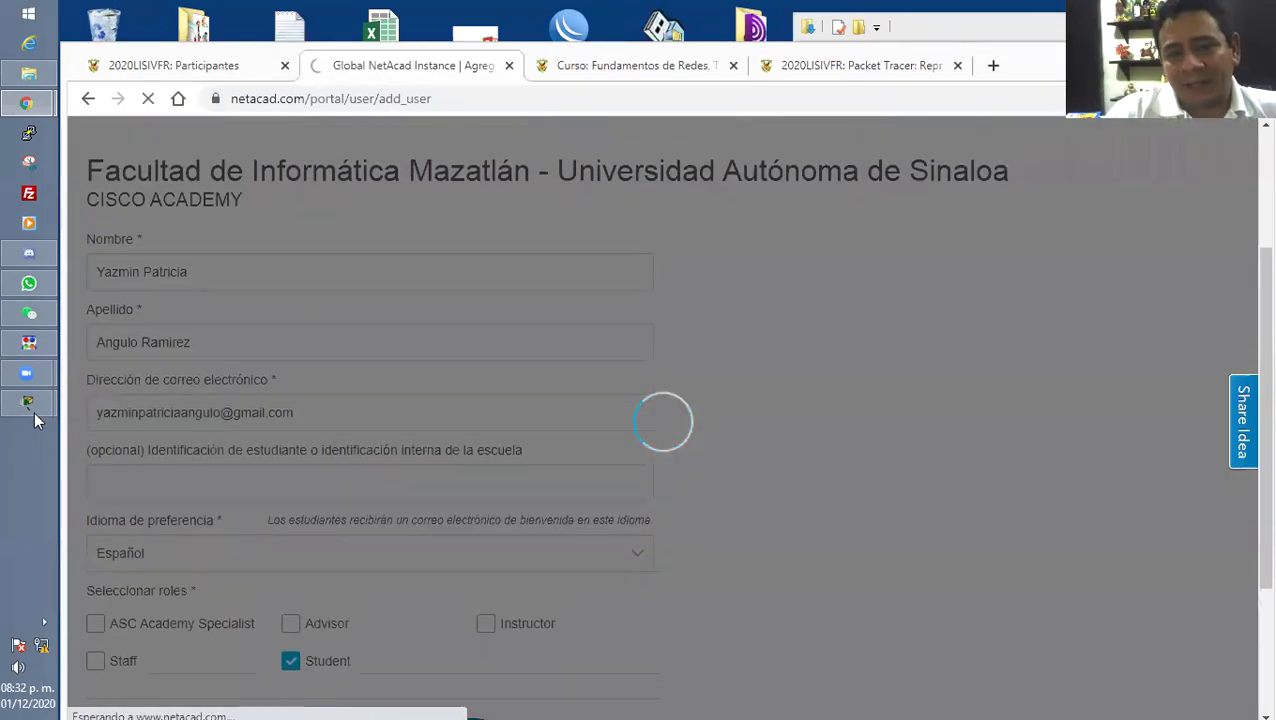
mouse_move(30, 405)
left_click(171, 447)
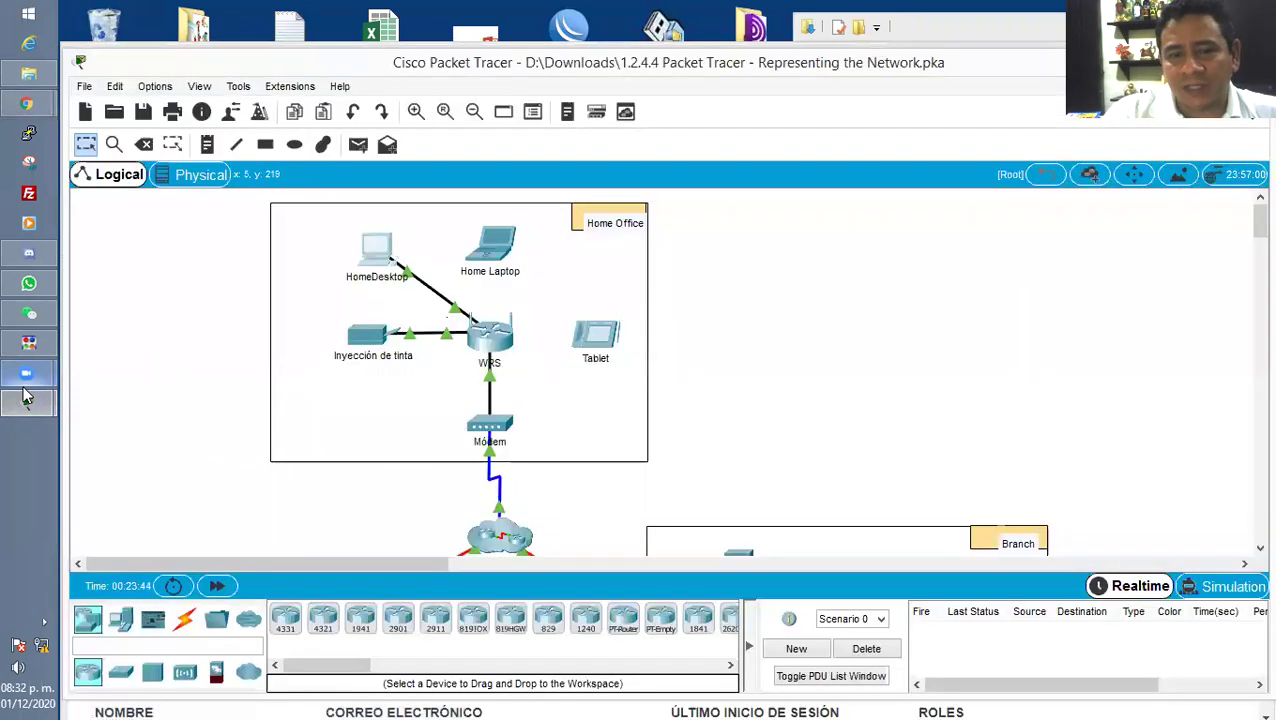
Read through the activity instructions' Paso 2, Paso 3 and Desafío sections.
left_click(185, 330)
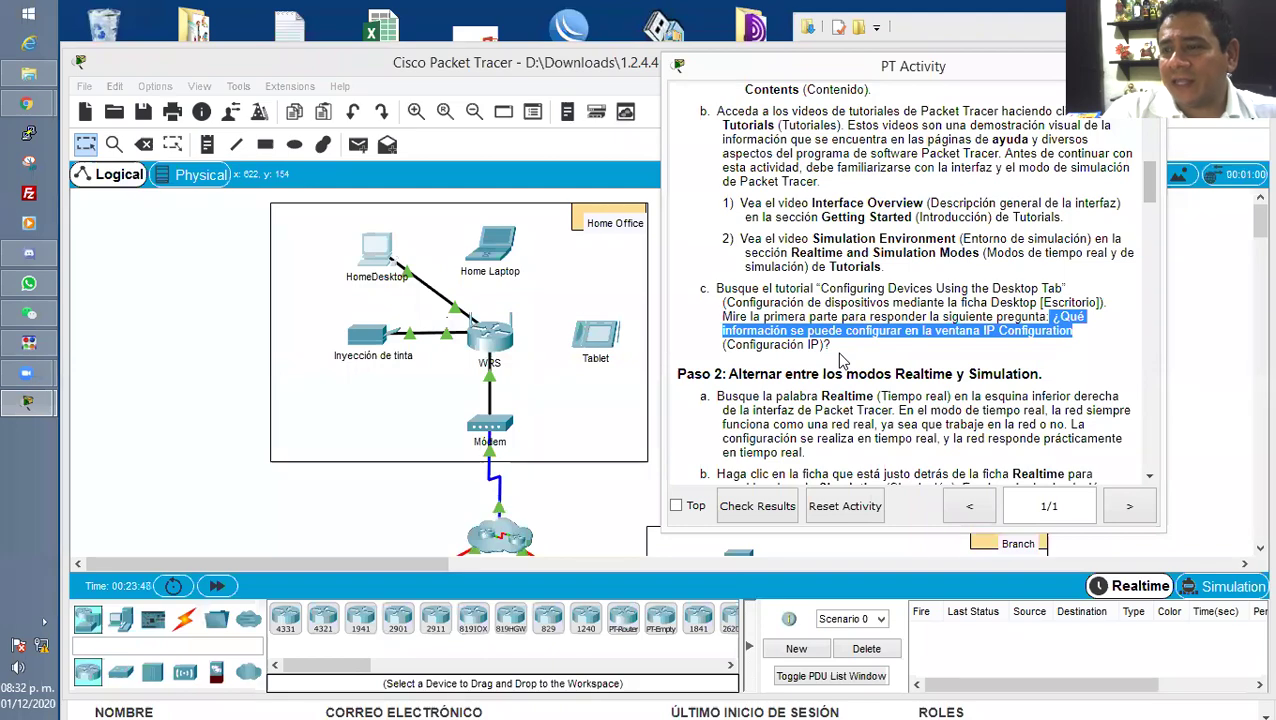
left_click(838, 375)
scroll(845, 378, "down", 12)
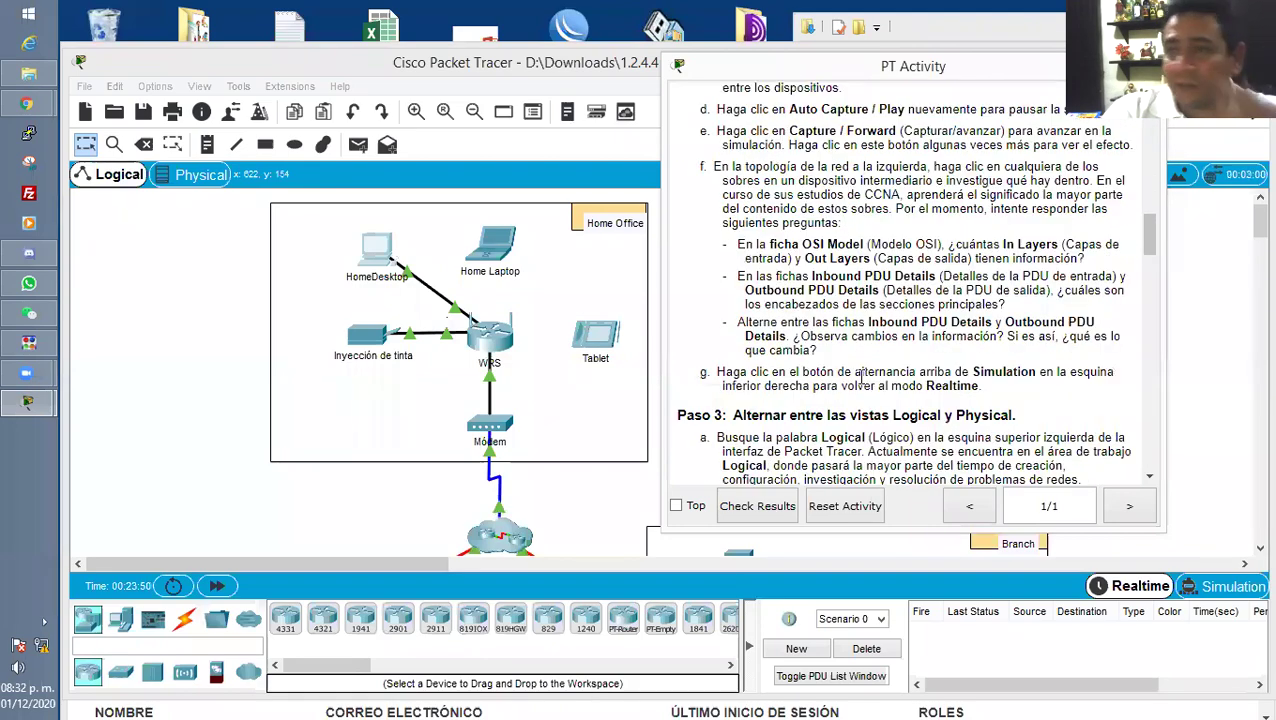
scroll(862, 377, "down", 15)
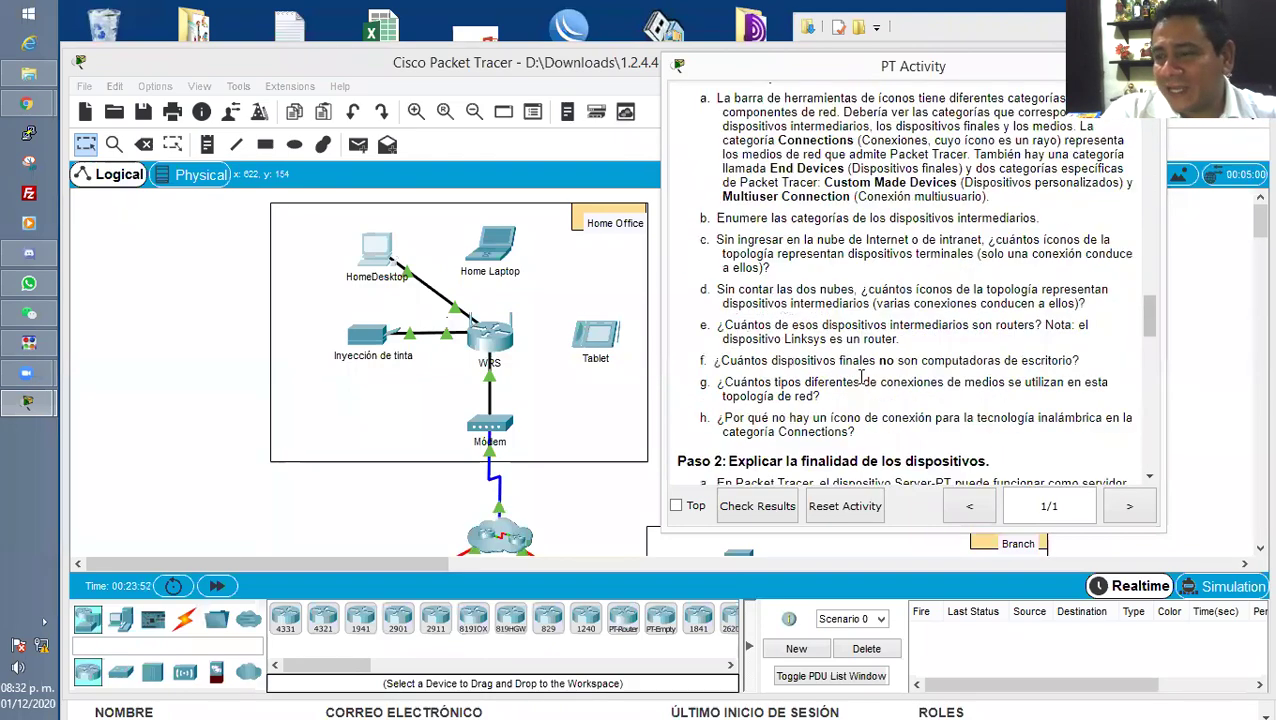
scroll(862, 377, "down", 3)
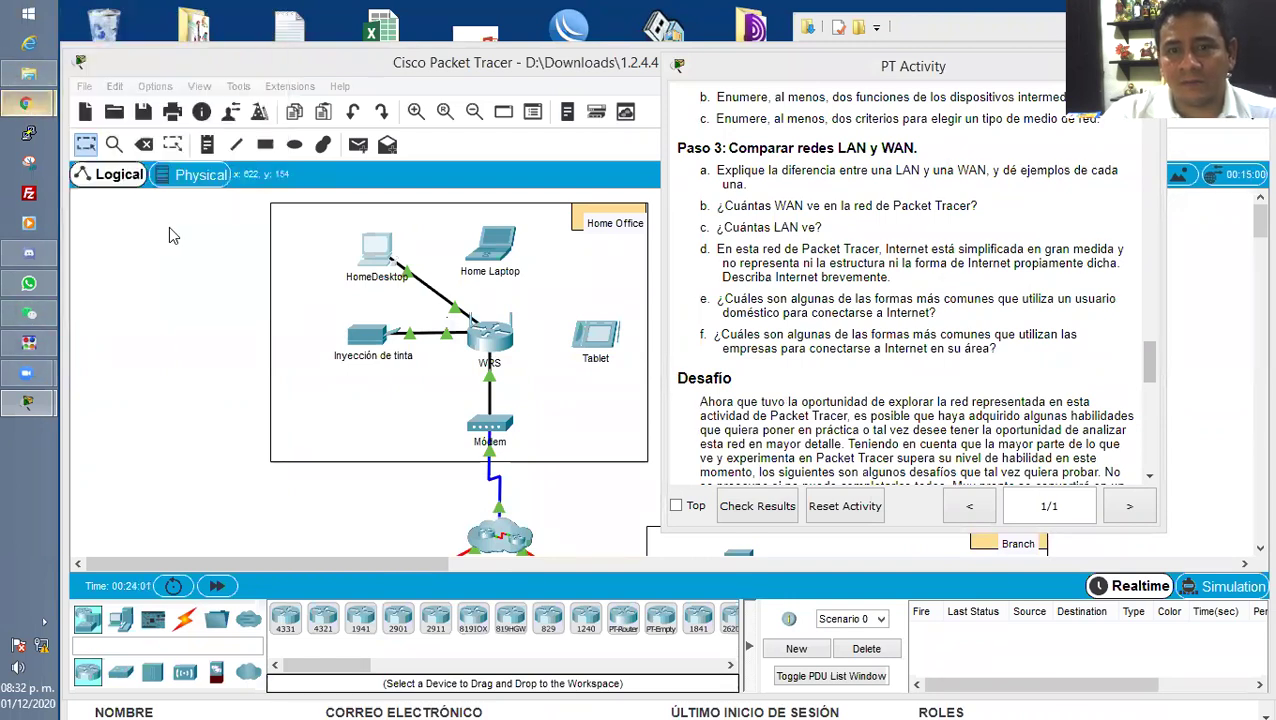
Start a new NetAcad user and type the student's first name and surname, keeping the original spelling.
mouse_move(28, 103)
left_click(182, 95)
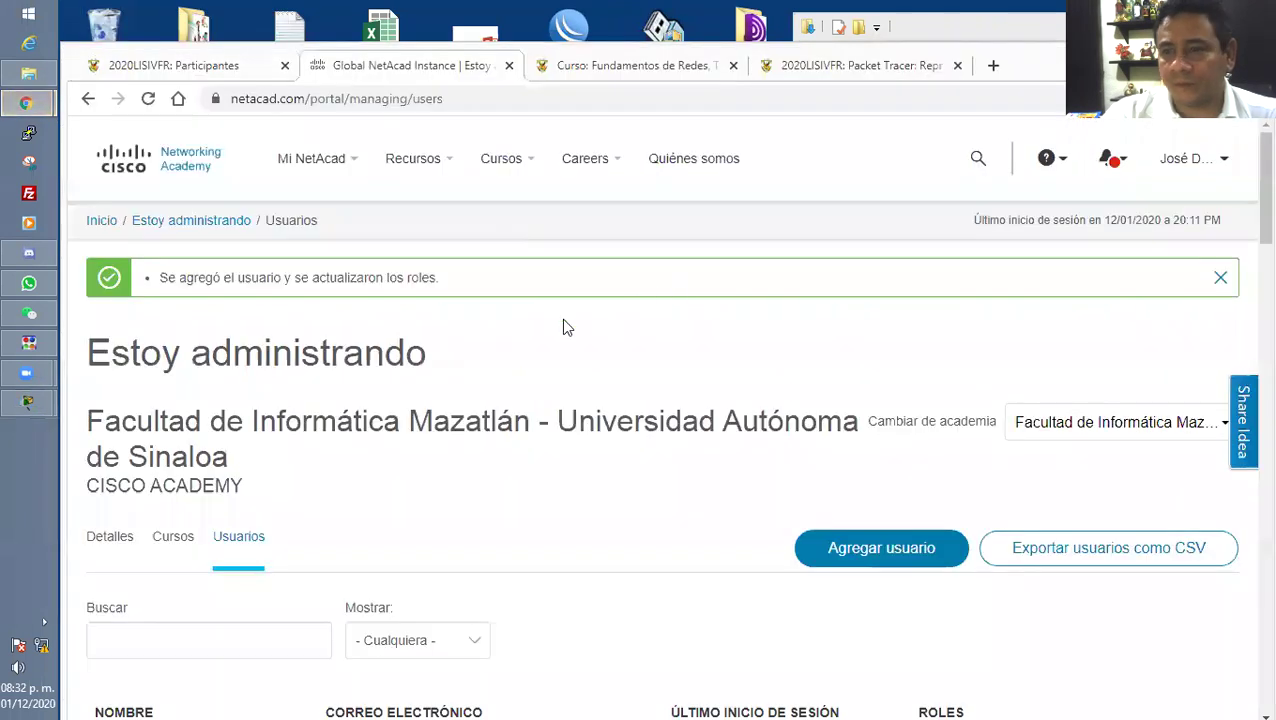
left_click(893, 549)
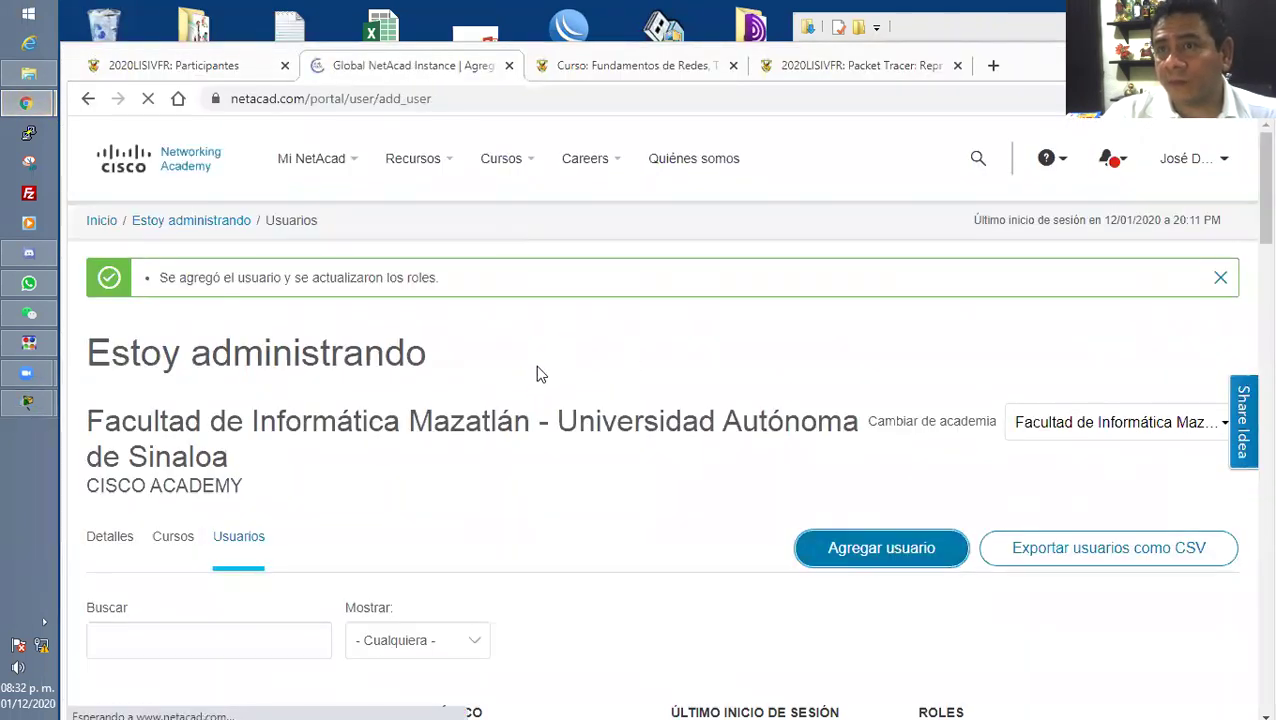
left_click(274, 474)
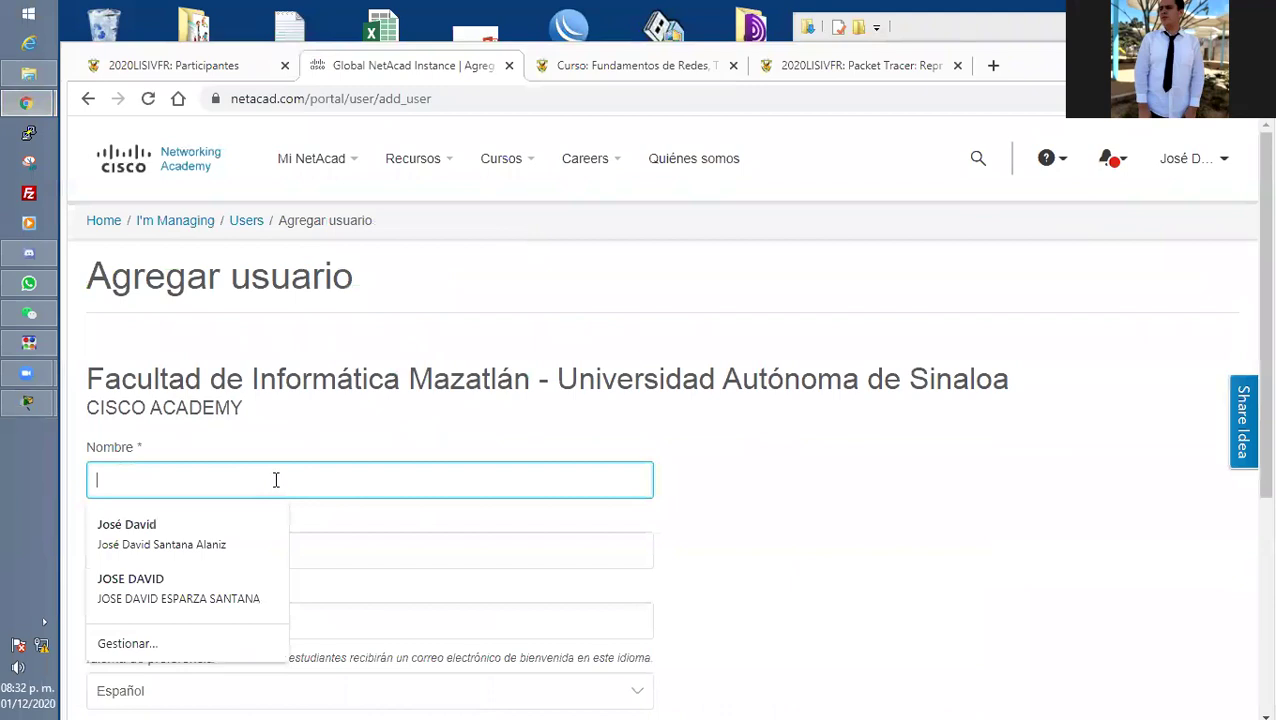
left_click(176, 546)
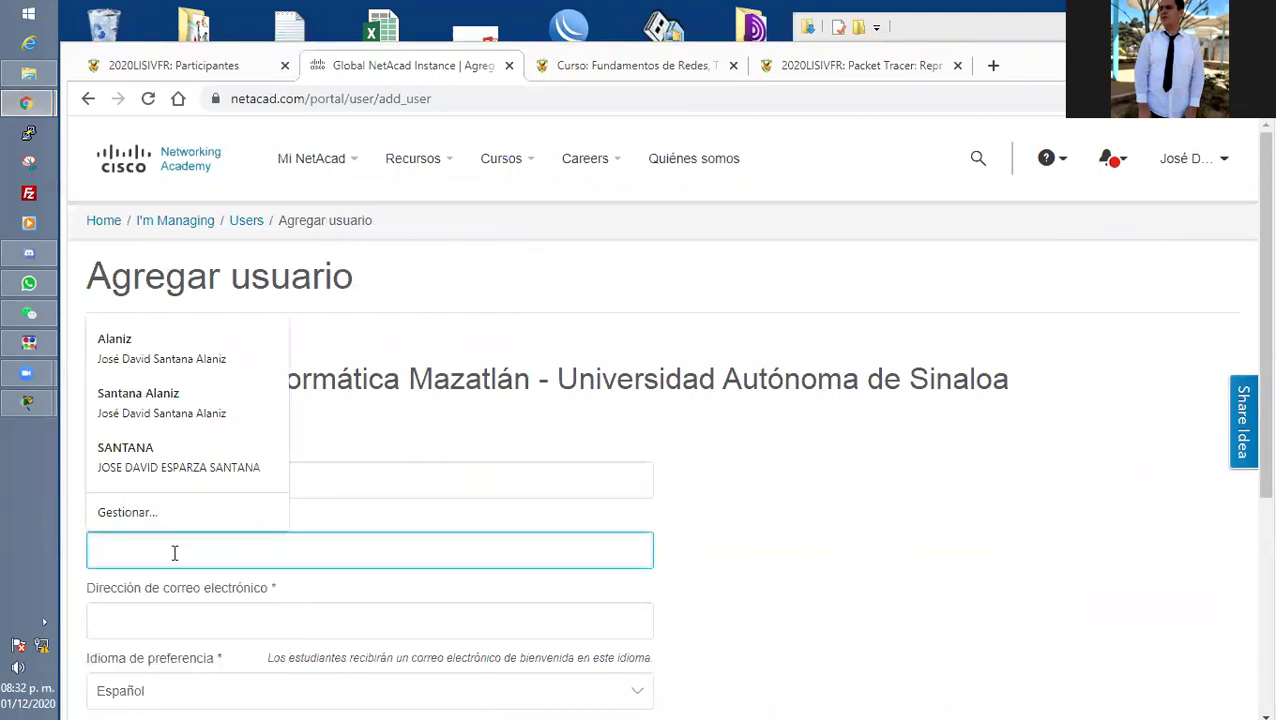
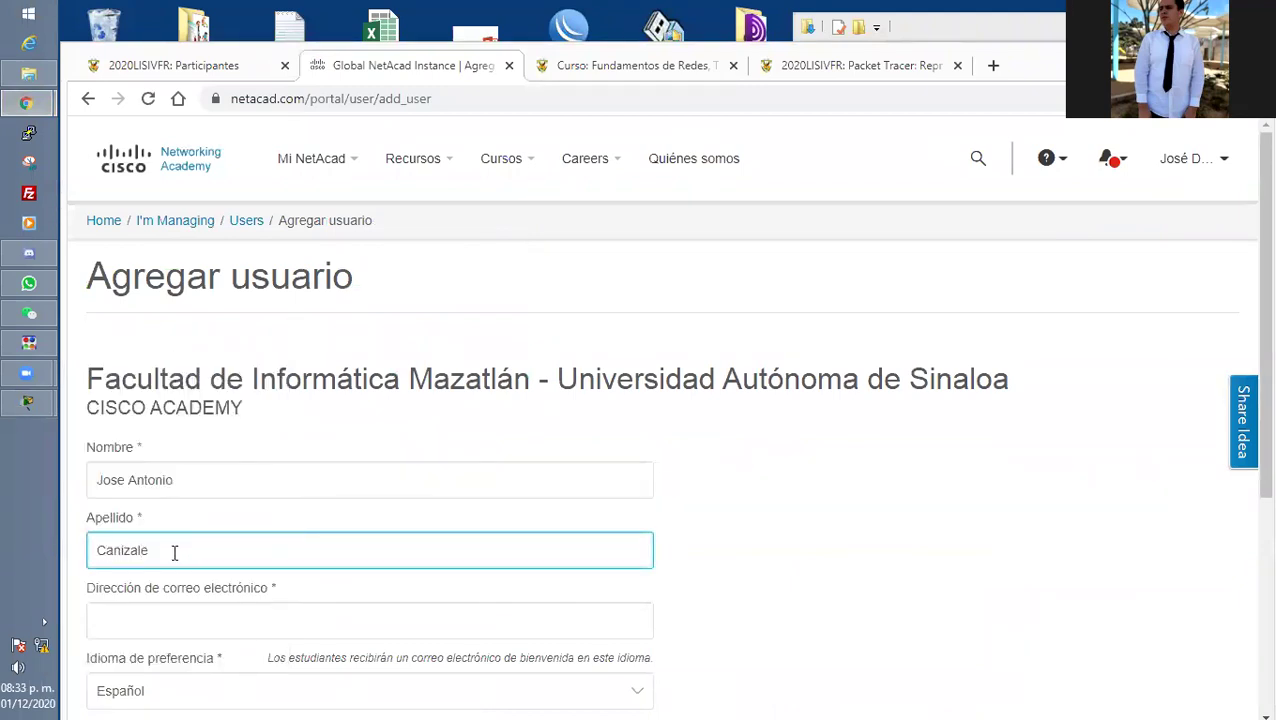
right_click(119, 553)
left_click(208, 311)
key("ctrl+z")
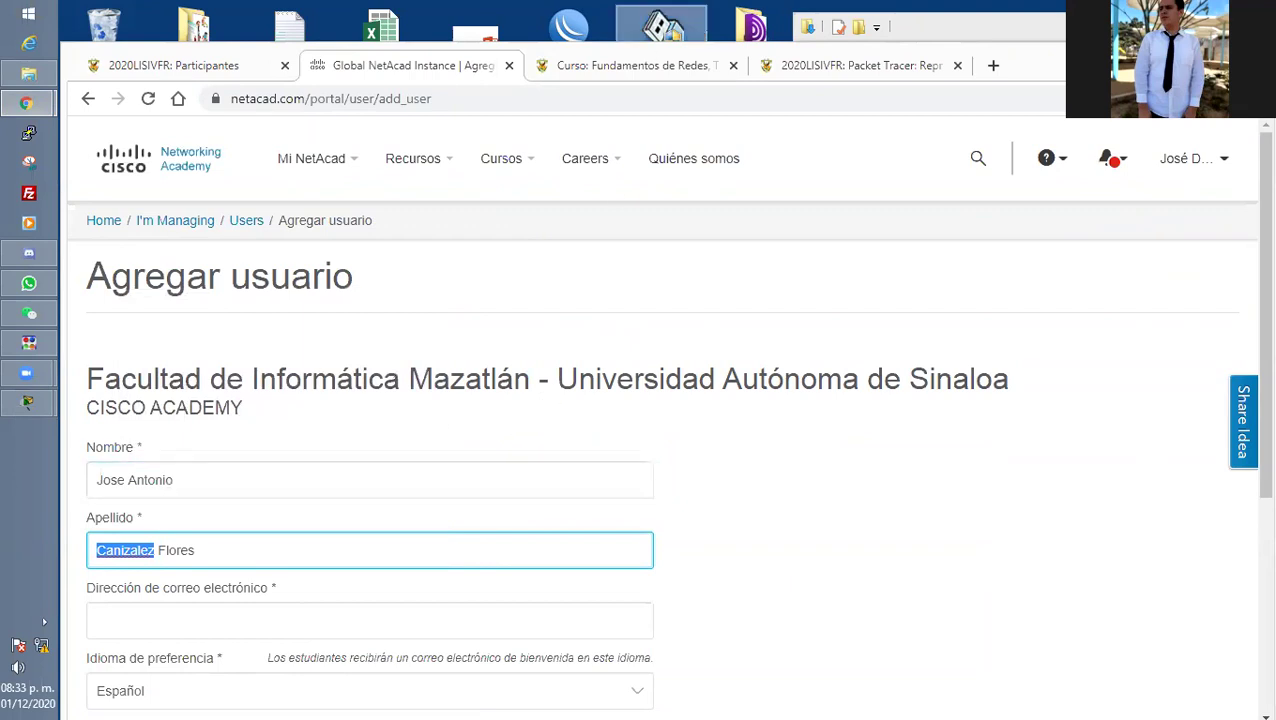
double_click(660, 25)
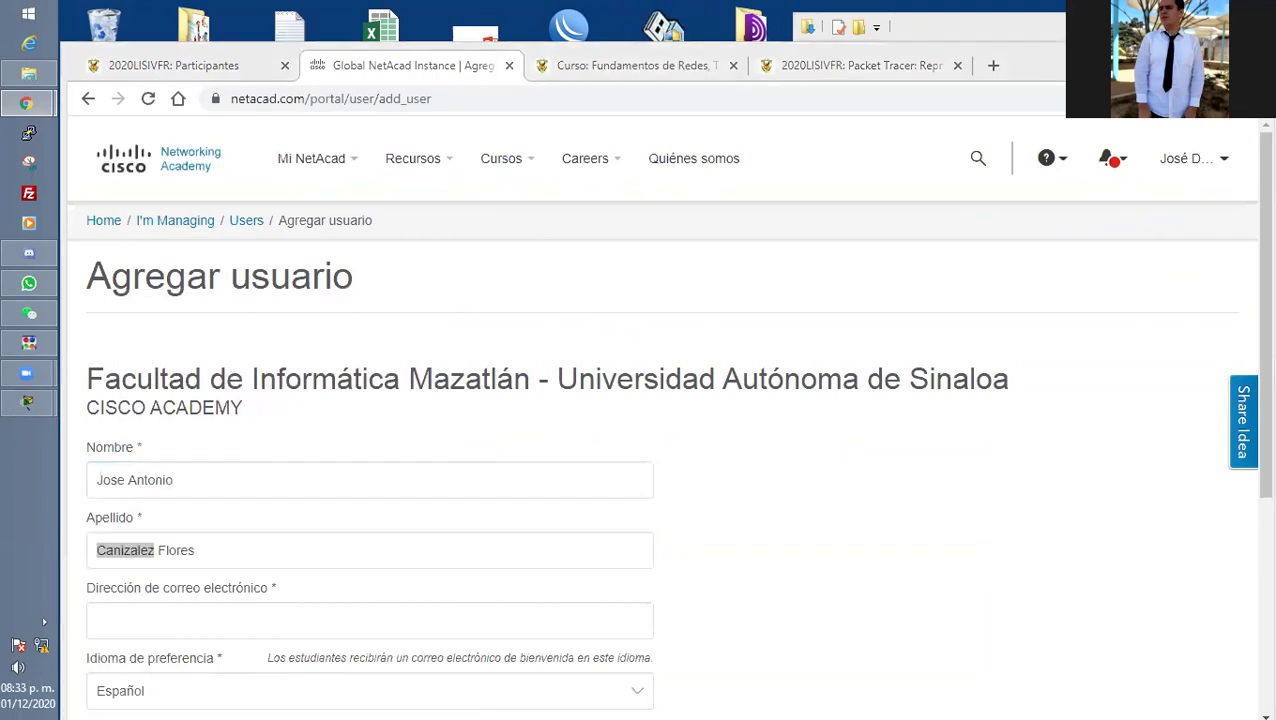
Paste the student's e-mail, tick Student and submit the user.
left_click(155, 622)
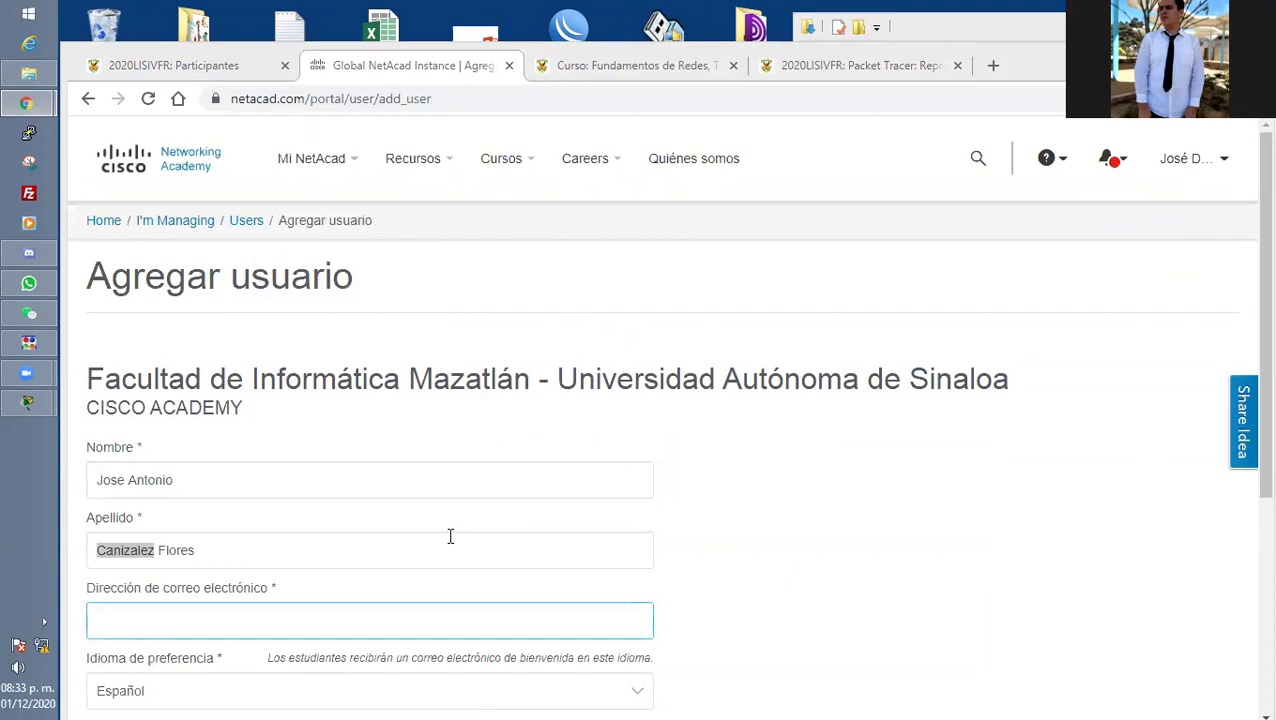
key("ctrl+v")
scroll(480, 530, "down", 3)
left_click(322, 518)
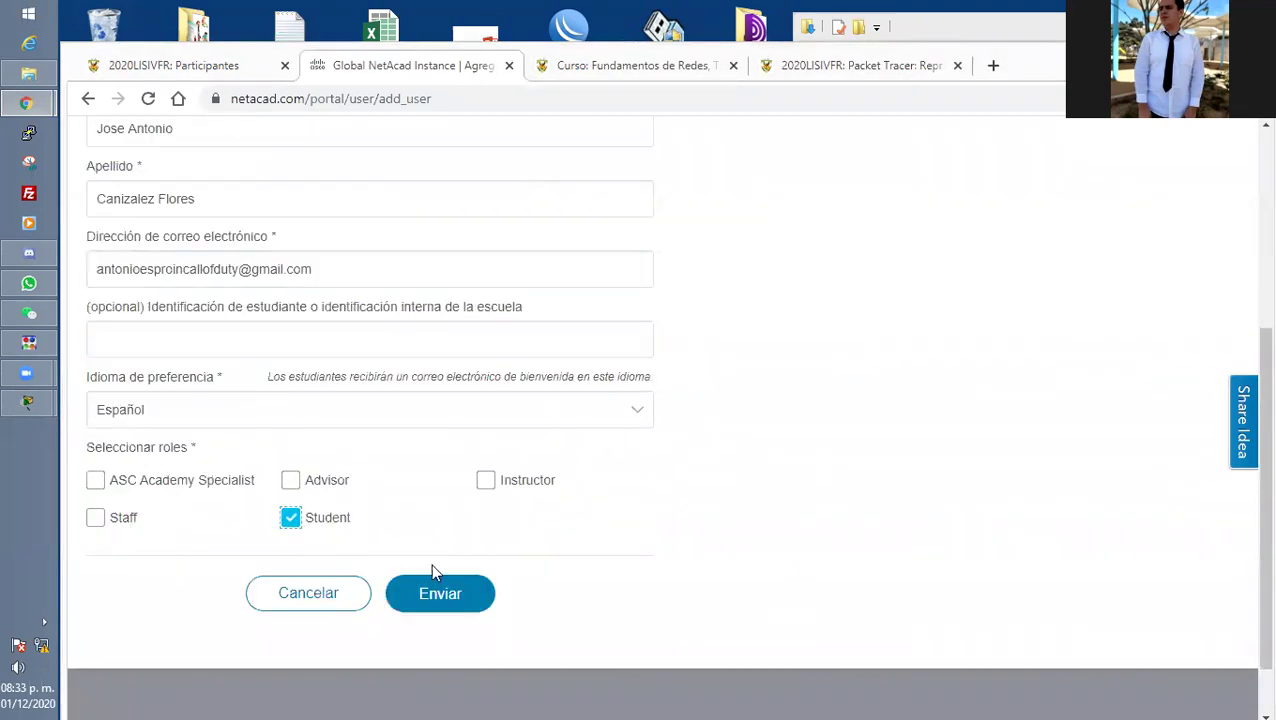
left_click(474, 600)
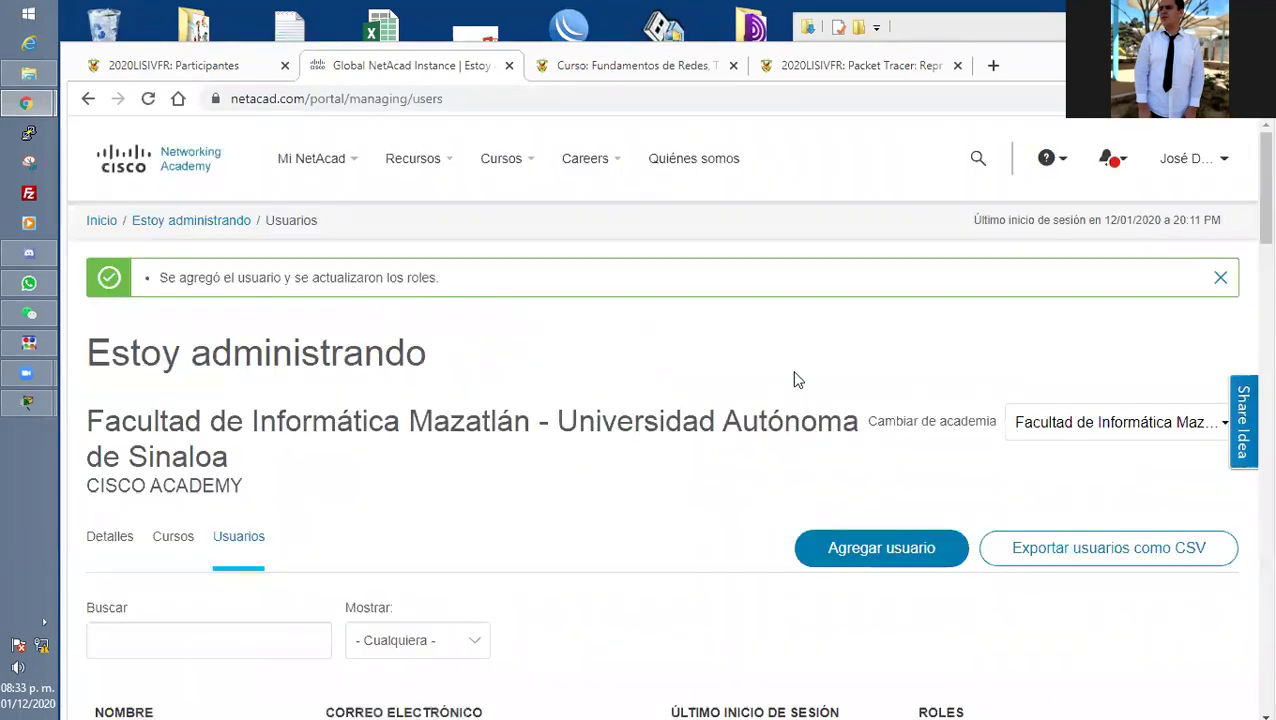
Return to Moodle Participantes and select the next student's name and e-mail.
left_click(175, 65)
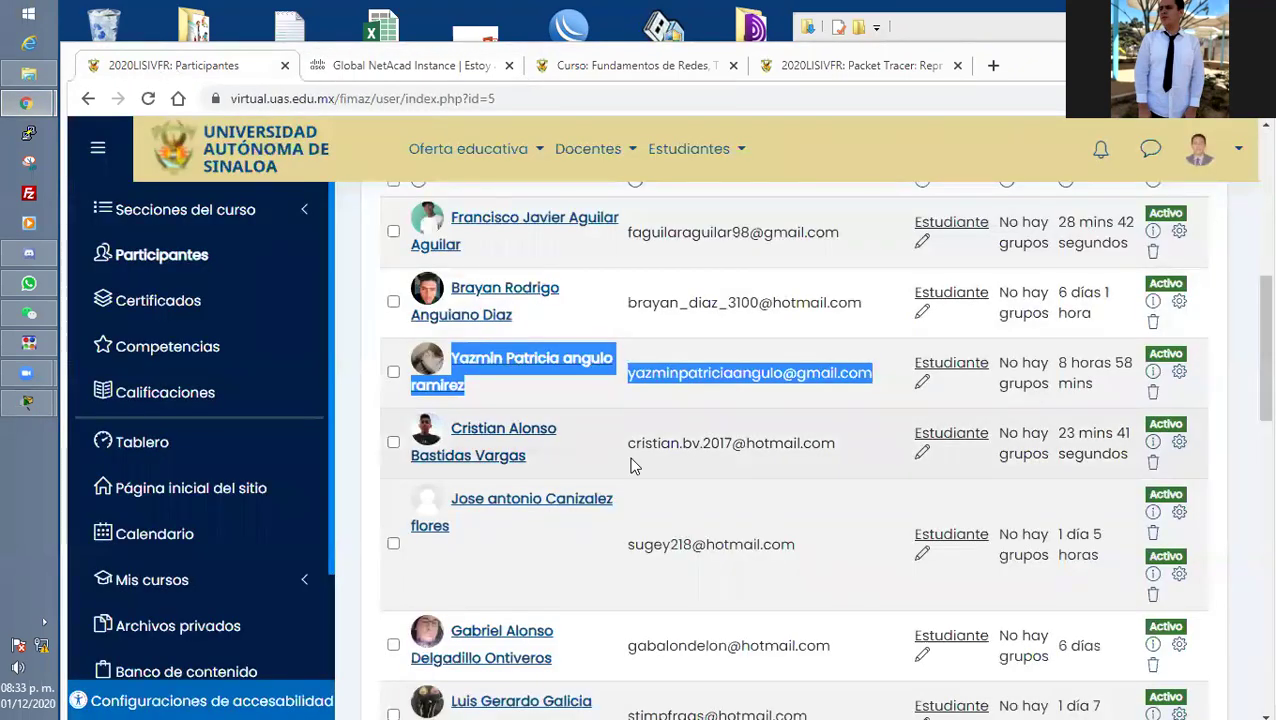
scroll(632, 465, "down", 2)
left_click_drag(840, 349, 446, 320)
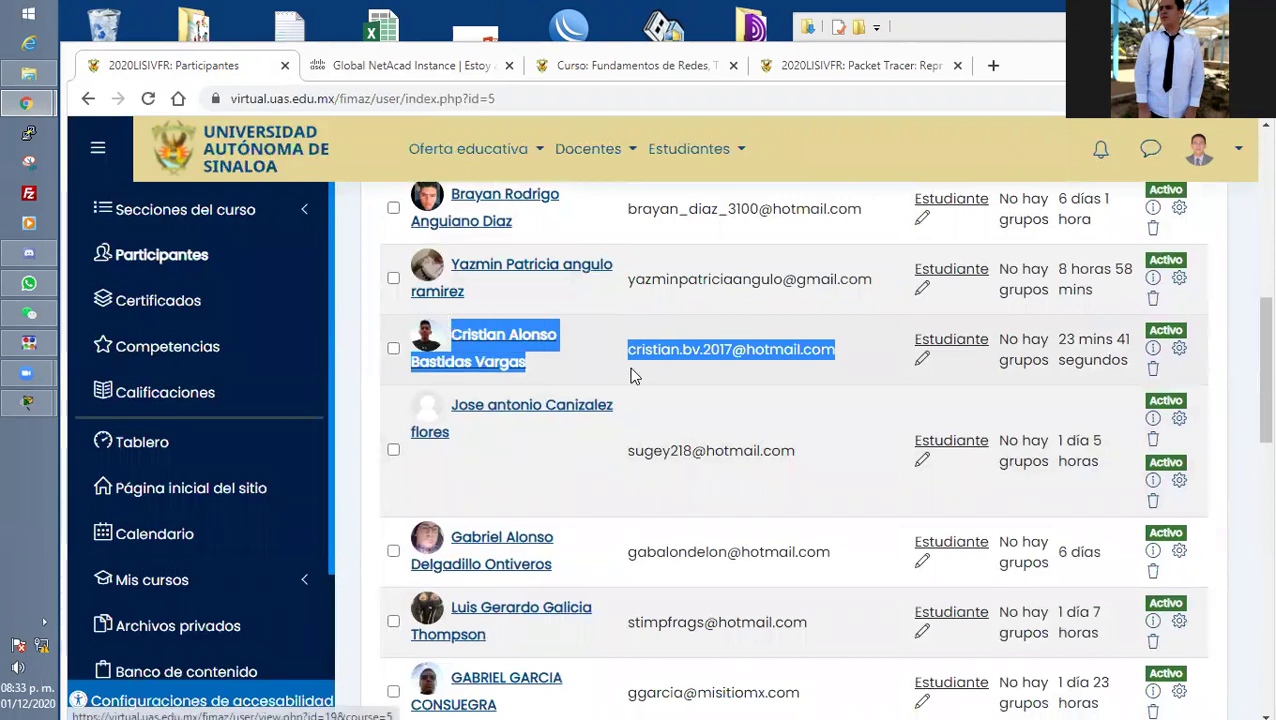
Open a new add-user form, paste the student's name and e-mail into Nombre, and move the e-mail into its field.
left_click(426, 73)
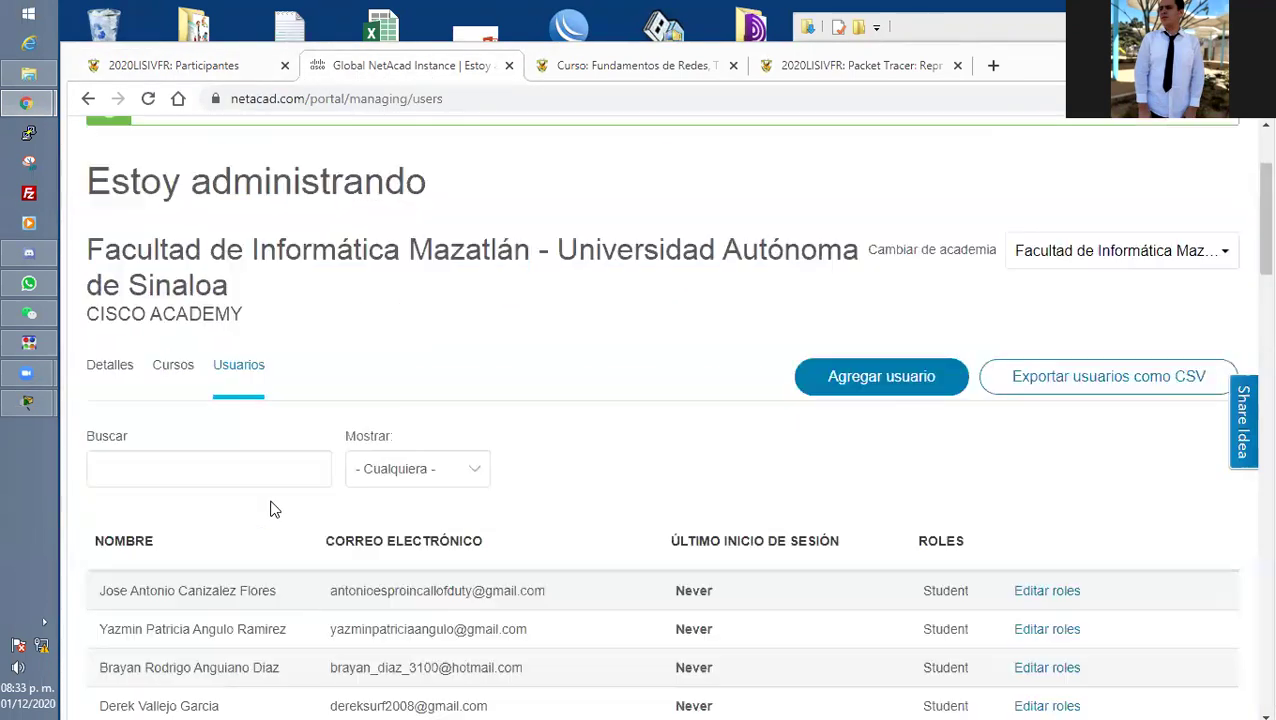
left_click(829, 361)
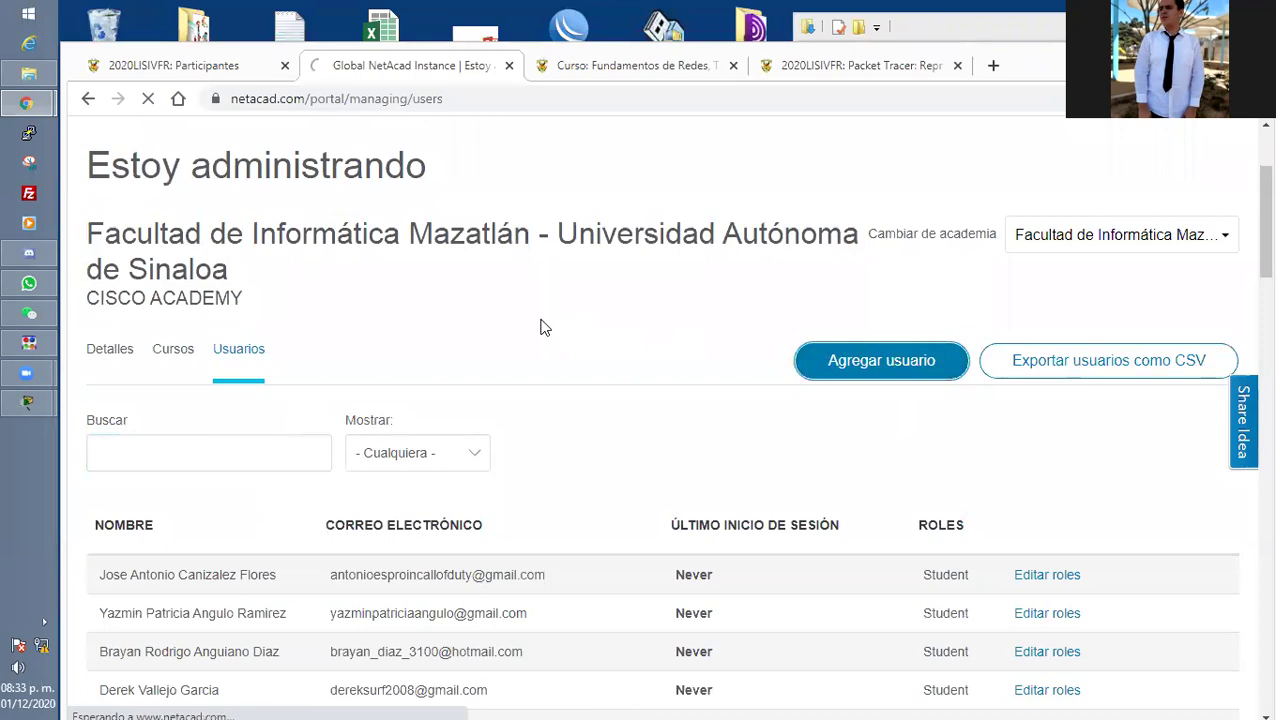
left_click(229, 491)
key("ctrl+v")
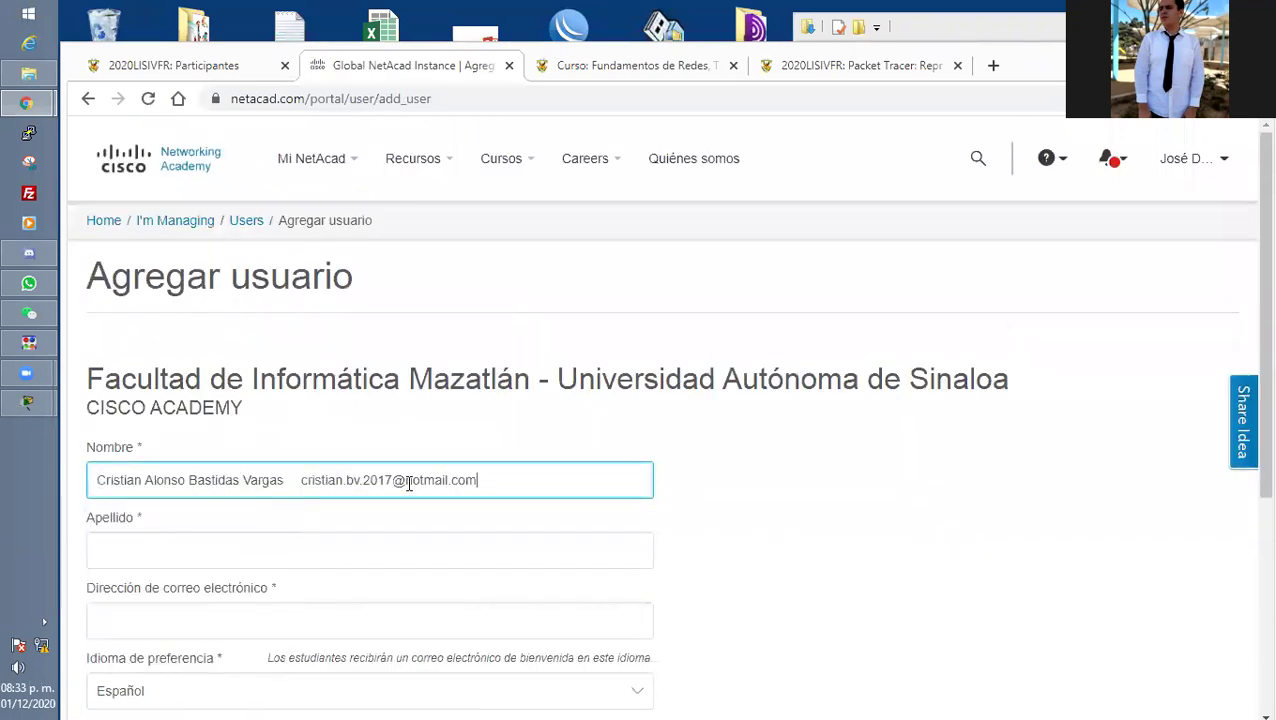
scroll(484, 382, "down", 1)
left_click_drag(484, 386, 302, 379)
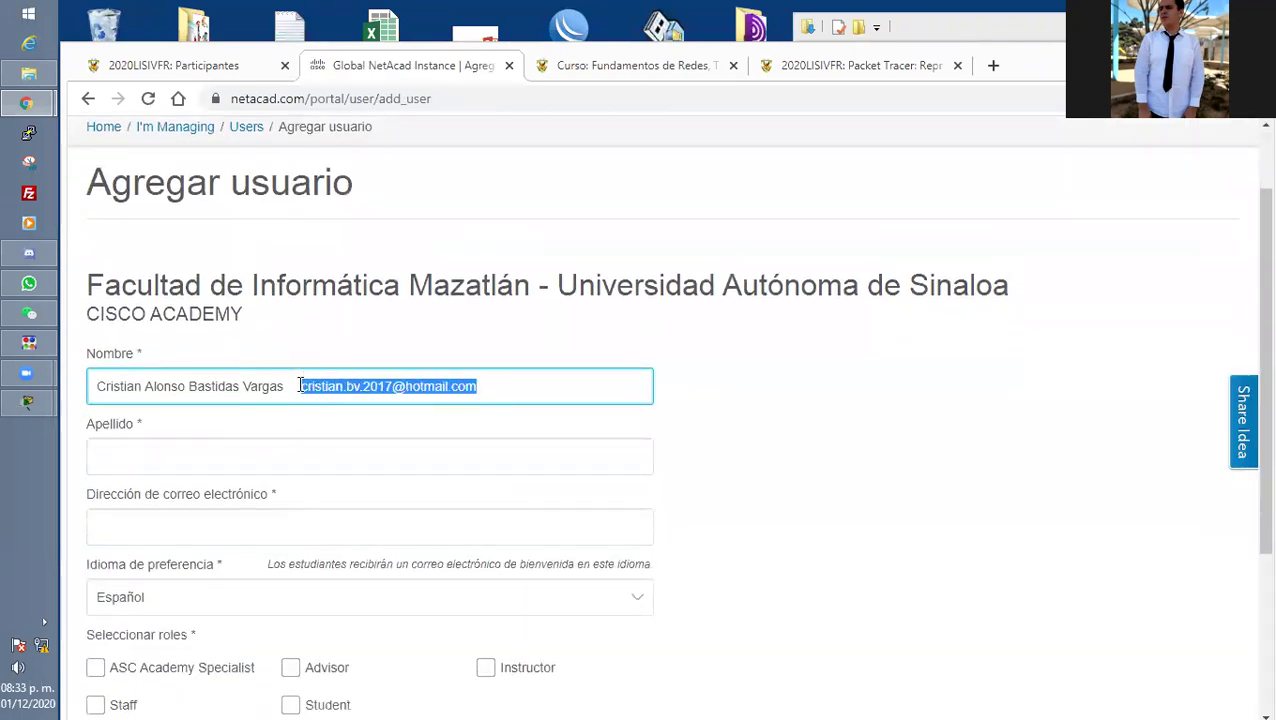
key("ctrl+x")
left_click(191, 530)
key("ctrl+v")
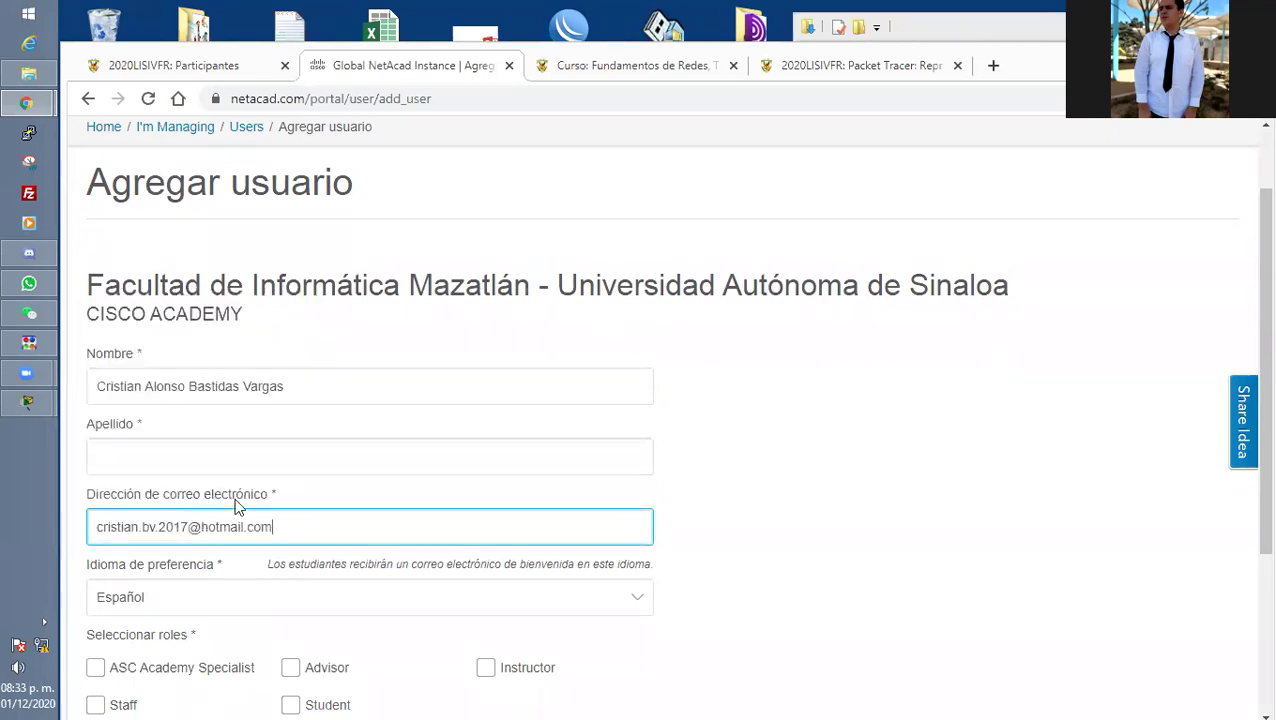
Move the surname into the Apellido field, tick the Student role and submit the user.
left_click_drag(300, 386, 193, 386)
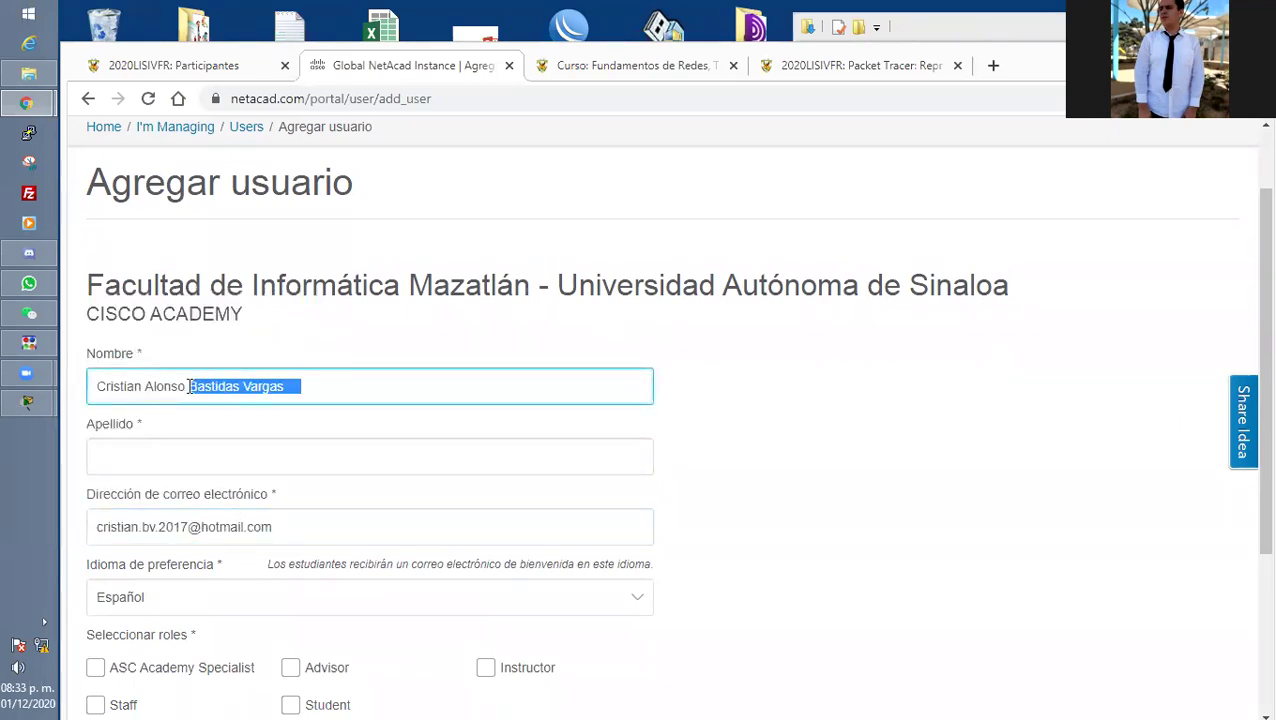
key("ctrl+x")
left_click(154, 450)
key("ctrl+v")
scroll(299, 450, "down", 3)
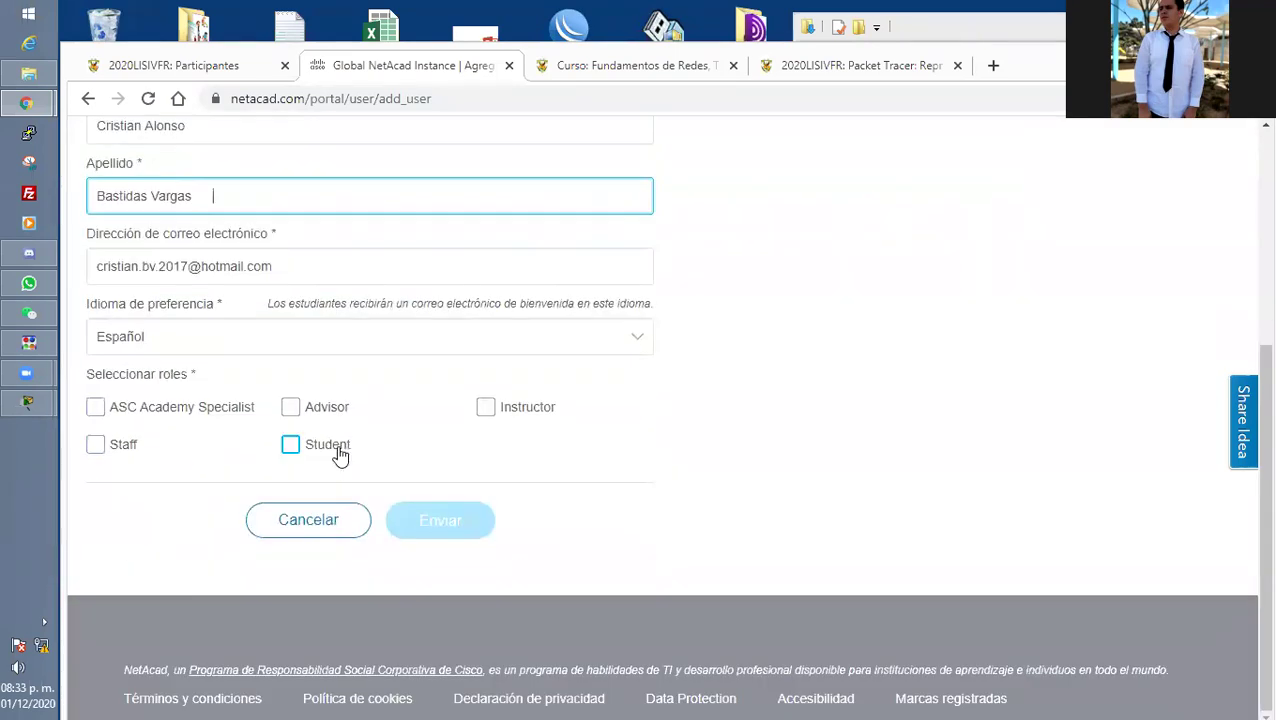
left_click(340, 455)
left_click(456, 528)
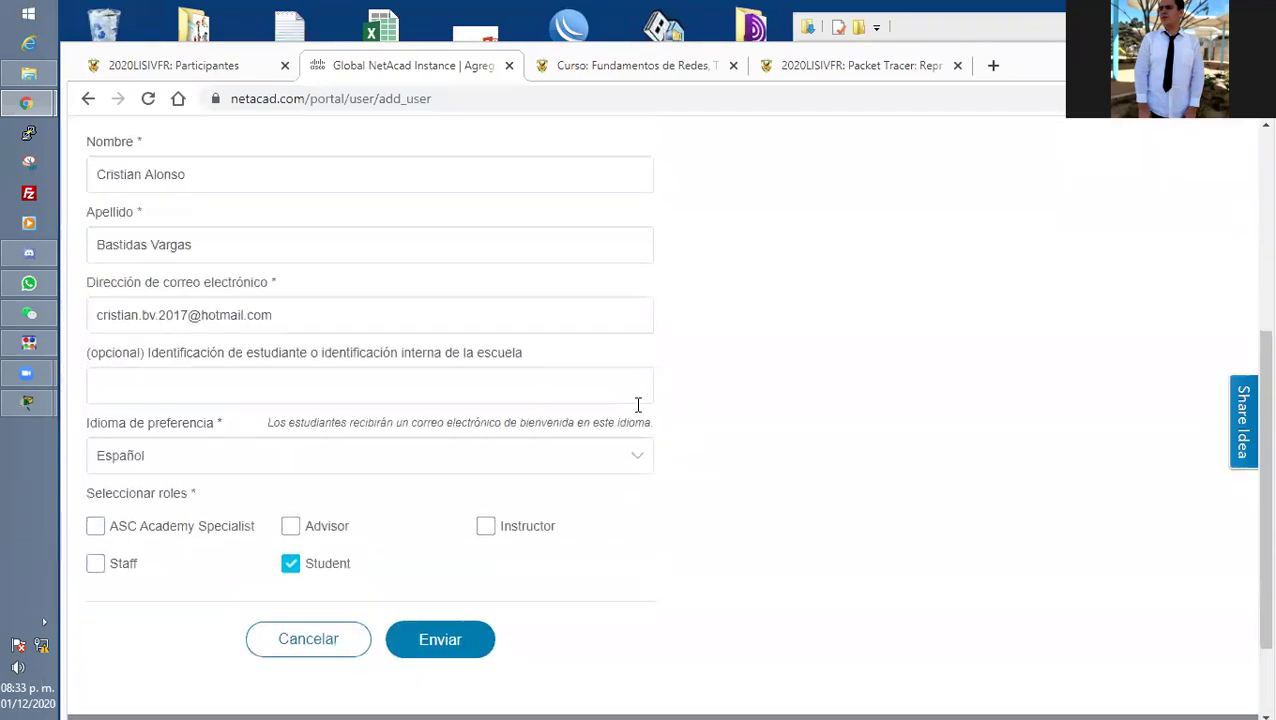
Remove trailing spaces from the first name and surname and resubmit the user.
left_click(343, 372)
key("BackSpace")
key("Tab")
key("End")
key("BackSpace")
left_click(713, 460)
scroll(713, 460, "down", 2)
left_click(473, 636)
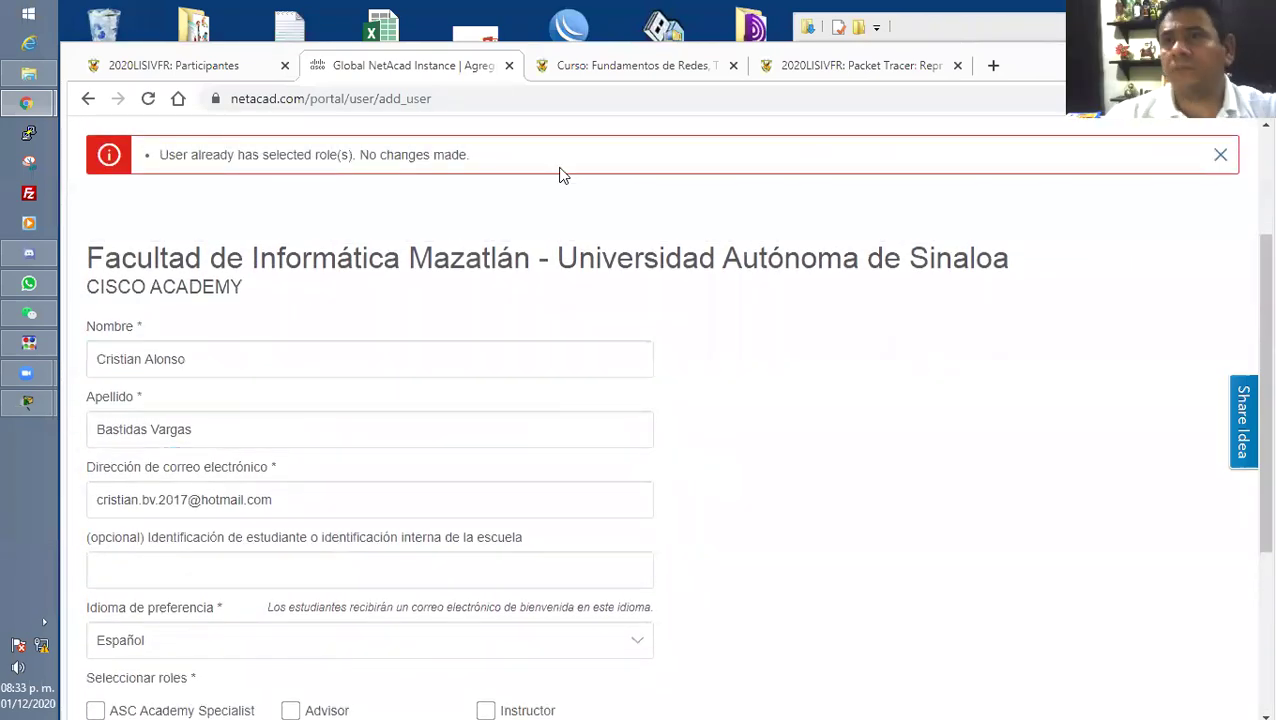
left_click(206, 64)
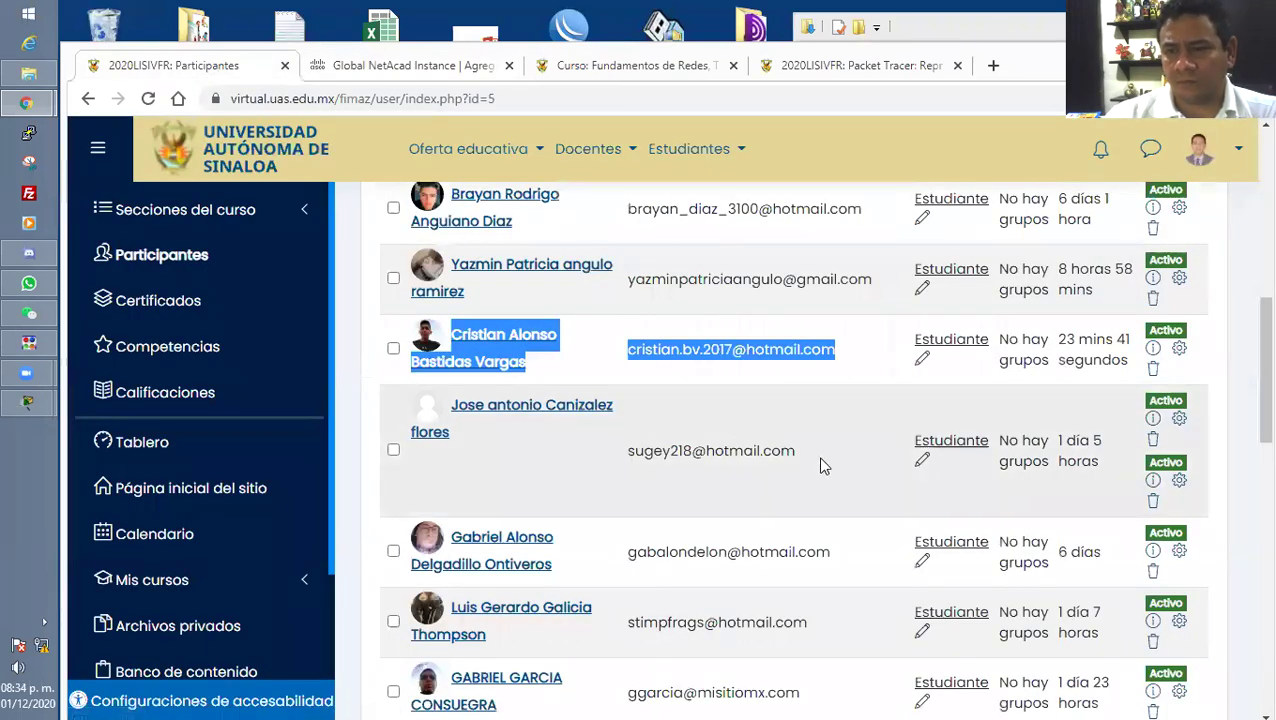
Select the next student's name and e-mail in the Moodle participant list.
scroll(821, 465, "down", 1)
scroll(822, 440, "down", 1)
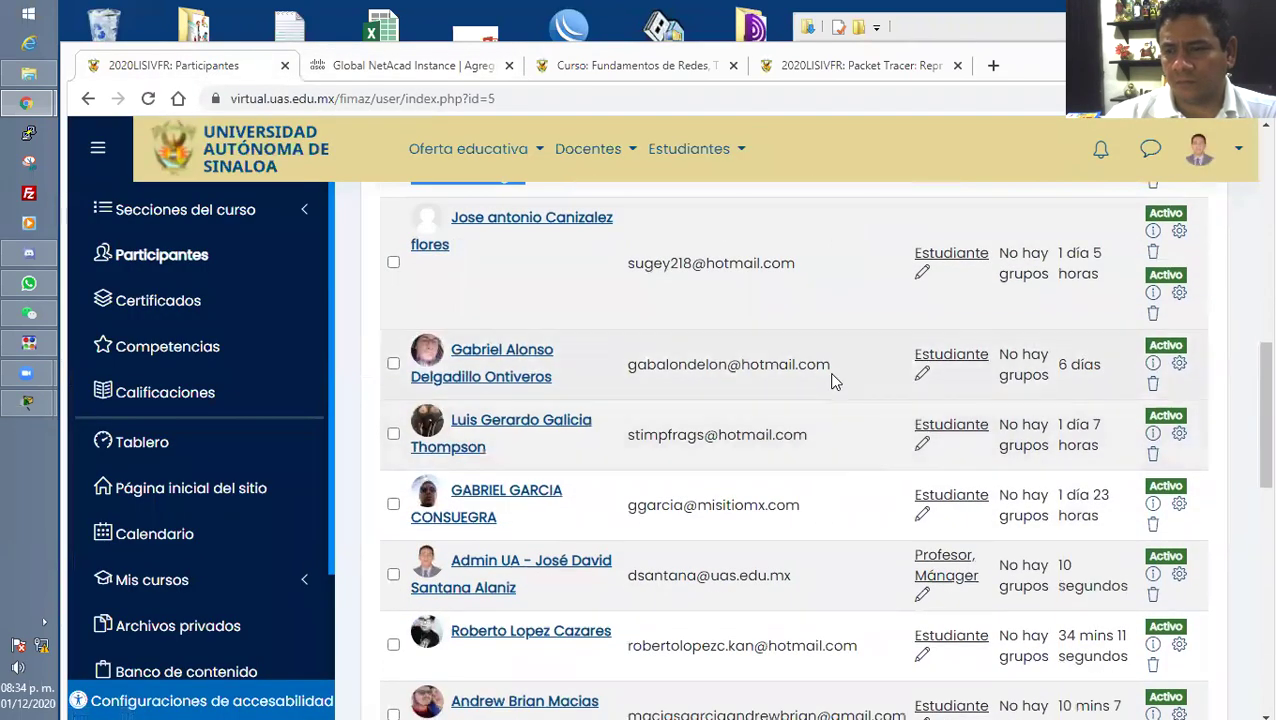
left_click_drag(826, 364, 450, 360)
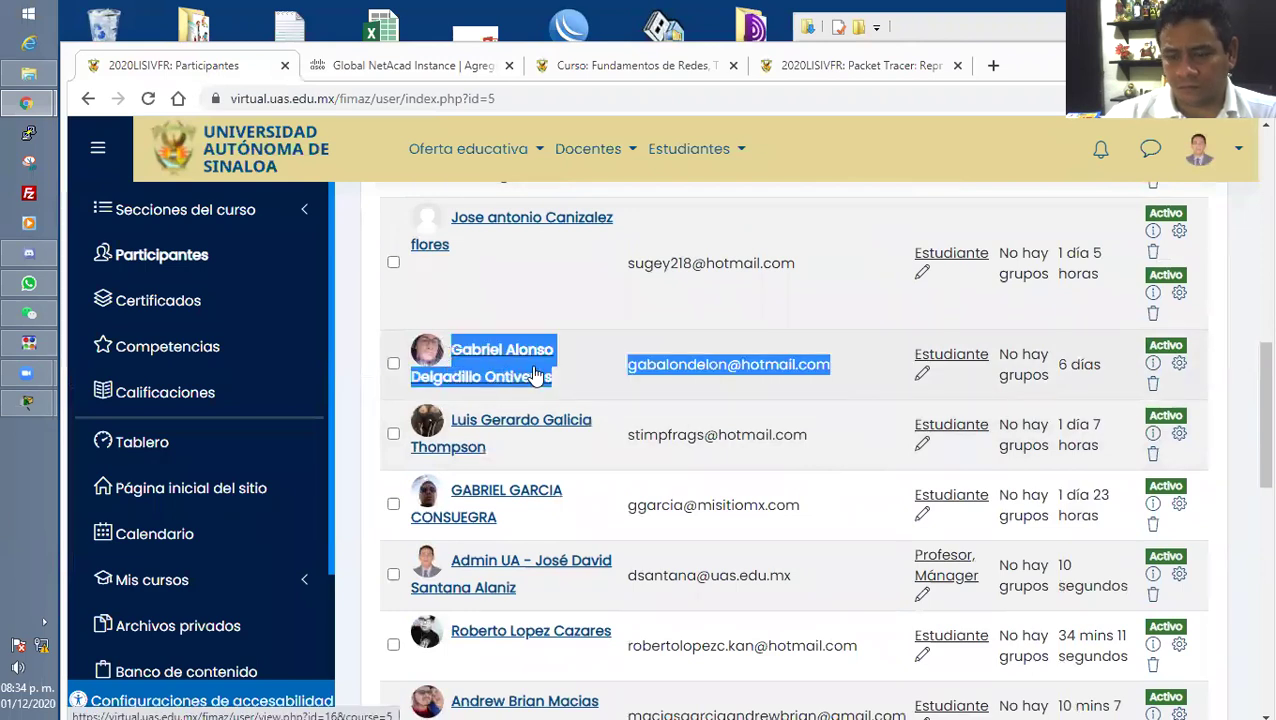
left_click(380, 66)
Replace the old first name with the pasted text and move the e-mail into the e-mail field.
left_click(230, 428)
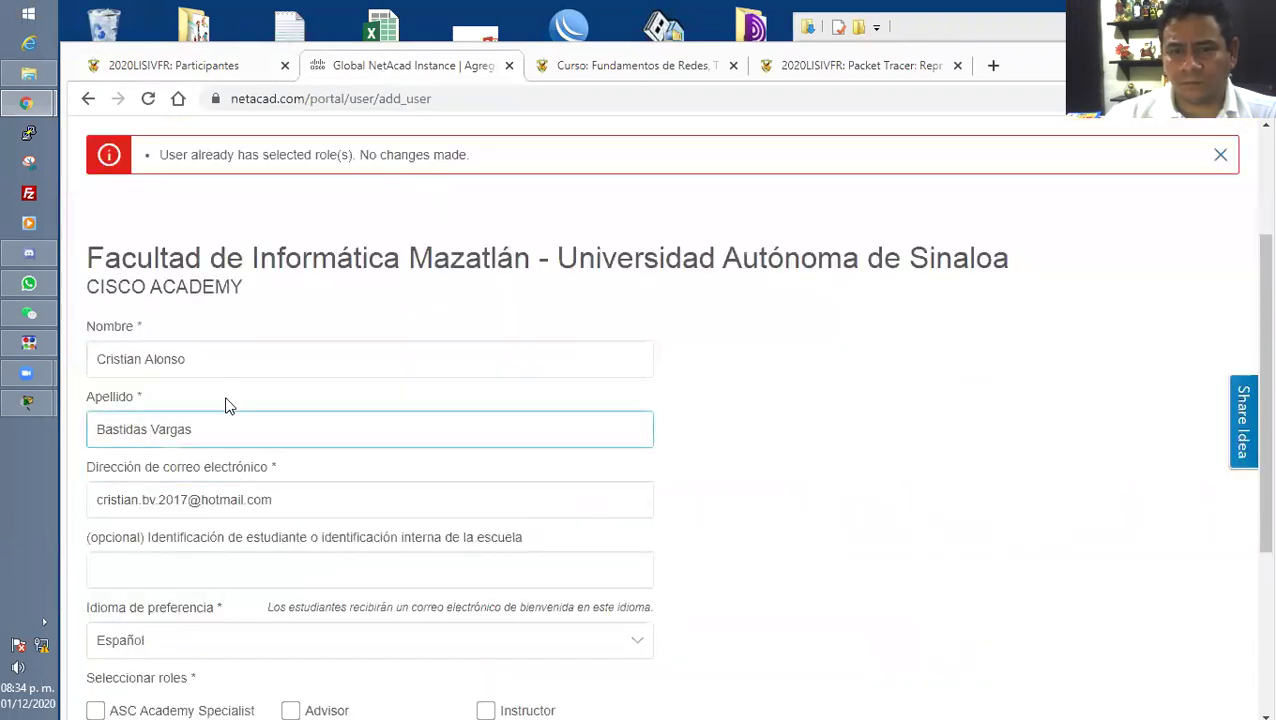
left_click(230, 359)
key("ctrl+a")
key("ctrl+v")
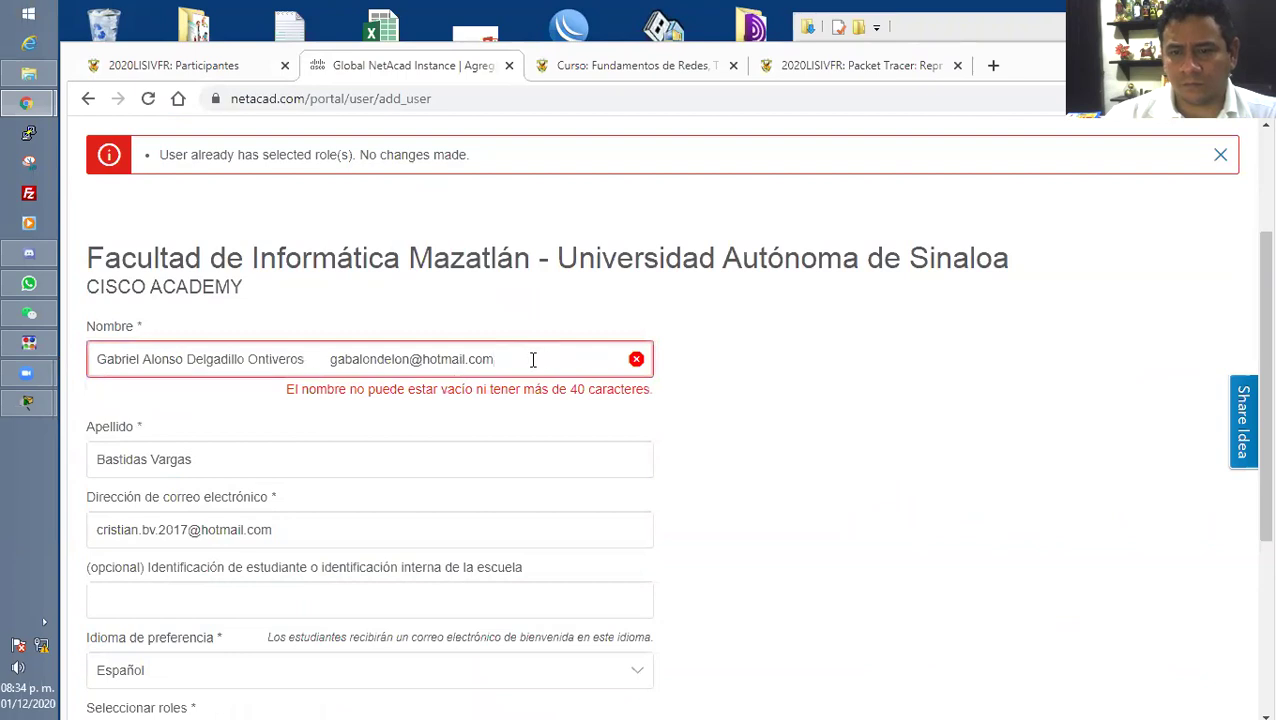
left_click_drag(533, 360, 334, 360)
key("ctrl+x")
left_click(282, 556)
left_click(322, 500)
key("ctrl+a")
key("ctrl+v")
Move the surname into the last-name field, replacing the previous one, and submit as a Student user.
left_click_drag(316, 362, 186, 362)
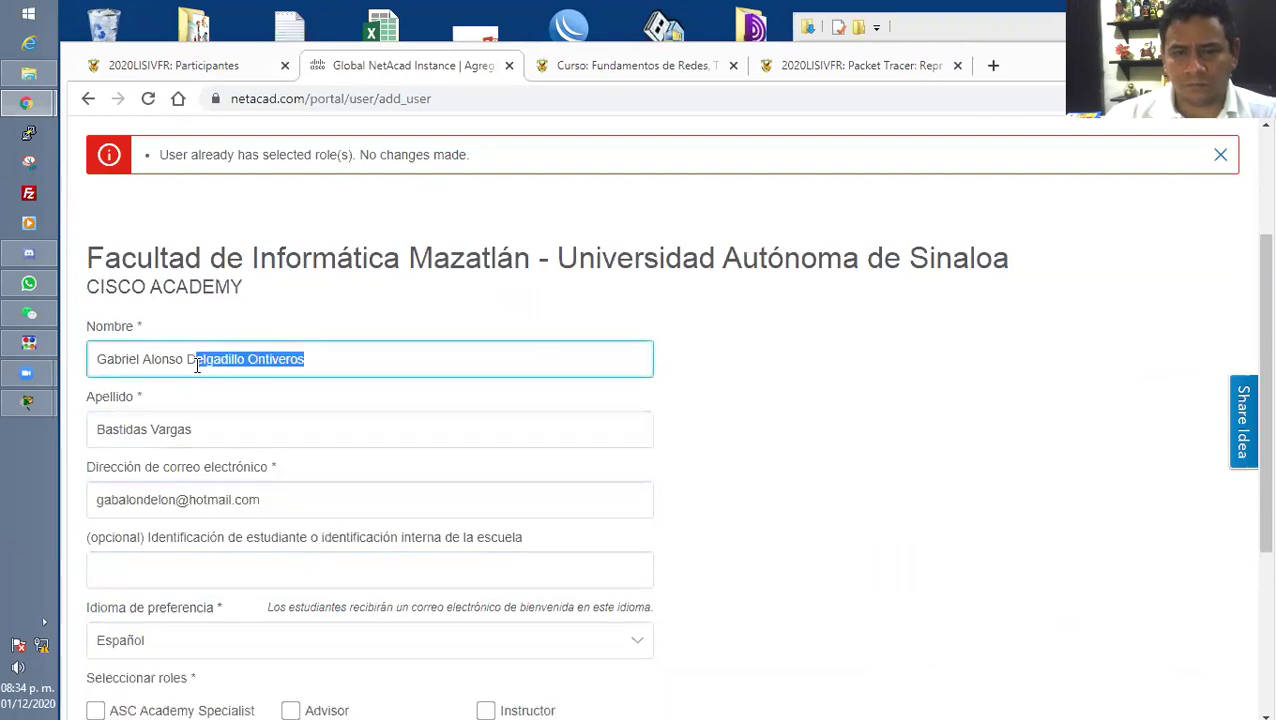
key("ctrl+x")
left_click(169, 428)
key("ctrl+a")
key("ctrl+v")
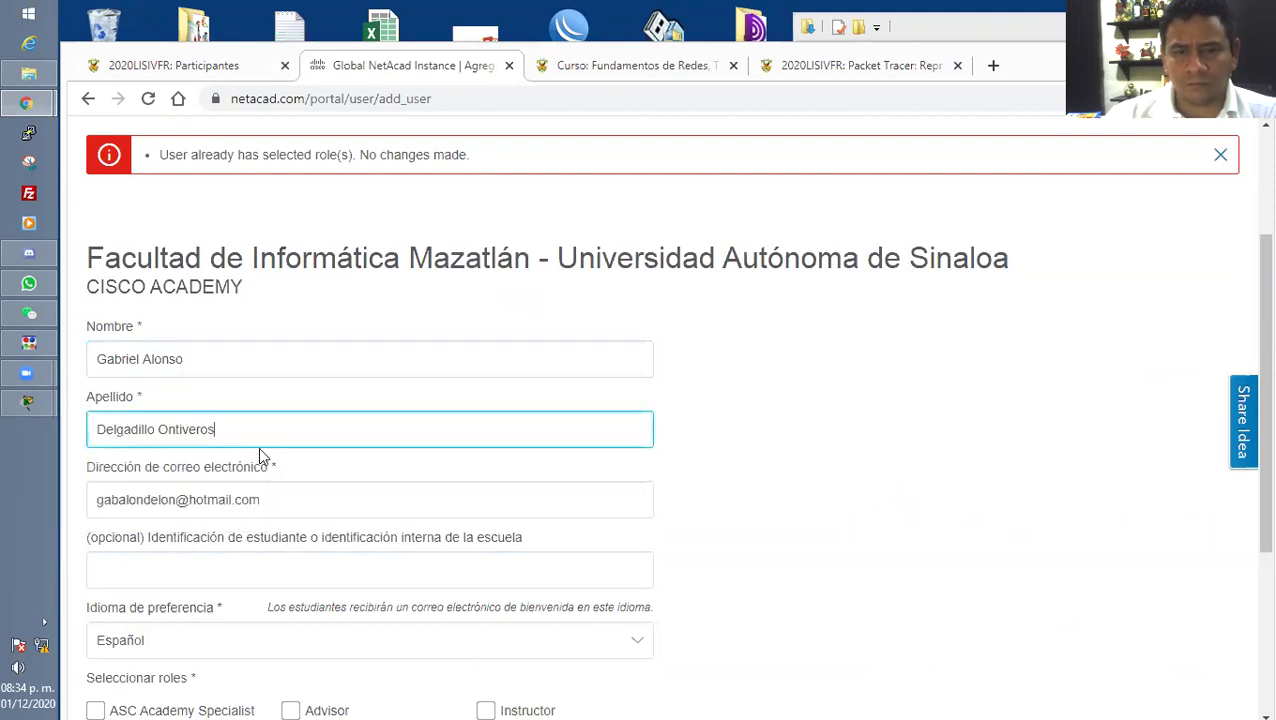
scroll(399, 464, "down", 2)
scroll(403, 467, "down", 1)
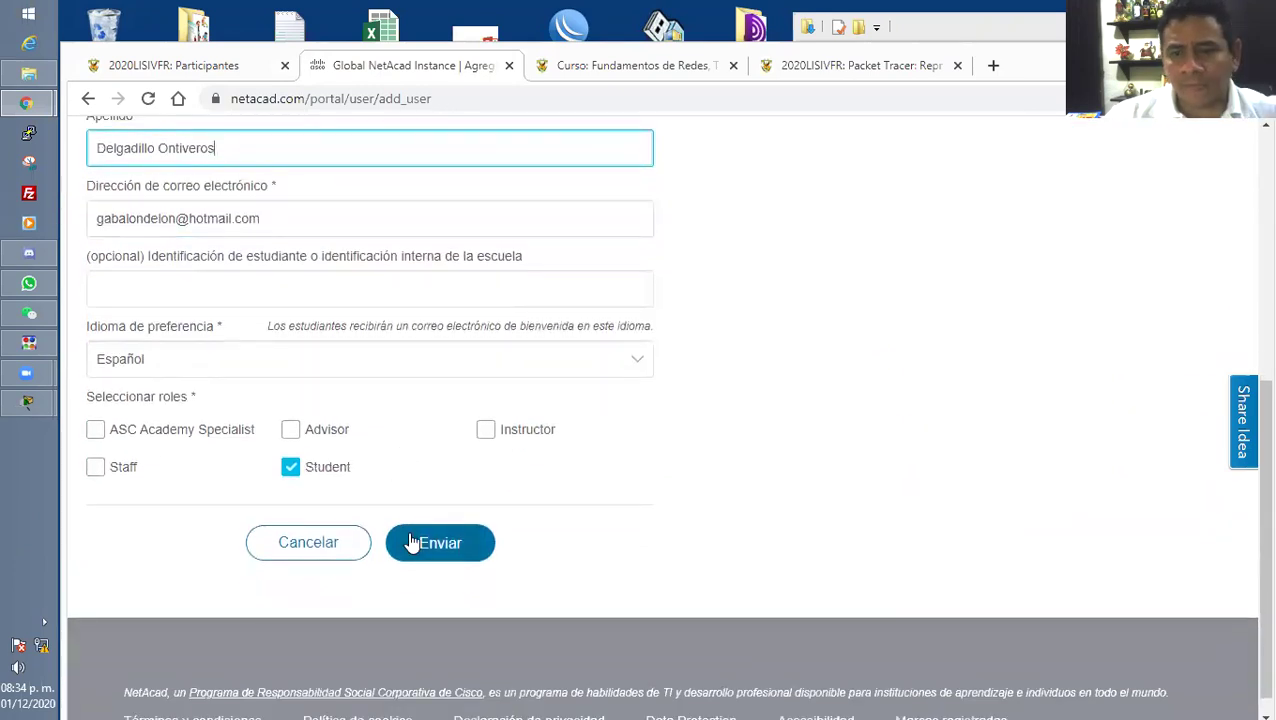
left_click(418, 539)
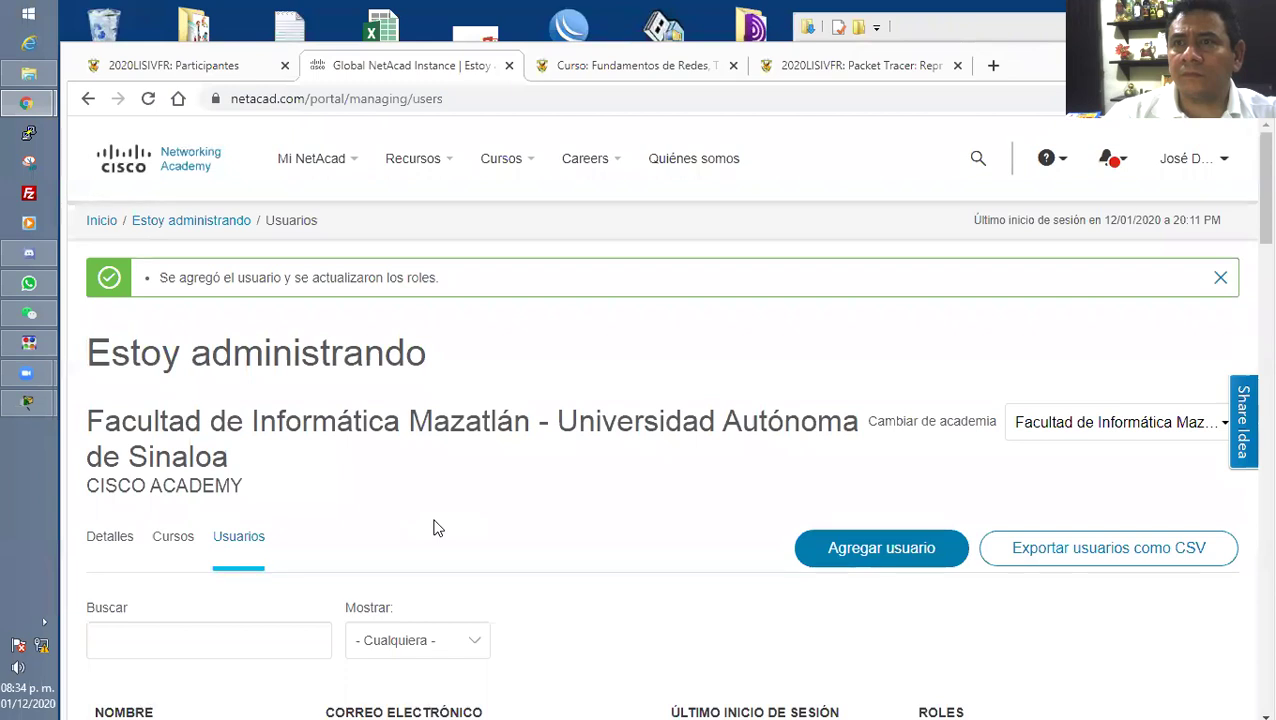
left_click(865, 538)
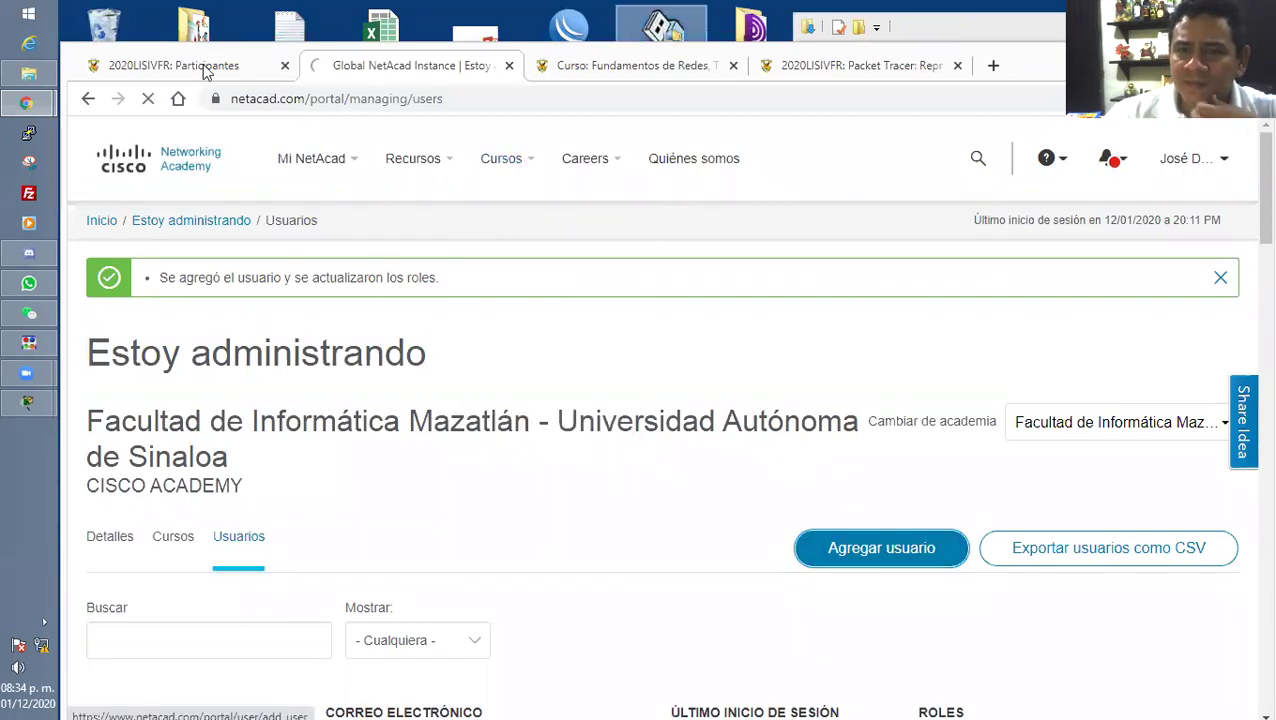
Select the next participant's name and e-mail in the Moodle list.
left_click(205, 68)
scroll(623, 460, "down", 1)
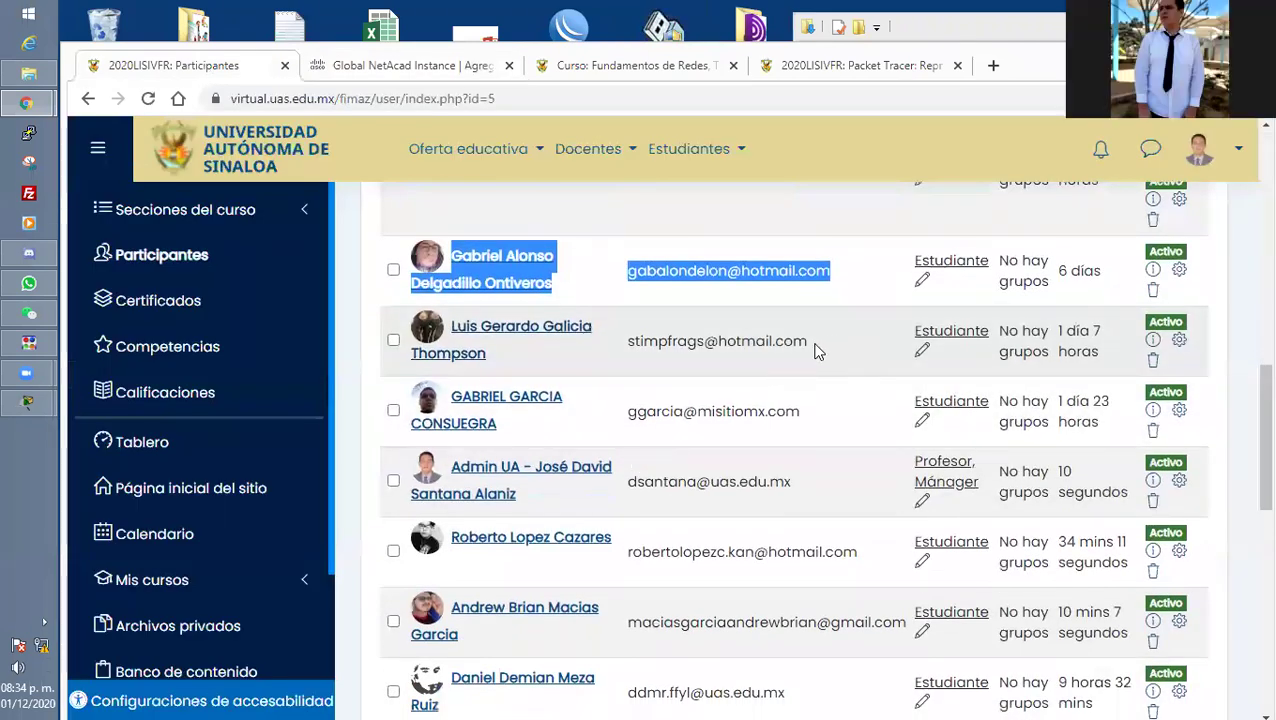
left_click_drag(812, 345, 450, 328)
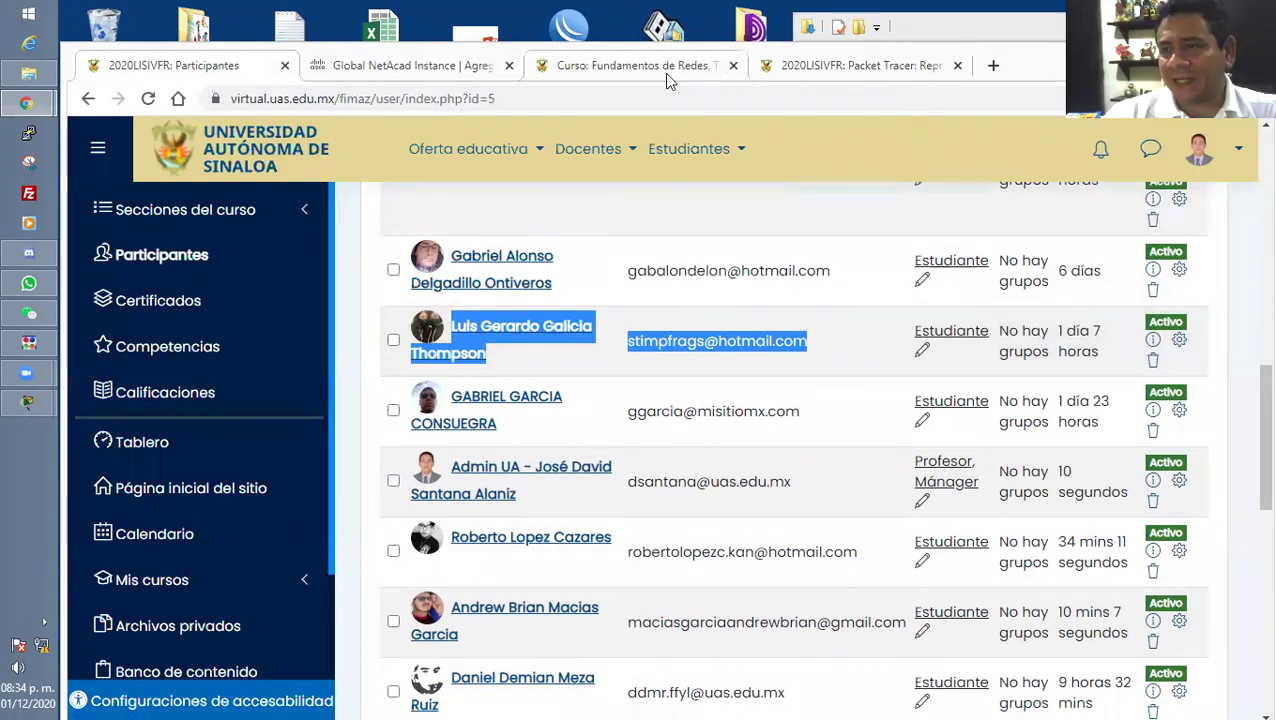
left_click(406, 69)
Paste the name and e-mail into Nombre, then move the e-mail into the e-mail field.
left_click(349, 452)
scroll(293, 484, "down", 1)
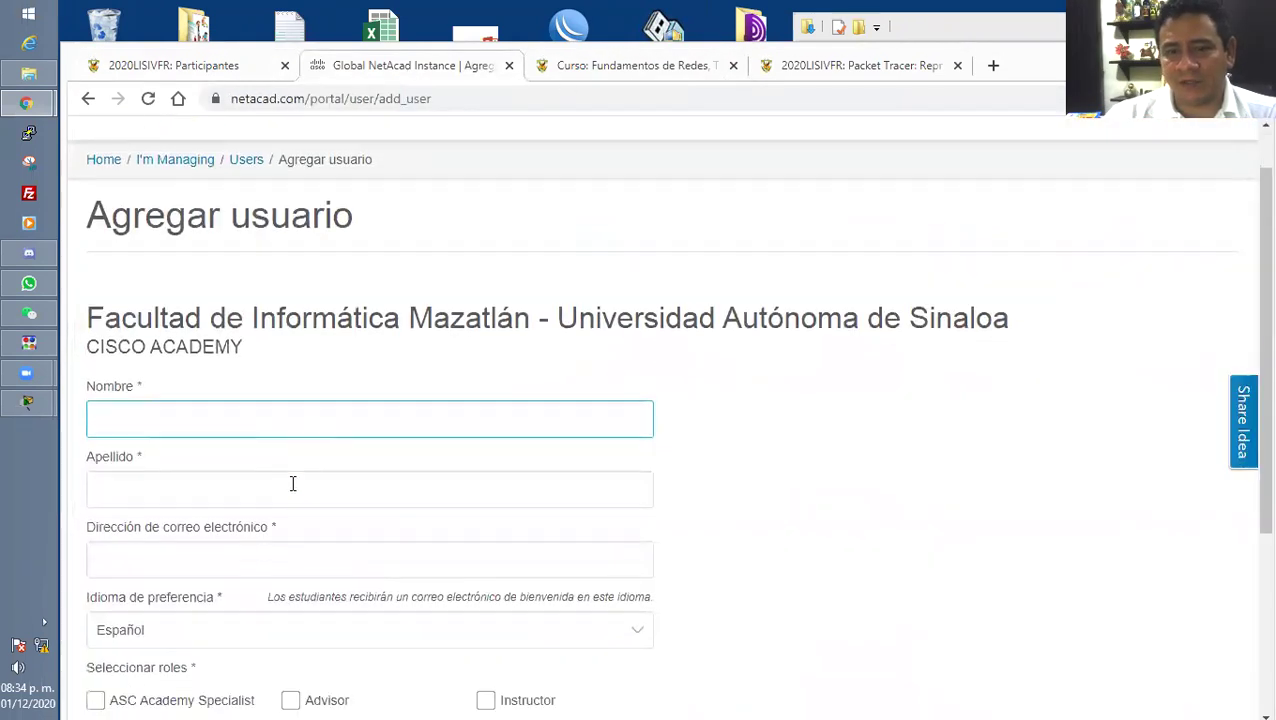
left_click(240, 430)
left_click(205, 378)
key("Tab")
left_click(199, 390)
key("ctrl+v")
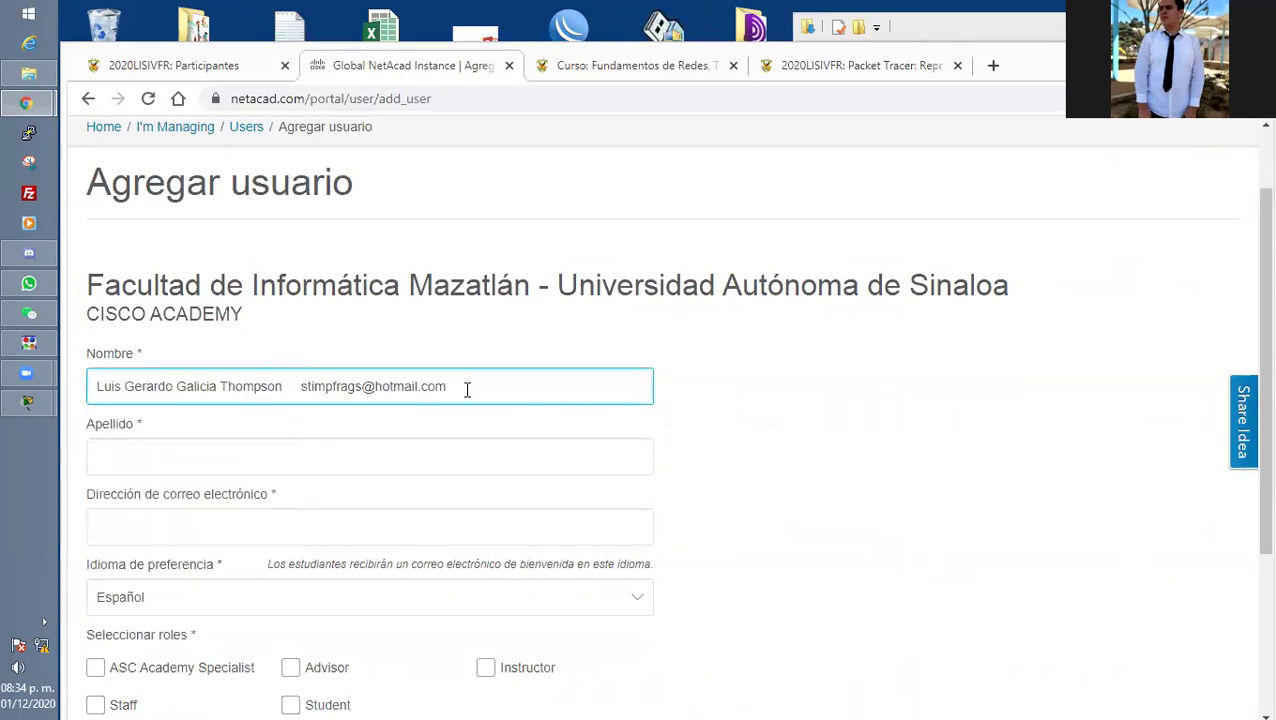
left_click_drag(467, 388, 300, 387)
key("ctrl+x")
left_click(196, 524)
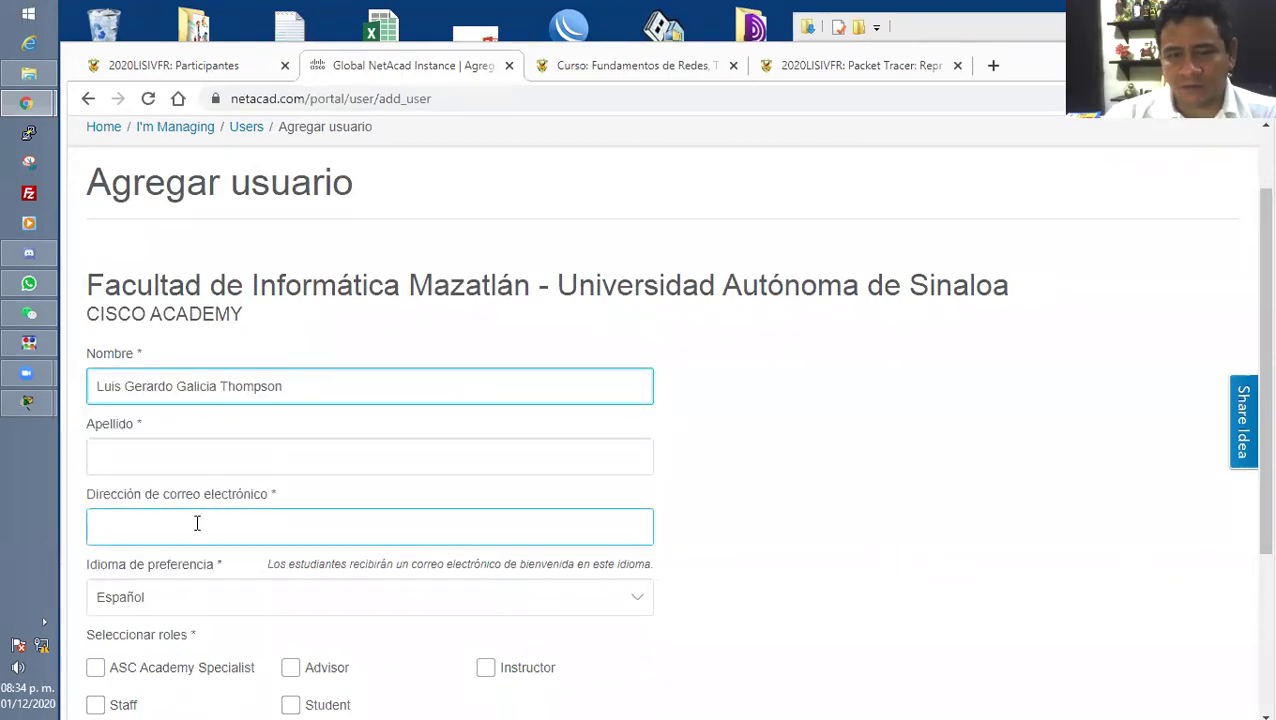
key("ctrl+v")
Move the surname into the last-name field, tick Student and submit the new user.
left_click_drag(301, 390, 178, 392)
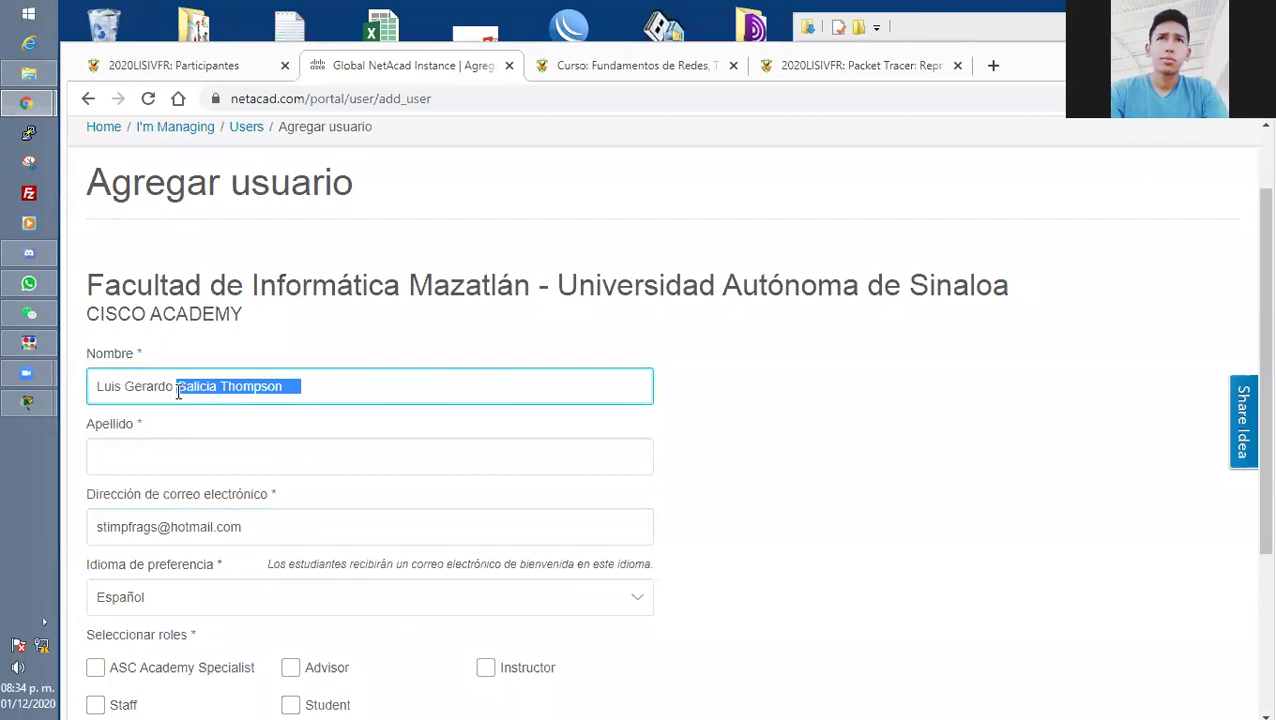
key("ctrl+x")
left_click(140, 455)
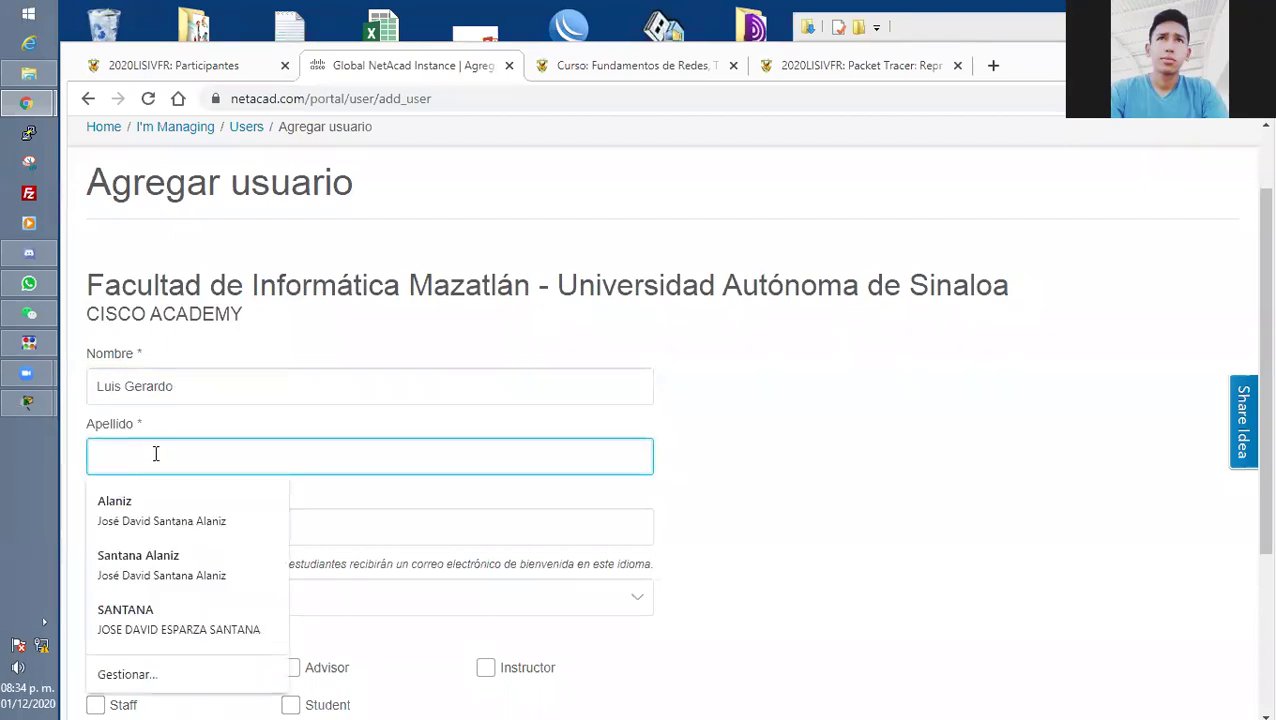
key("ctrl+v")
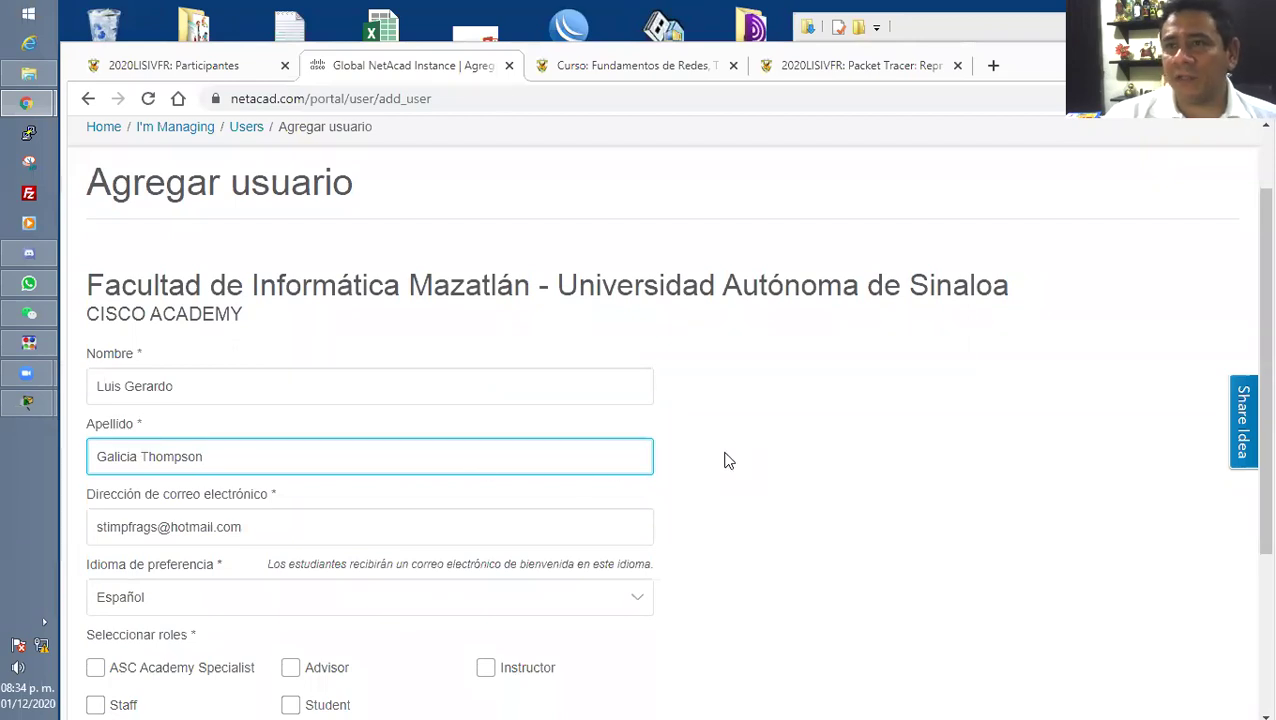
scroll(728, 460, "down", 1)
left_click(298, 614)
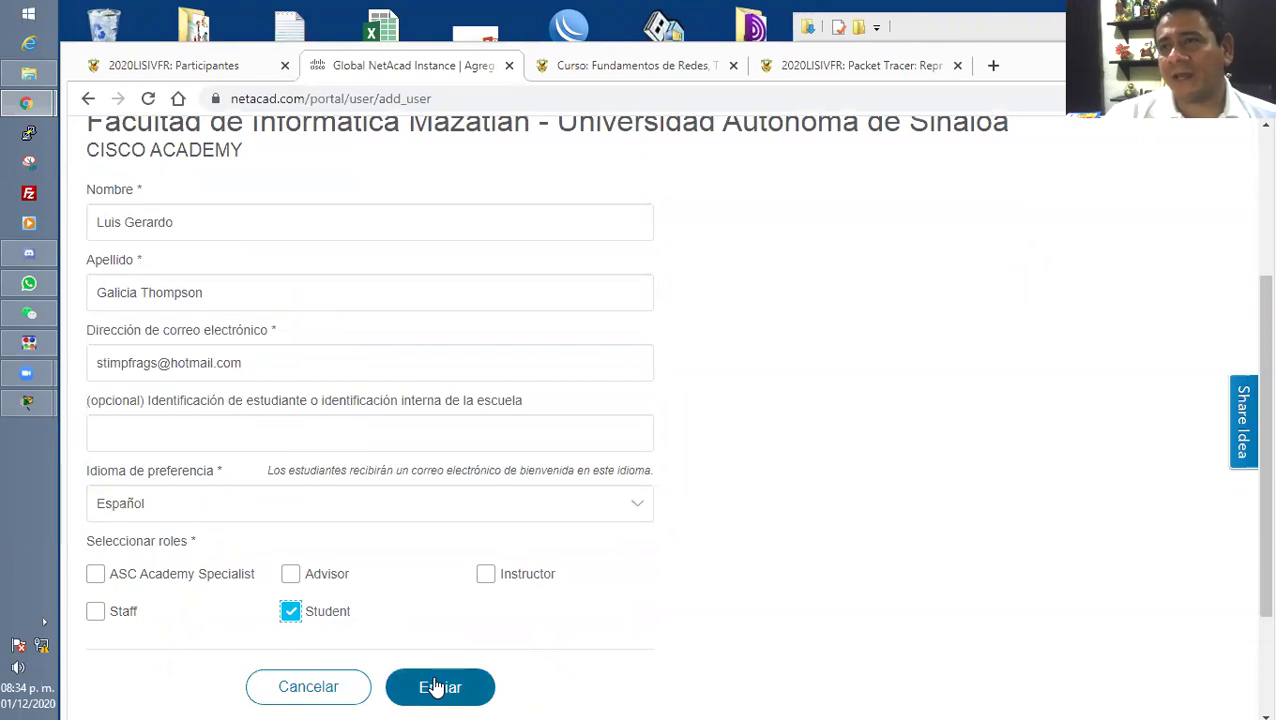
left_click(437, 686)
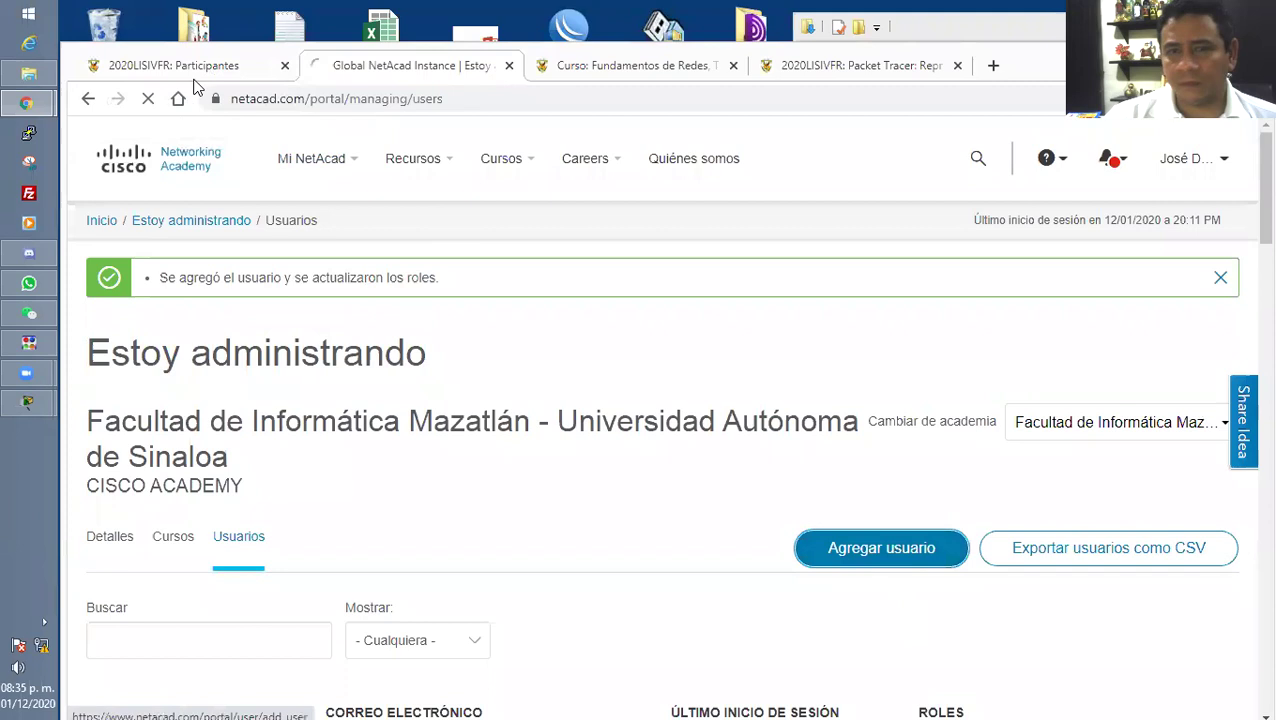
left_click(200, 66)
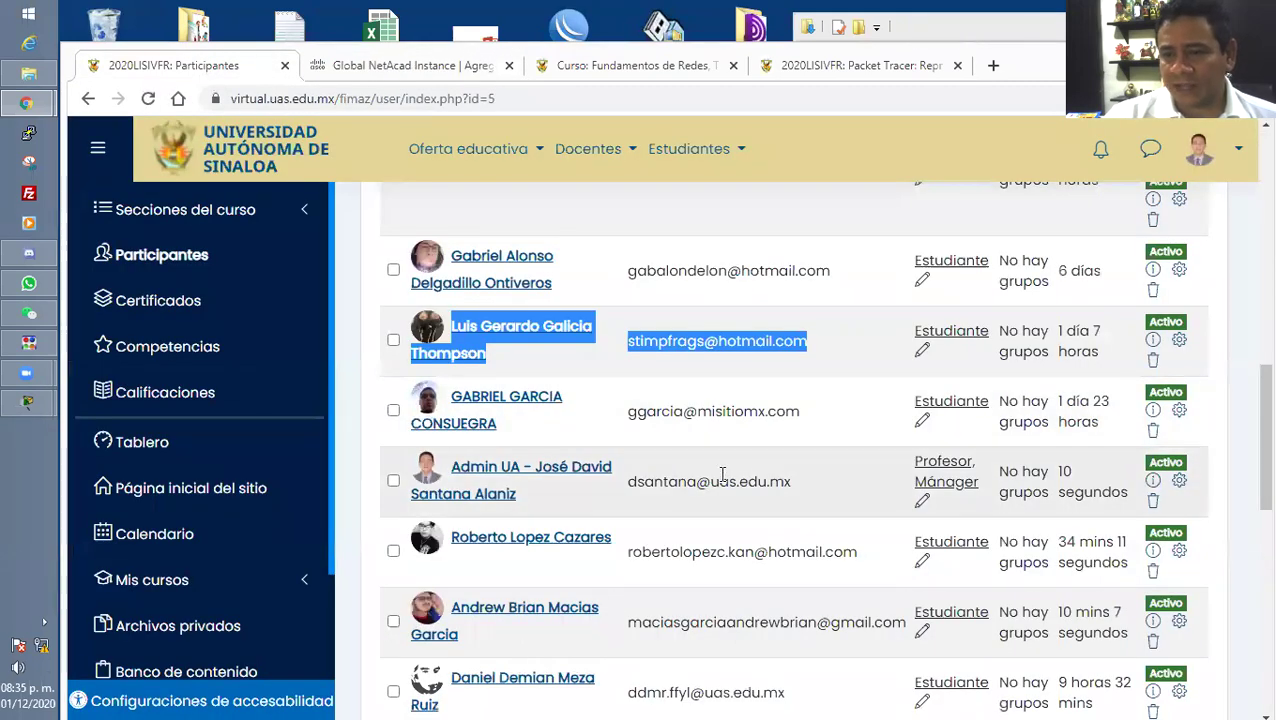
Paste the next participant's name and e-mail into Nombre, then move the e-mail into the e-mail field.
left_click_drag(809, 419, 455, 402)
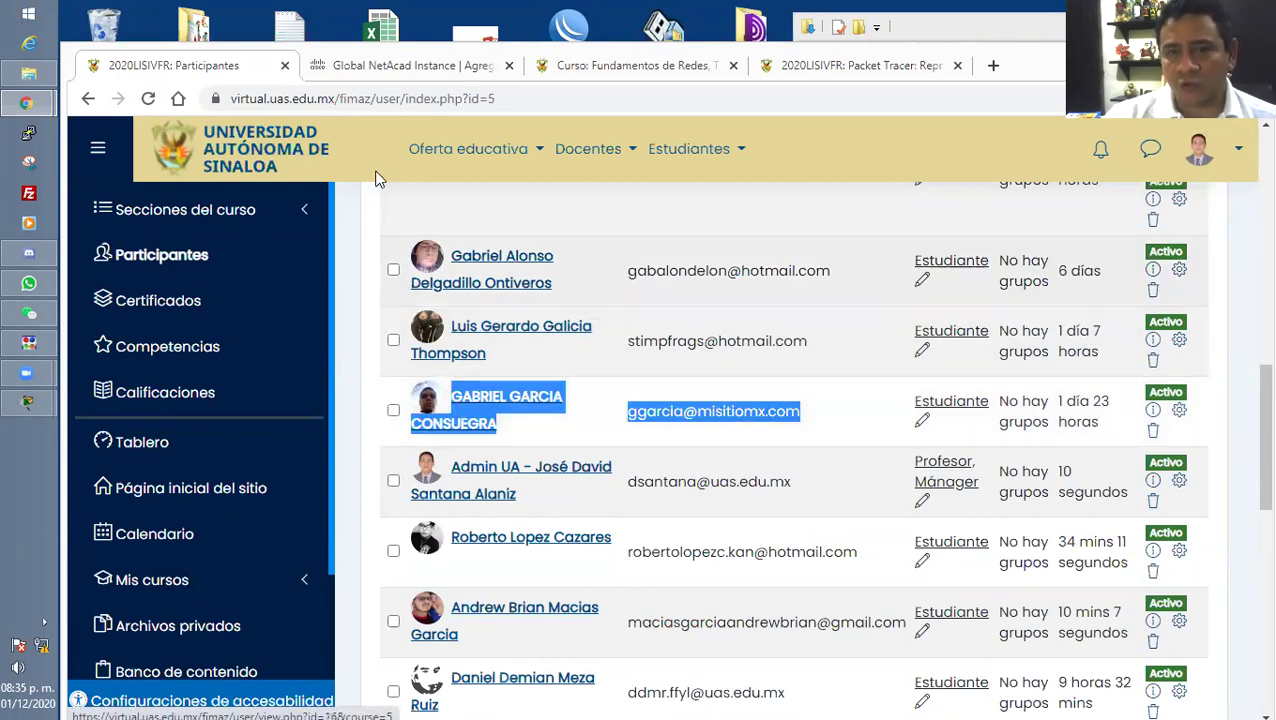
left_click(393, 72)
left_click(257, 462)
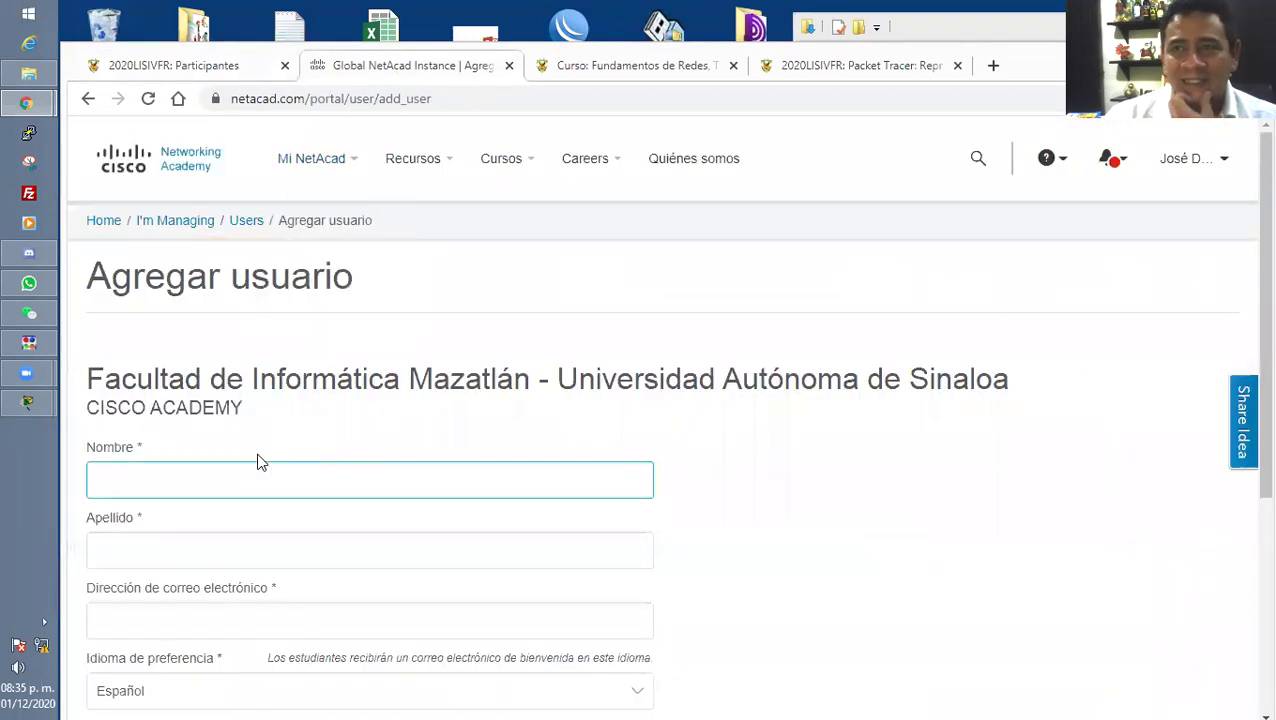
left_click(247, 468)
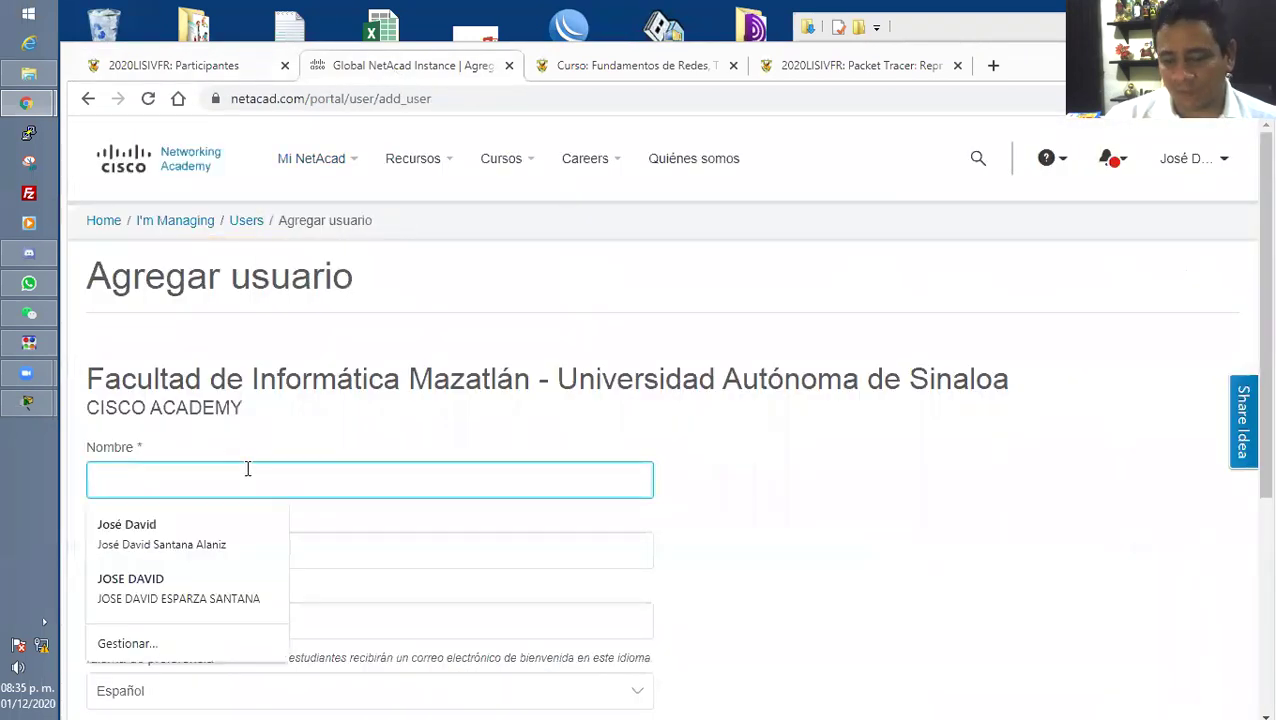
key("ctrl+v")
left_click_drag(470, 478, 304, 478)
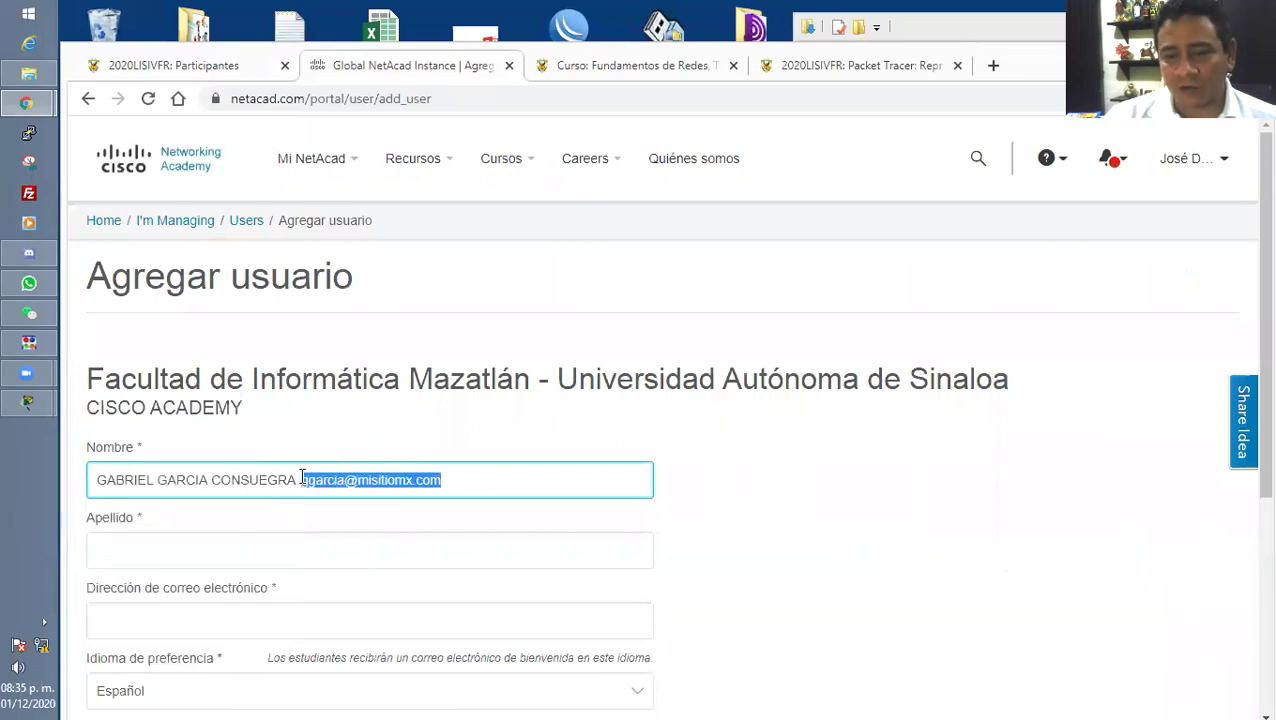
key("ctrl+x")
left_click(212, 612)
scroll(211, 600, "down", 1)
left_click(208, 530)
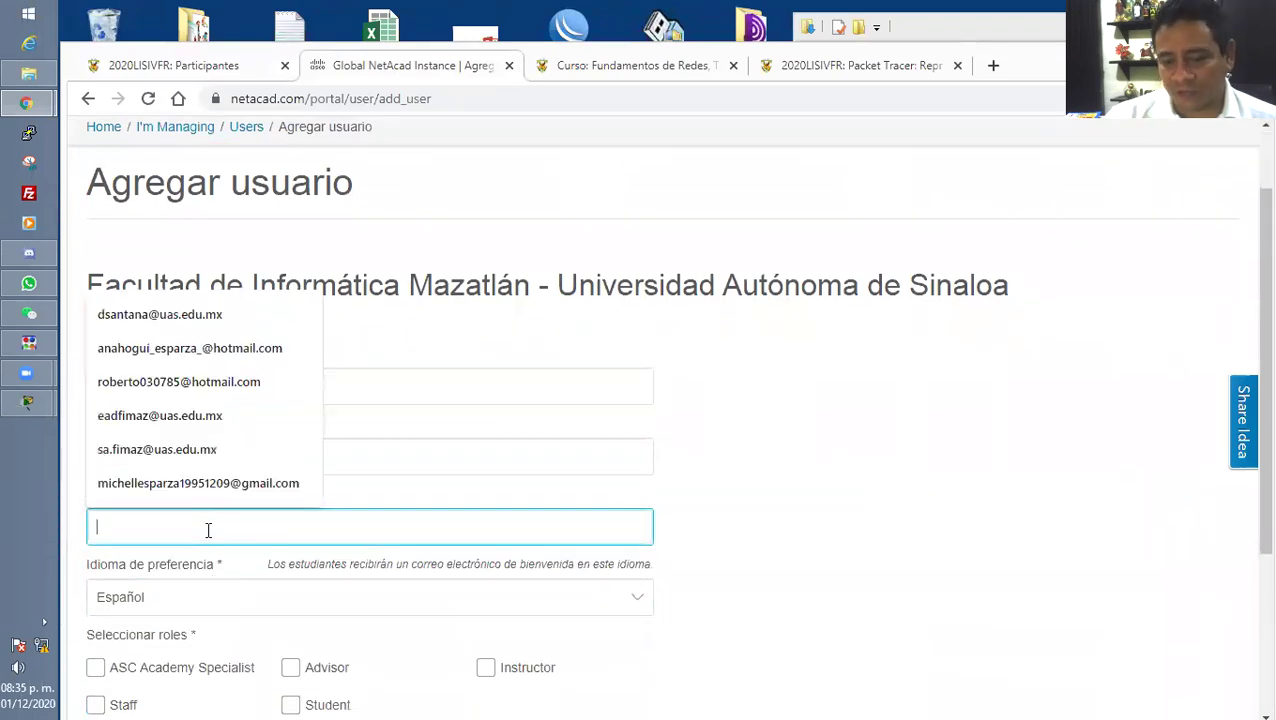
key("ctrl+v")
Move the surname into the last-name field, tick Student and submit the user.
left_click_drag(313, 381, 157, 393)
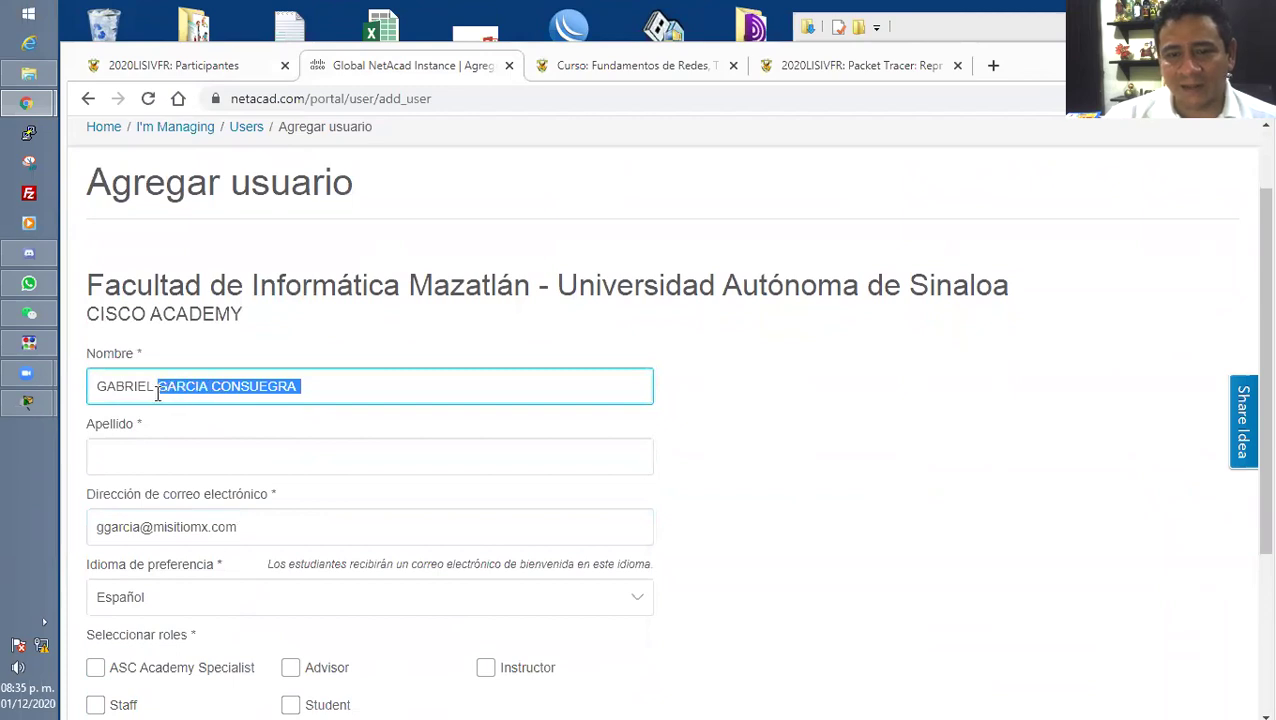
key("ctrl+x")
left_click(210, 460)
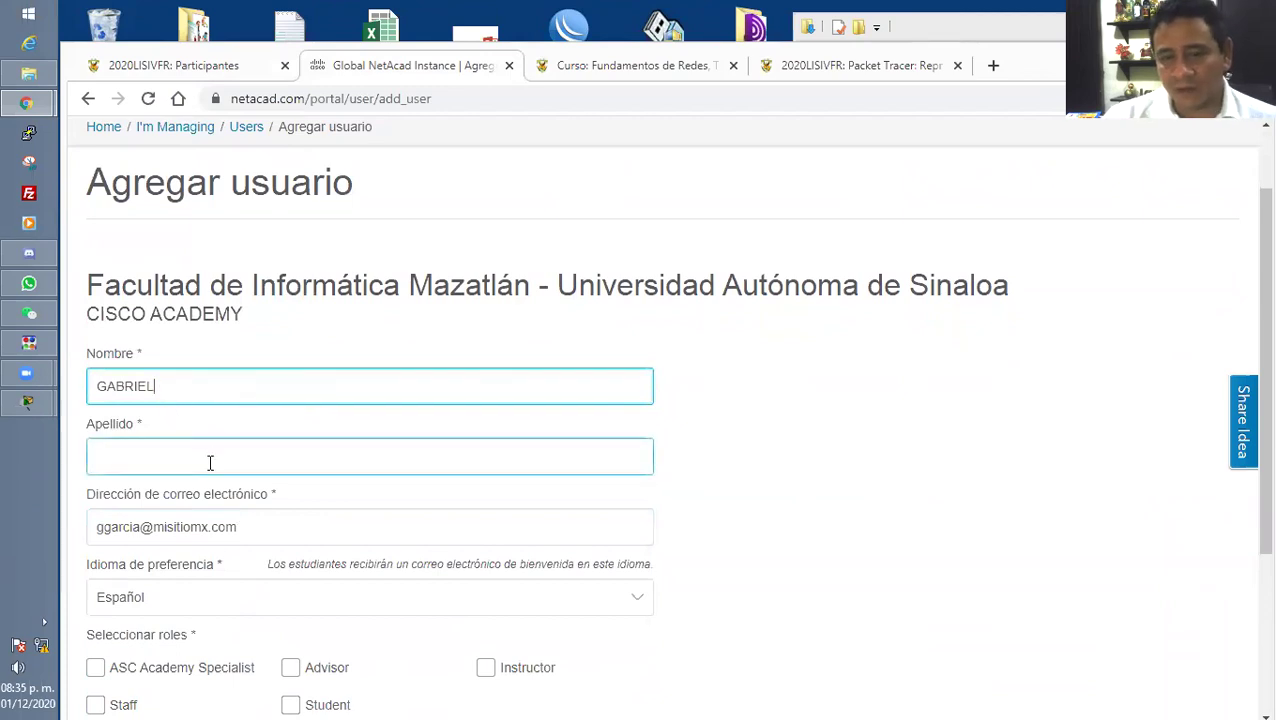
key("ctrl+v")
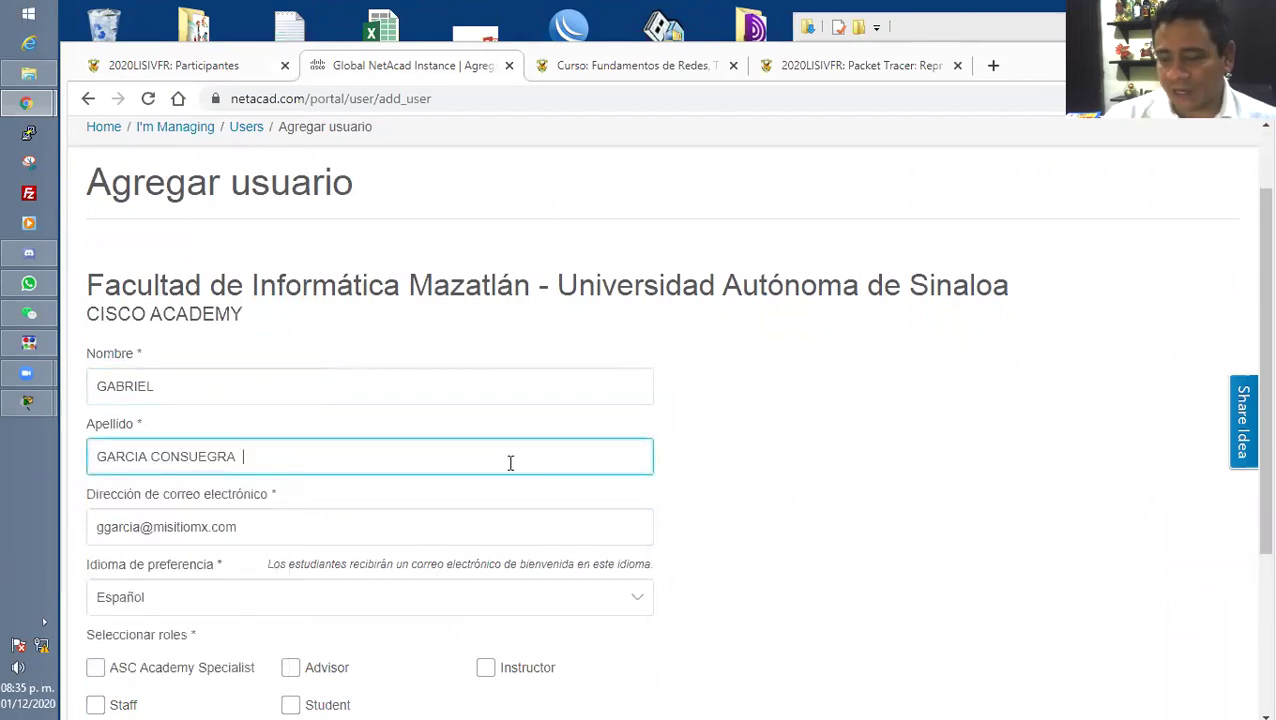
scroll(496, 461, "down", 3)
left_click(293, 519)
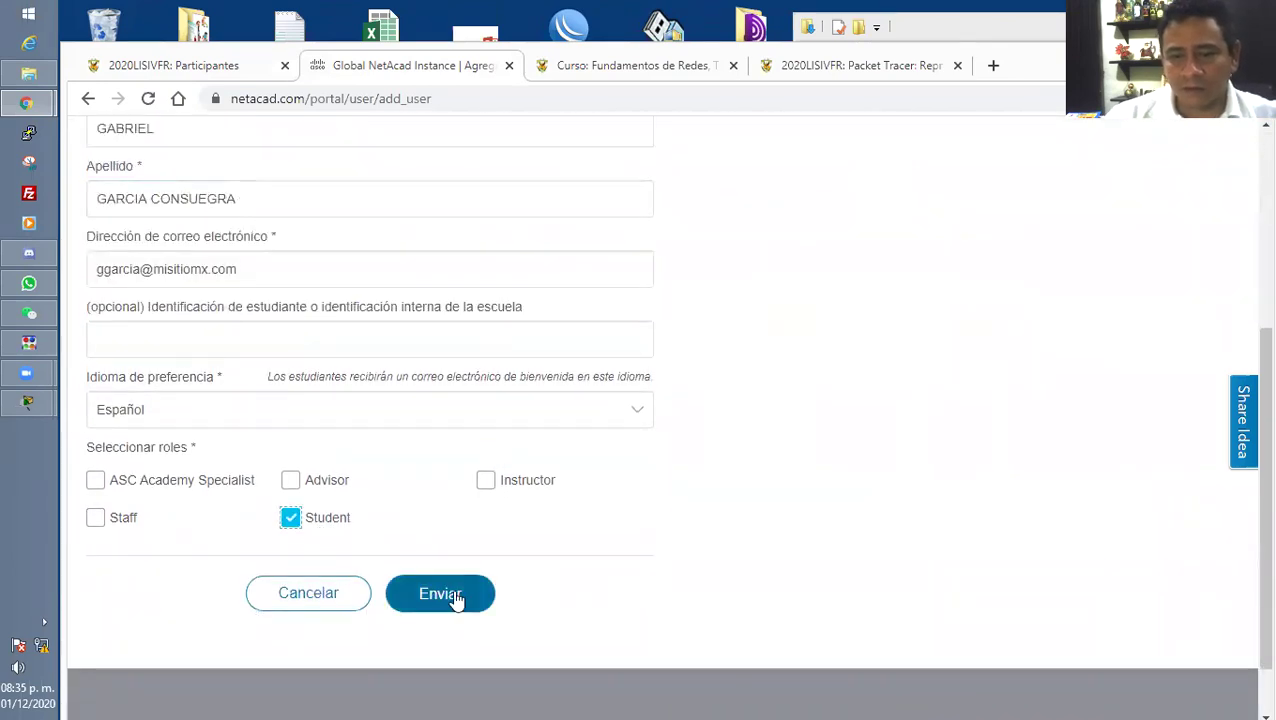
left_click(455, 598)
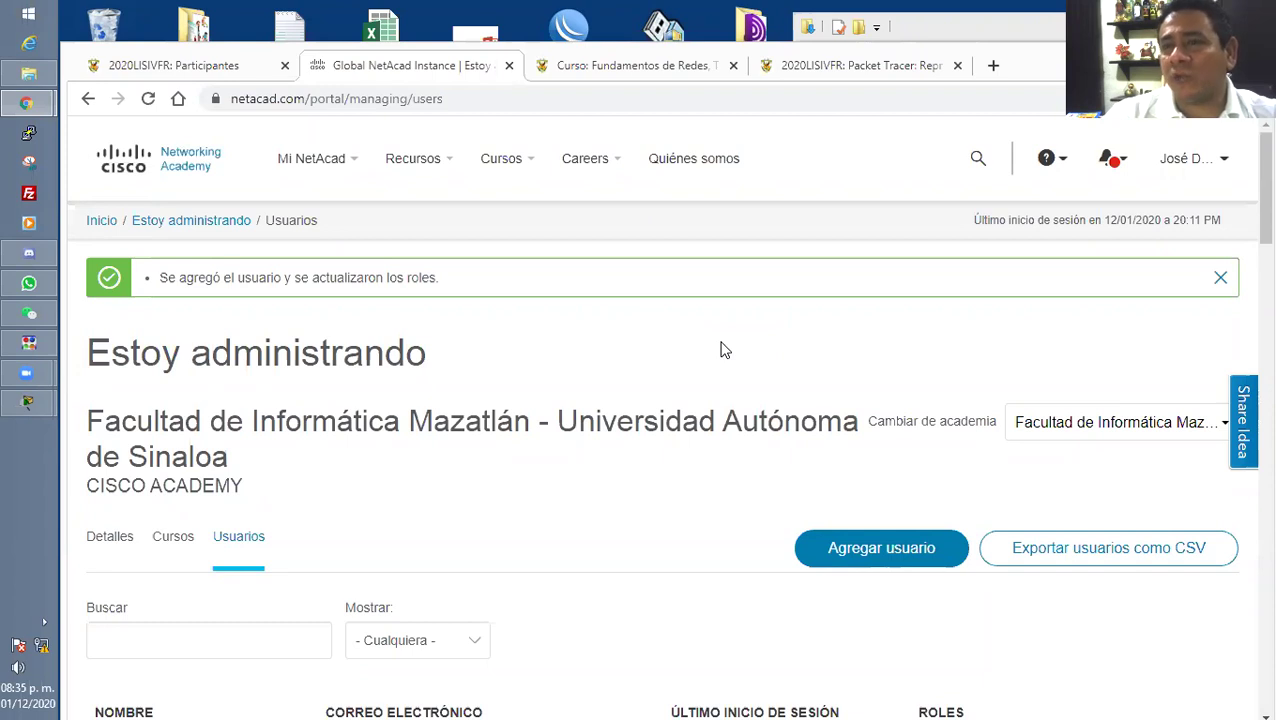
Open a blank add-user form, then select the next participant's name and e-mail in Moodle.
left_click(812, 548)
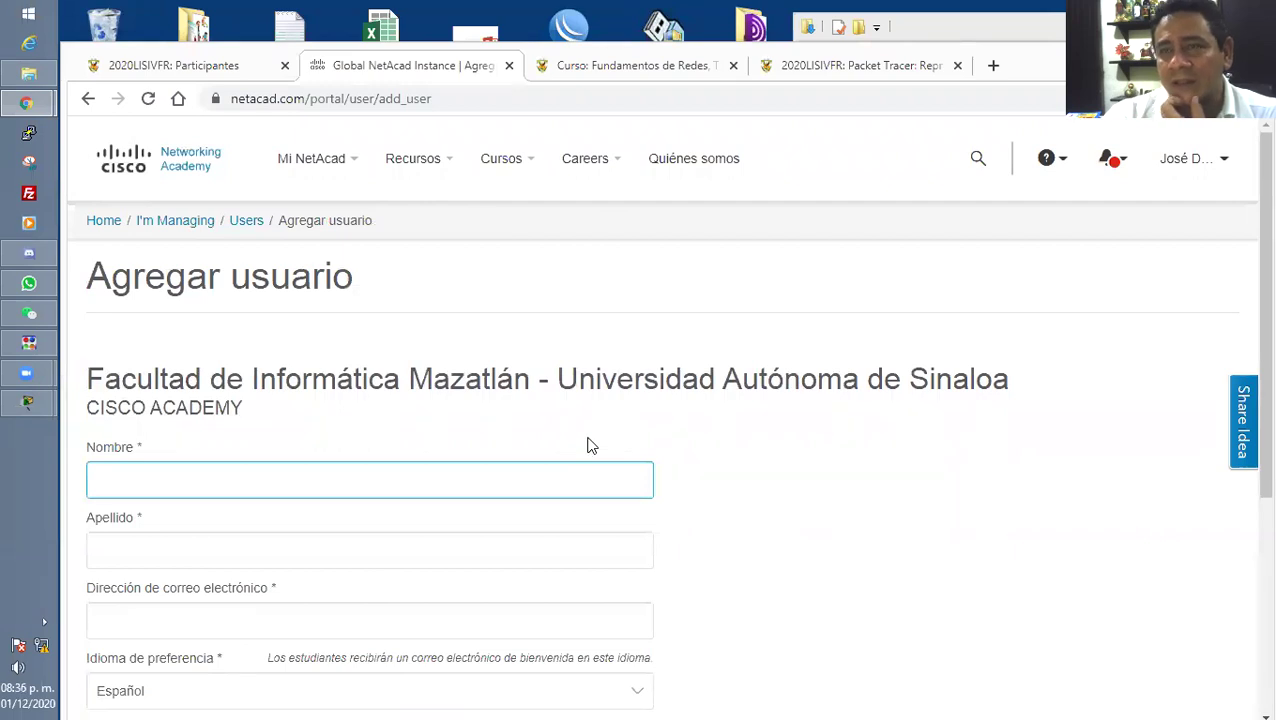
left_click(590, 445)
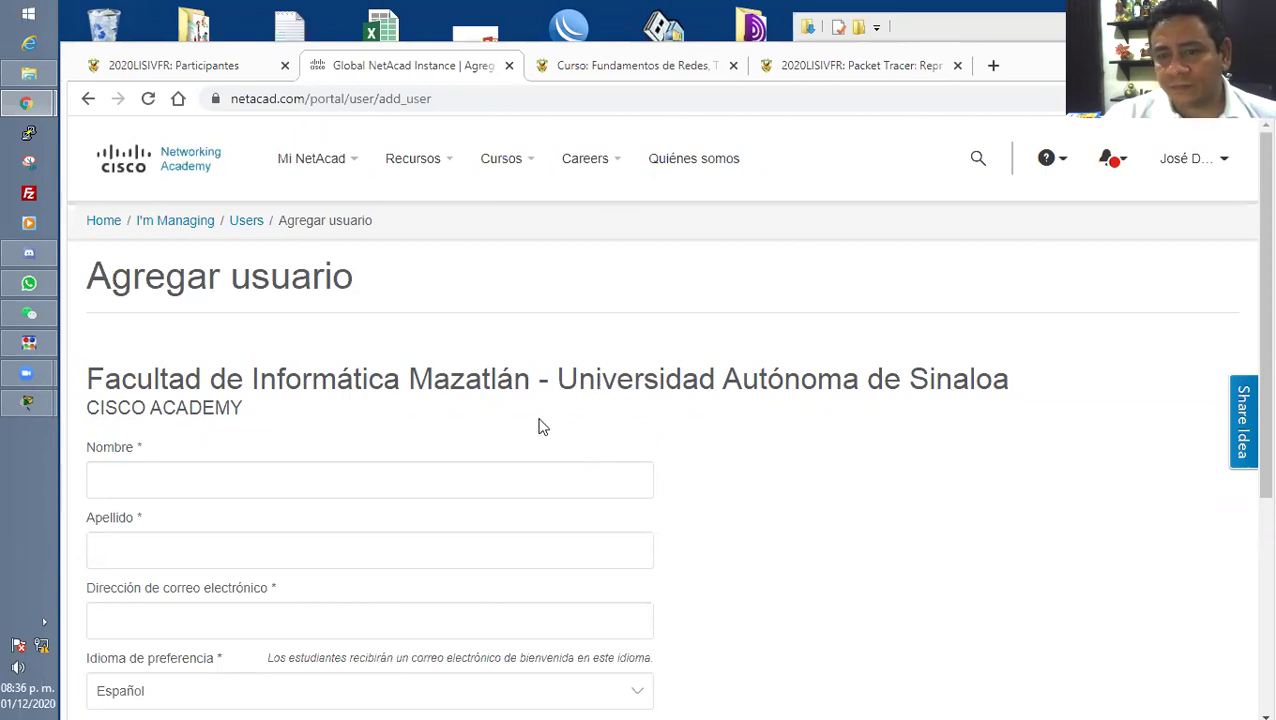
left_click(170, 66)
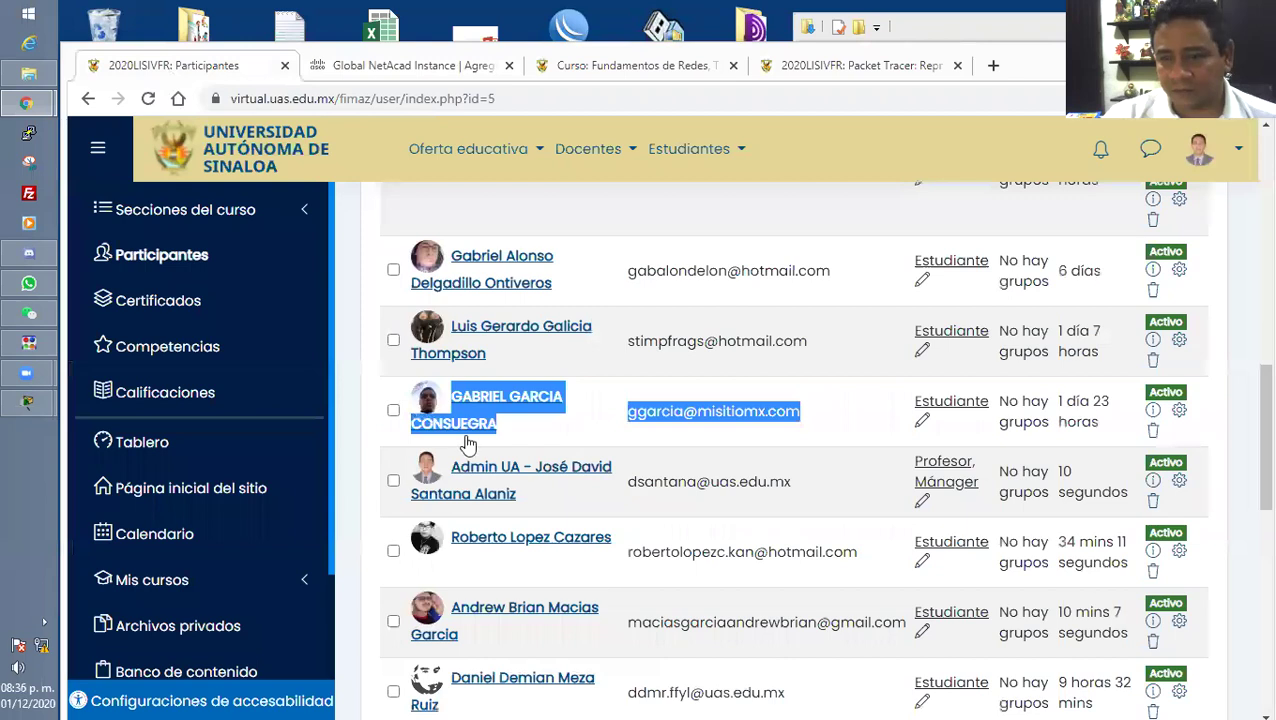
scroll(700, 510, "down", 1)
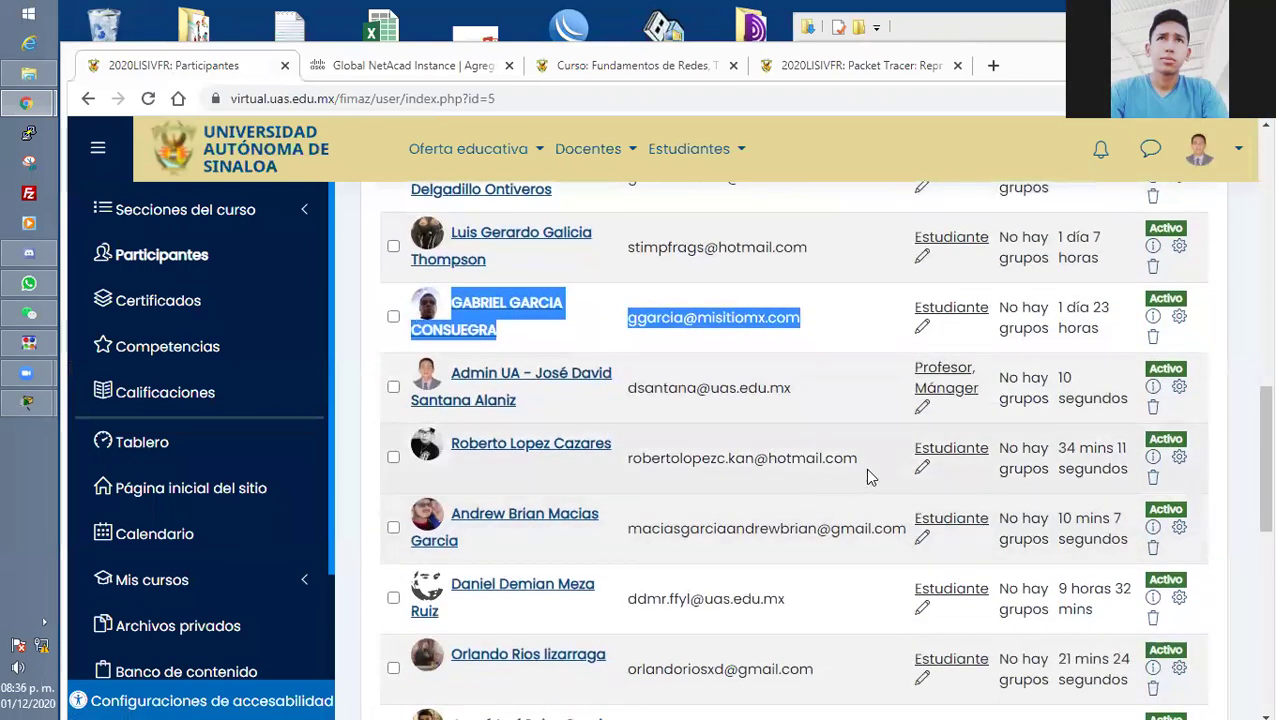
left_click_drag(874, 462, 445, 446)
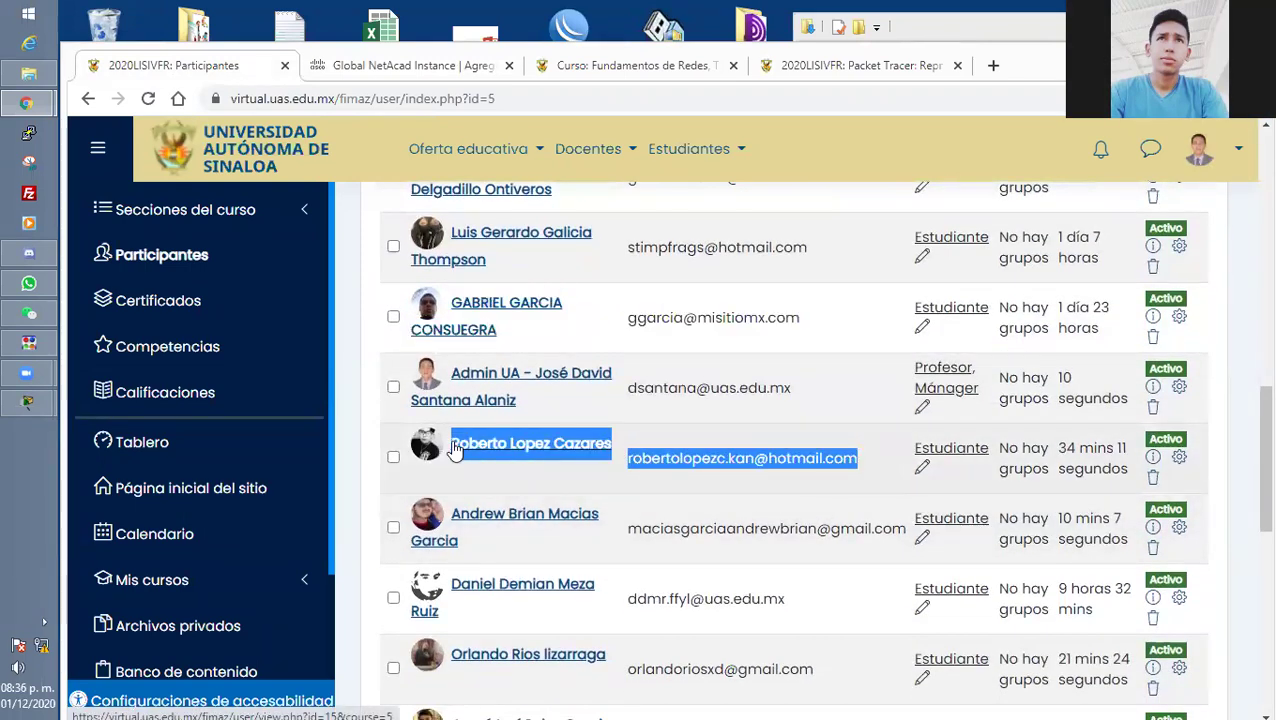